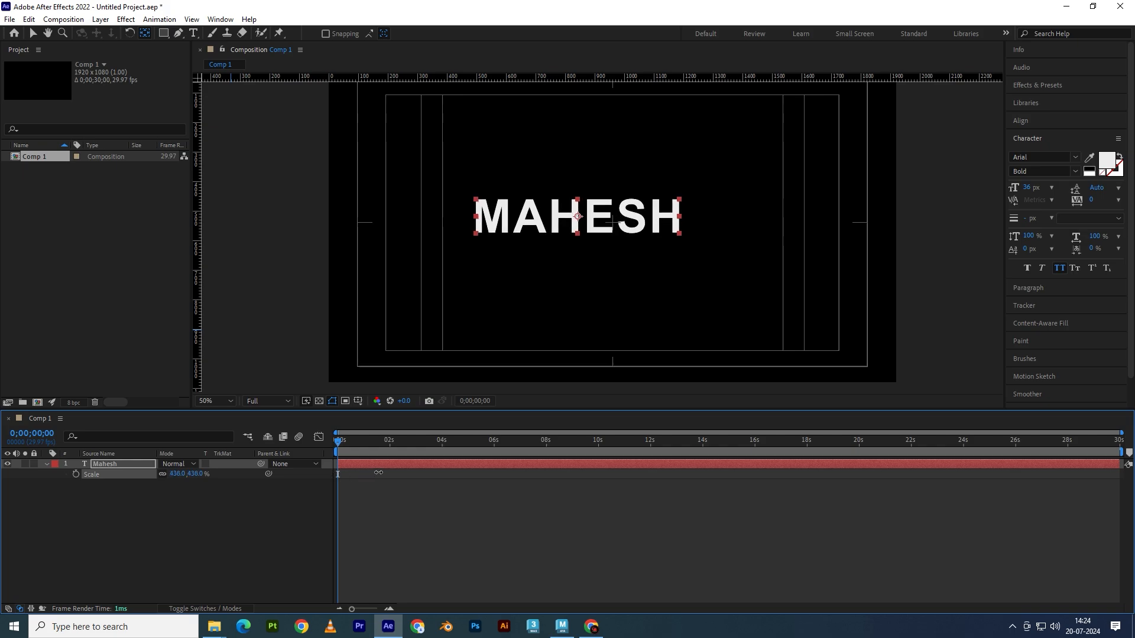
Center the text layer horizontally and vertically in the composition, and deselect it
key("v")
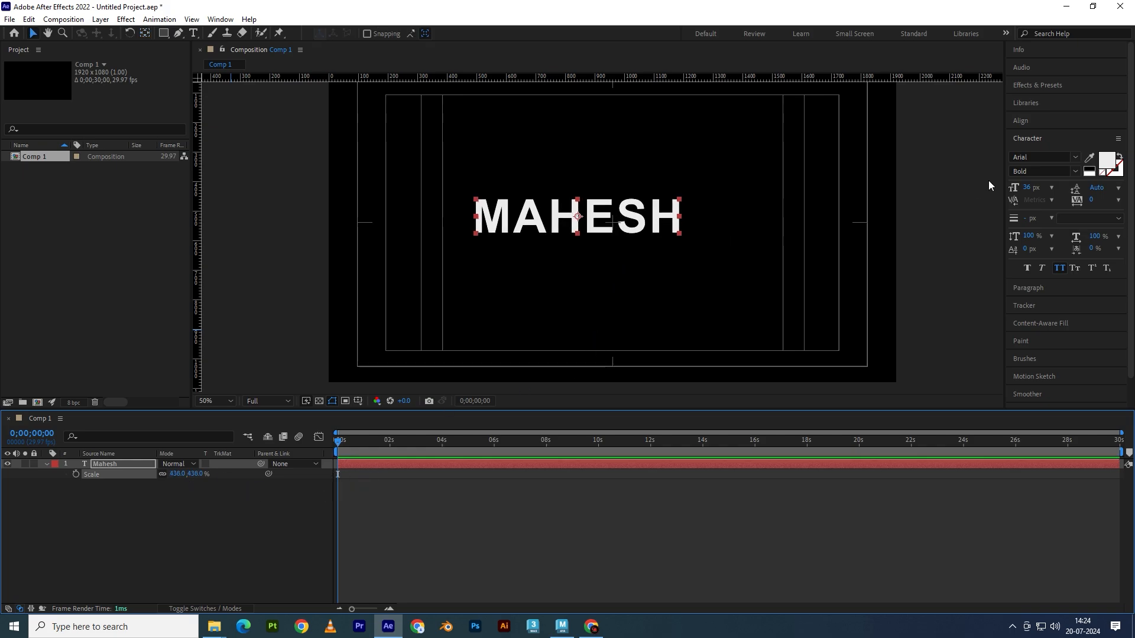
left_click(1014, 119)
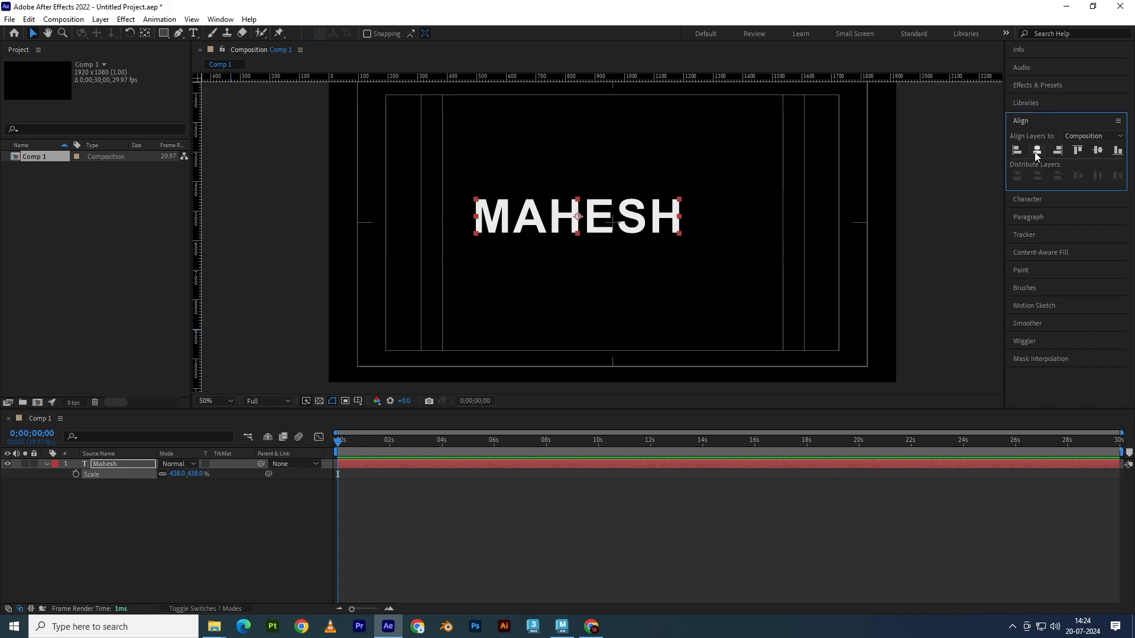
left_click(1035, 152)
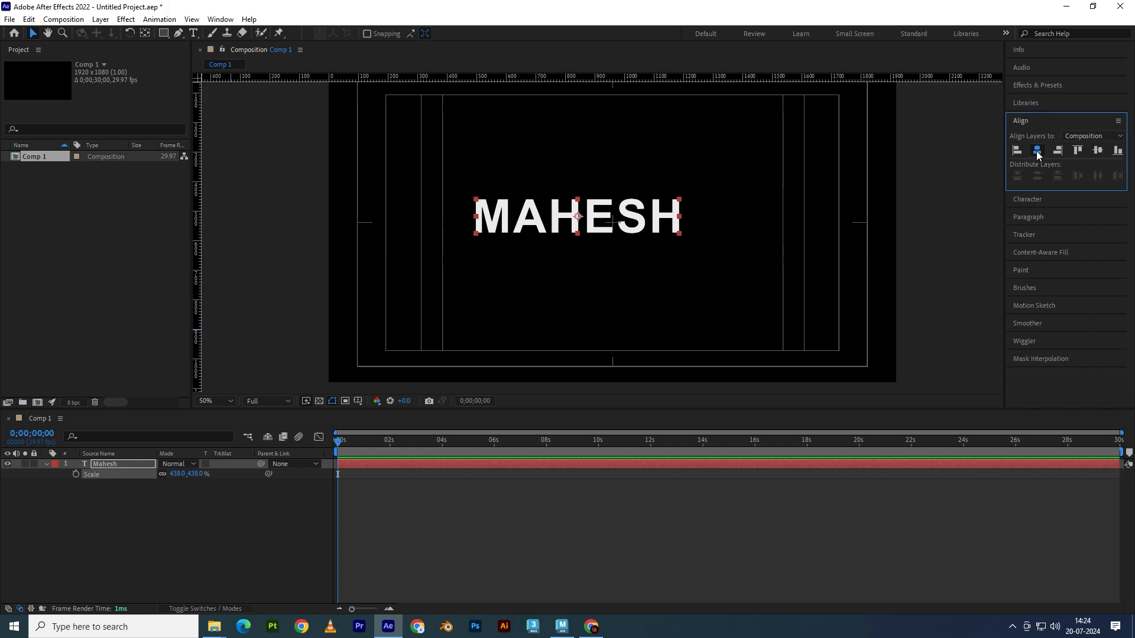
left_click(1100, 151)
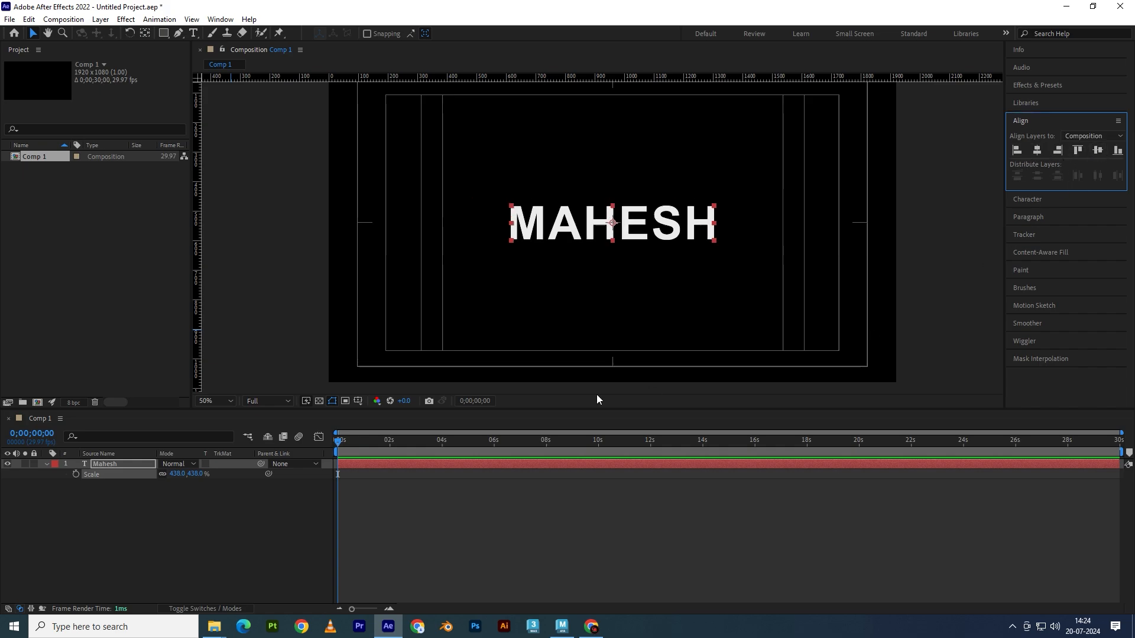
left_click(182, 520)
left_click(298, 260)
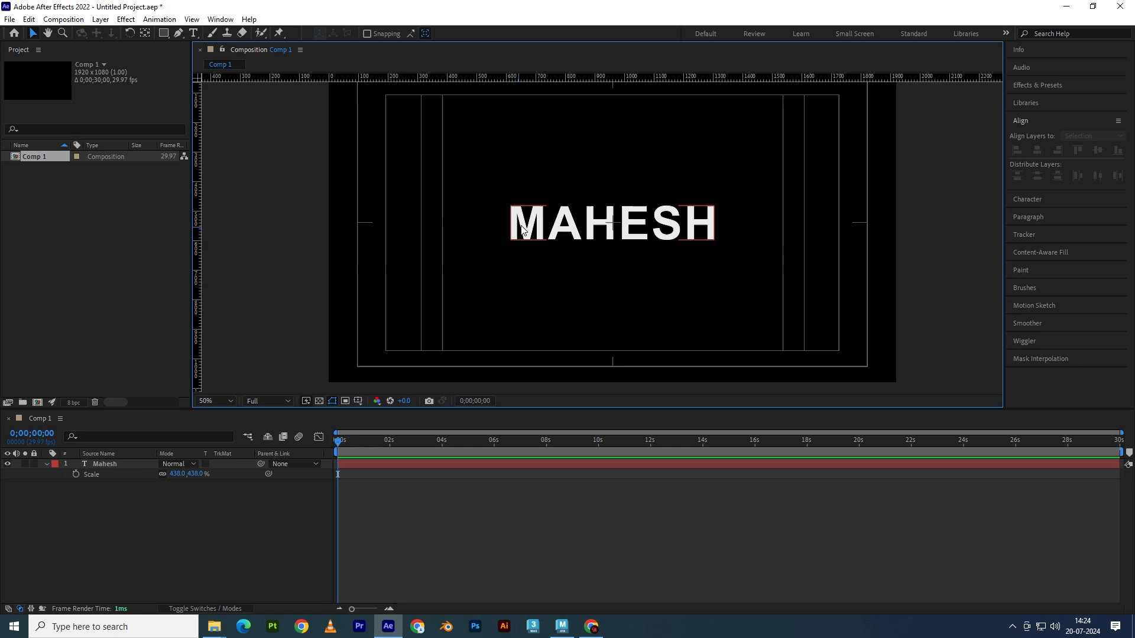
left_click(698, 223)
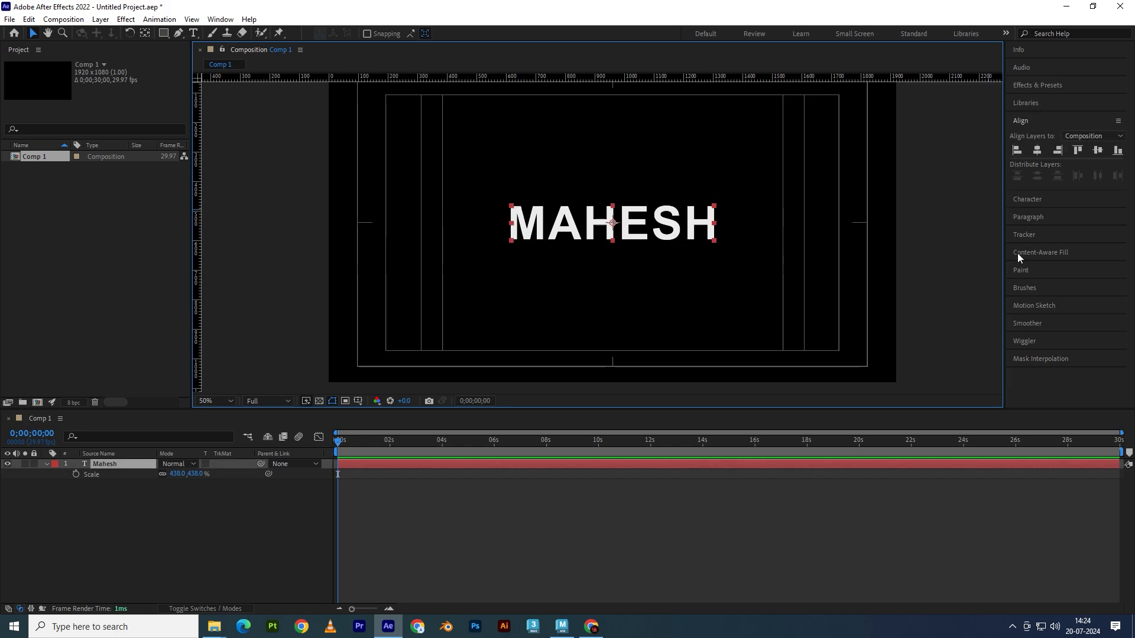
left_click(1027, 202)
left_click(1106, 159)
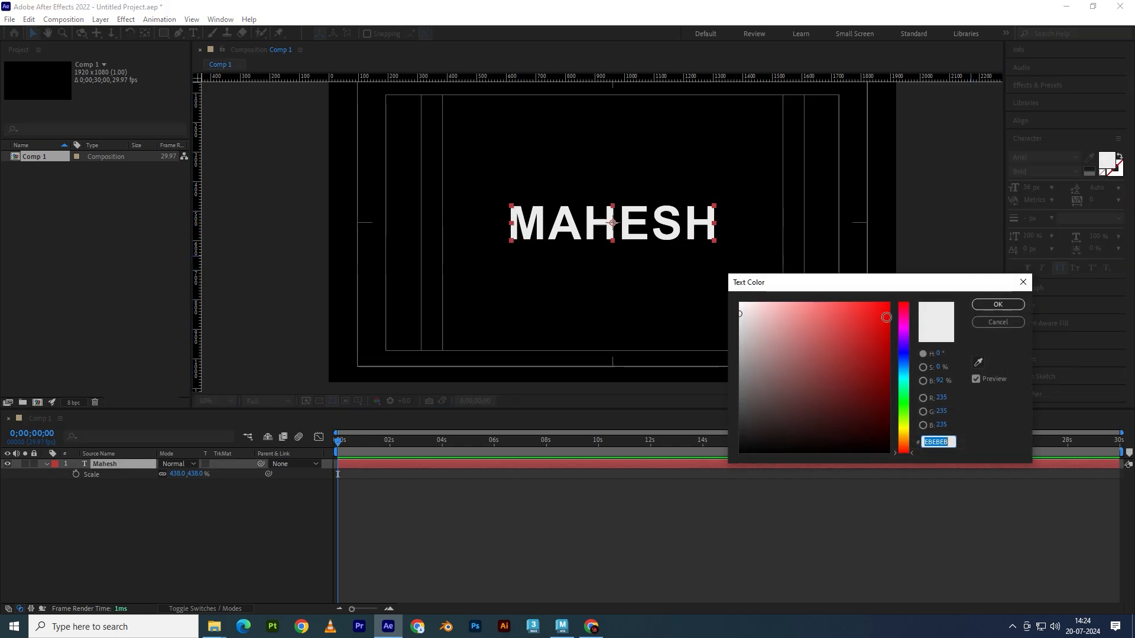
mouse_move(807, 326)
left_mouse_down()
mouse_move(806, 311)
mouse_move(882, 299)
mouse_move(902, 328)
mouse_move(909, 371)
left_mouse_up()
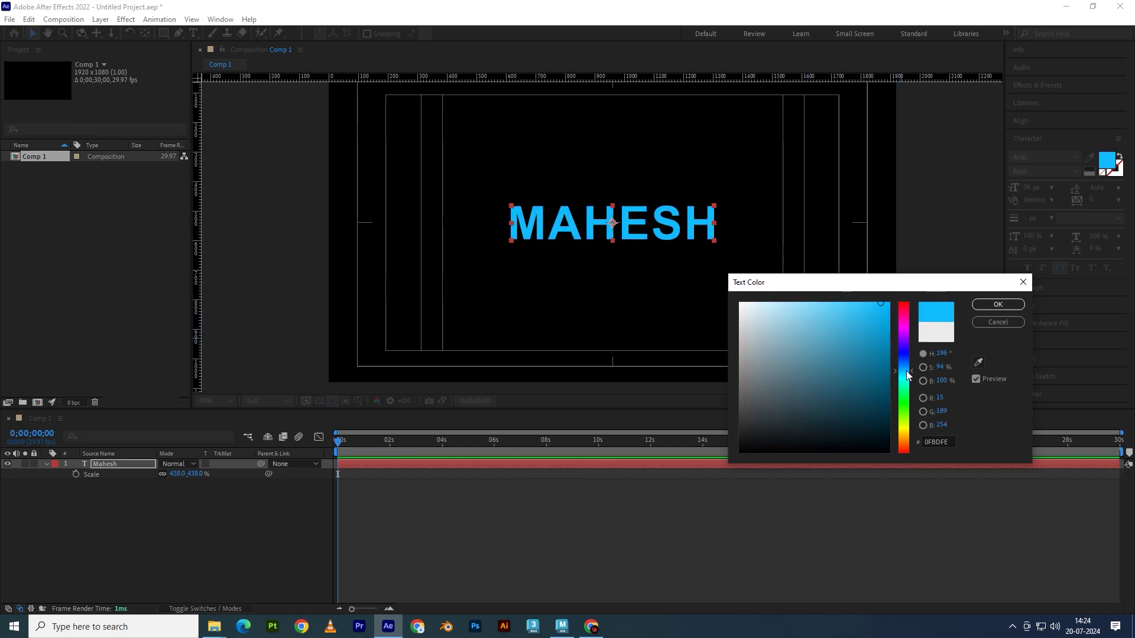
left_click(881, 344)
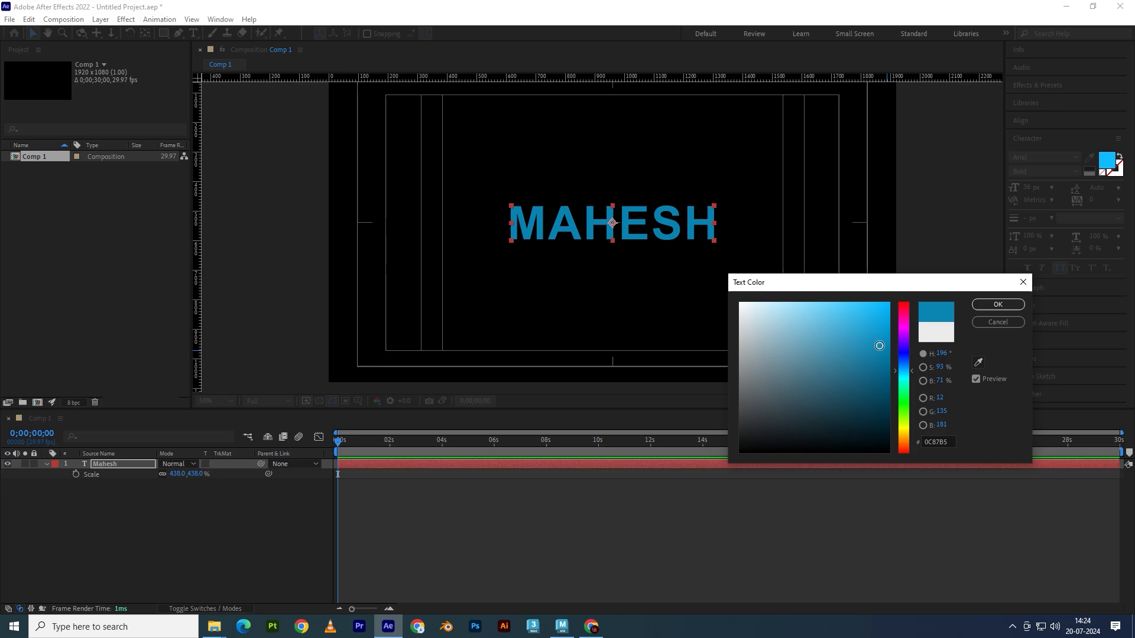
left_click(995, 320)
Apply the Gradient Ramp effect to the text layer and move its end of ramp to about 1346, 590, just past the last letter
left_click(1034, 83)
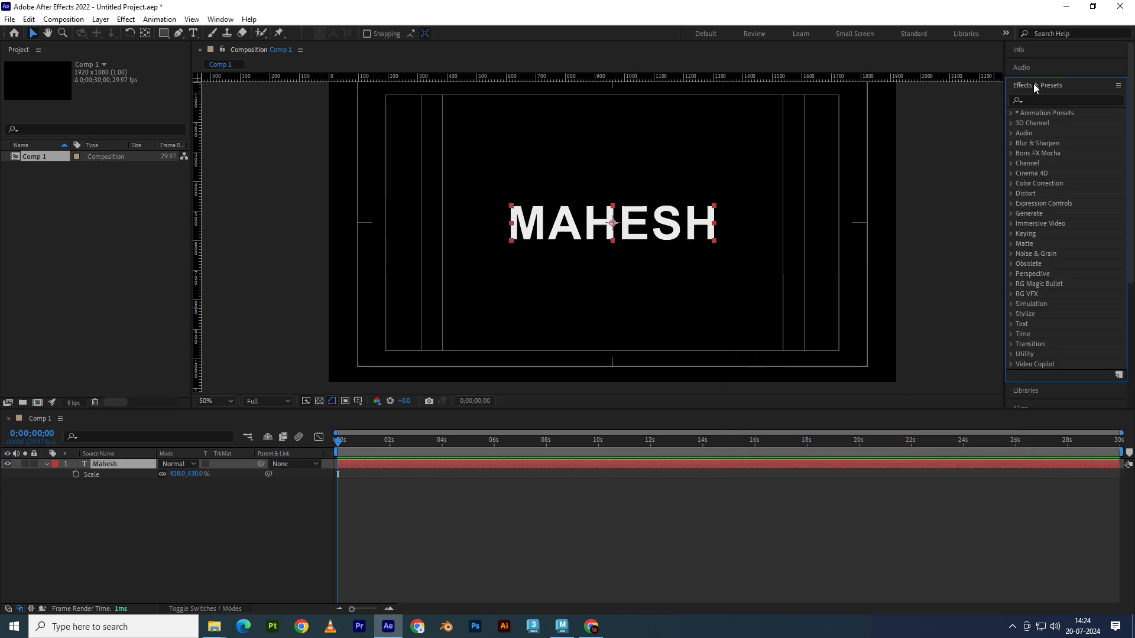
left_click(1037, 101)
type("ramp")
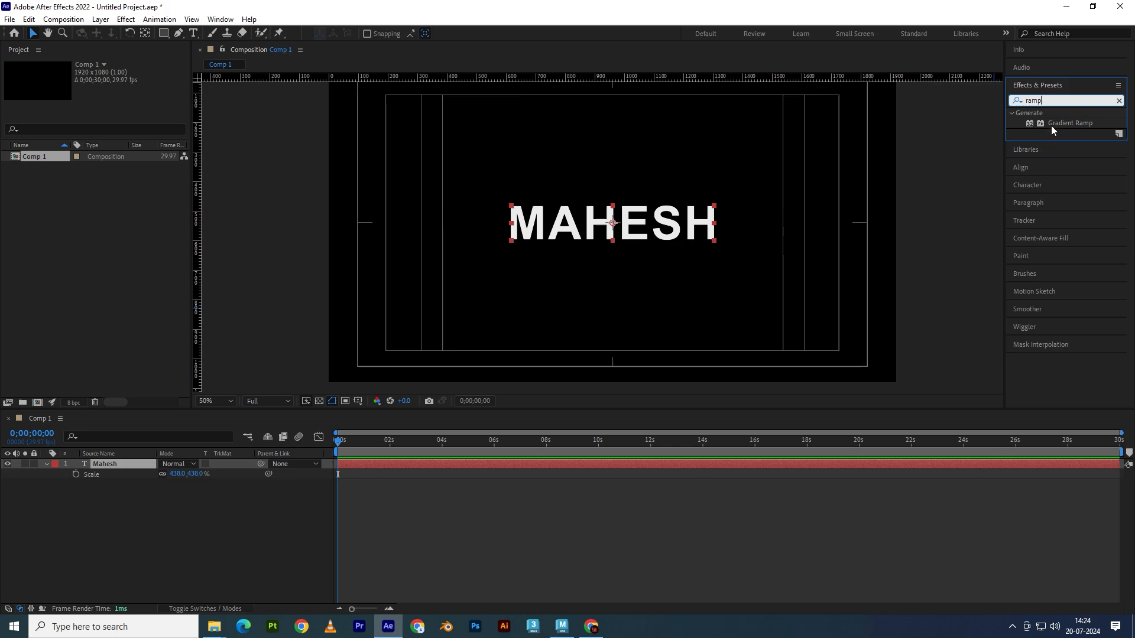
left_click_drag(1070, 123, 112, 464)
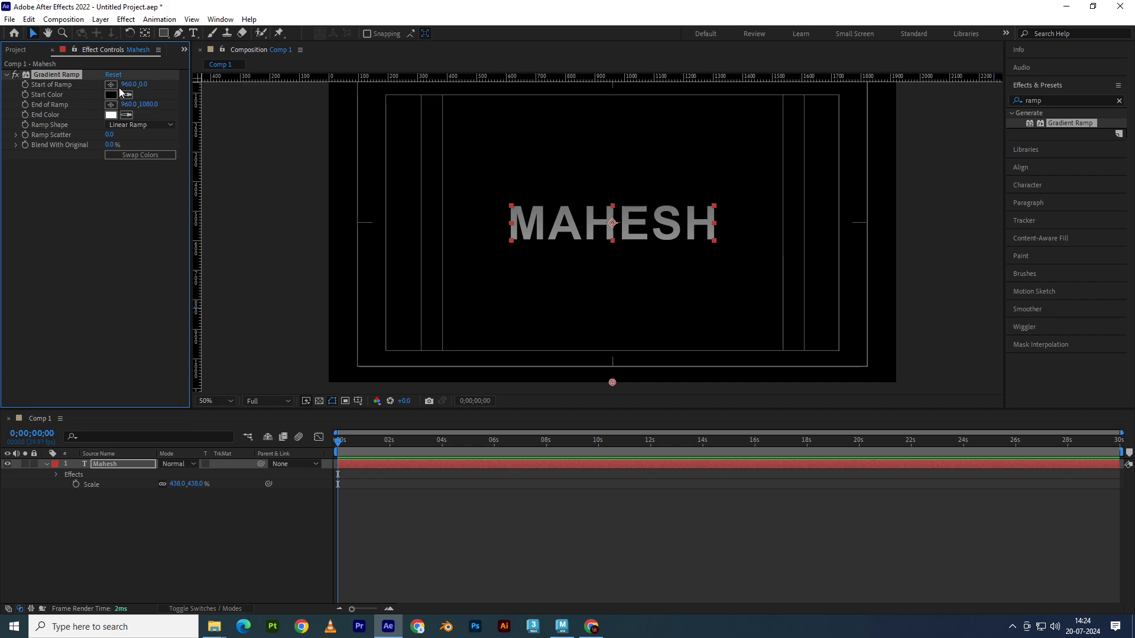
left_click_drag(615, 386, 727, 237)
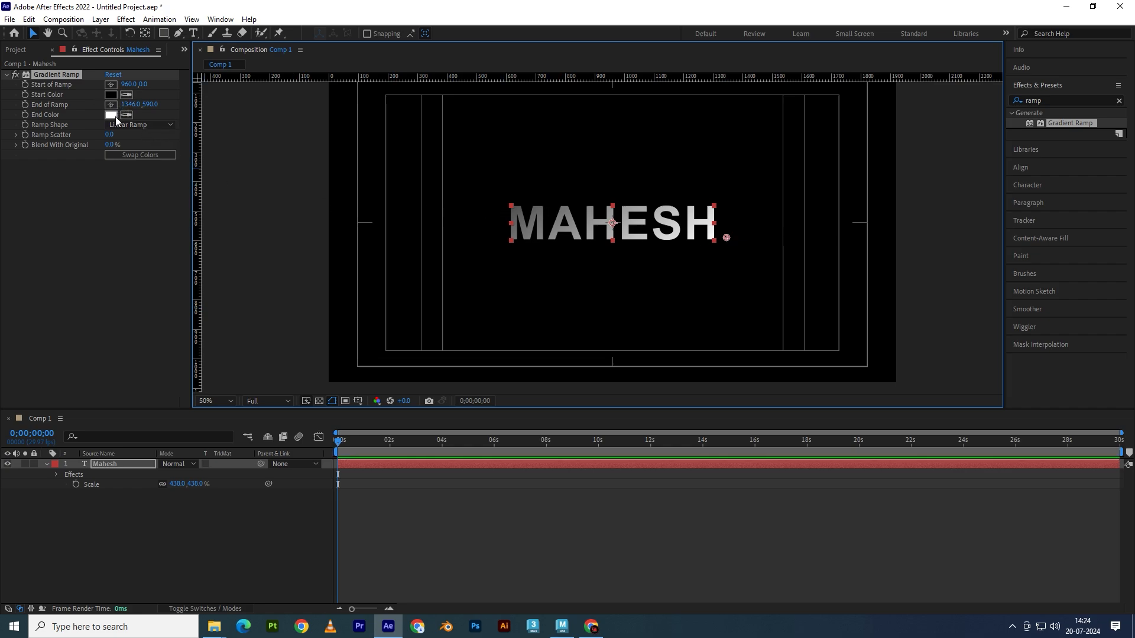
Set the Gradient Ramp's start color to blue, 0025E3
left_click(106, 95)
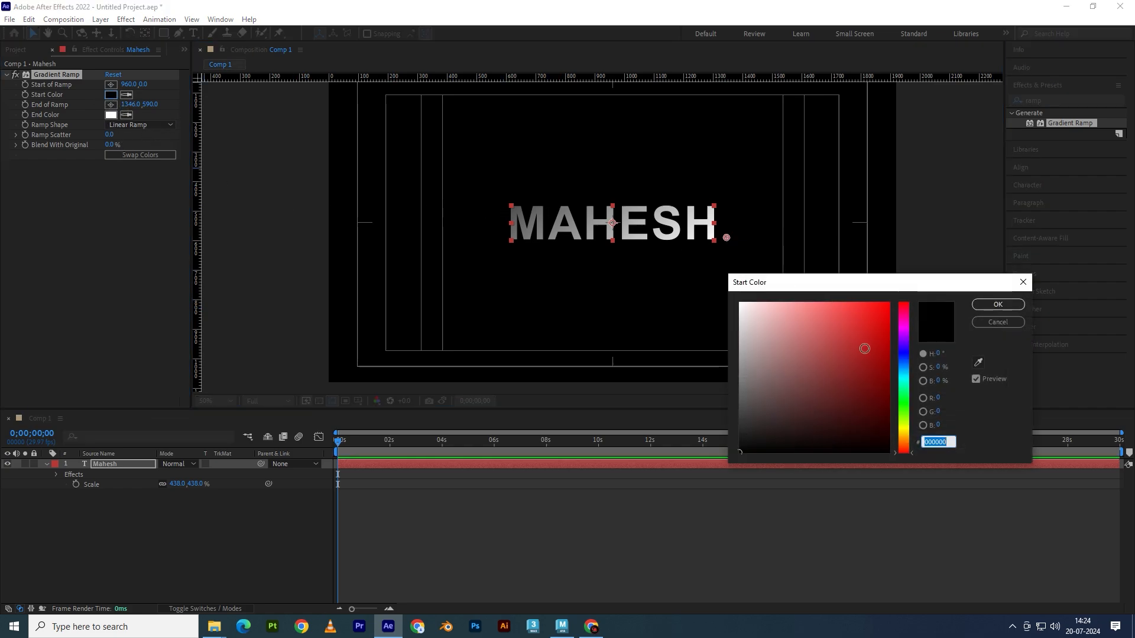
left_click(890, 319)
left_click_drag(909, 402, 905, 357)
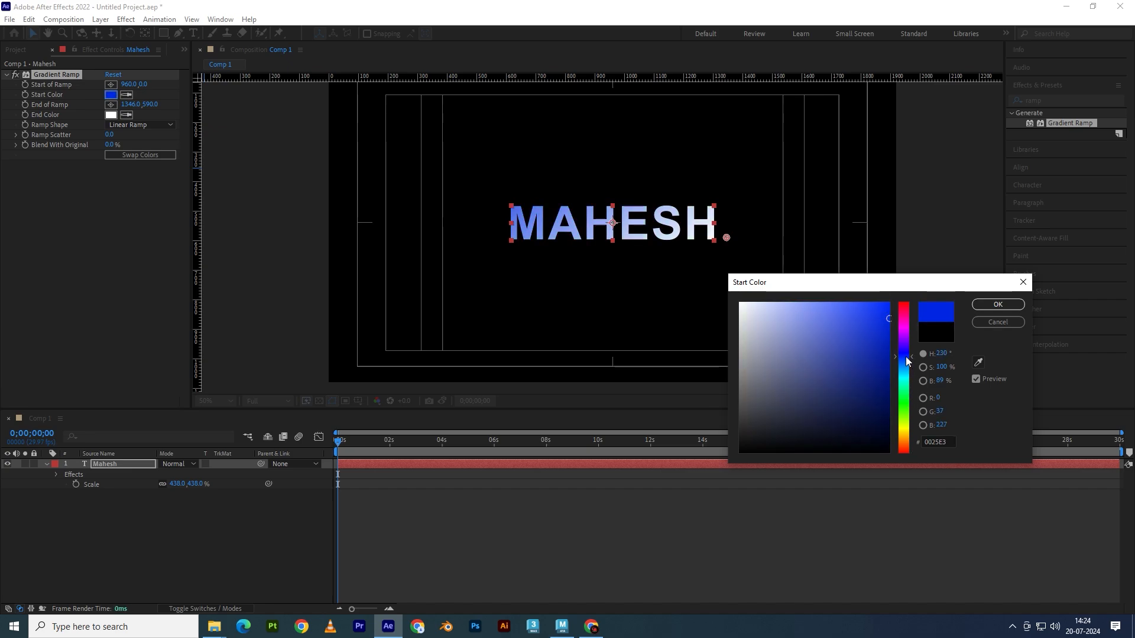
left_click(998, 305)
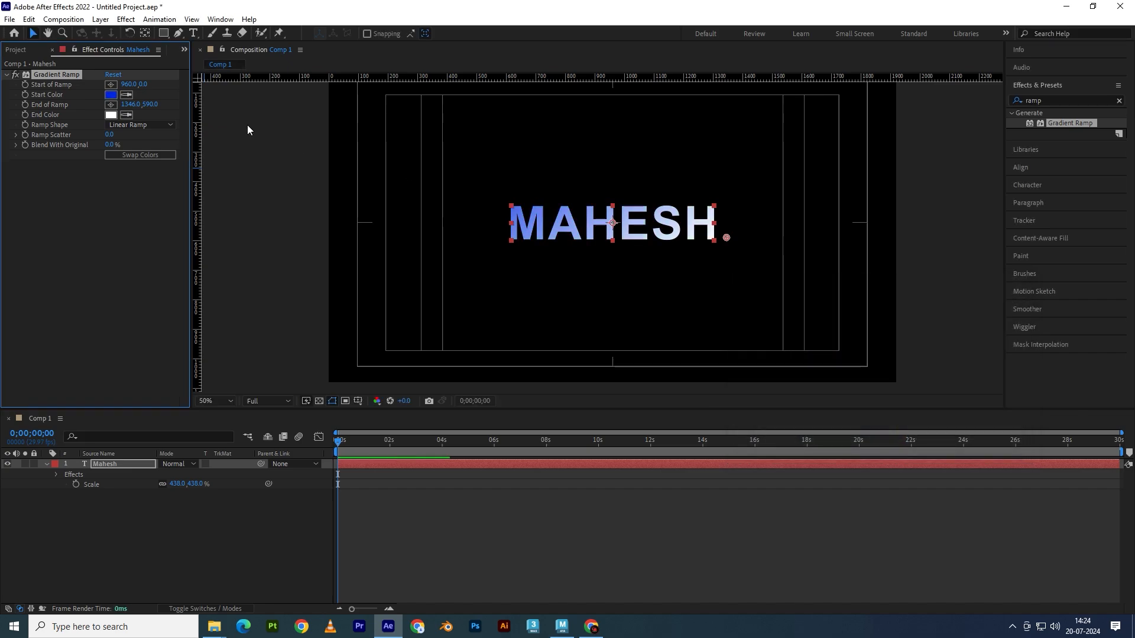
Set the Gradient Ramp's end color to a bright cyan
left_click(111, 115)
left_click(903, 377)
left_click(886, 330)
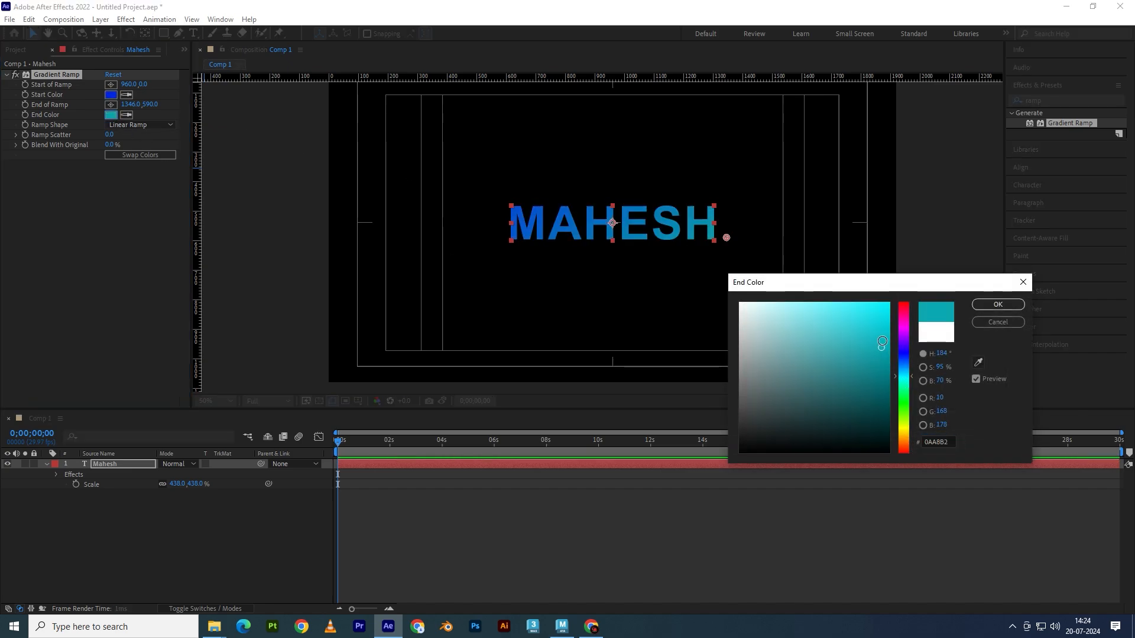
left_click(998, 305)
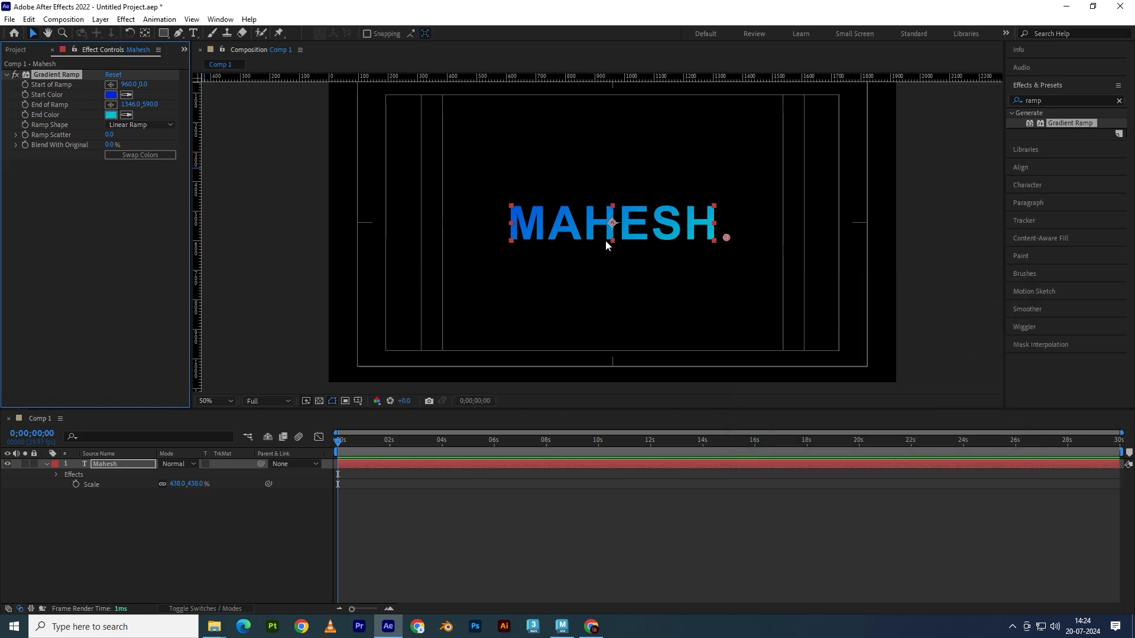
Collapse the text layer's properties in the timeline and deselect the layer
left_click(111, 463)
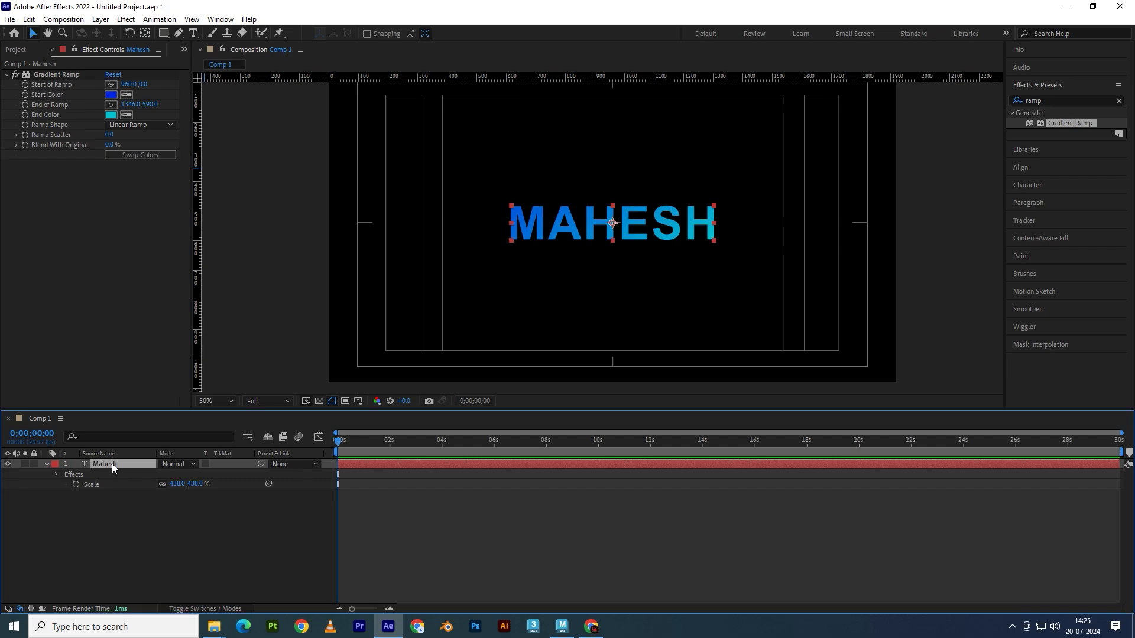
key("u")
left_click(291, 312)
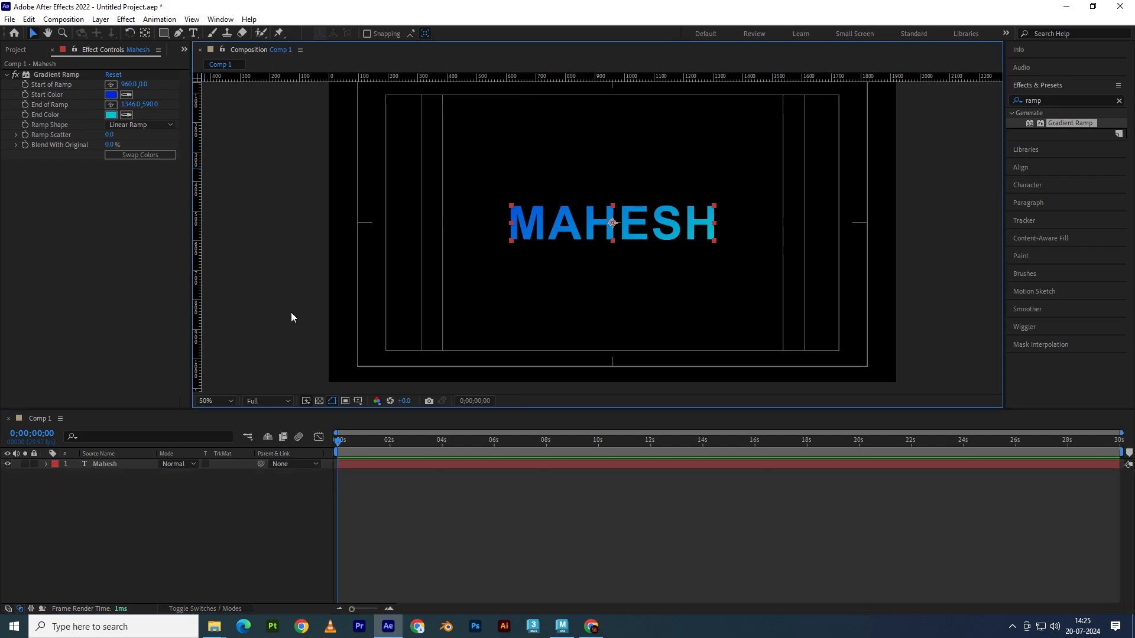
left_click(163, 33)
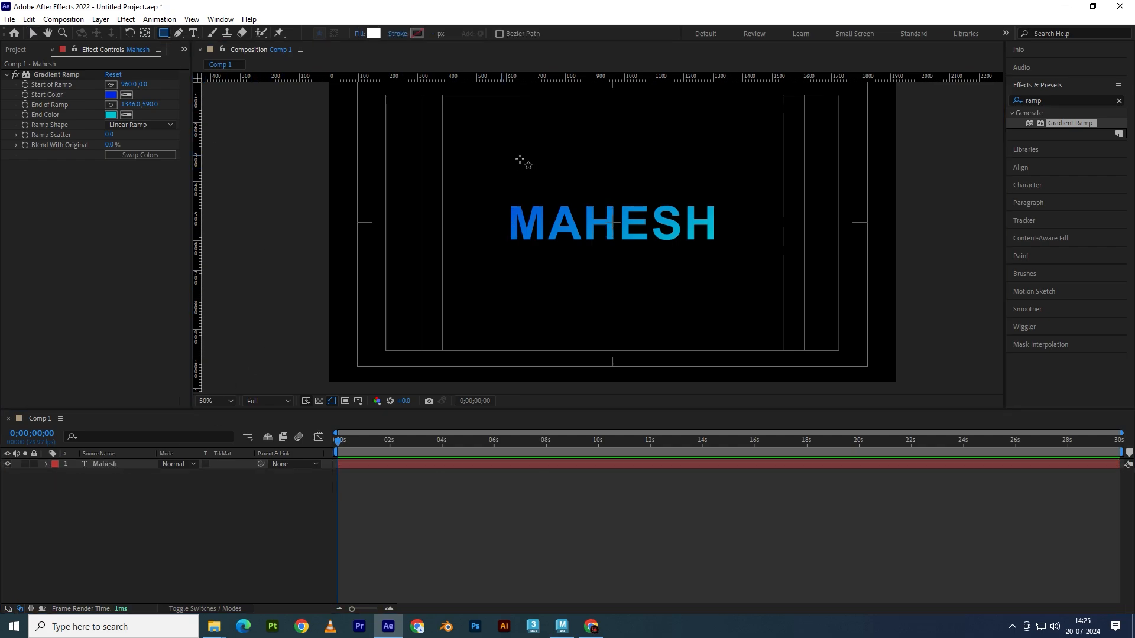
mouse_move(481, 176)
left_mouse_down()
mouse_move(533, 209)
mouse_move(720, 269)
left_mouse_up()
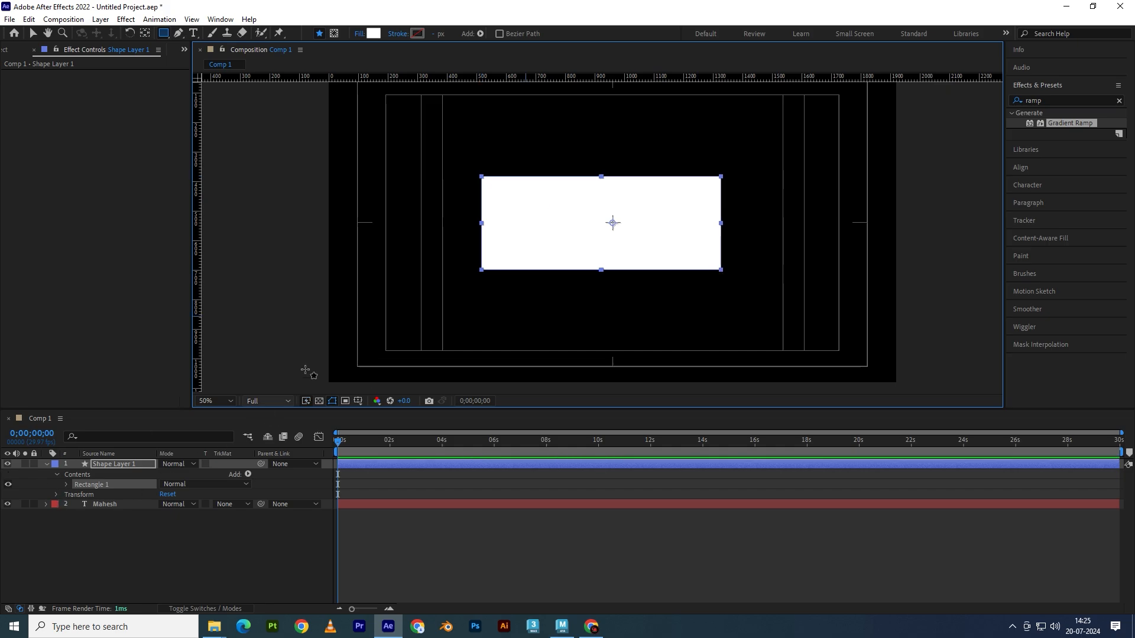
key("Delete")
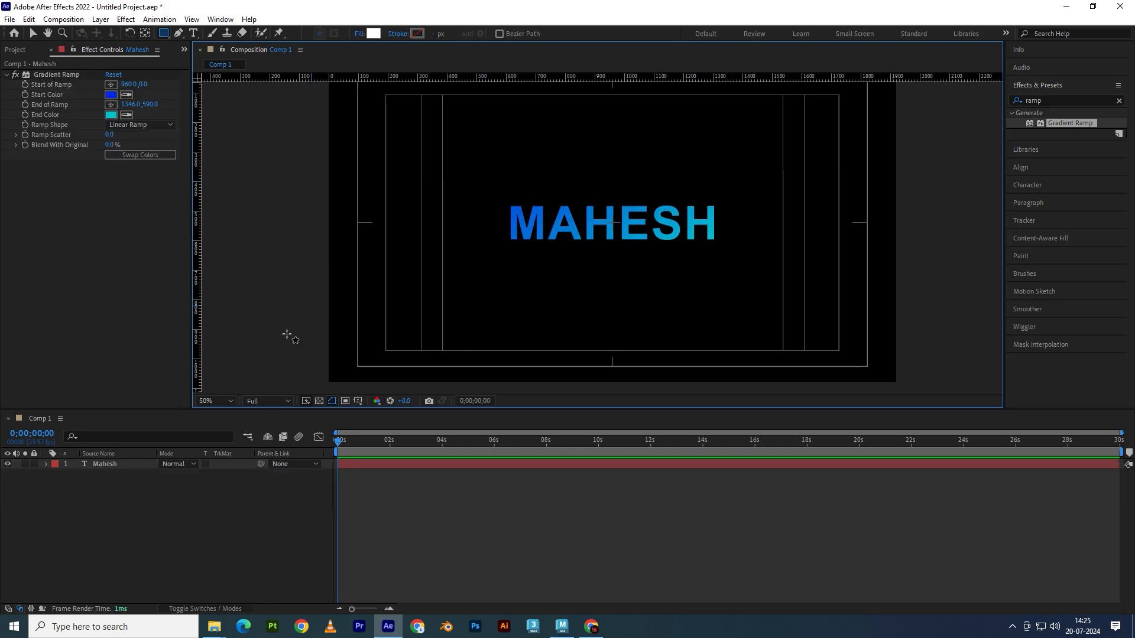
left_click(108, 463)
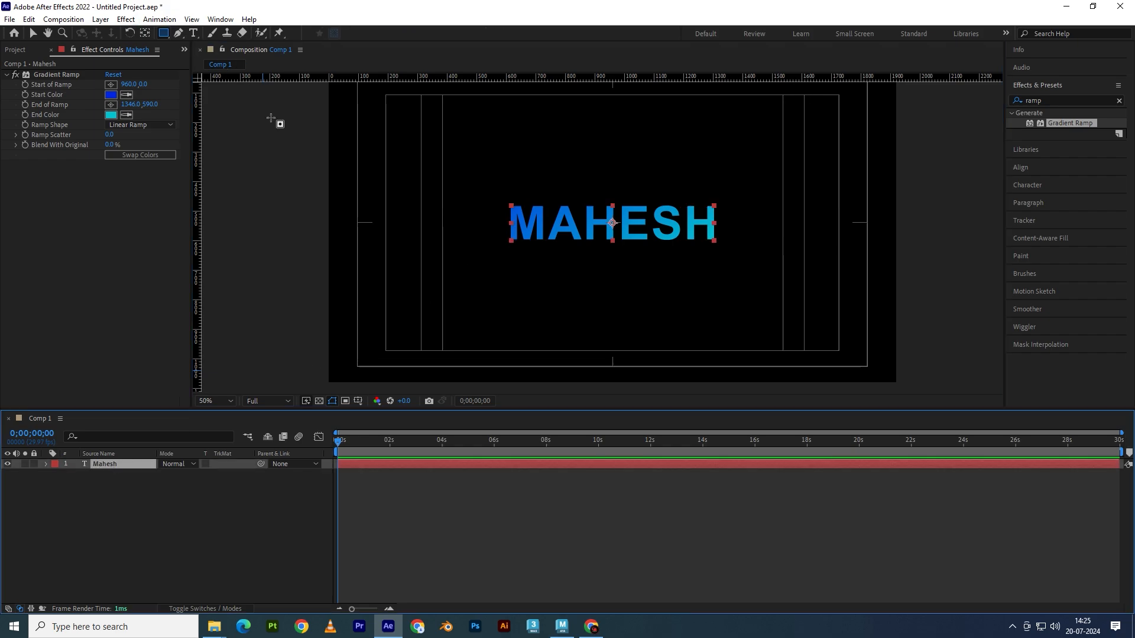
mouse_move(461, 156)
left_mouse_down()
mouse_move(544, 213)
mouse_move(553, 233)
mouse_move(736, 247)
mouse_move(761, 276)
left_mouse_up()
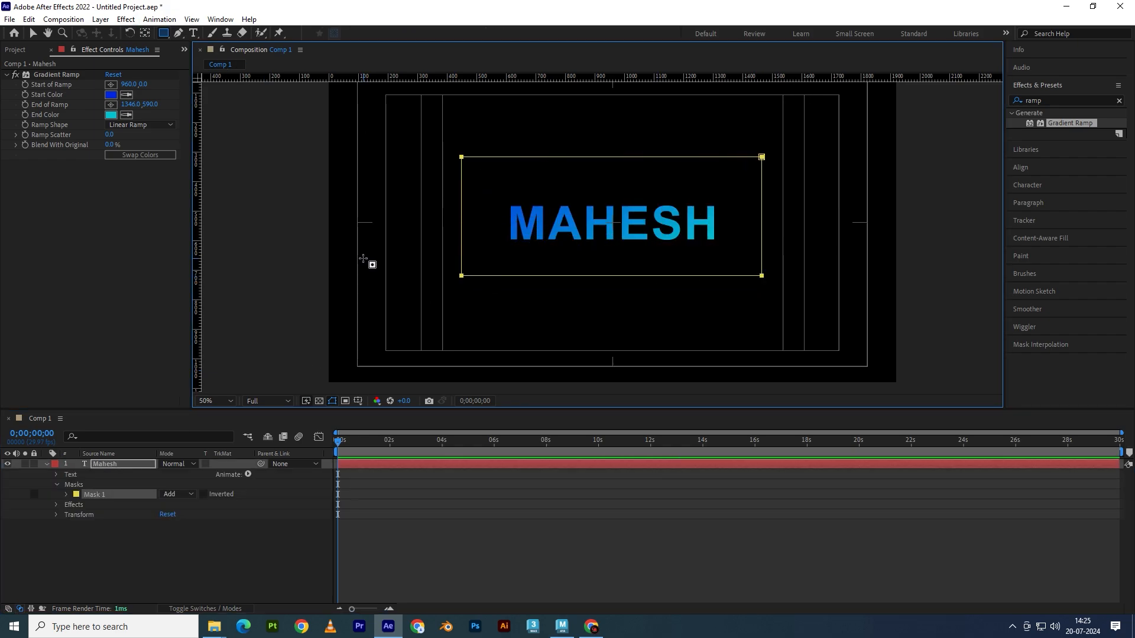
key("ctrl+z")
key("w")
left_click(301, 265)
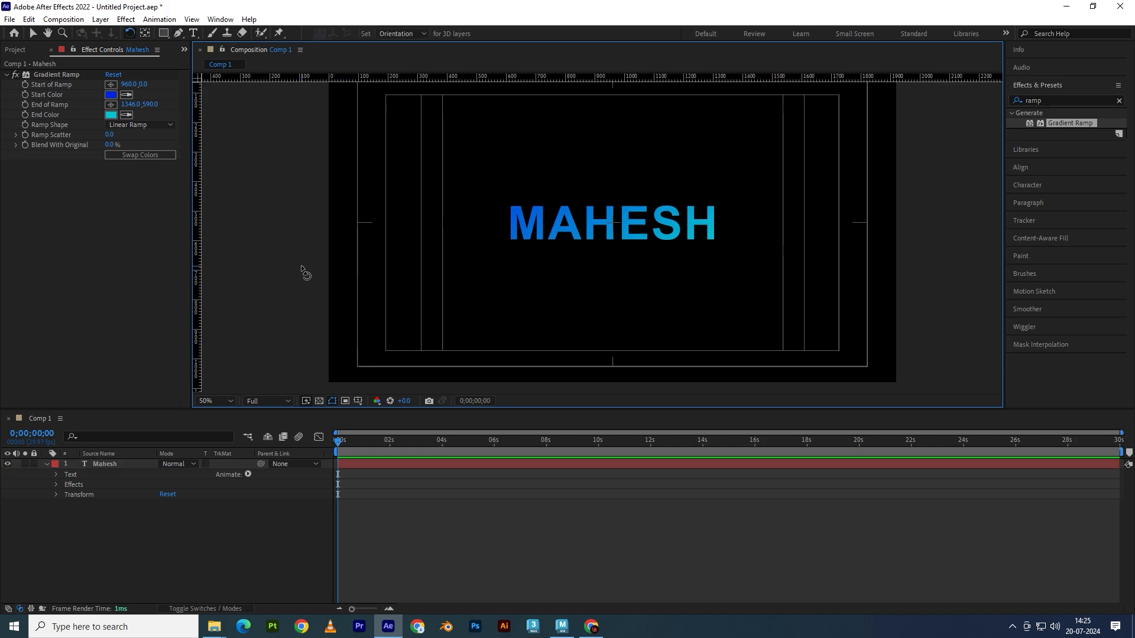
key("v")
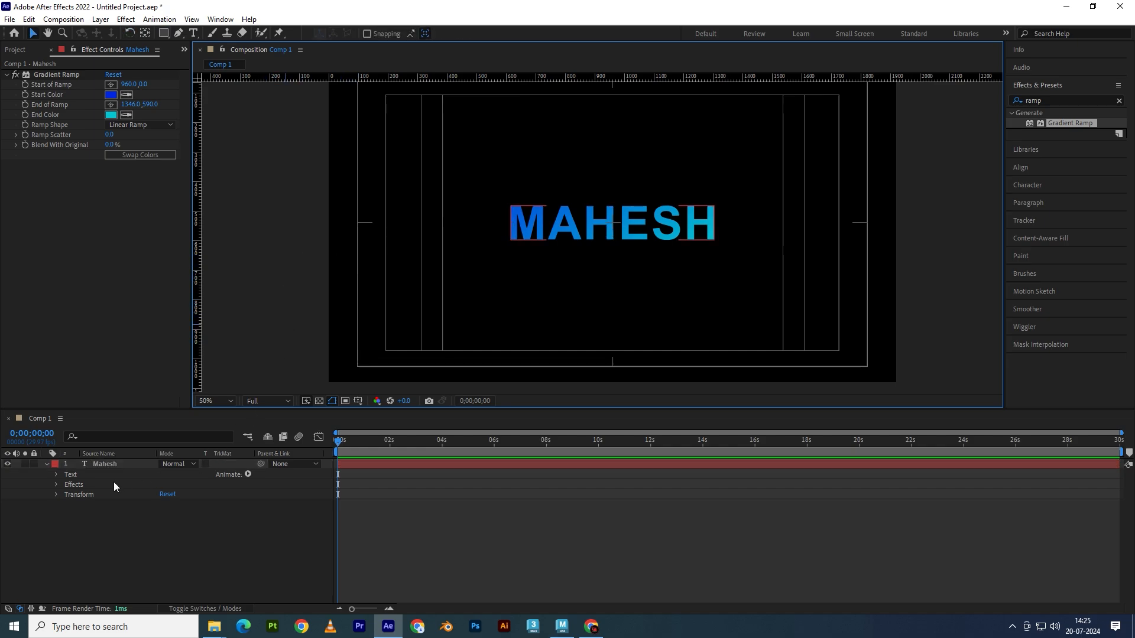
left_click(112, 466)
key("u")
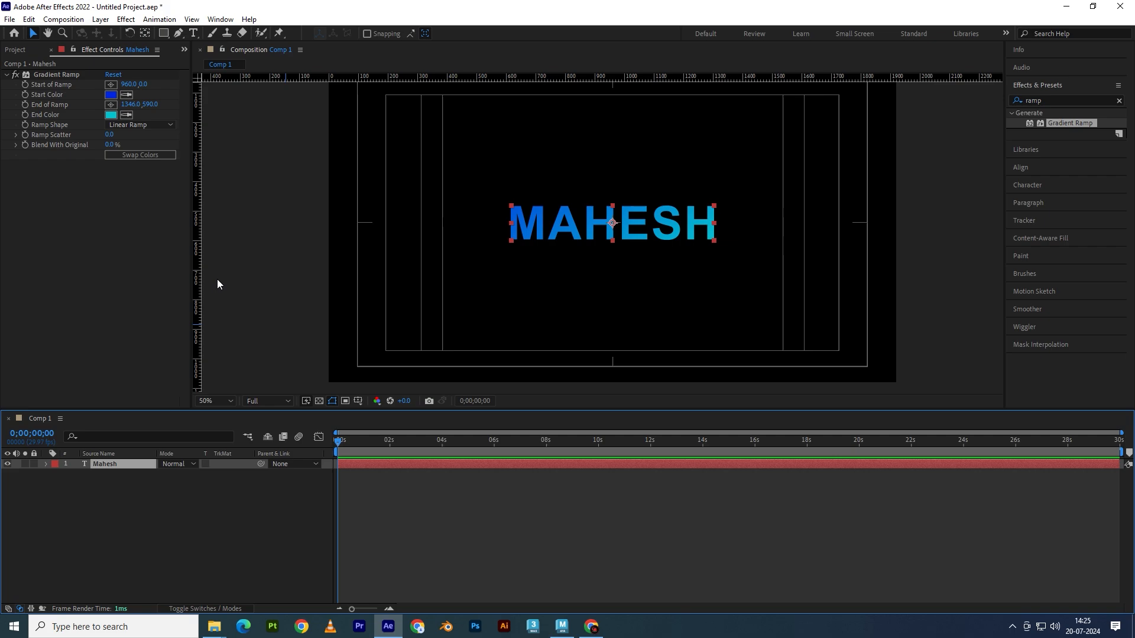
left_click(235, 267)
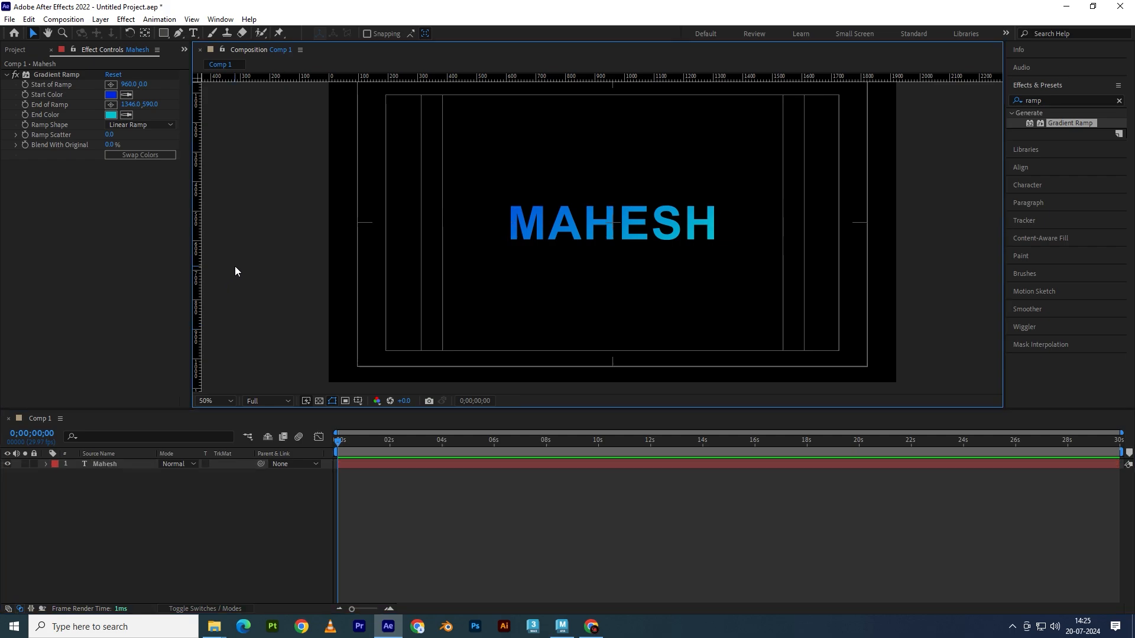
Draw a white rectangle covering the text as a new shape layer, and center it horizontally and vertically in the composition
left_click(164, 33)
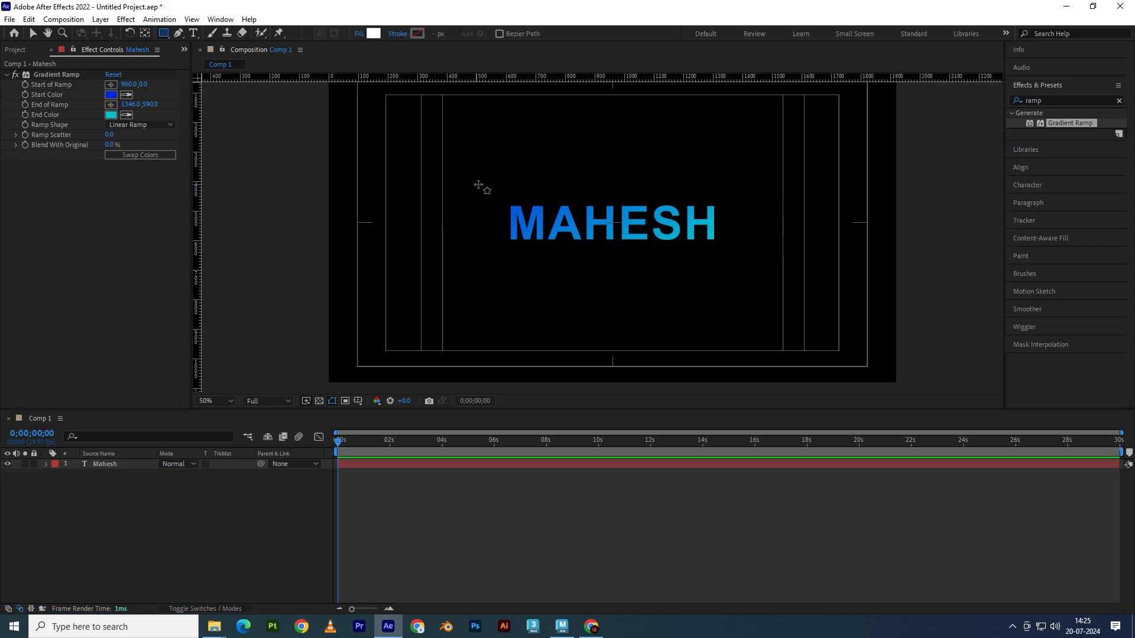
left_click_drag(479, 184, 742, 273)
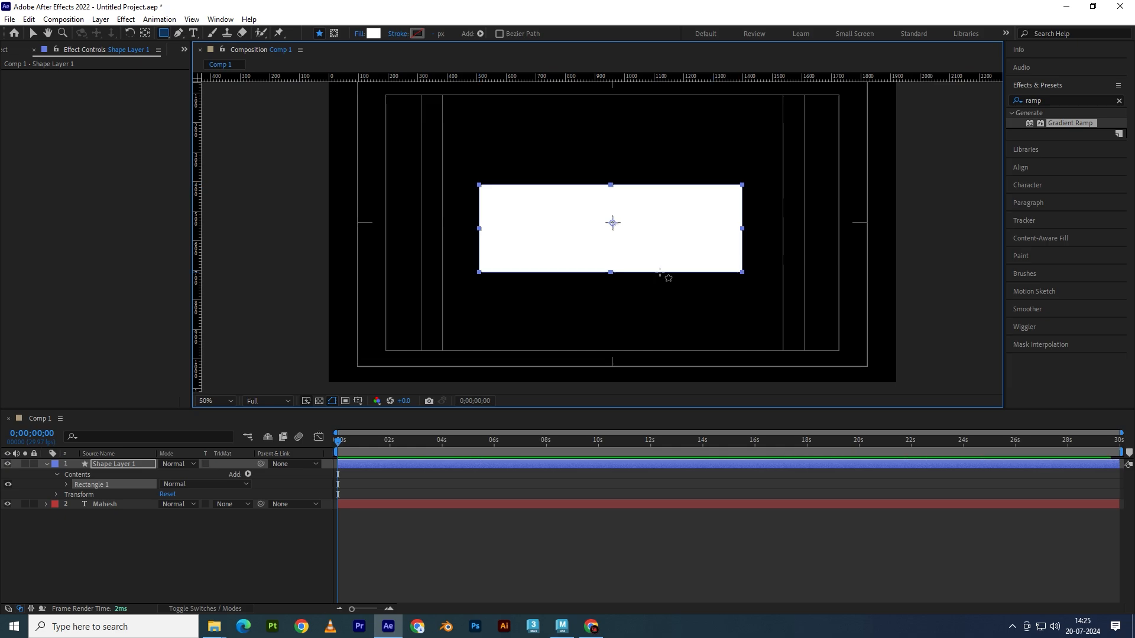
left_click(33, 34)
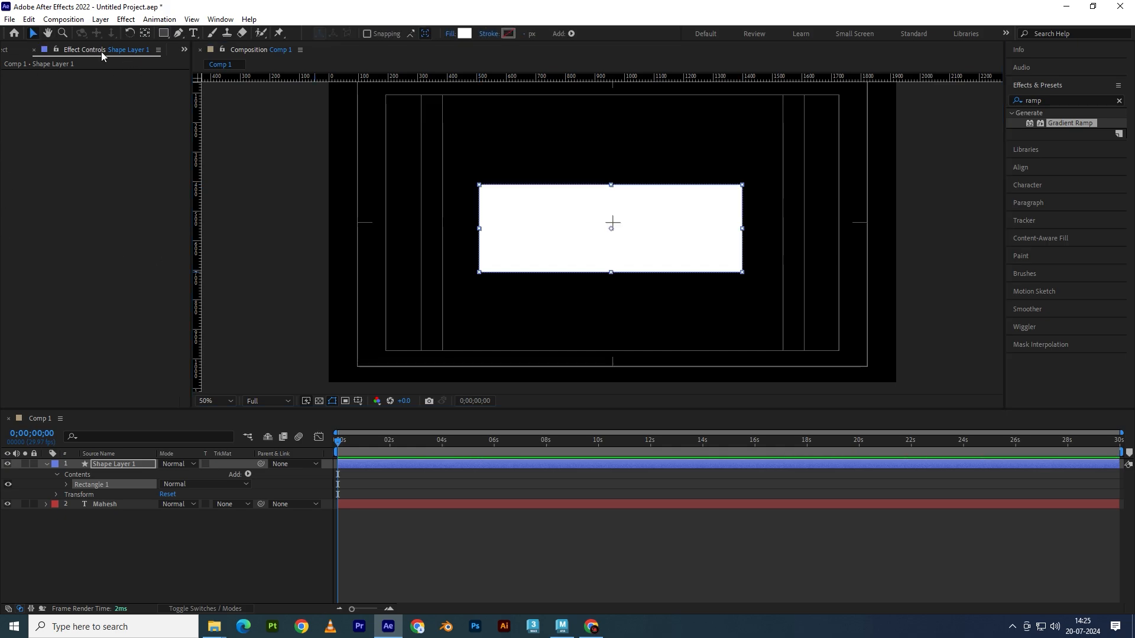
left_click(1039, 166)
left_click(1037, 150)
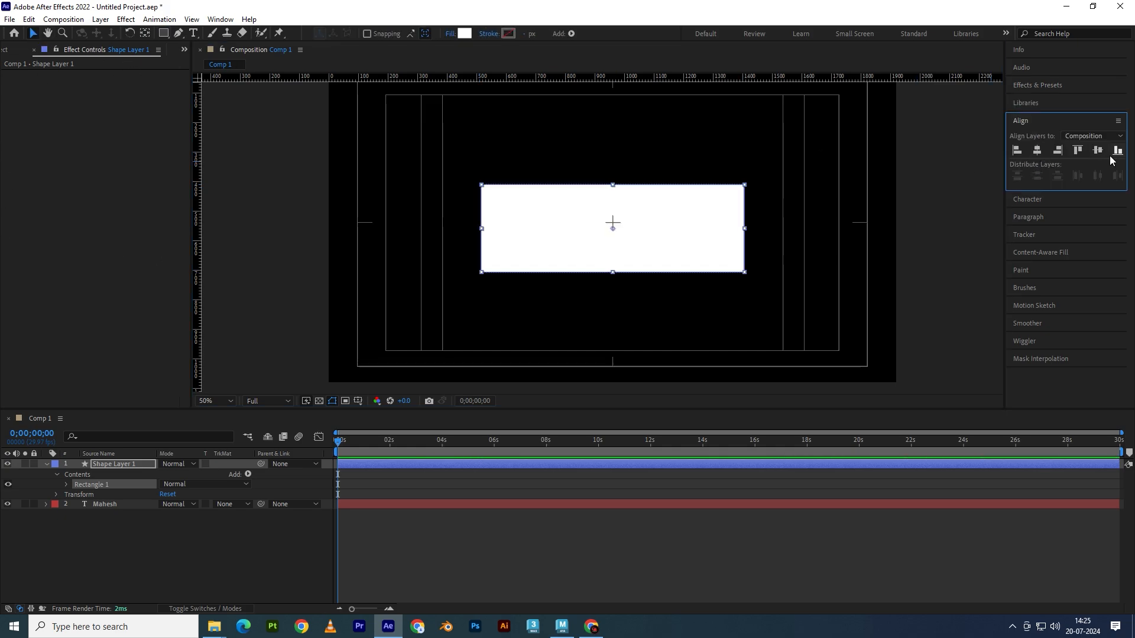
left_click(1098, 150)
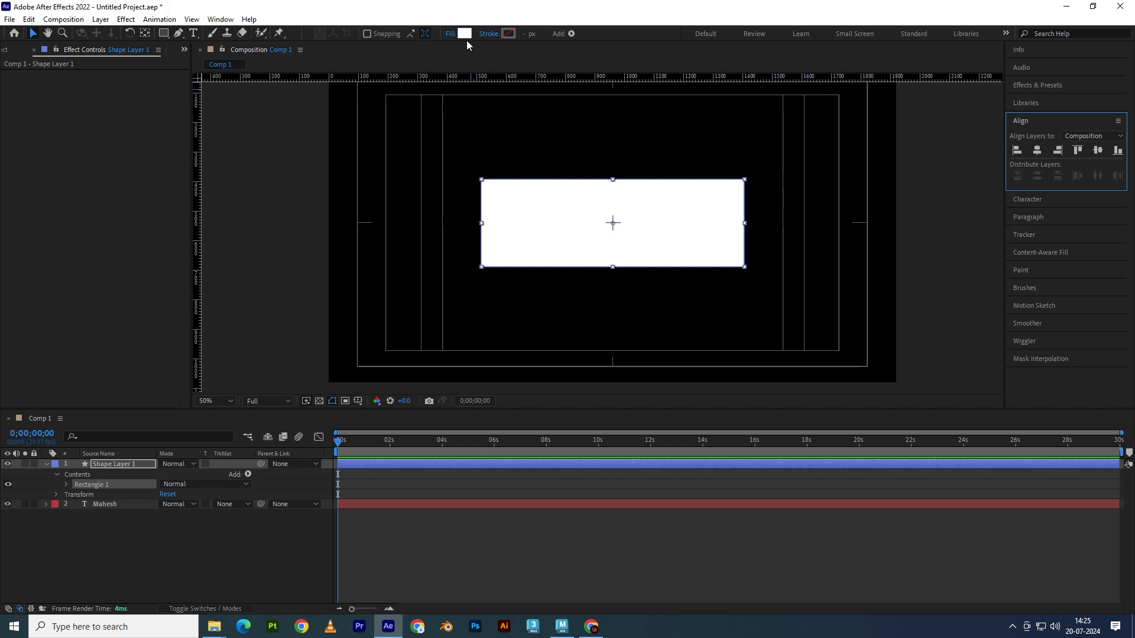
Remove the solid white fill from the rectangle shape by setting its fill type to None
left_click(449, 33)
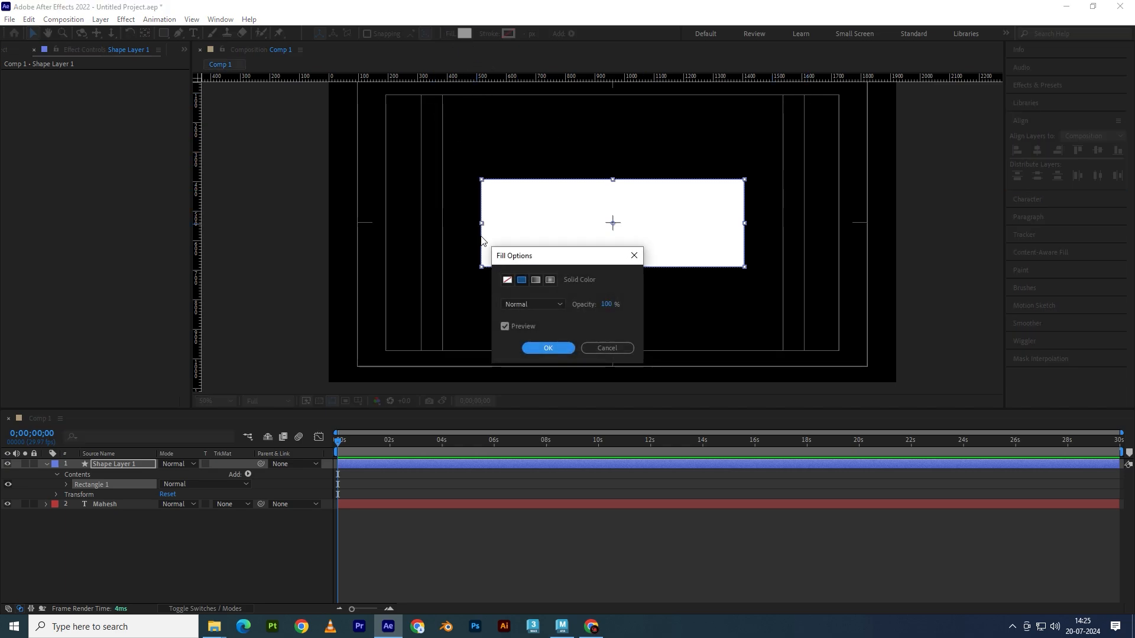
left_click(511, 278)
left_click(547, 348)
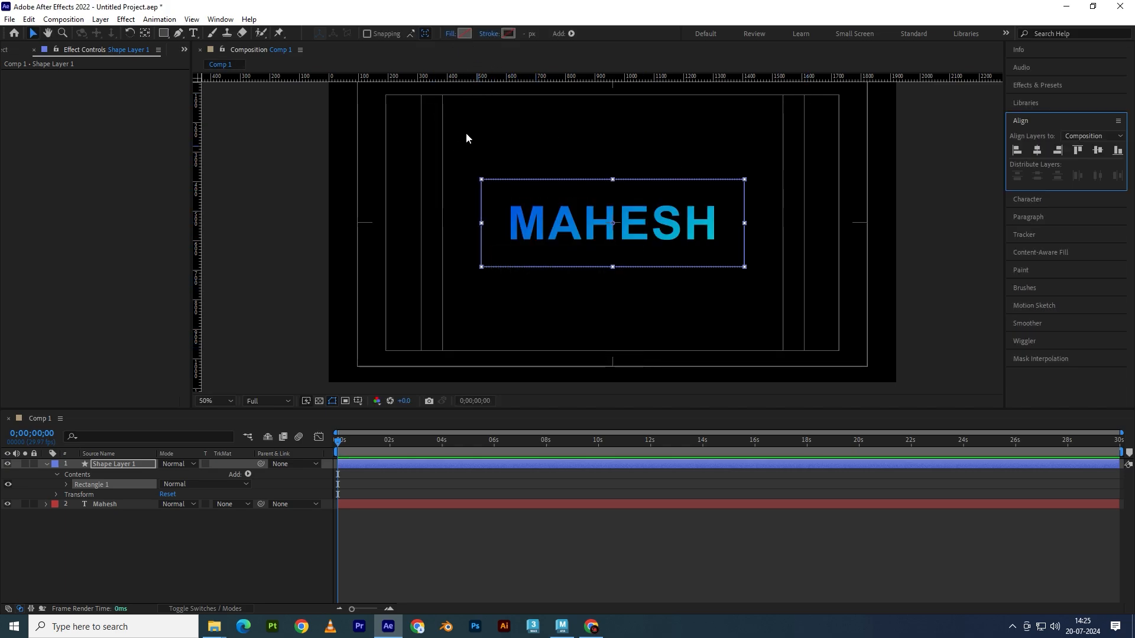
Give the rectangle a white FFFFFF stroke with a width of 10 px
left_click(508, 34)
left_click(741, 304)
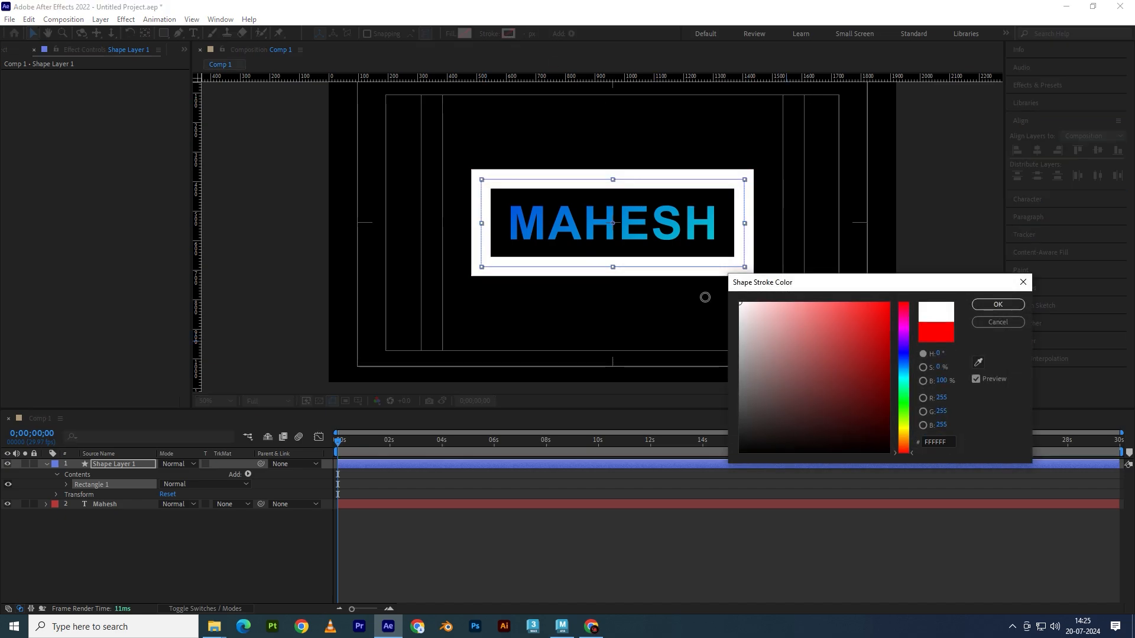
left_click(998, 305)
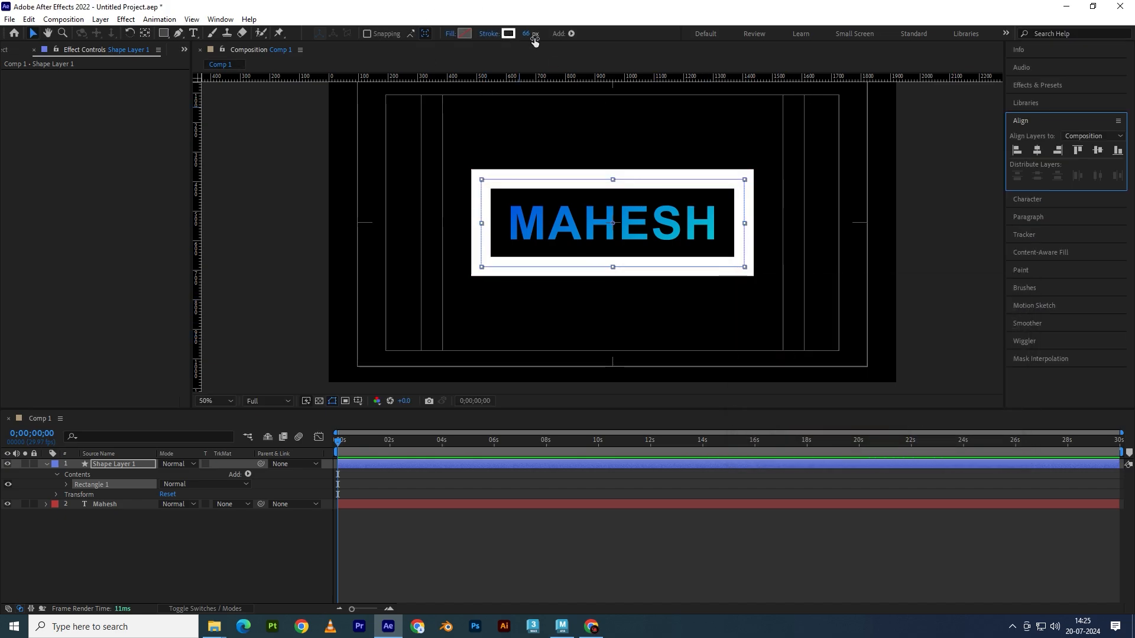
left_click(527, 33)
type("10")
key("Return")
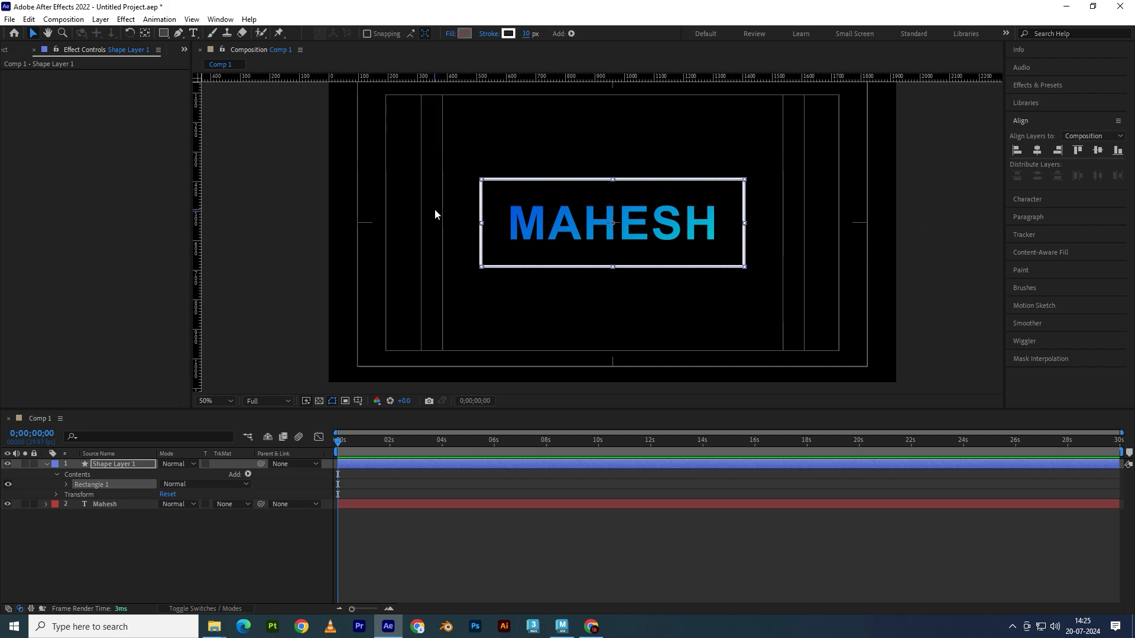
Scale the rectangle shape layer down to about 87% wide and 68.5% high to frame the text closely
key("s")
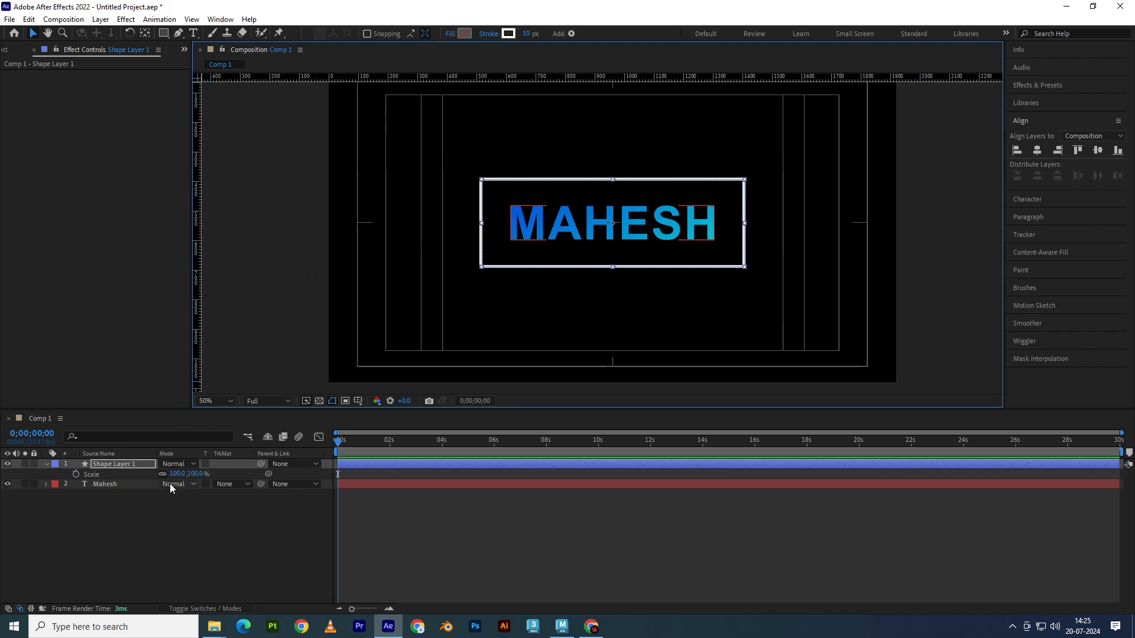
left_click_drag(176, 473, 175, 474)
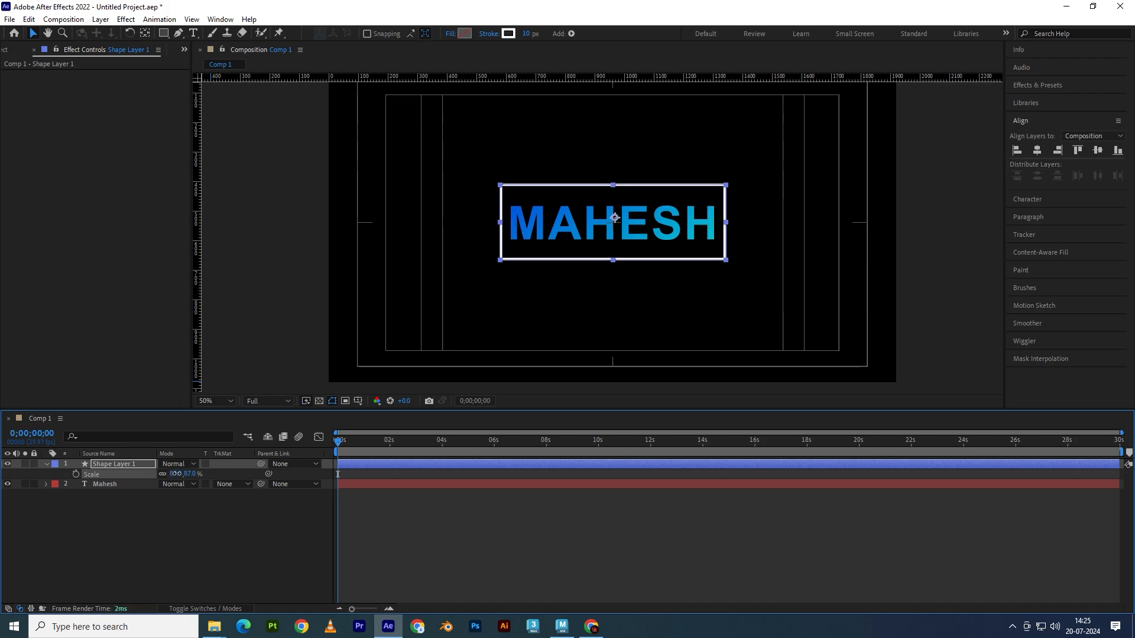
left_click(613, 187)
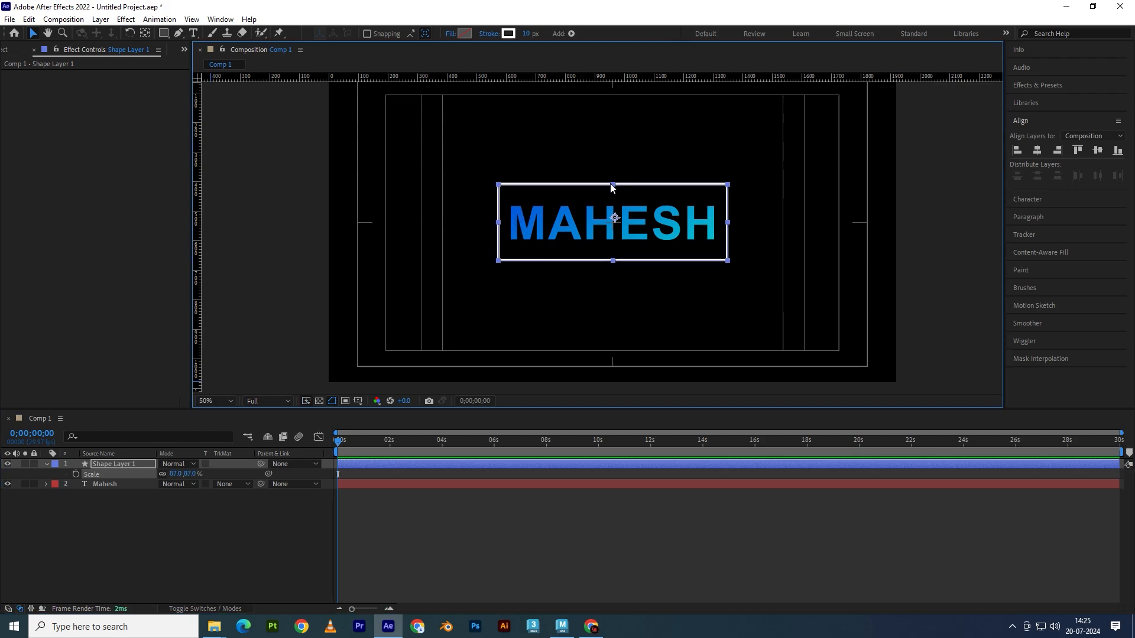
left_click_drag(612, 187, 610, 192)
Center the resized rectangle horizontally and vertically in the composition, and deselect the layer
left_click(1039, 150)
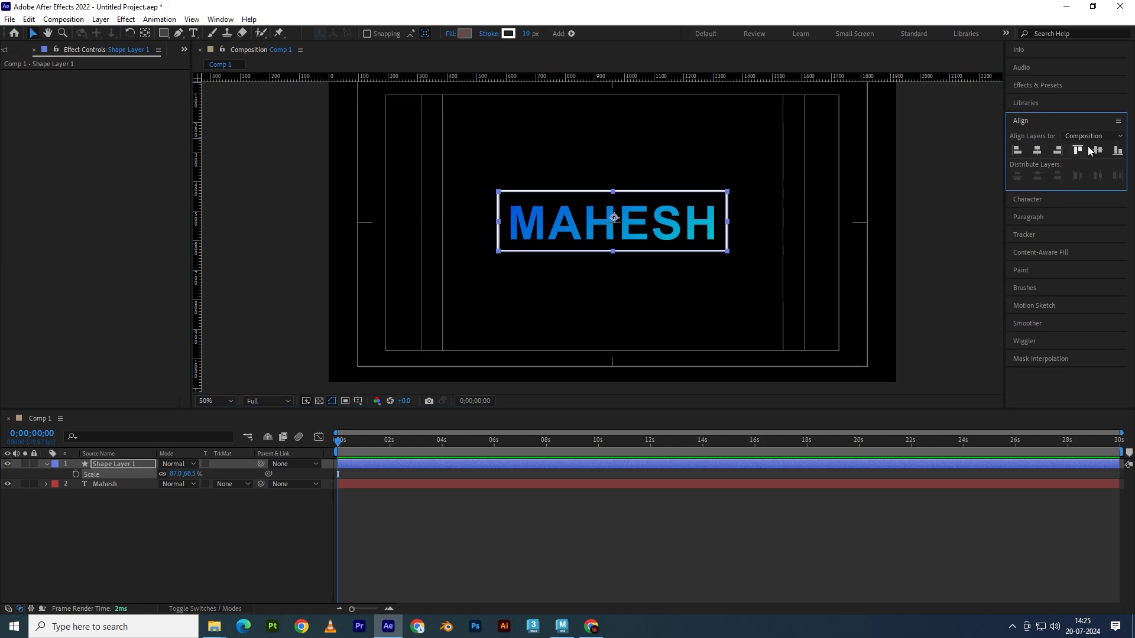
left_click(1098, 150)
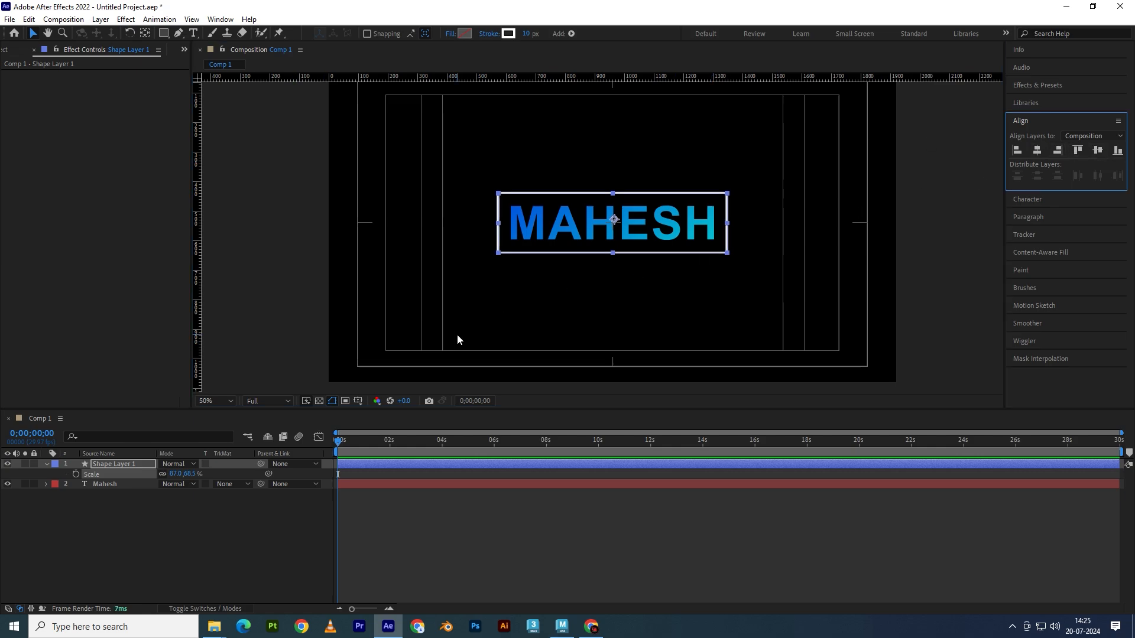
left_click(233, 534)
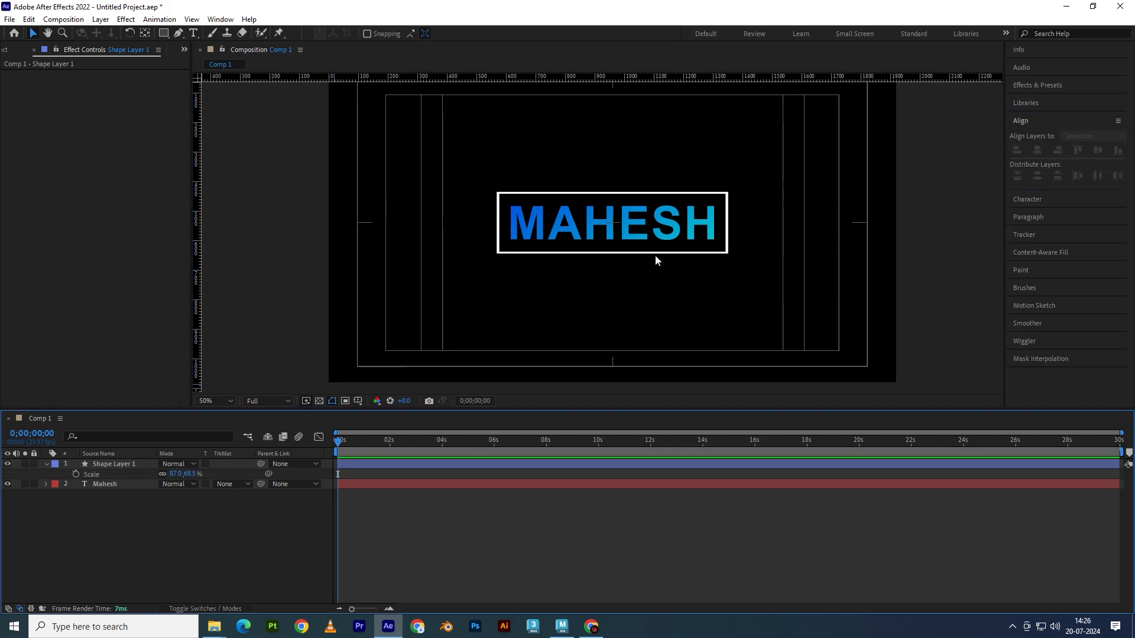
Add Trim Paths to the rectangle's shape layer and expand its properties in the timeline
scroll(599, 233, "up", 1)
scroll(590, 237, "down", 1)
left_click(47, 464)
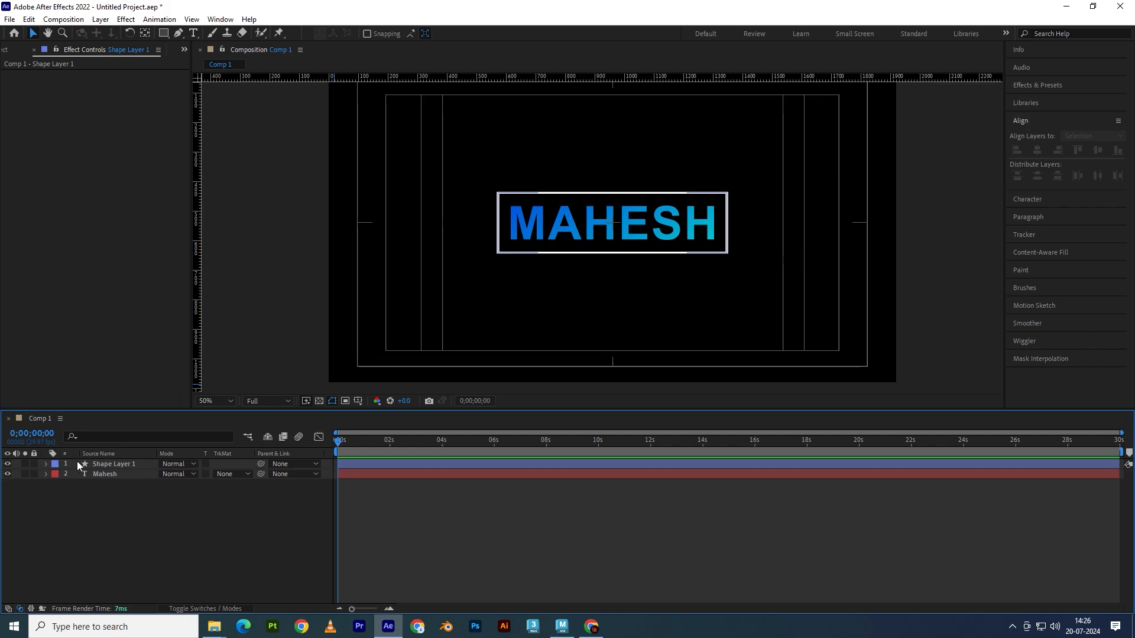
left_click(46, 464)
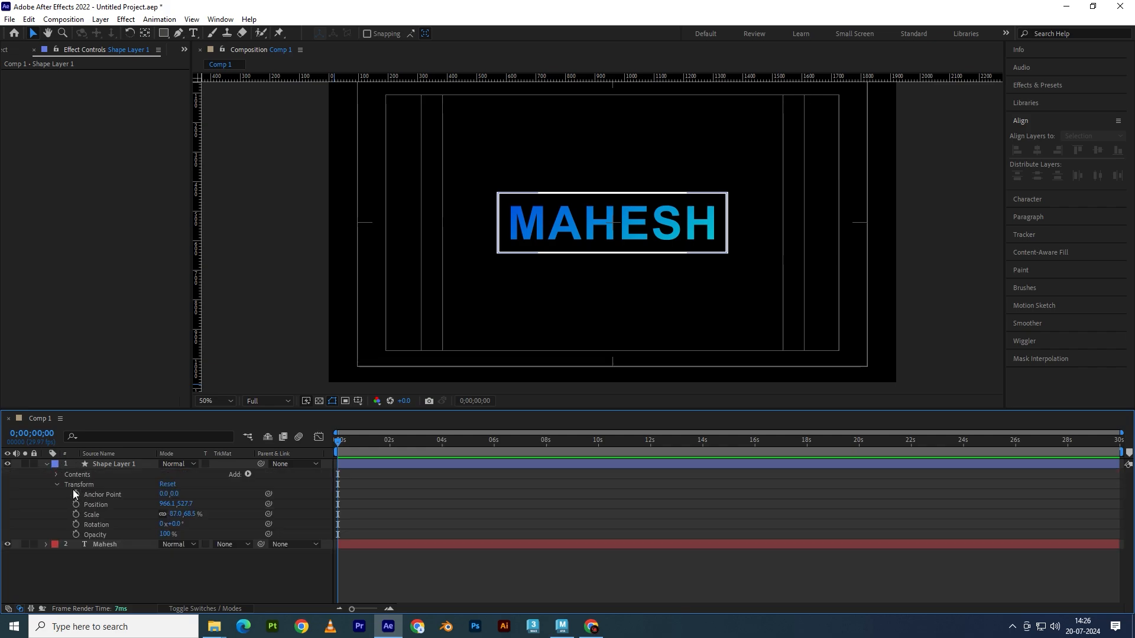
left_click(56, 484)
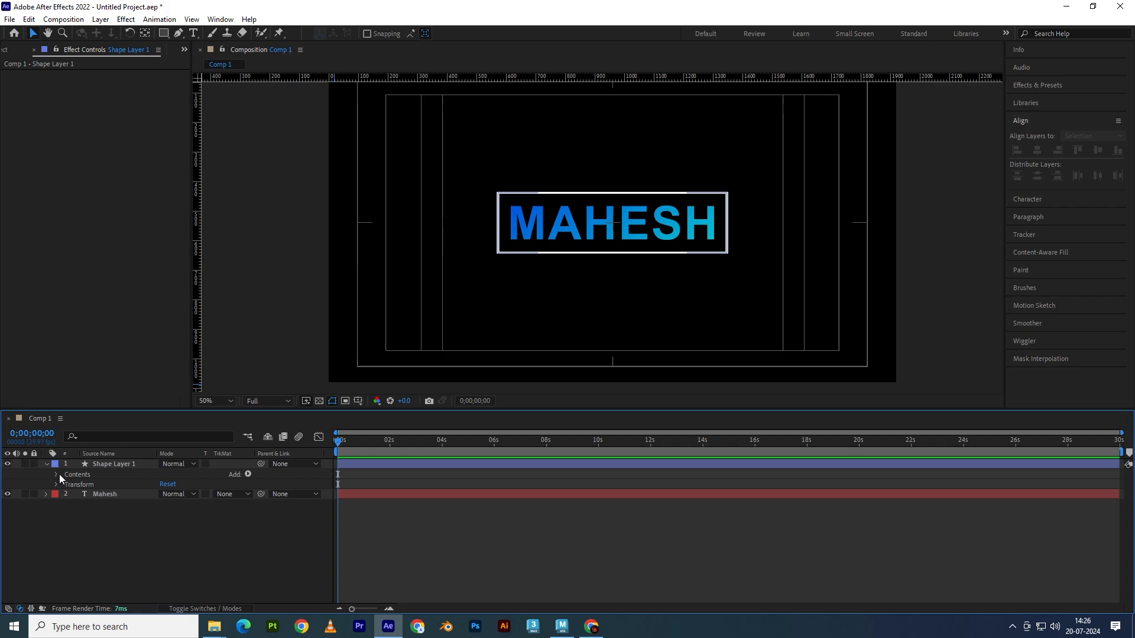
left_click(248, 474)
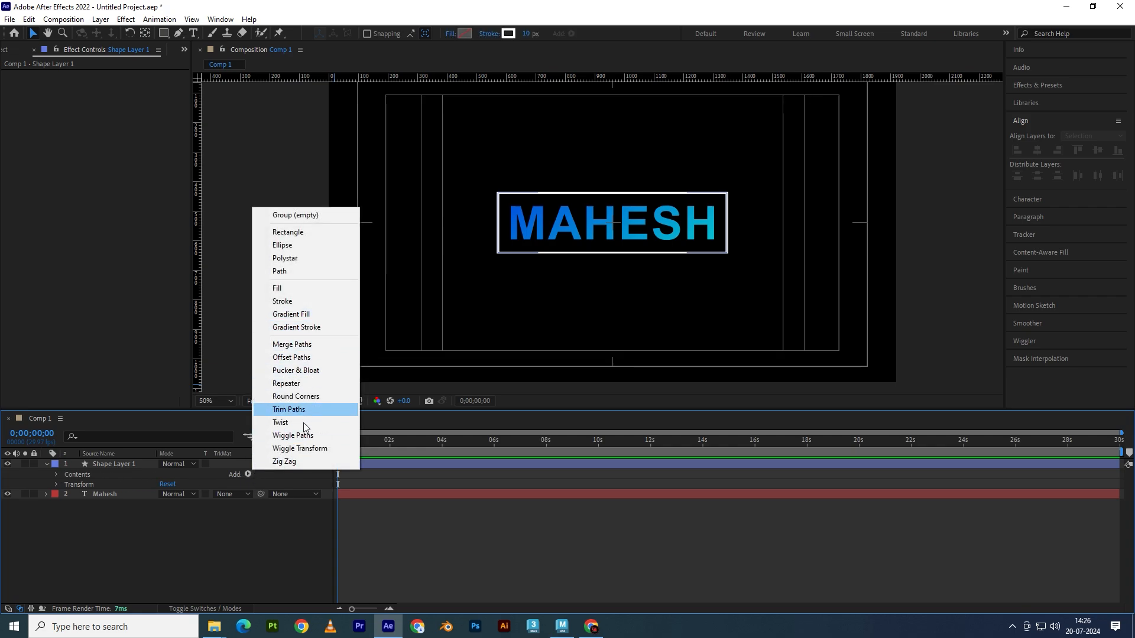
left_click(296, 409)
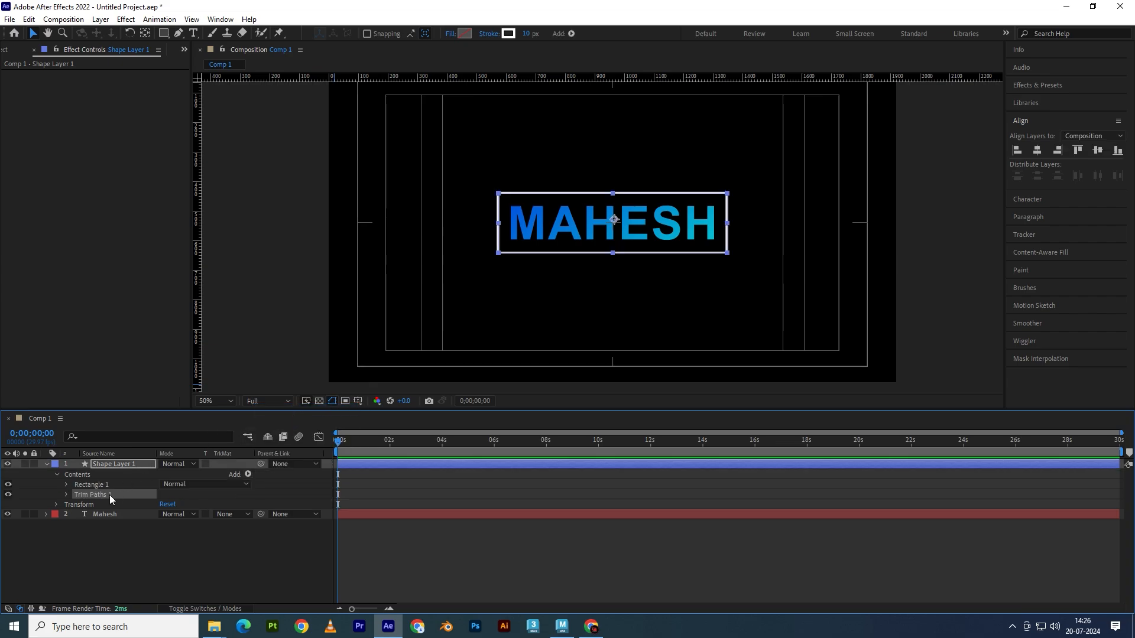
left_click(66, 495)
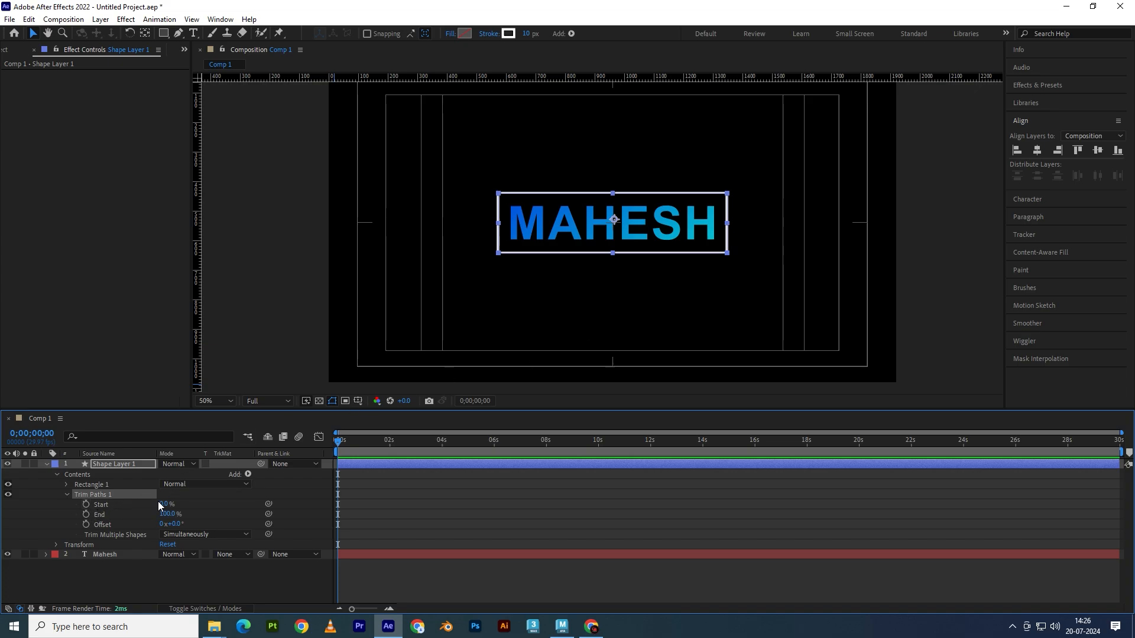
Keyframe the Trim Paths Start at 0% at the beginning of the composition and set End to 0%
mouse_move(165, 499)
left_mouse_down()
mouse_move(193, 499)
mouse_move(135, 509)
mouse_move(253, 502)
left_mouse_up()
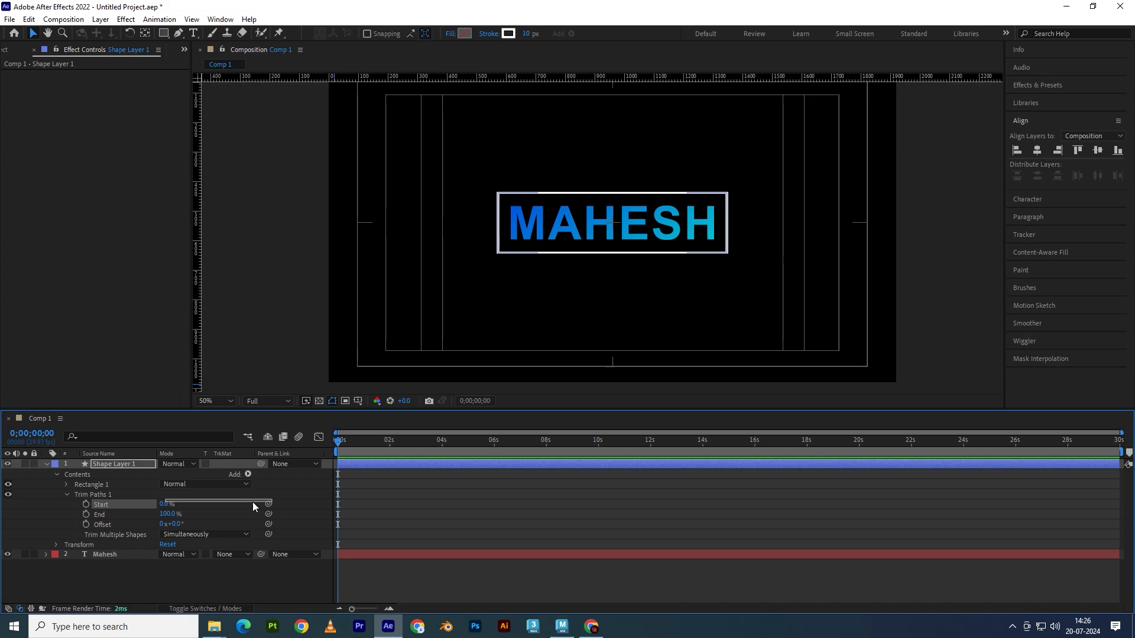
left_click_drag(160, 512, 125, 513)
left_click(158, 517)
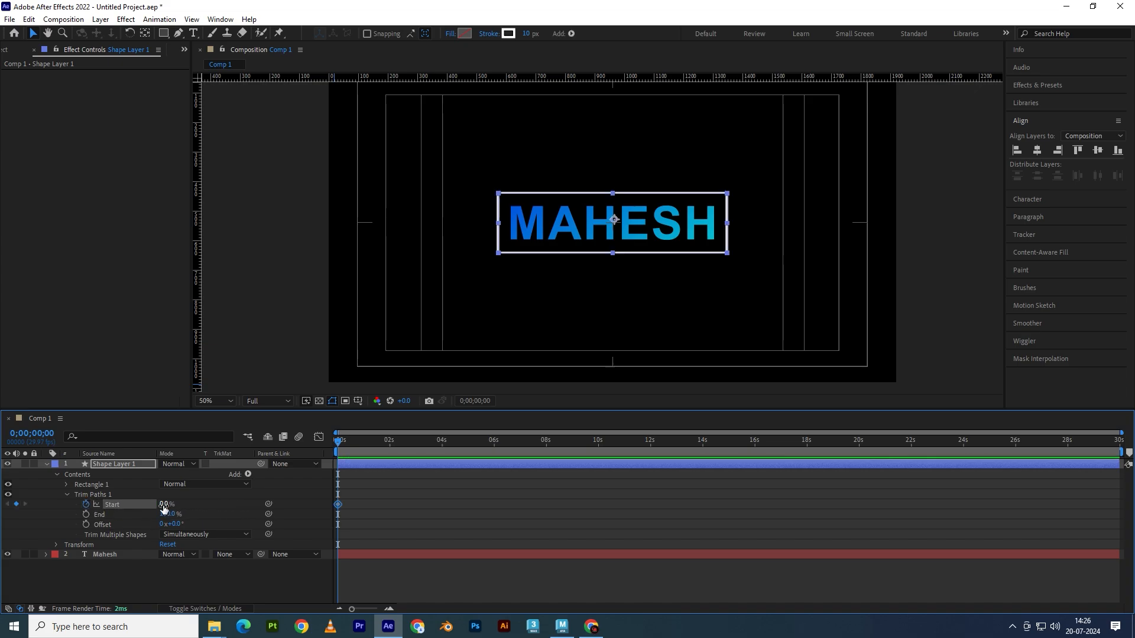
type("70")
key("Return")
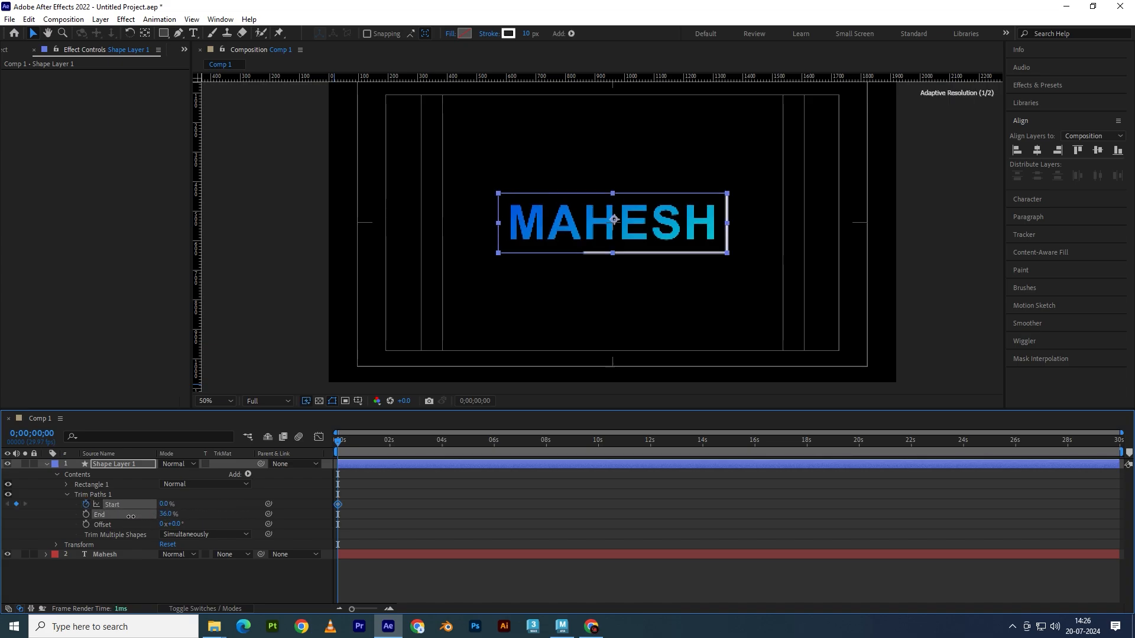
left_click(166, 513)
type("0")
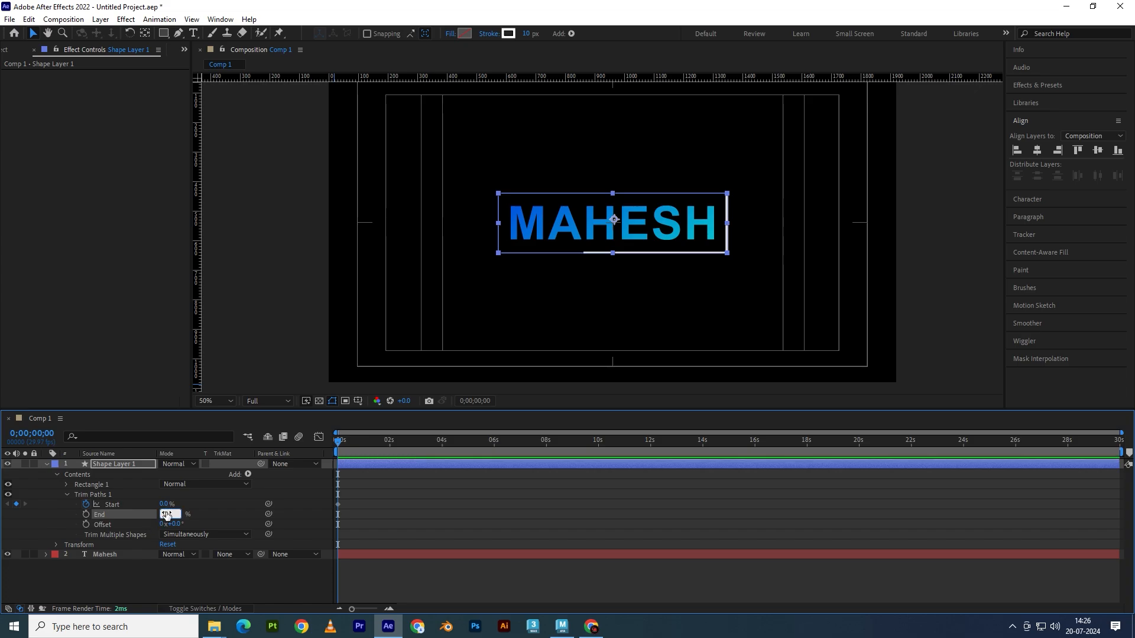
key("Return")
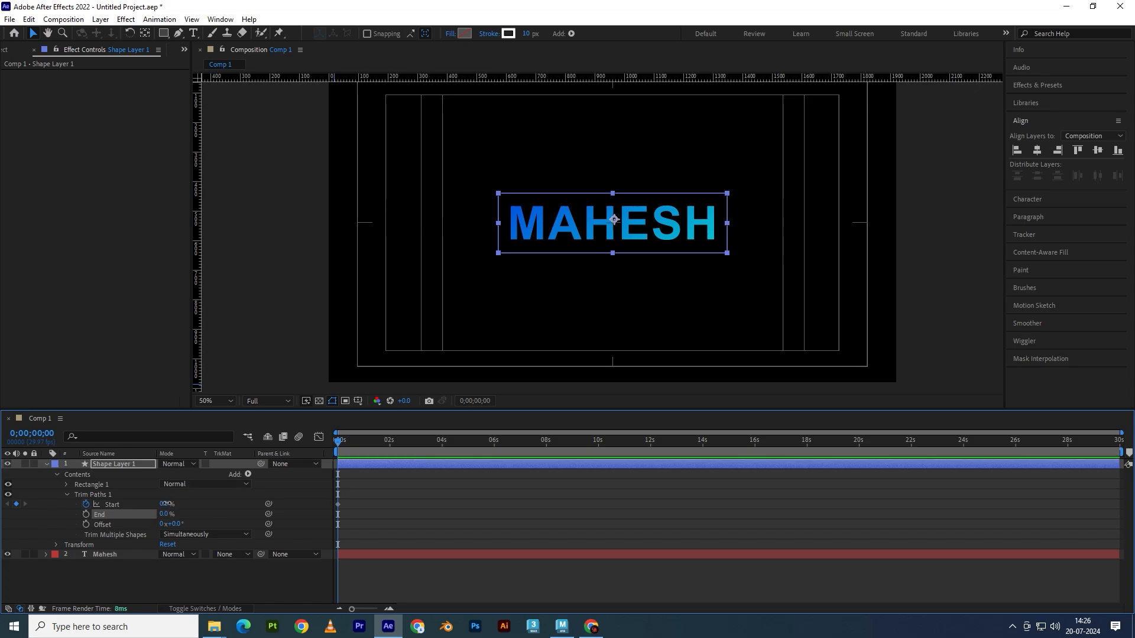
left_click(159, 504)
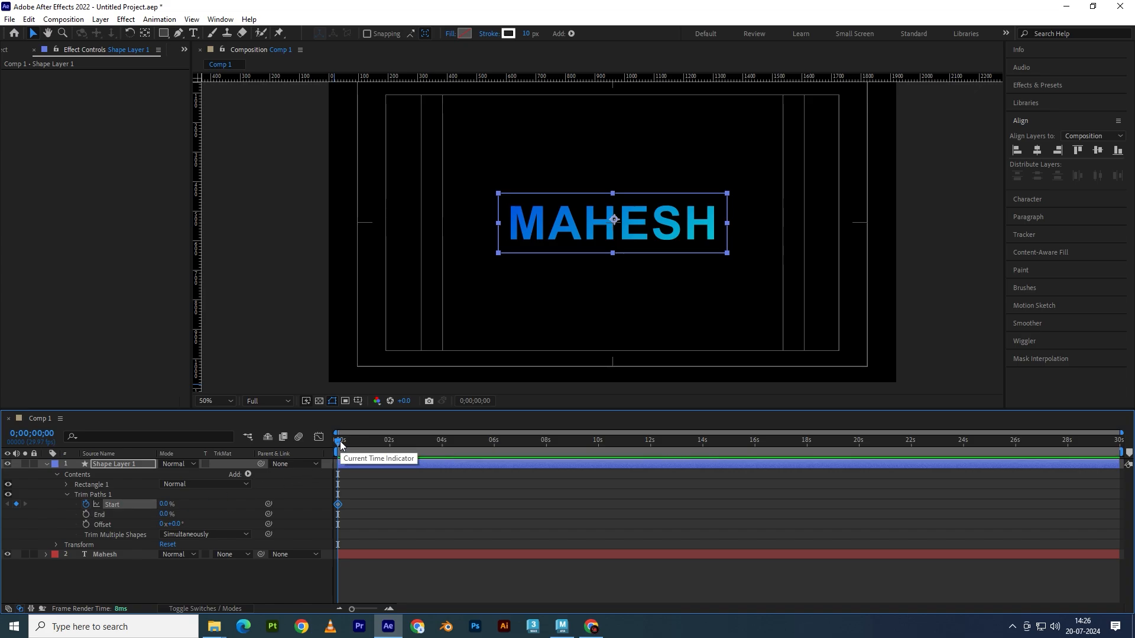
Set the Trim Paths Start to 100% at 0;00;01;10 as a second keyframe
key("space")
key("space")
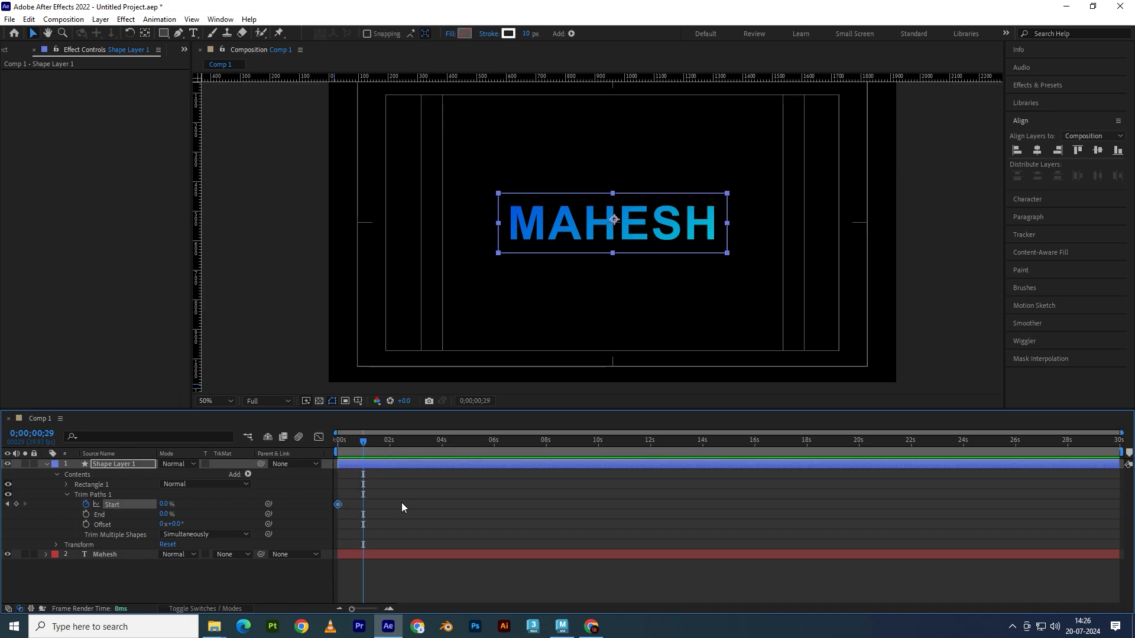
scroll(392, 503, "up", 2)
scroll(399, 504, "down", 1)
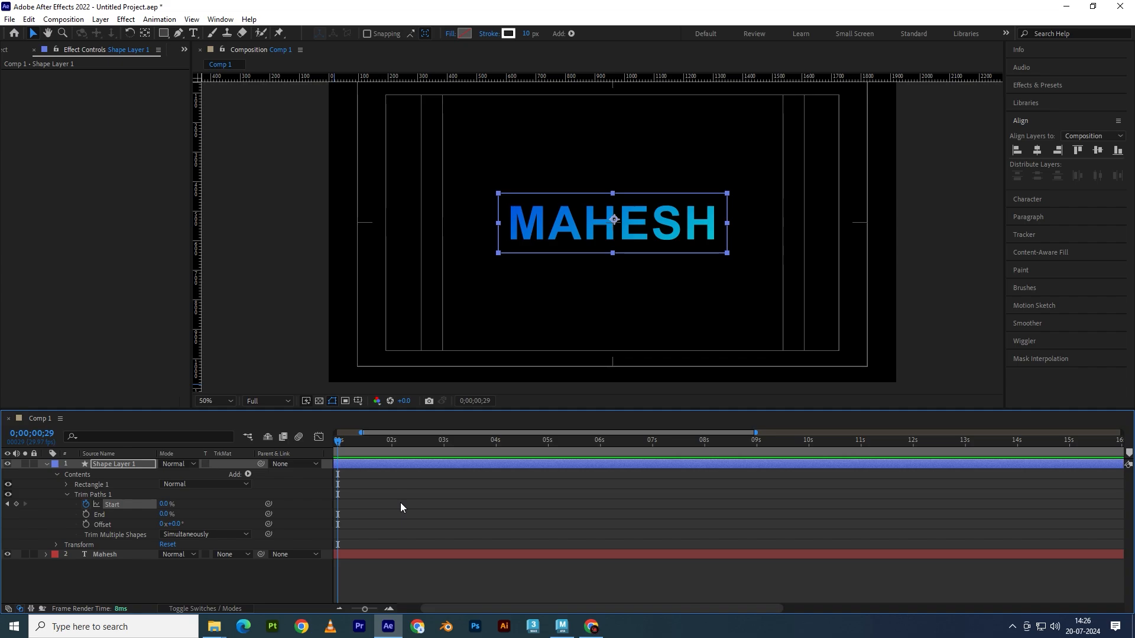
scroll(385, 487, "up", 1)
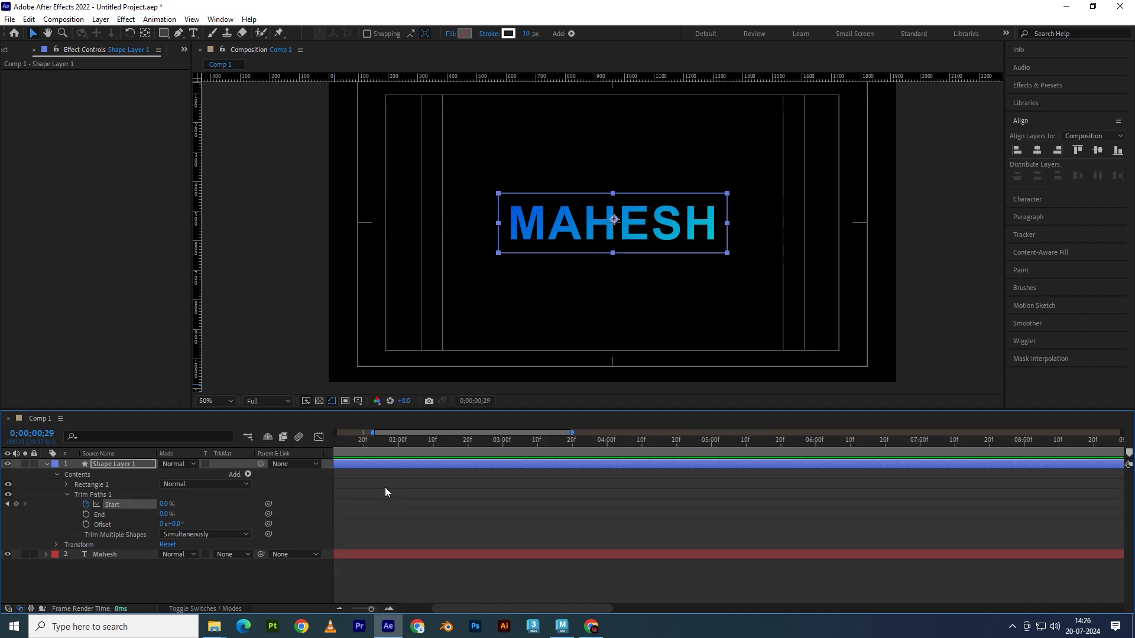
key("Home")
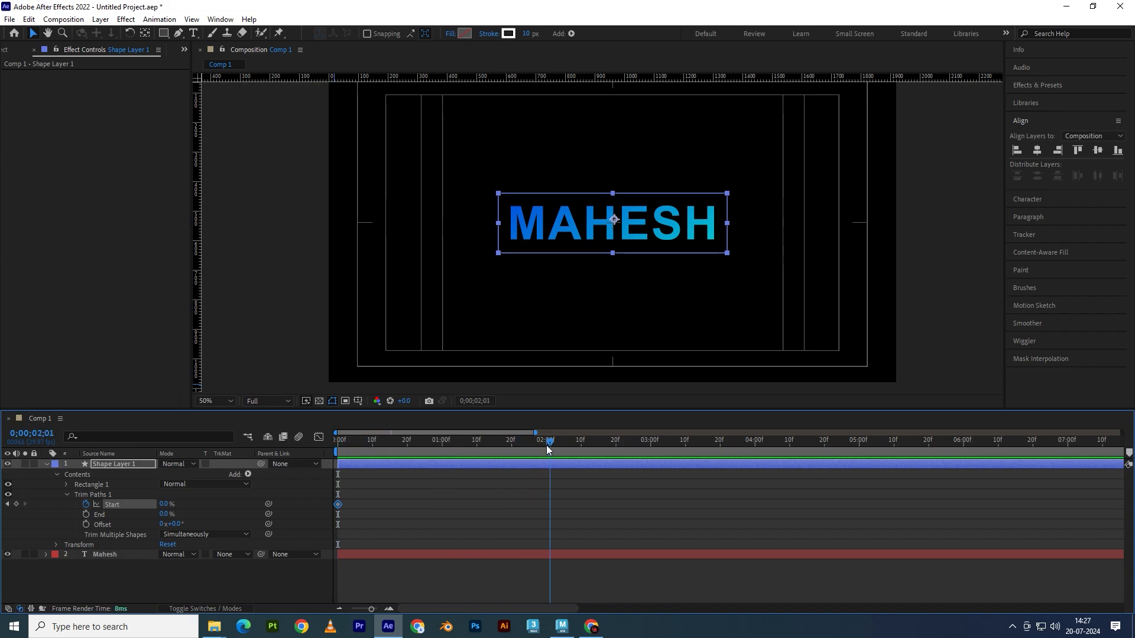
key("space")
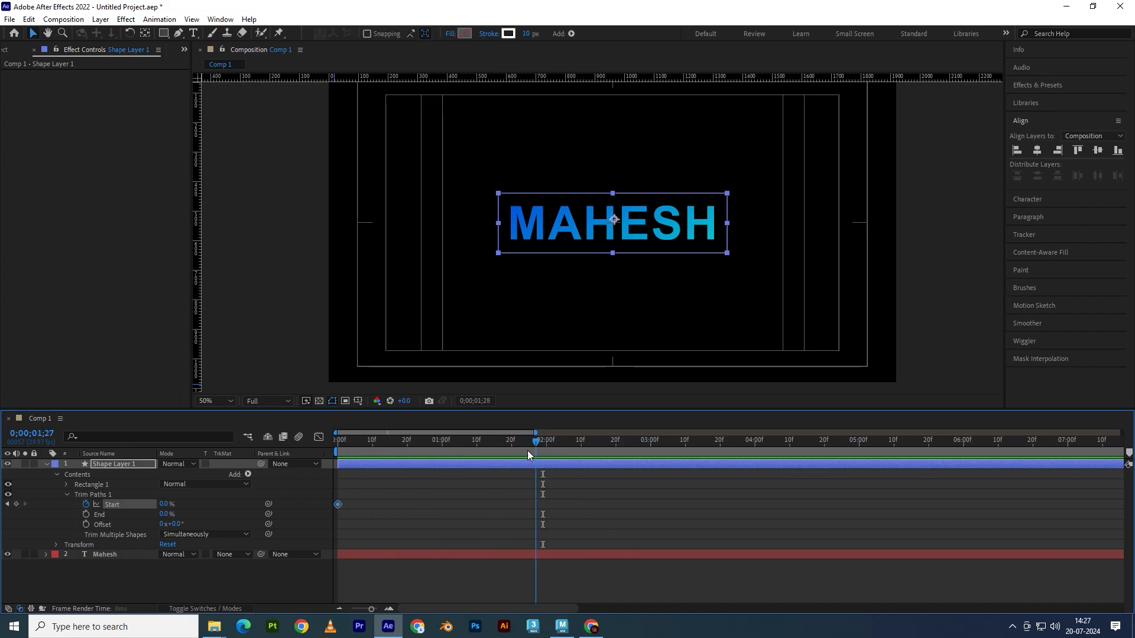
left_click_drag(528, 453, 479, 457)
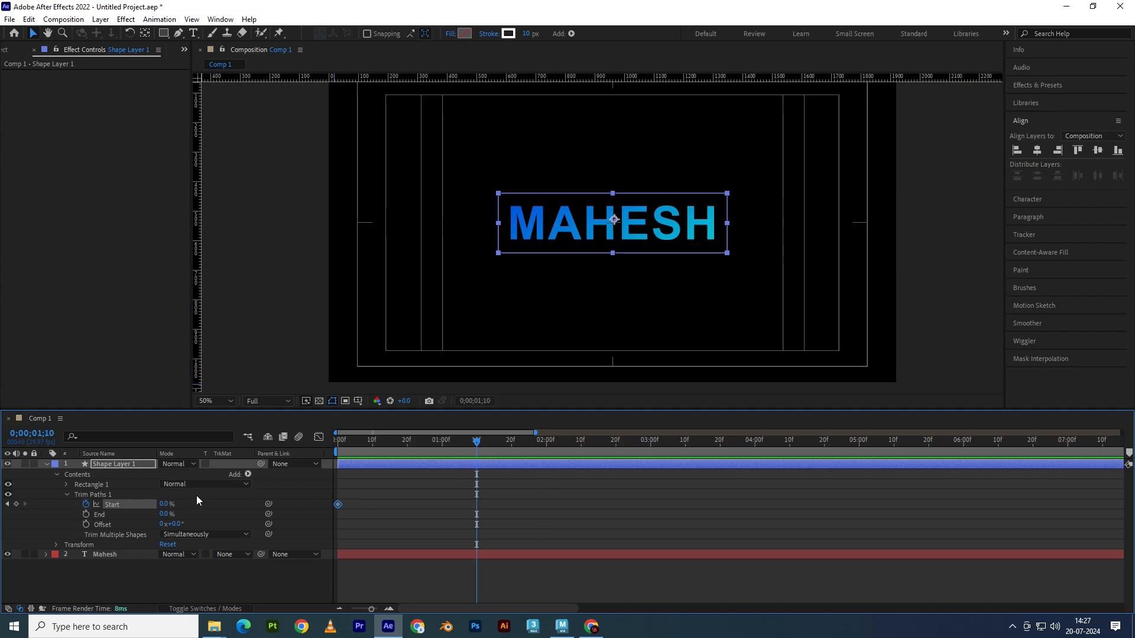
left_click_drag(164, 503, 244, 503)
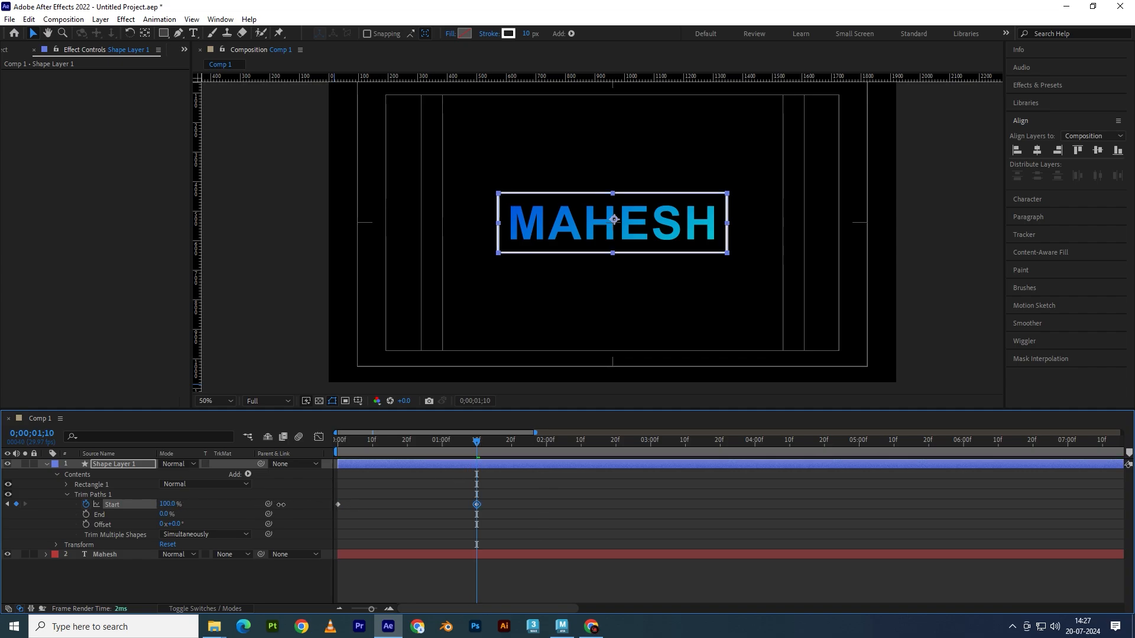
Turn off the title/action safe guides in the composition view
left_click(358, 402)
left_click(387, 416)
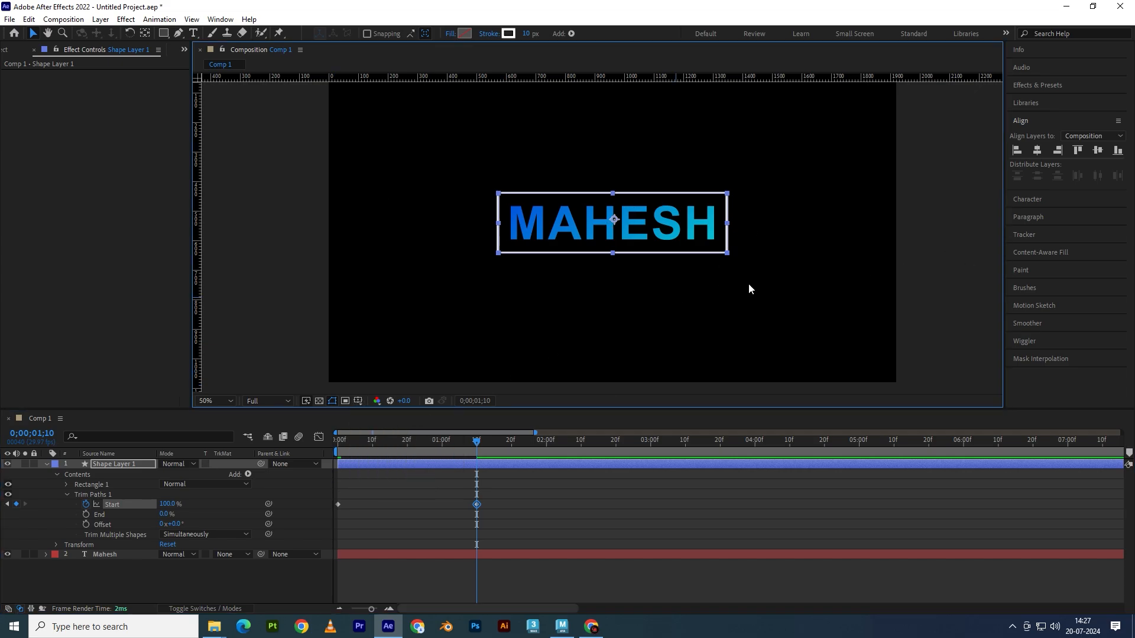
key("comma")
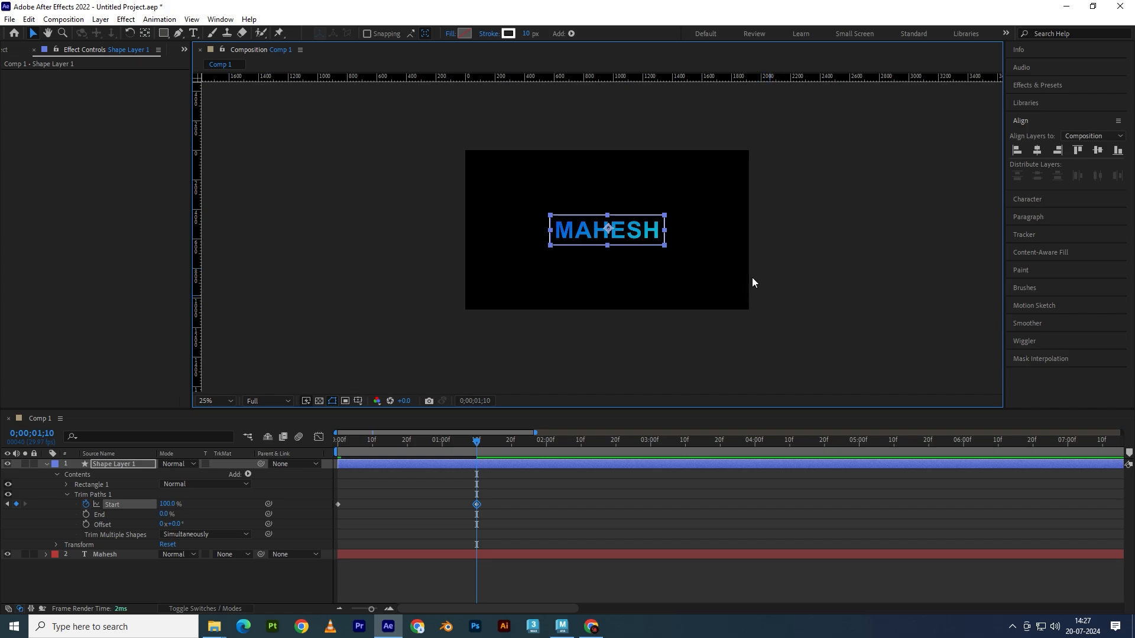
key("period")
Return to the first frame, deselect the shape layer and preview the rectangle's drawing animation
left_click_drag(475, 444, 171, 370)
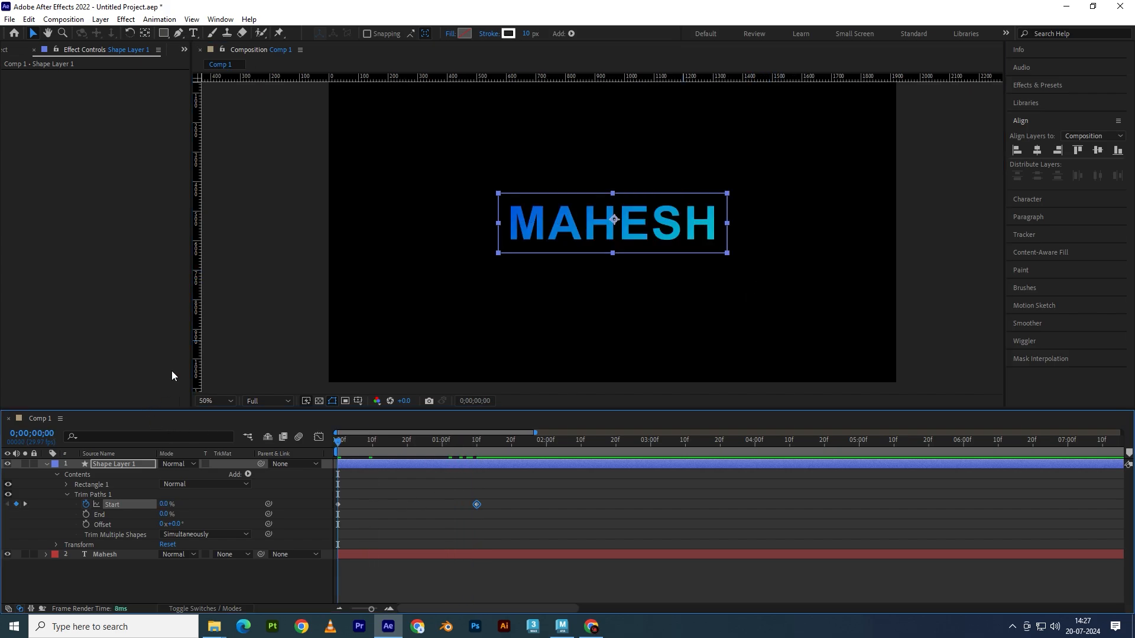
left_click(275, 305)
key("space")
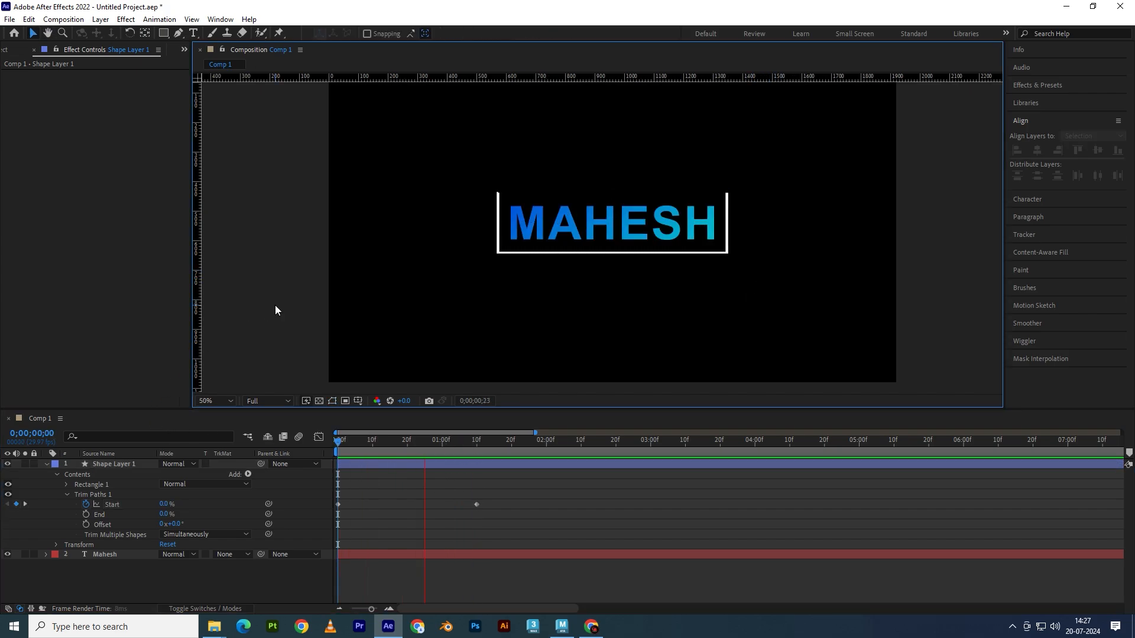
key("space")
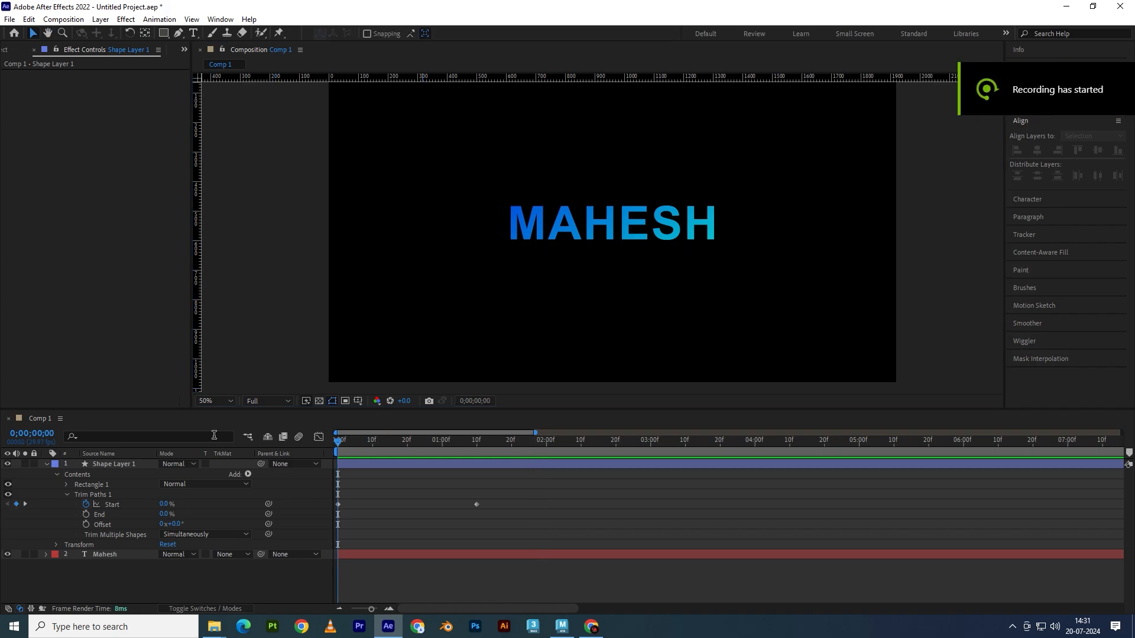
Turn on the title/action safe guides at 0;00;01;16 and collapse the outline shape layer's properties
mouse_move(468, 438)
left_mouse_down()
mouse_move(382, 446)
mouse_move(496, 454)
left_mouse_up()
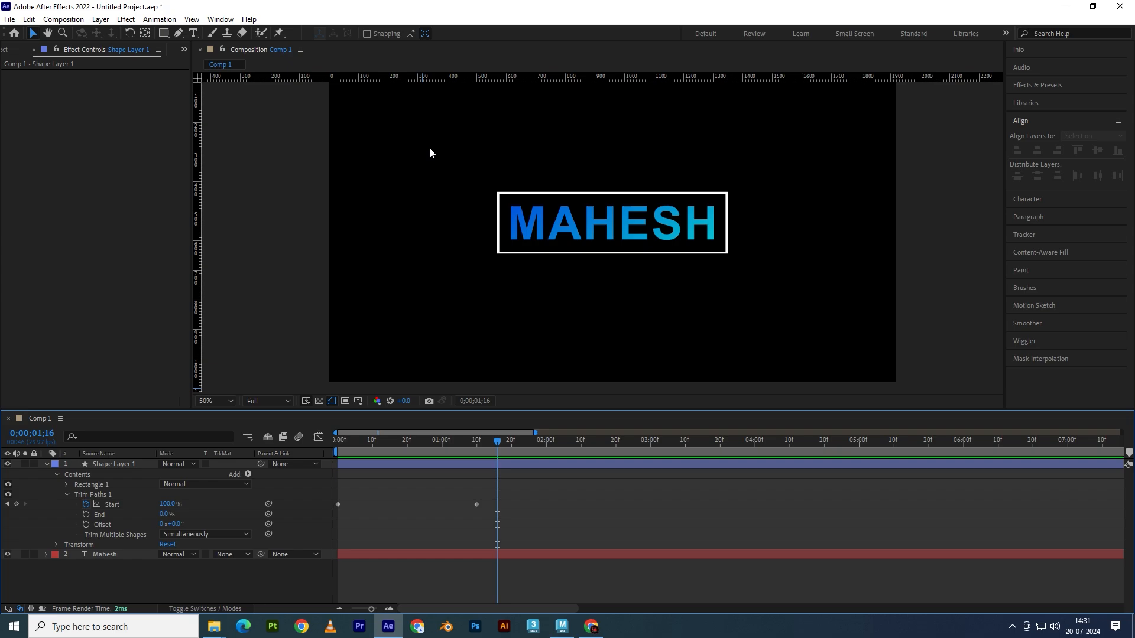
left_click(358, 402)
left_click(405, 418)
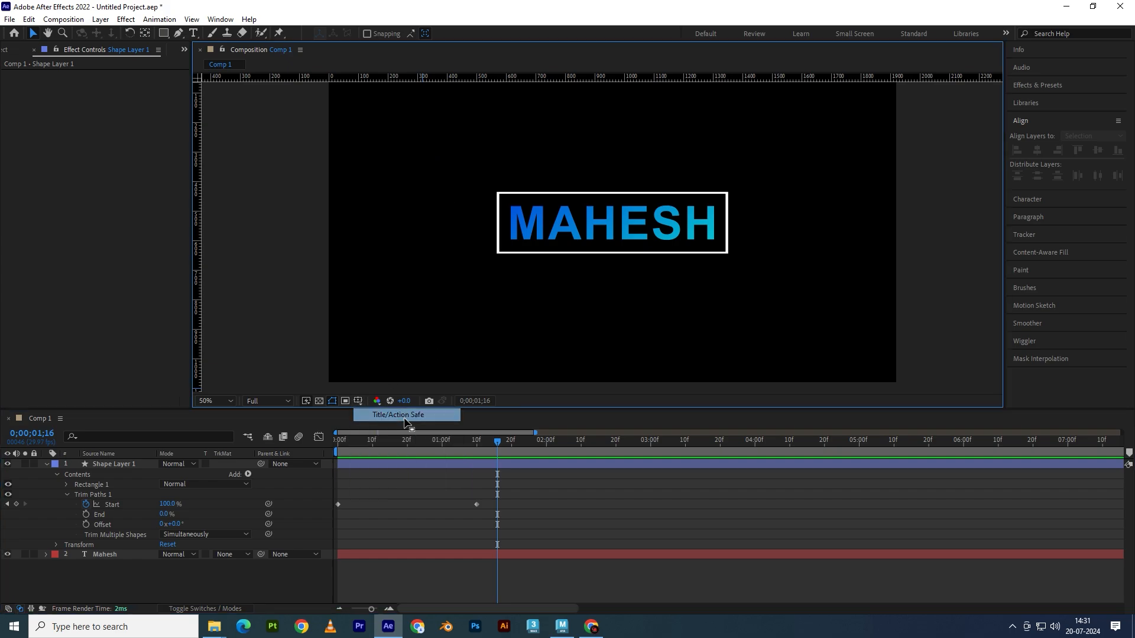
left_click(47, 467)
left_click(48, 467)
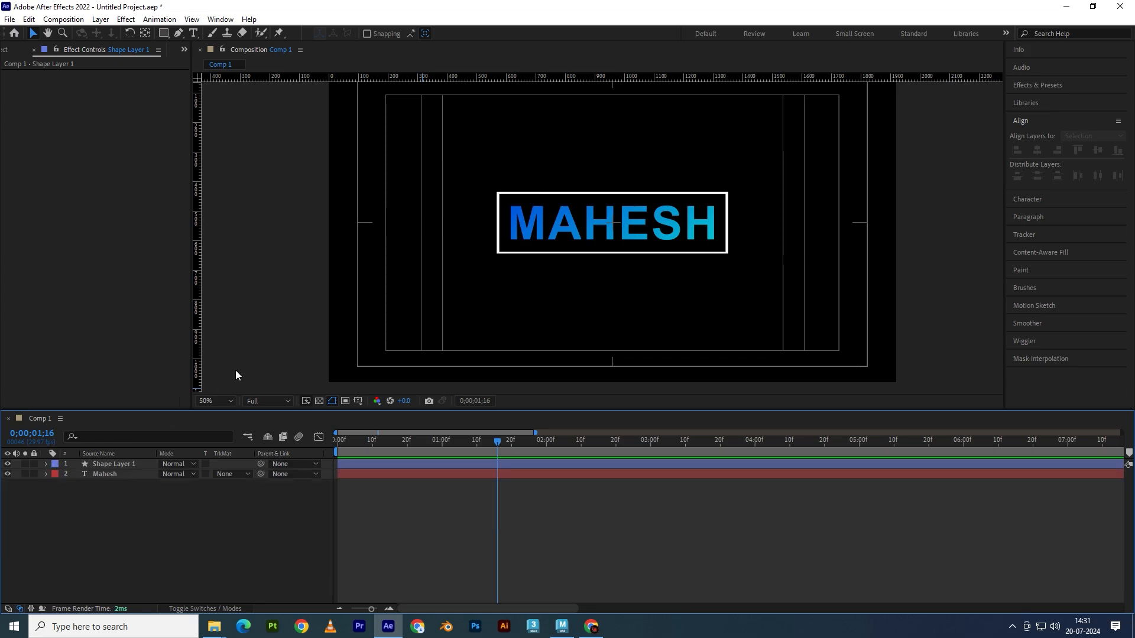
Draw a wide rectangle over the upper half of the title as a separate shape layer
left_click(240, 333)
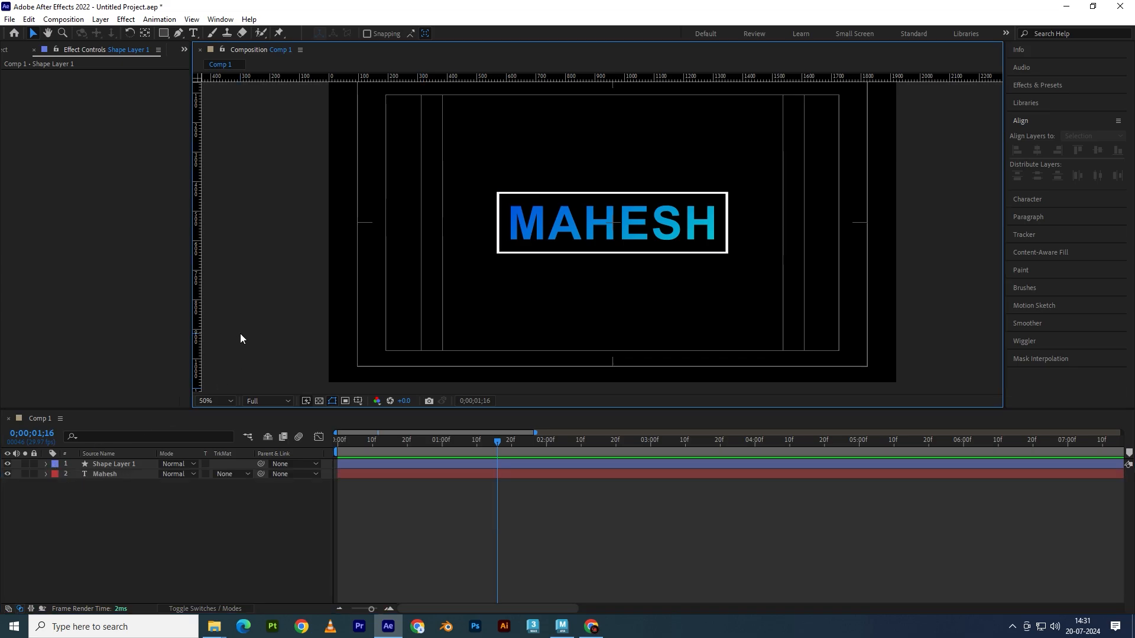
left_click(164, 34)
mouse_move(461, 149)
left_mouse_down()
mouse_move(562, 192)
mouse_move(764, 224)
left_mouse_up()
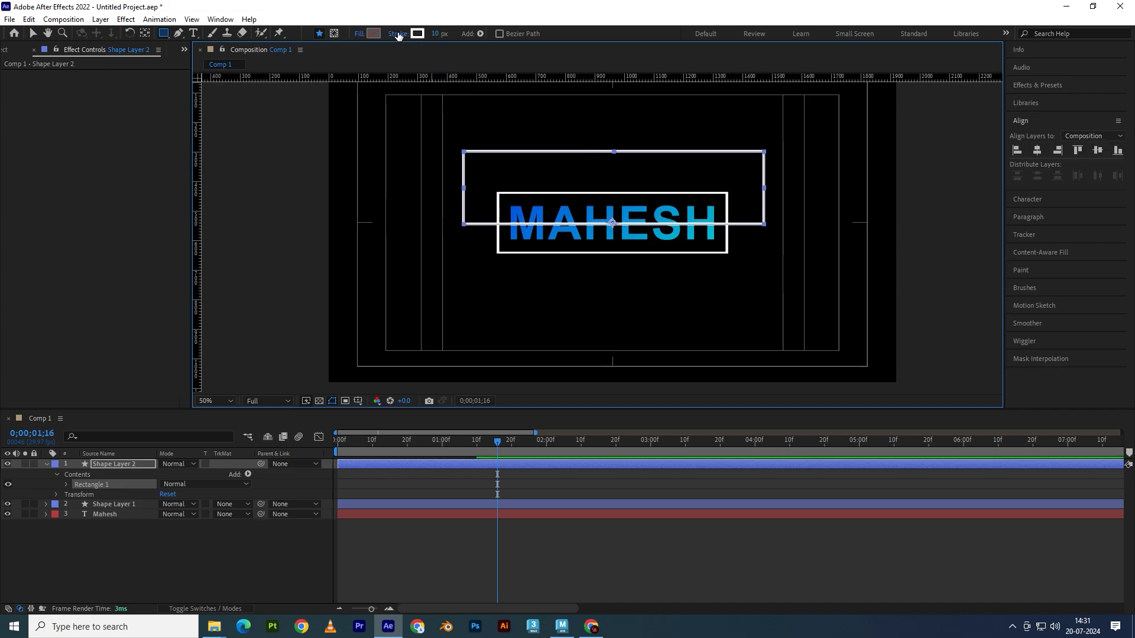
Set the new rectangle's stroke to None and its fill to white
left_click(395, 34)
left_click(507, 280)
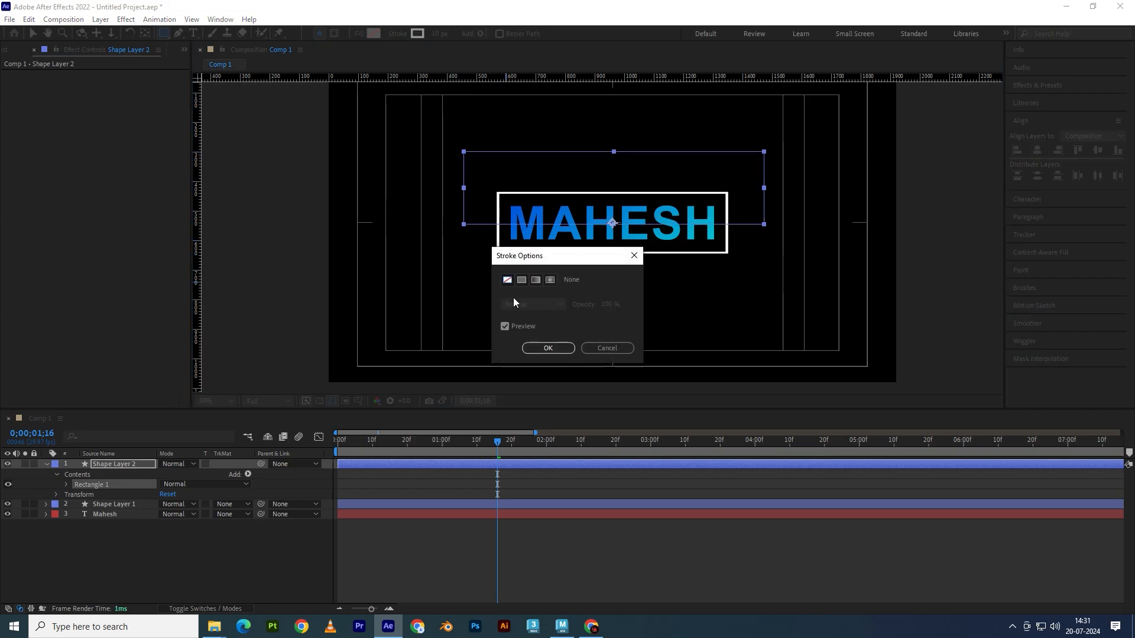
left_click(535, 347)
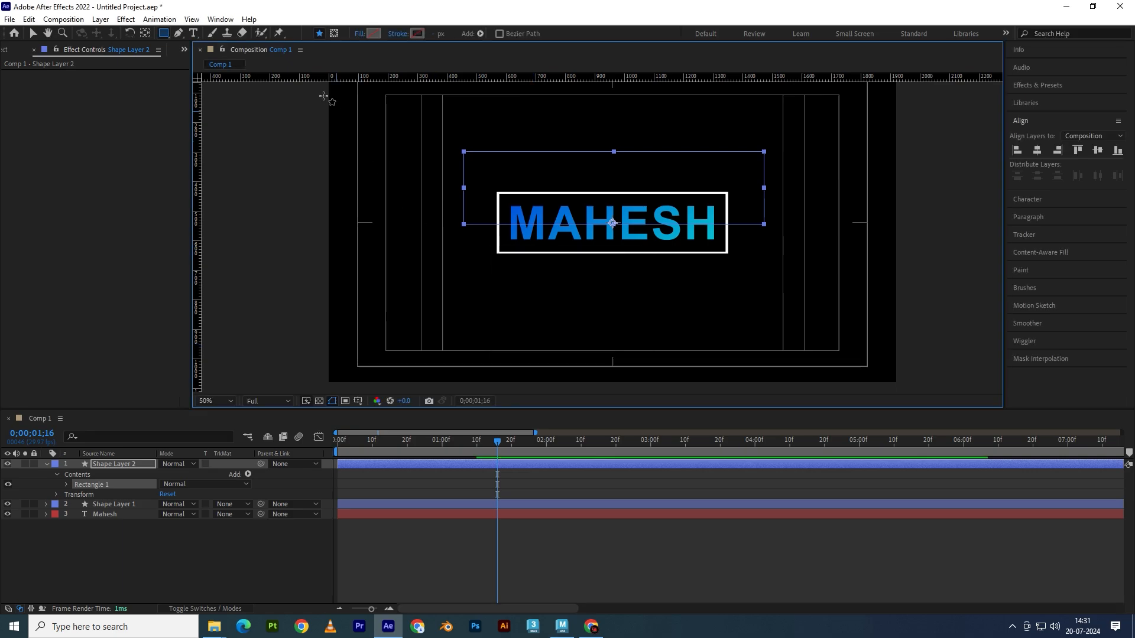
left_click(374, 33)
left_click(997, 304)
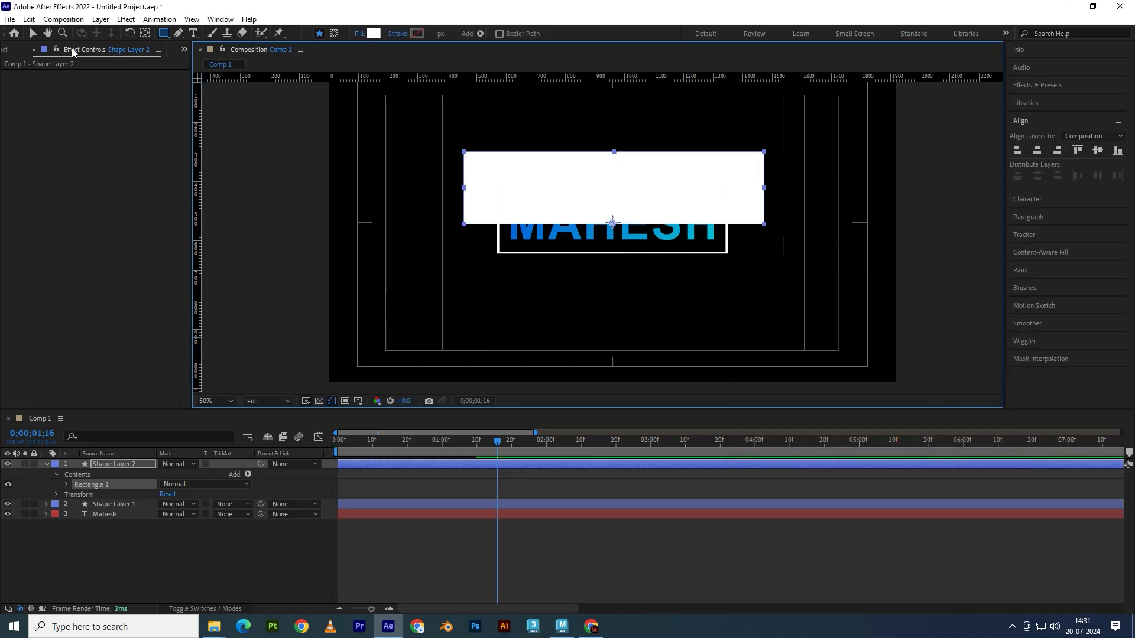
Move the white rectangle higher over the title and place a horizontal guide through the composition's vertical centre
left_click(32, 34)
left_click(278, 186)
left_click_drag(481, 189, 485, 169)
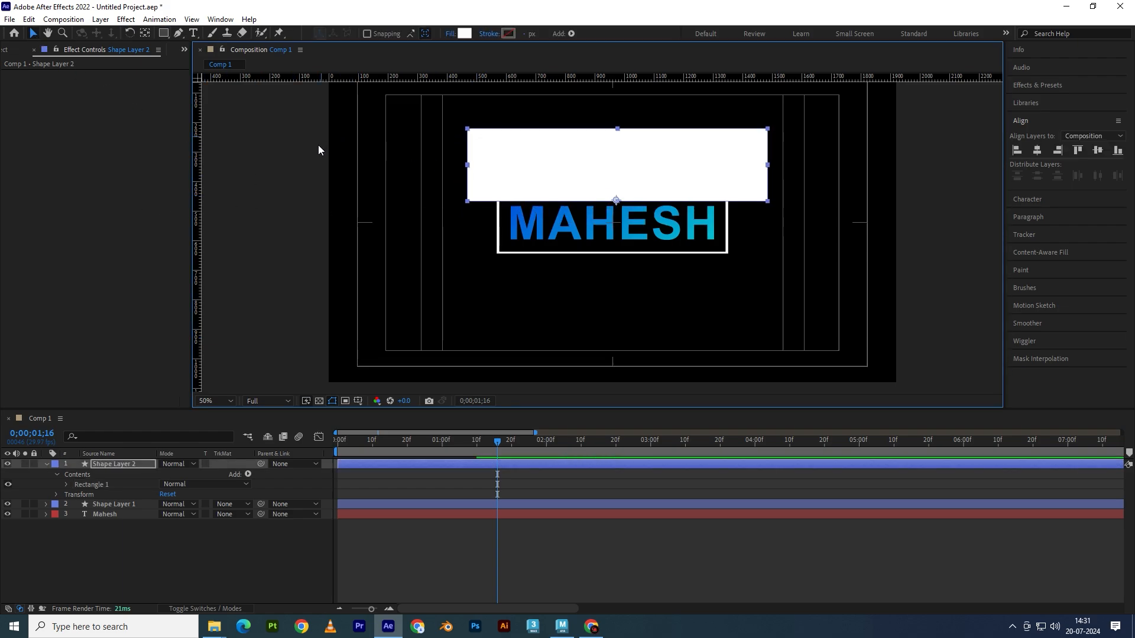
left_click_drag(347, 78, 342, 222)
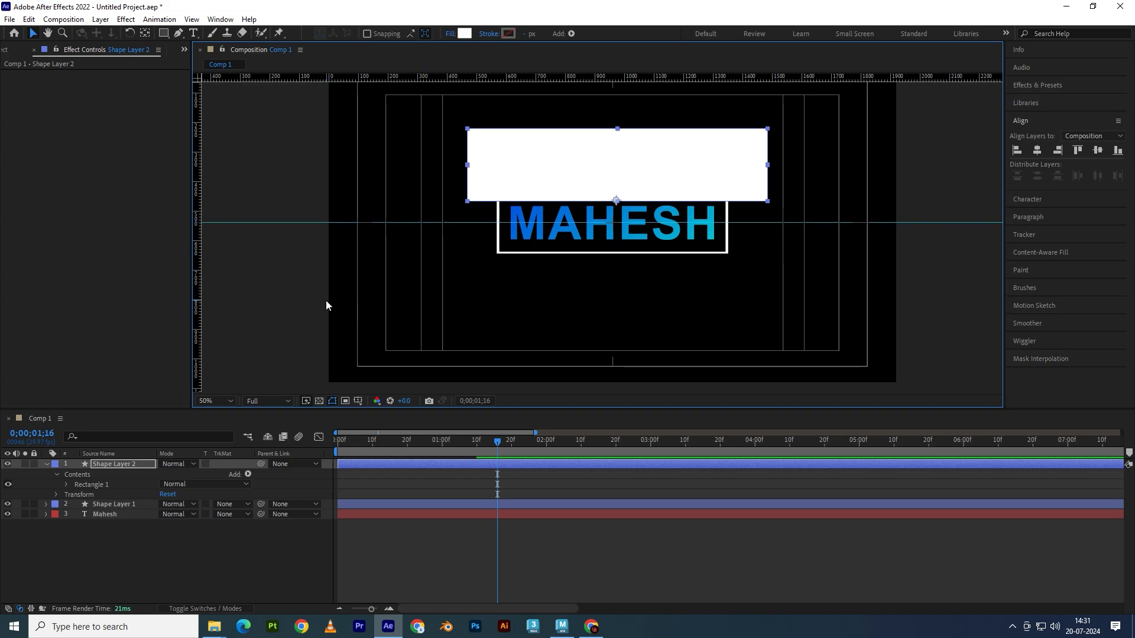
Align the white rectangle's bottom edge with the horizontal guide and centre it horizontally in the composition
key("period")
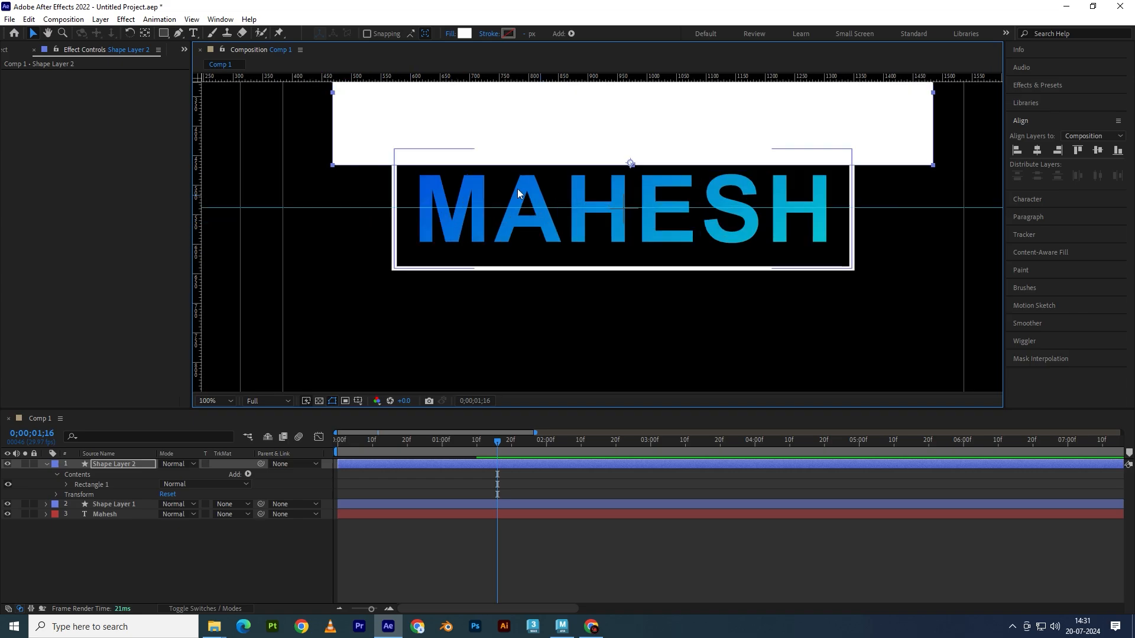
left_click_drag(504, 132, 507, 166)
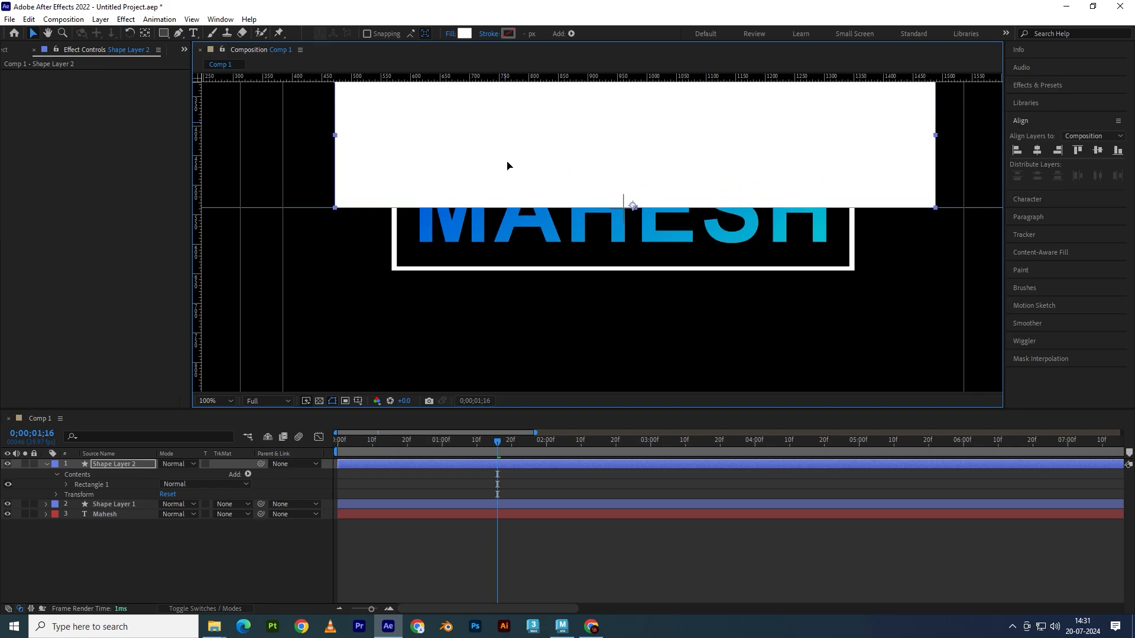
left_click(1032, 150)
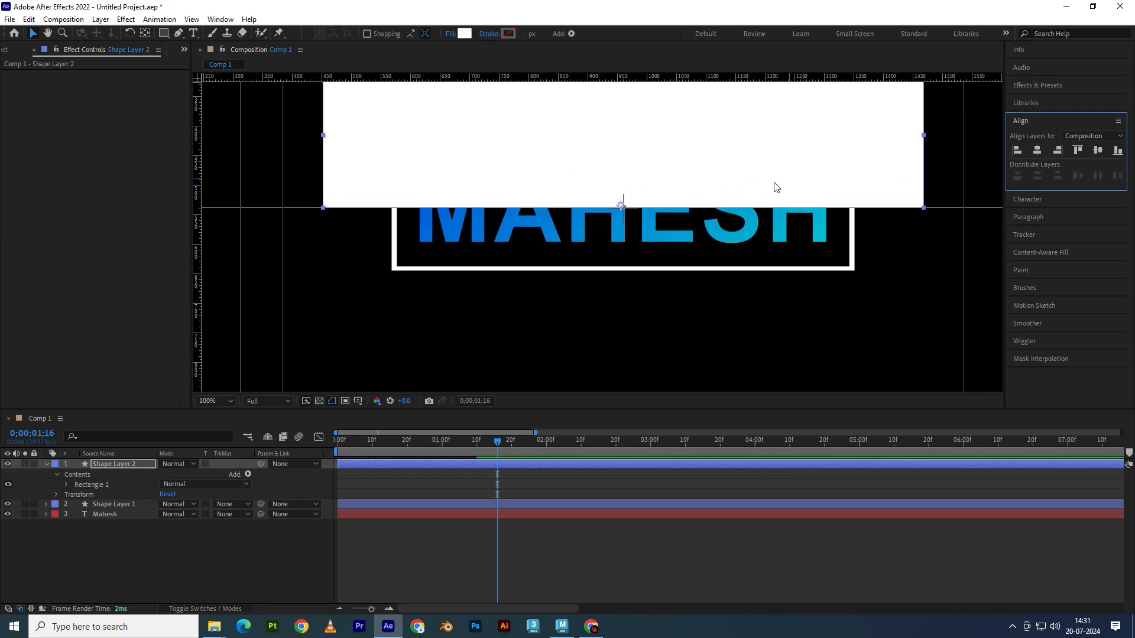
Move the white rectangle down until its upper edge meets the guide, covering the title's lower half, and collapse its layer properties
key("comma")
key("comma")
key("comma")
key("comma")
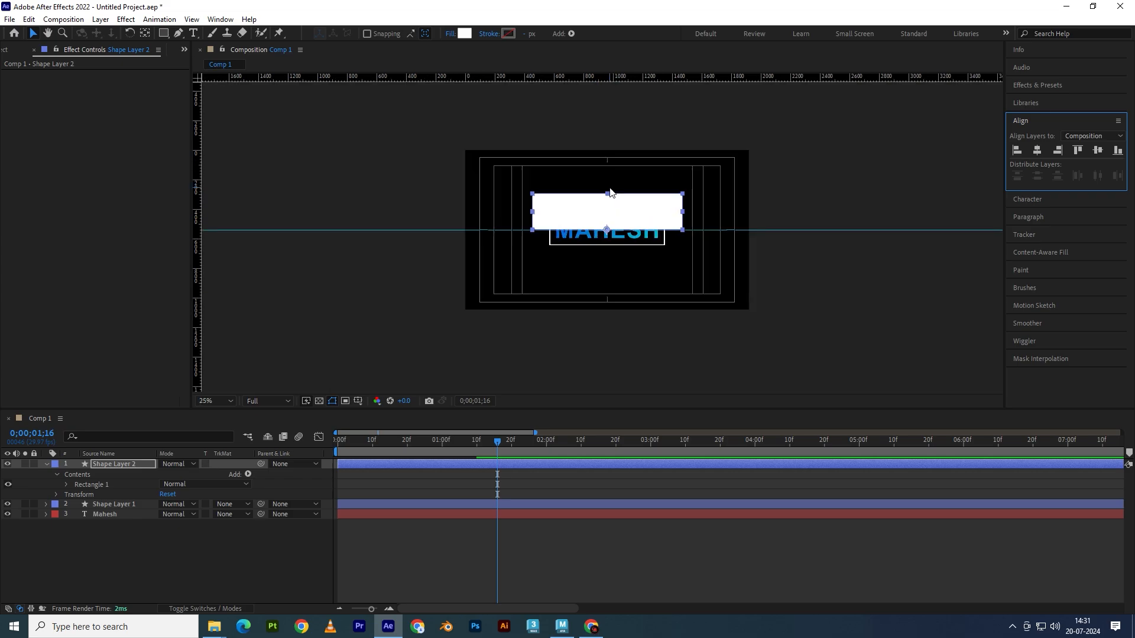
key("period")
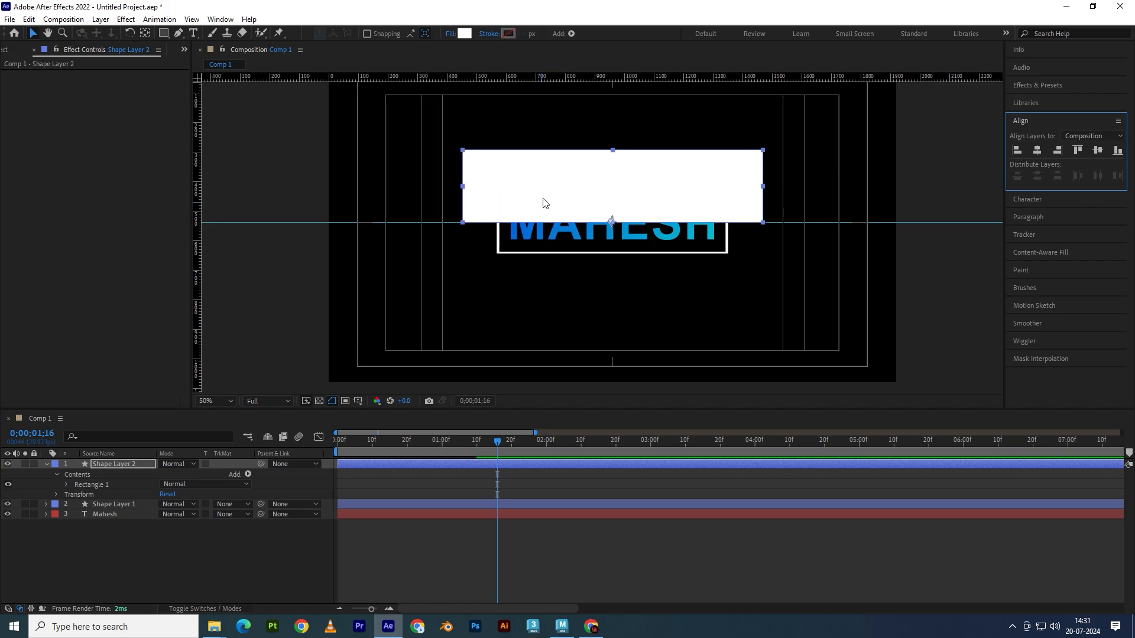
left_click_drag(544, 195, 543, 260)
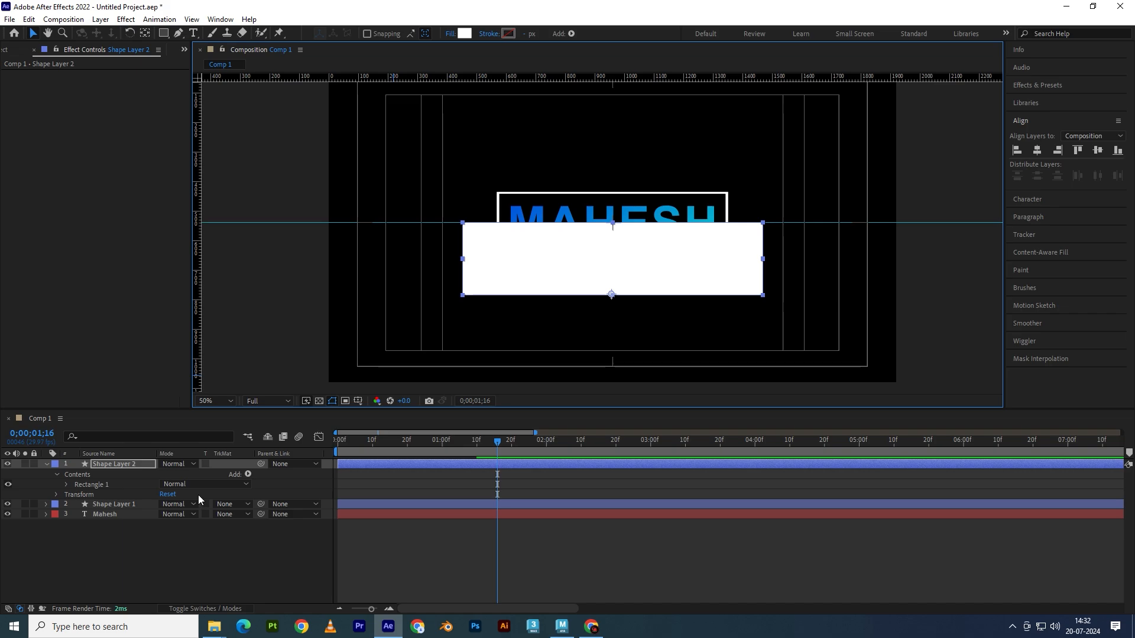
key("u")
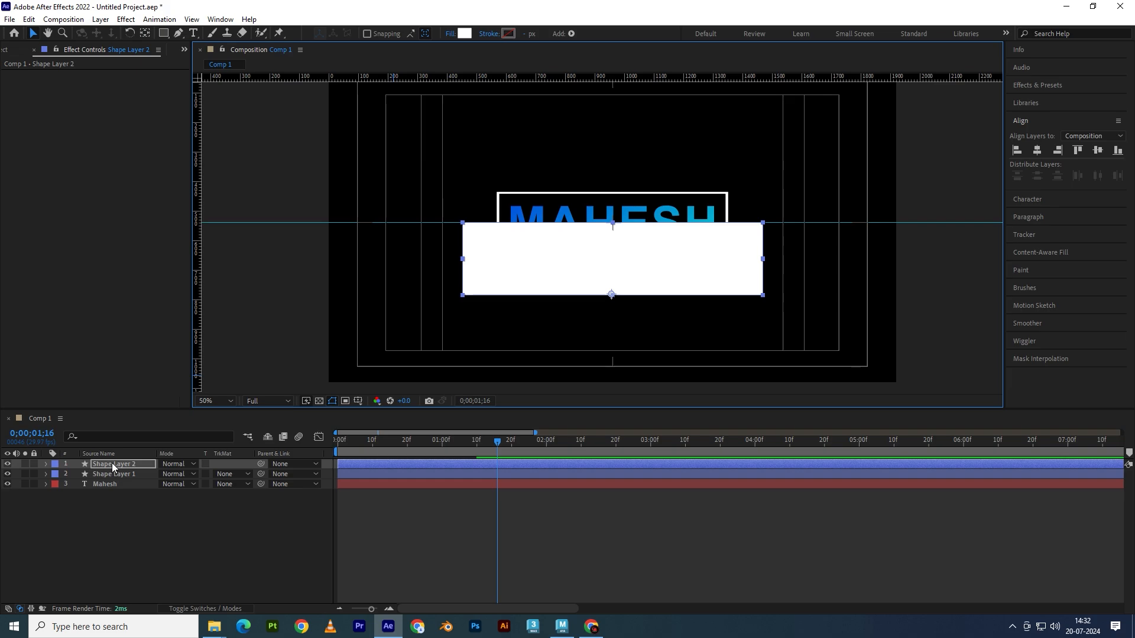
Rename the outline layer, Shape Layer 1, as Text_box
left_click(95, 475)
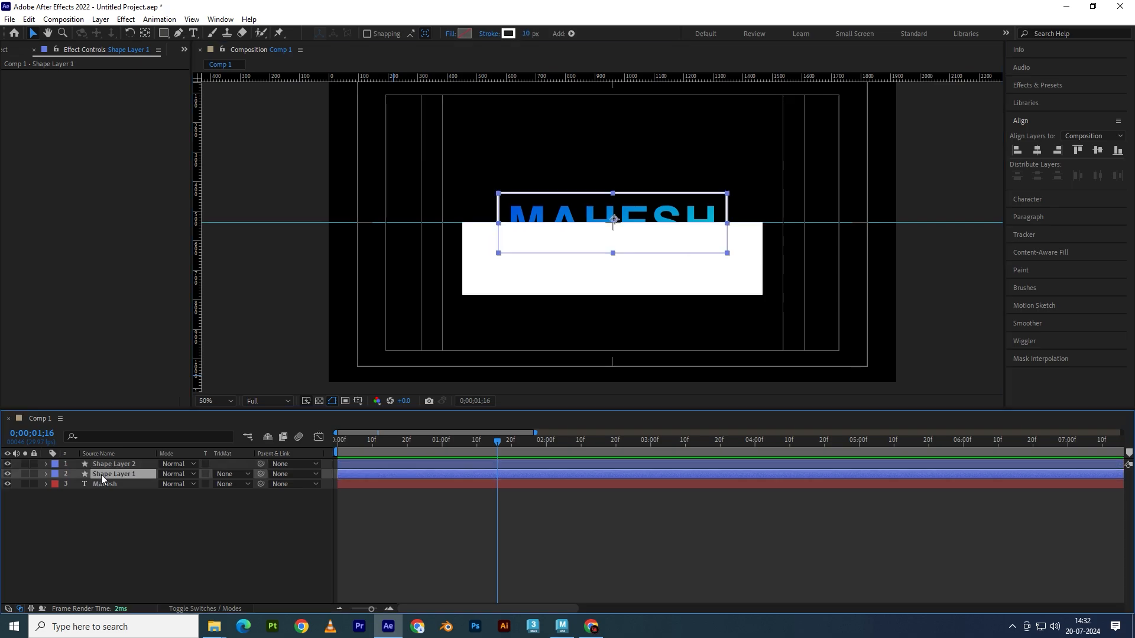
right_click(105, 474)
left_click(133, 441)
type("T")
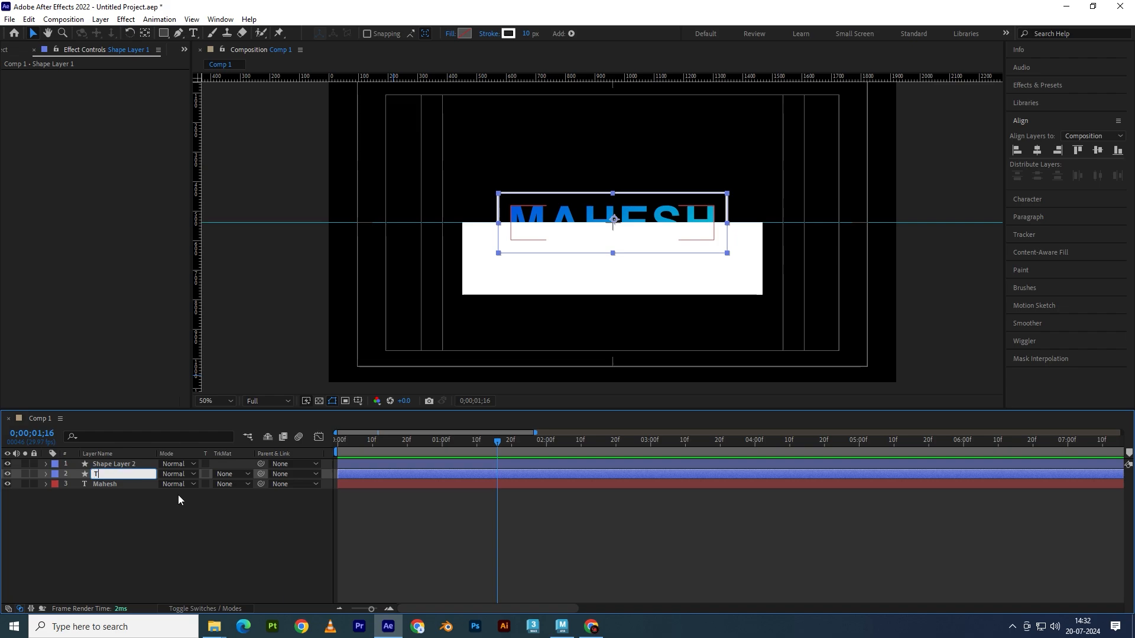
type("ext_box")
key("Return")
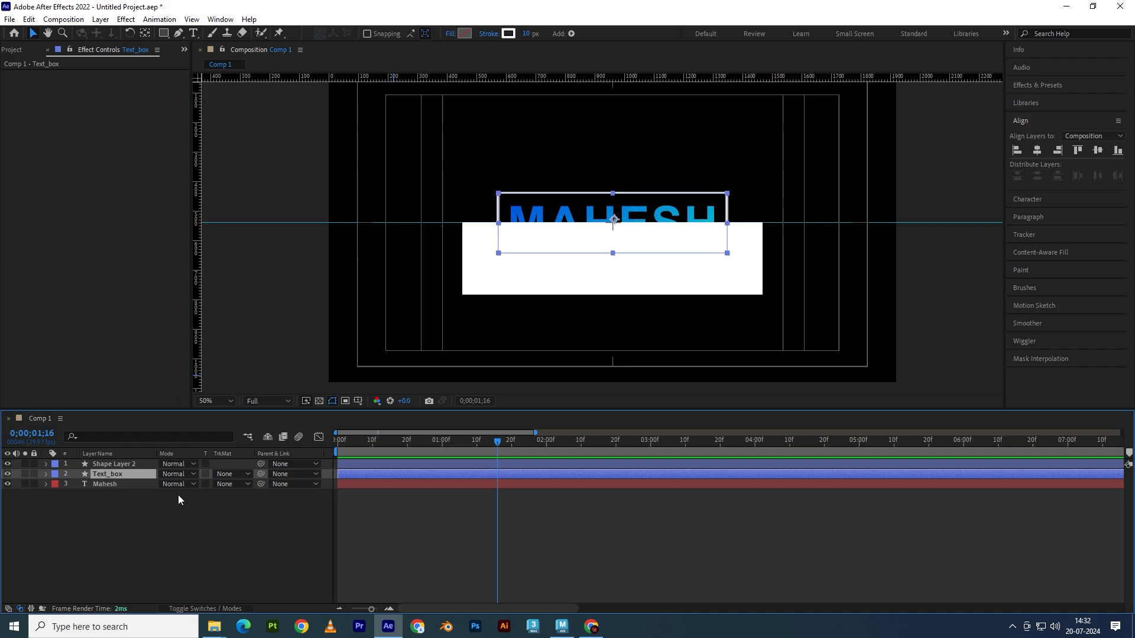
left_click(122, 464)
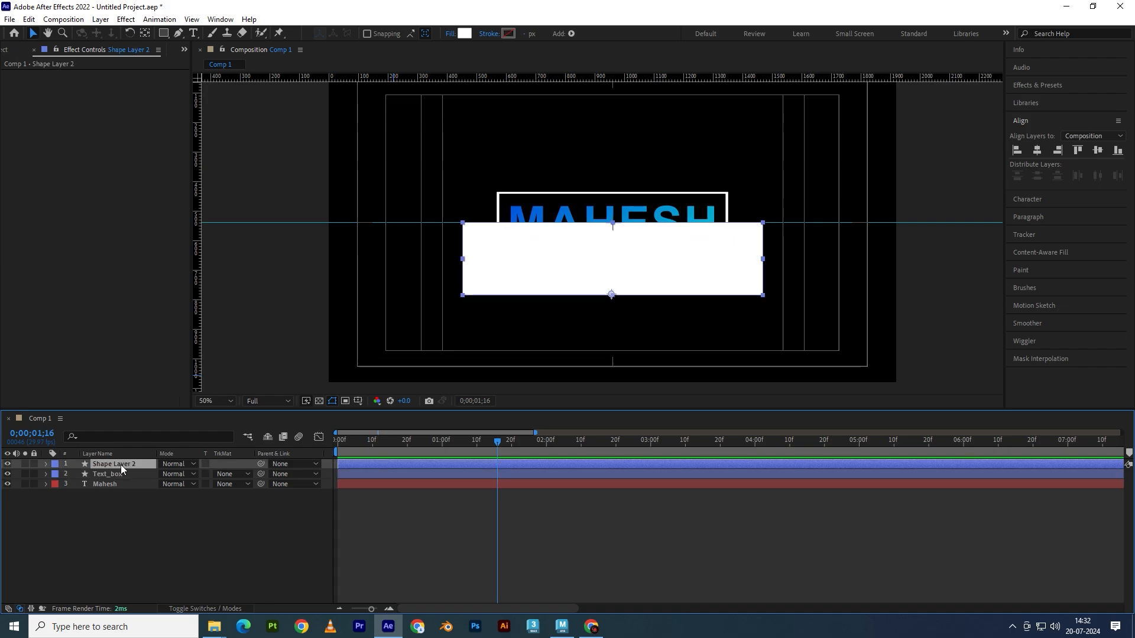
right_click(121, 465)
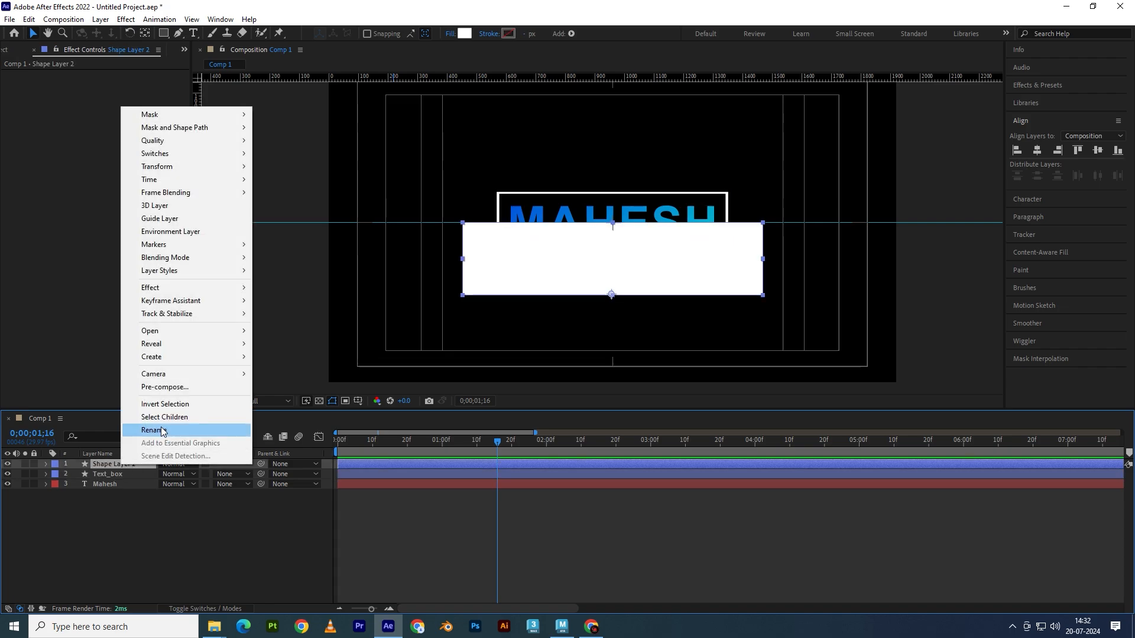
left_click(163, 432)
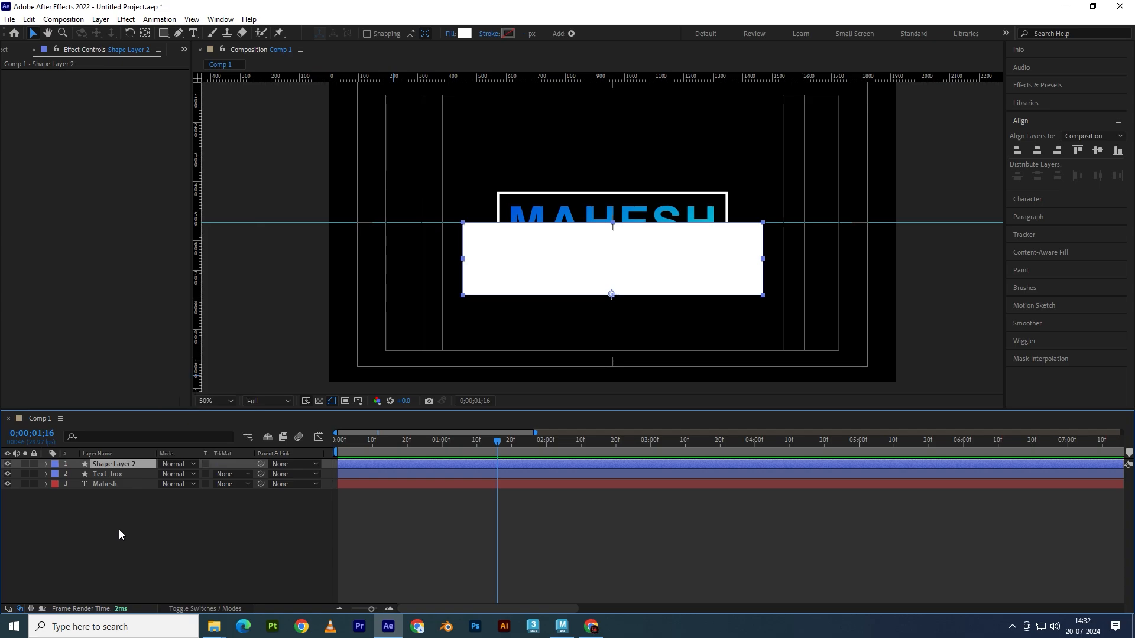
left_click(116, 504)
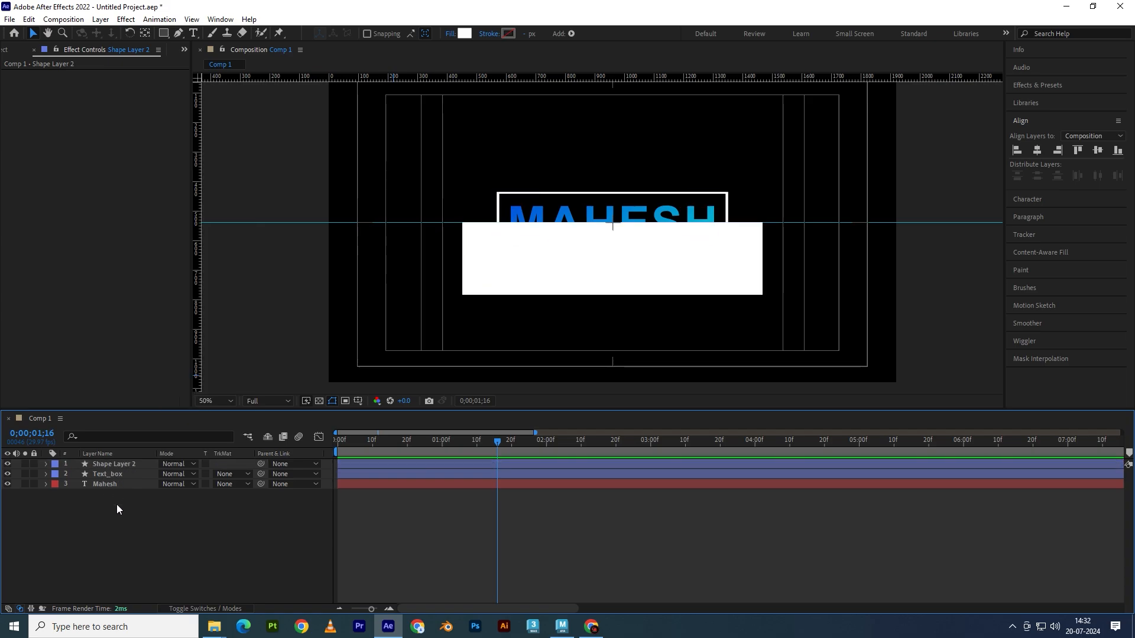
Set the Text_box layer's track matte to Alpha Matte "Shape Layer 2" and scrub the timeline to check the masked outline
left_click(105, 466)
left_click_drag(481, 442, 347, 441)
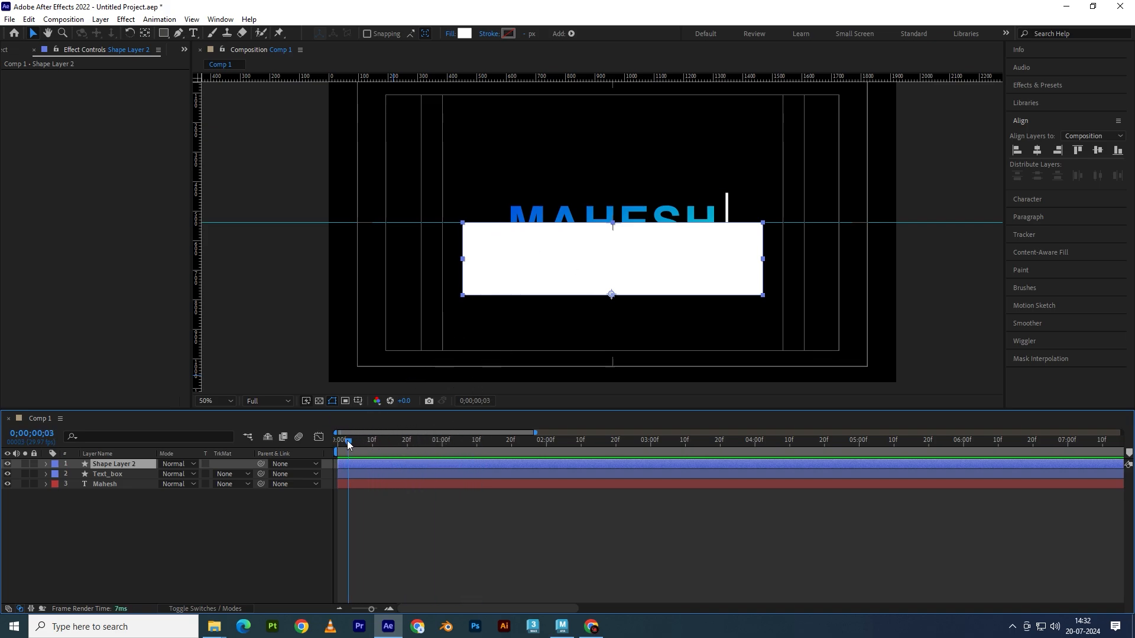
left_click(227, 475)
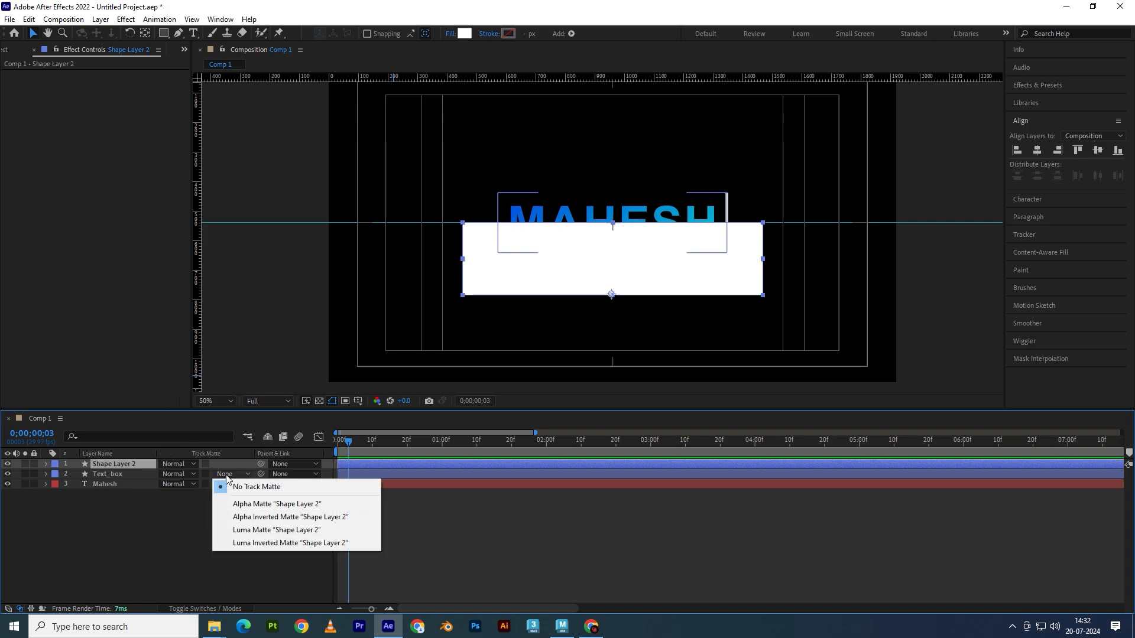
left_click(246, 508)
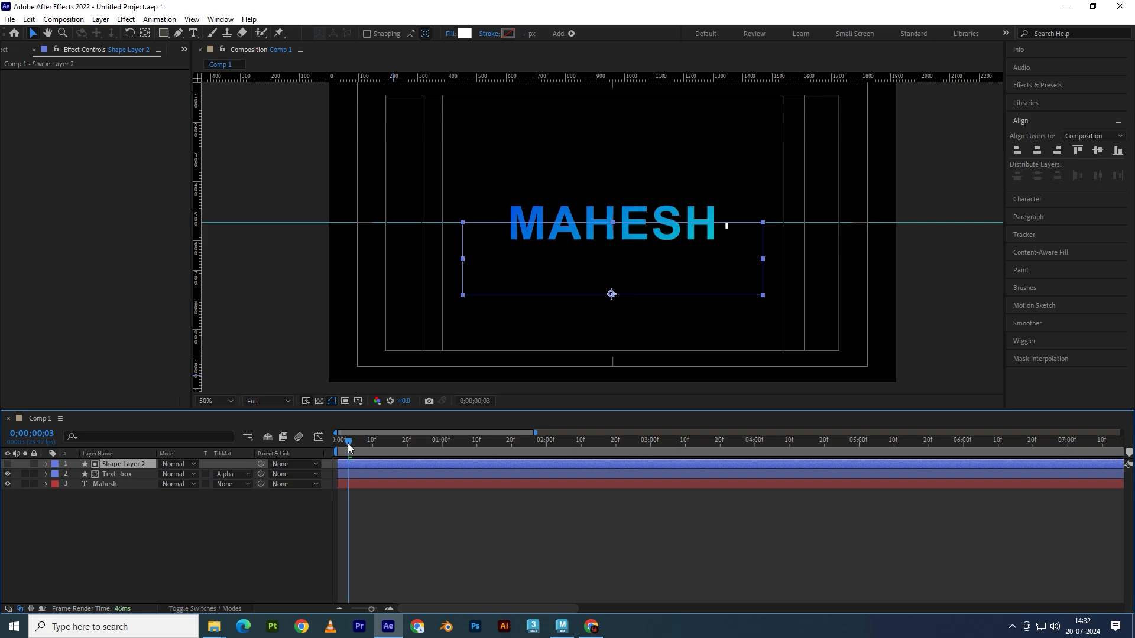
mouse_move(343, 443)
left_mouse_down()
mouse_move(437, 449)
mouse_move(325, 452)
mouse_move(441, 430)
mouse_move(289, 413)
mouse_move(410, 412)
mouse_move(424, 415)
mouse_move(183, 401)
left_mouse_up()
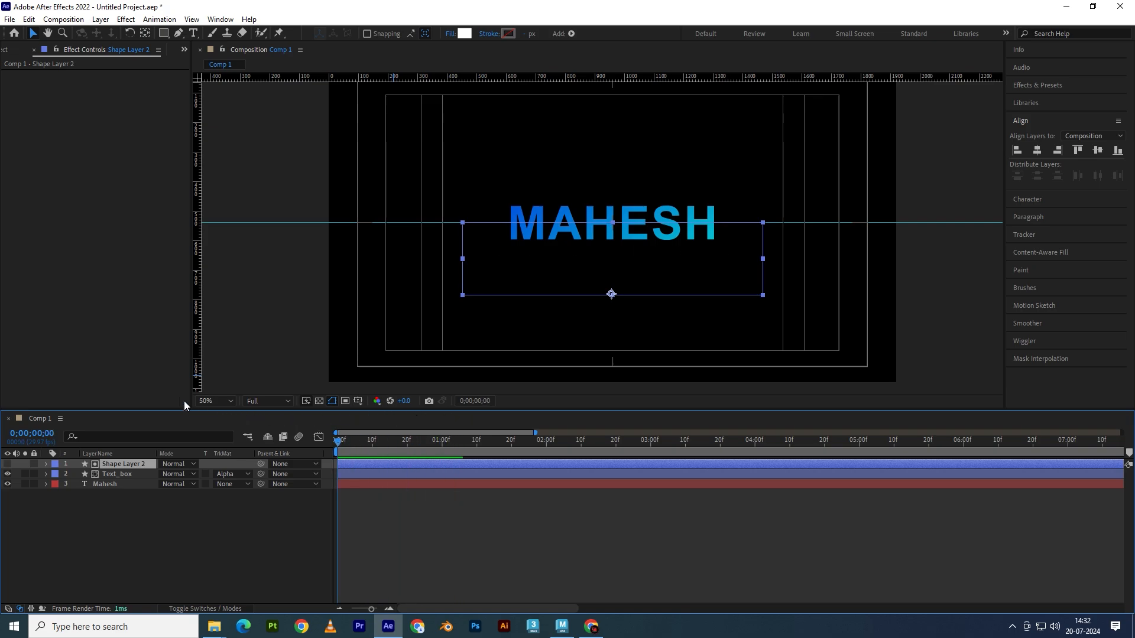
left_click_drag(367, 444, 428, 444)
Pre-compose Shape Layer 2 and Text_box together into a new composition named Bottom_box
left_click(108, 475, "shift")
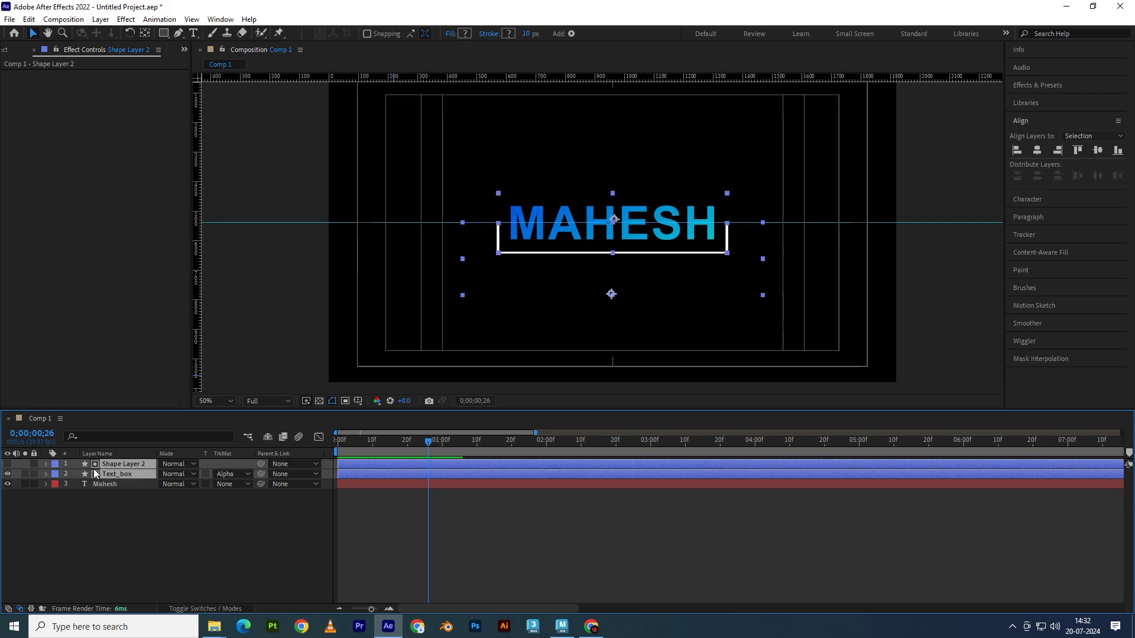
key("ctrl+shift+c")
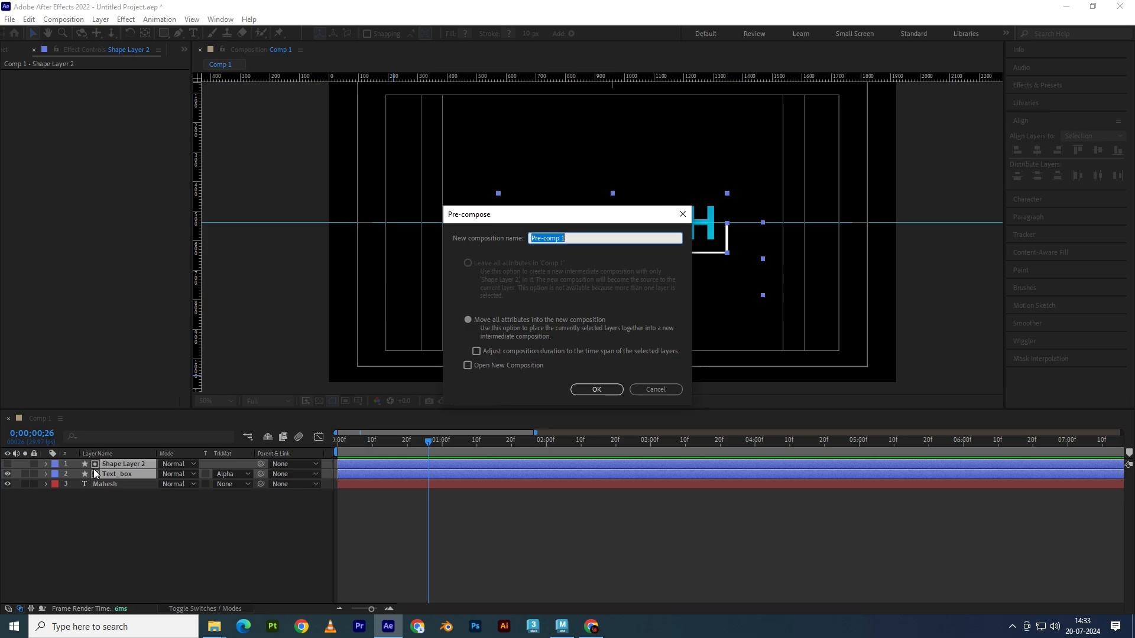
left_click(600, 236)
key("ctrl+a")
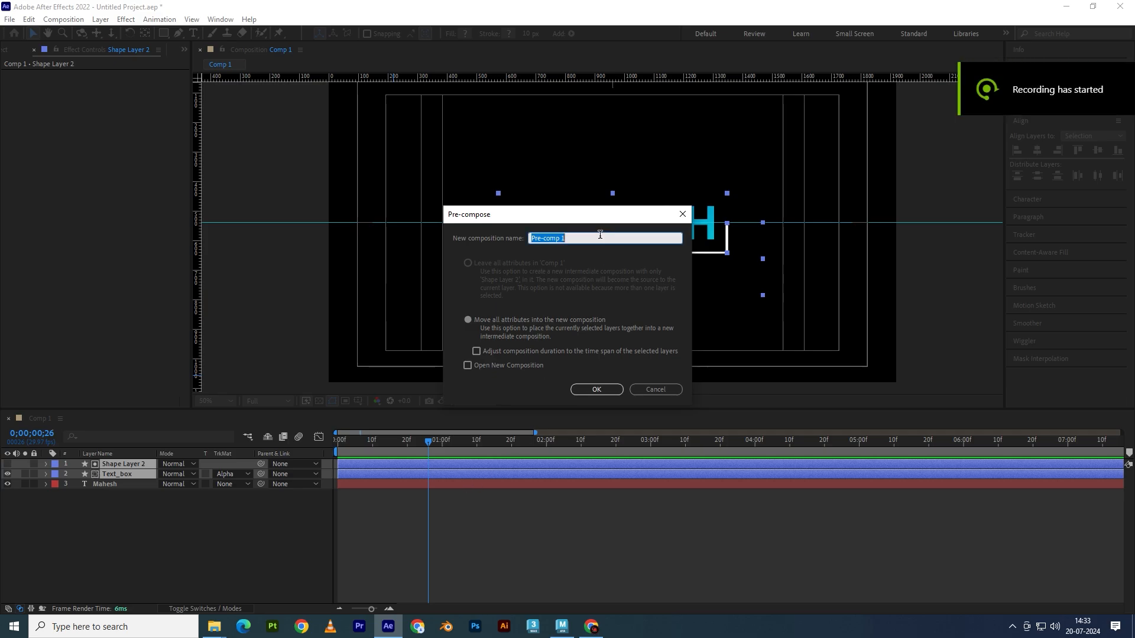
type("Bottom_")
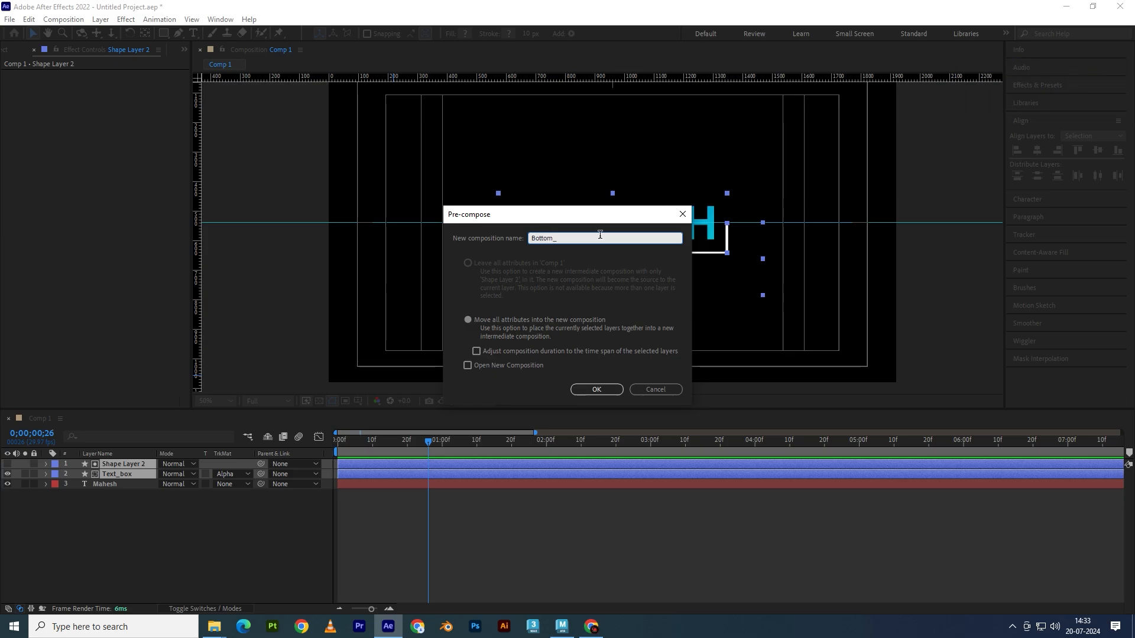
type("box")
key("Return")
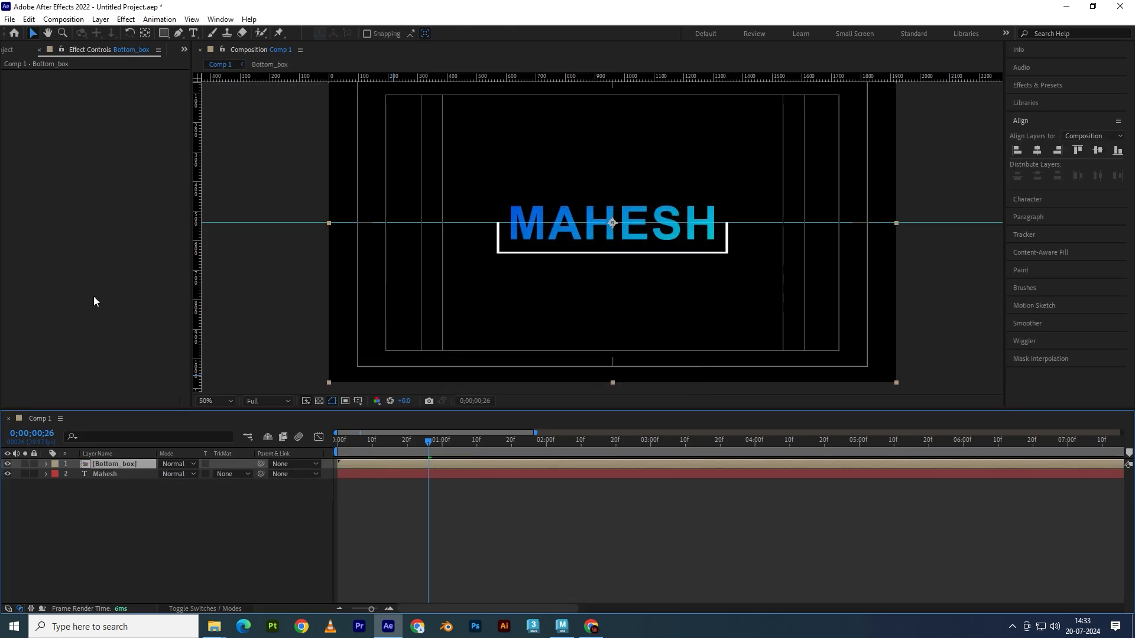
Duplicate the Bottom_box layer and move the copy up to a Y position of 366, above the title
key("ctrl+d")
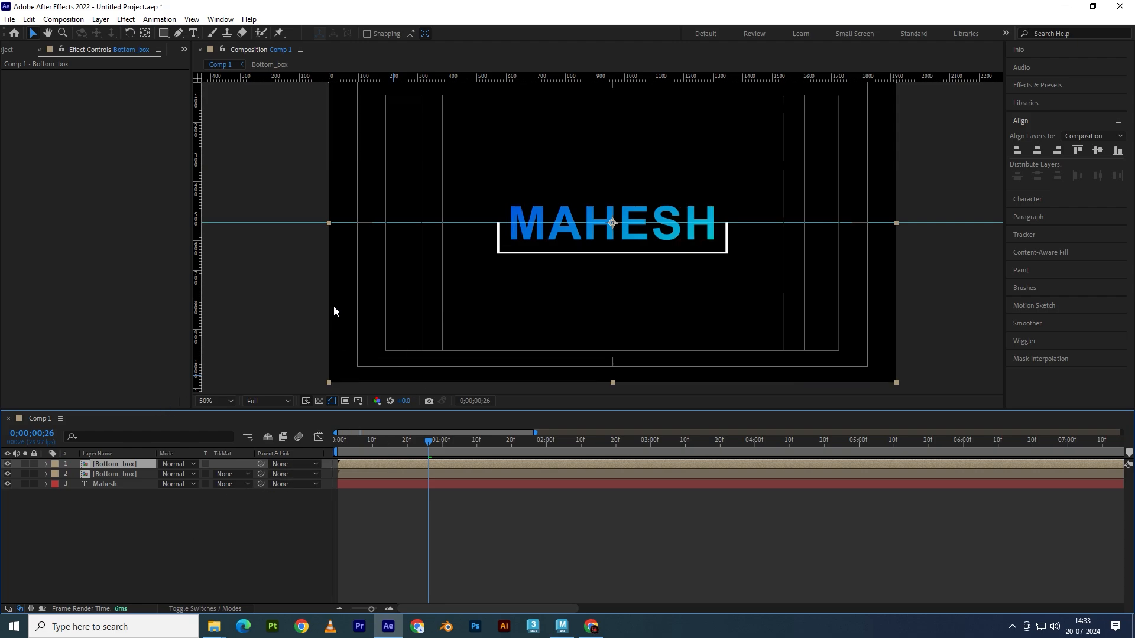
key("p")
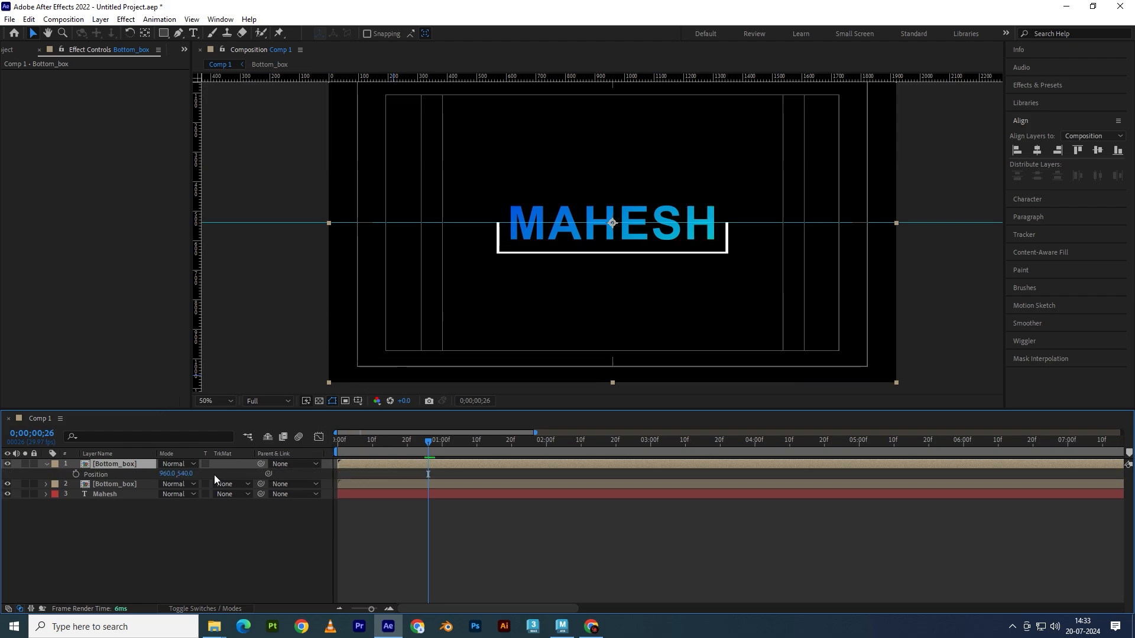
left_click_drag(185, 474, 142, 455)
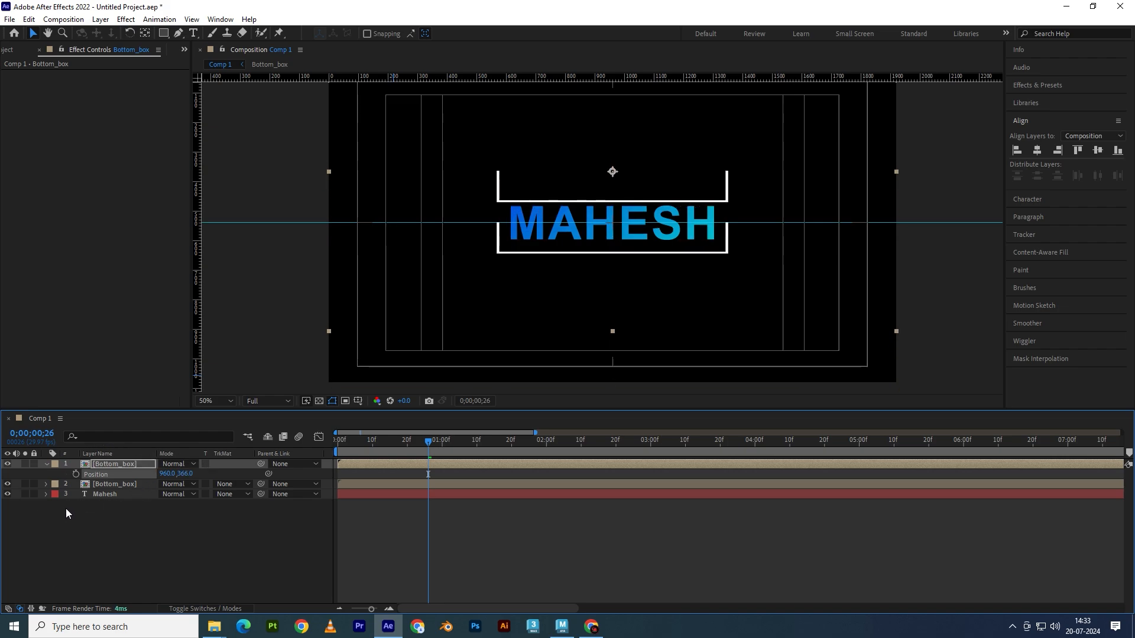
Rotate the duplicated Bottom_box layer 180° so its open side faces down
key("r")
left_click(175, 474)
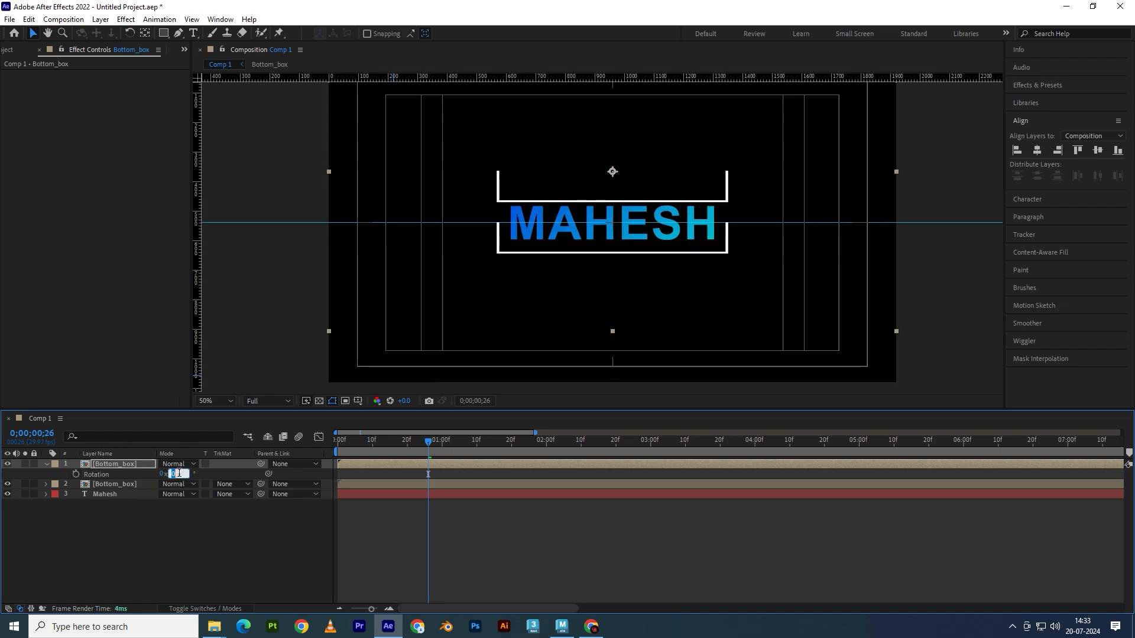
type("180")
key("Return")
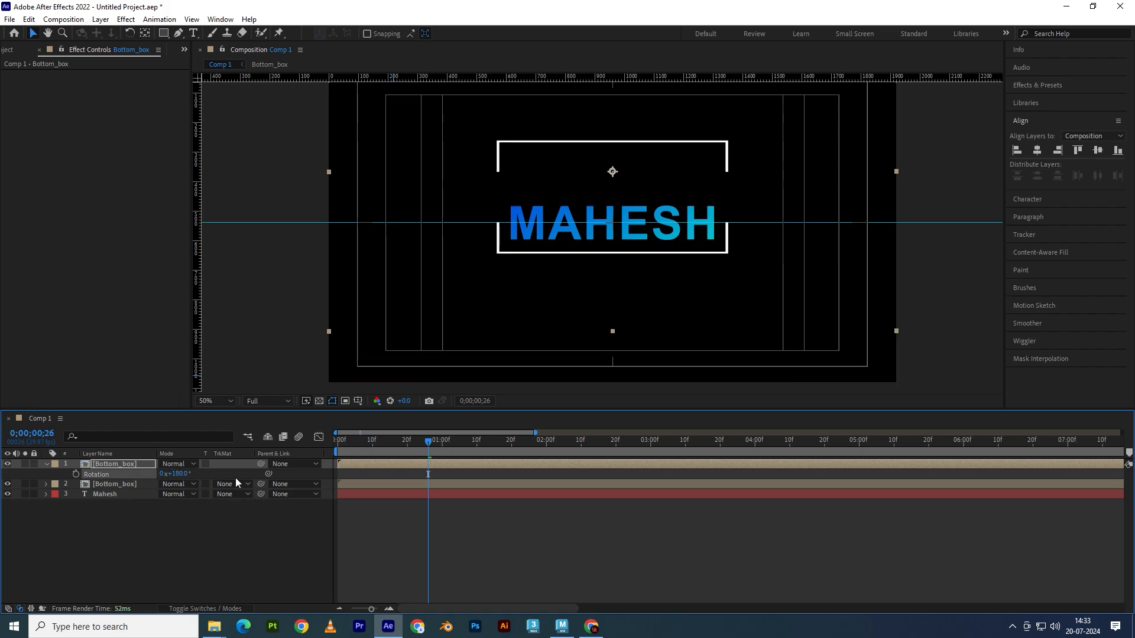
Move the rotated Bottom_box copy down to about Y 545 to bring its ends to the lower half, and inspect the join
key("p")
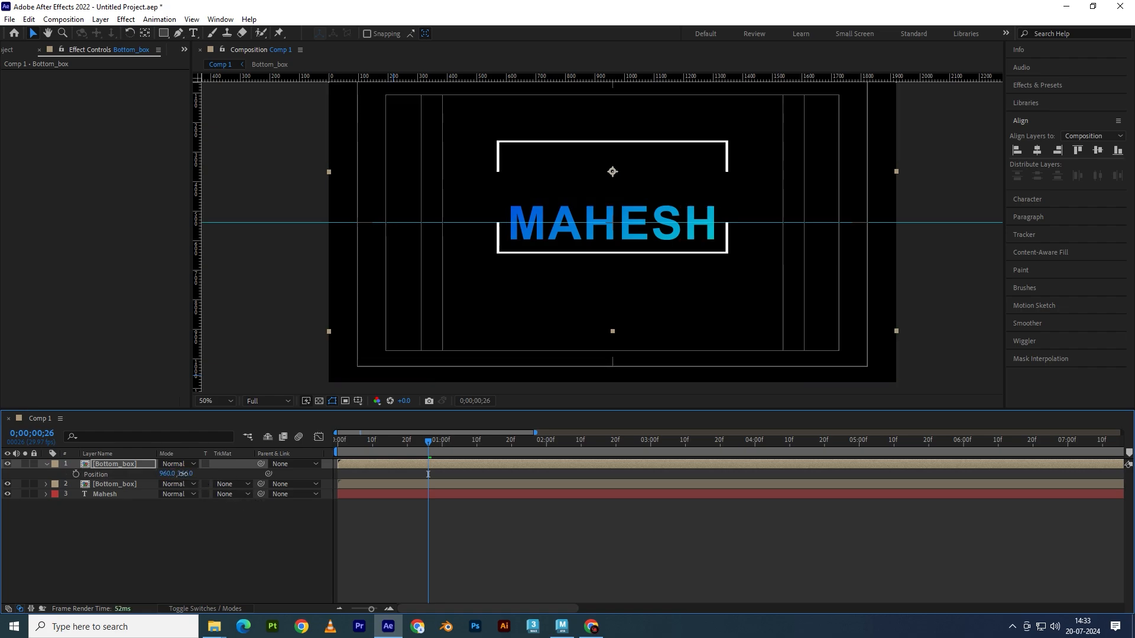
left_click_drag(185, 473, 284, 479)
scroll(577, 302, "up", 3)
scroll(526, 246, "down", 1)
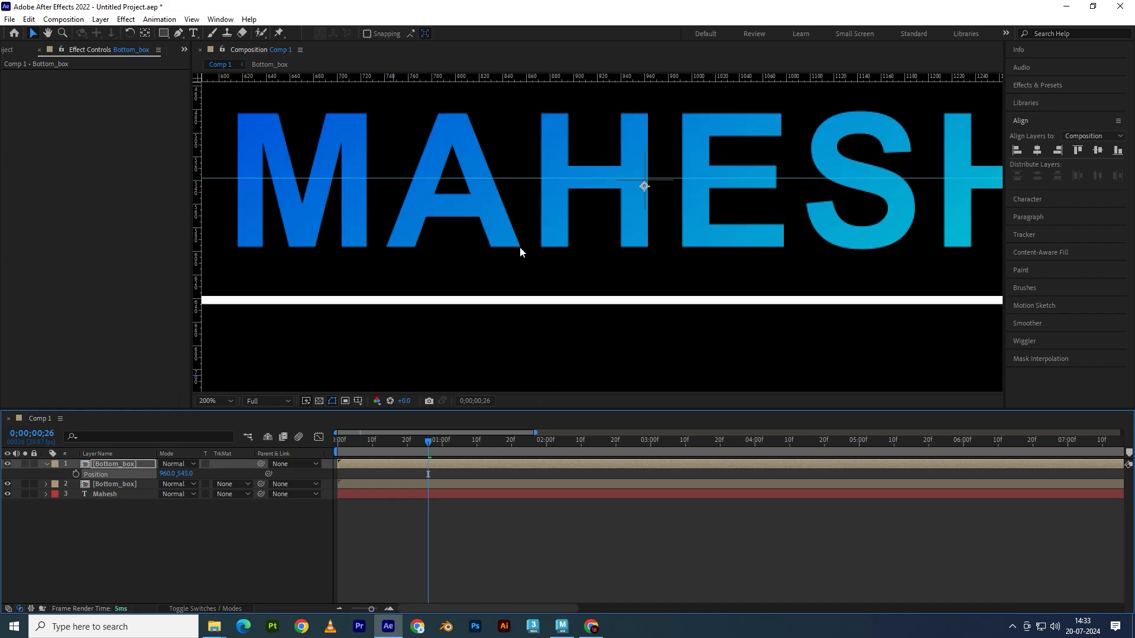
key("space")
left_click_drag(367, 181, 700, 289)
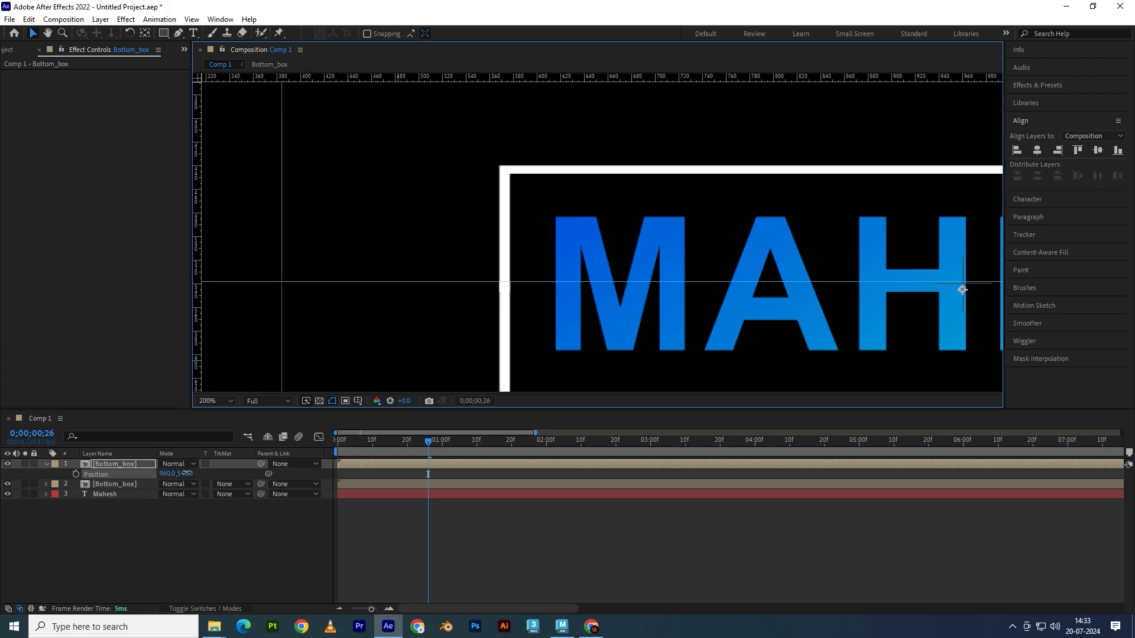
Fine-tune the rotated copy's Y position, trying 534 and settling on 536, to close the gap between the outline halves
left_click_drag(185, 473, 183, 473)
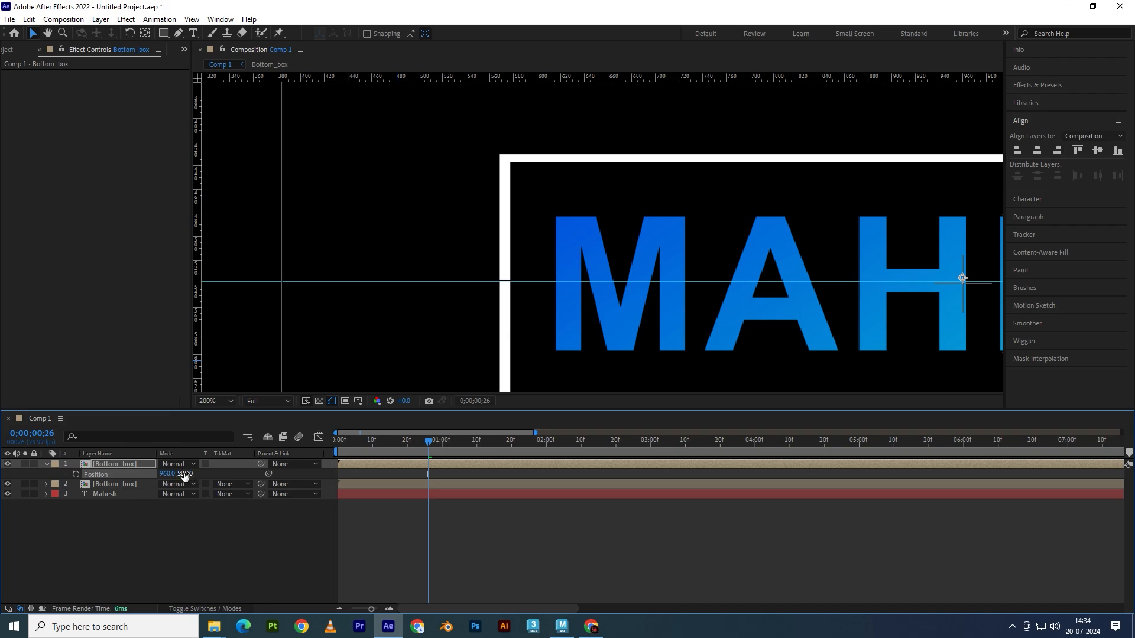
left_click(185, 473)
type("534")
key("Return")
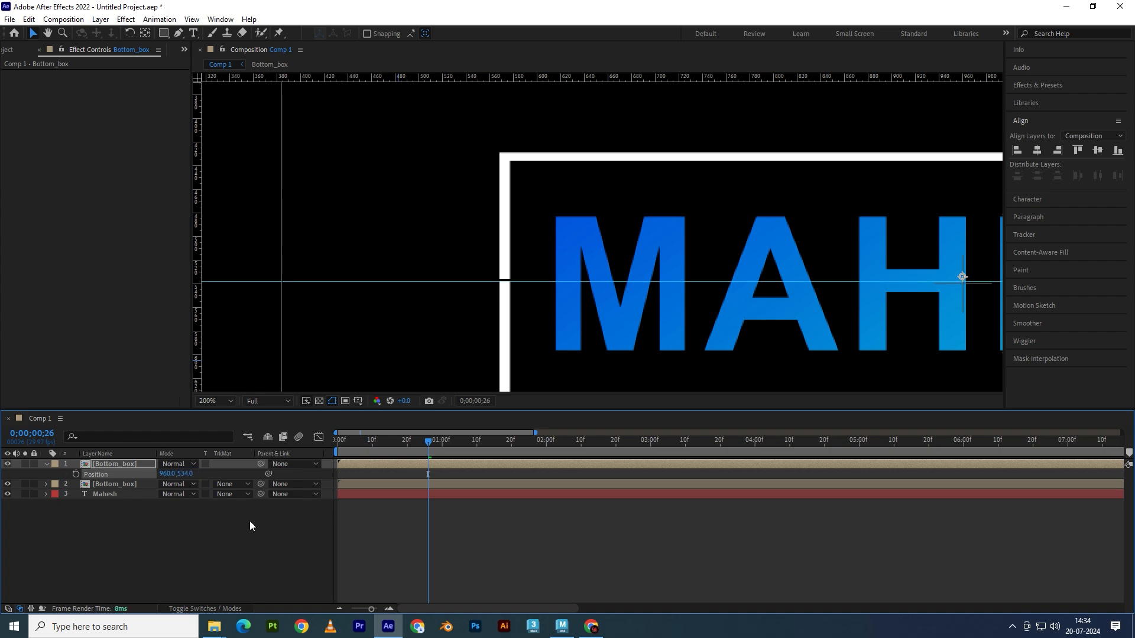
key("3")
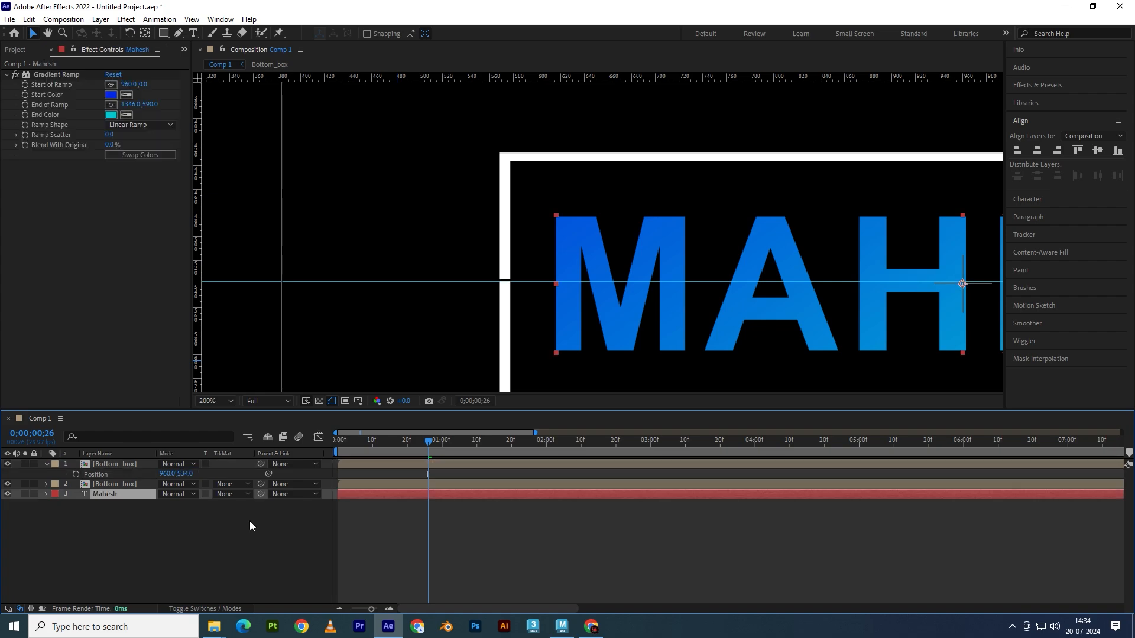
left_click(186, 474)
type("536")
key("Return")
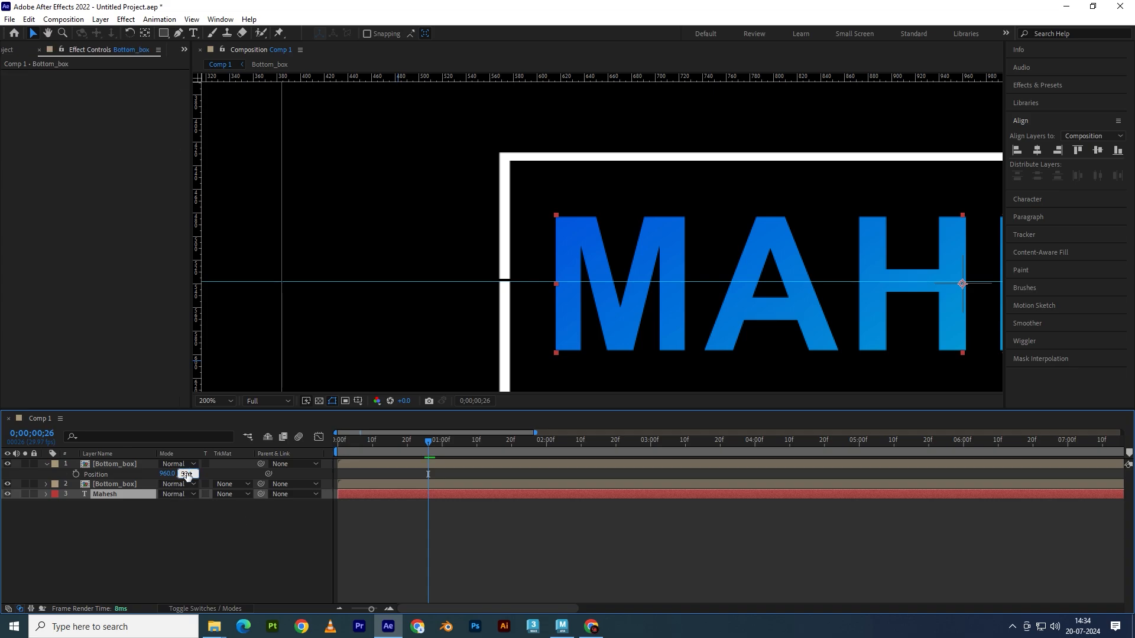
left_click(109, 569)
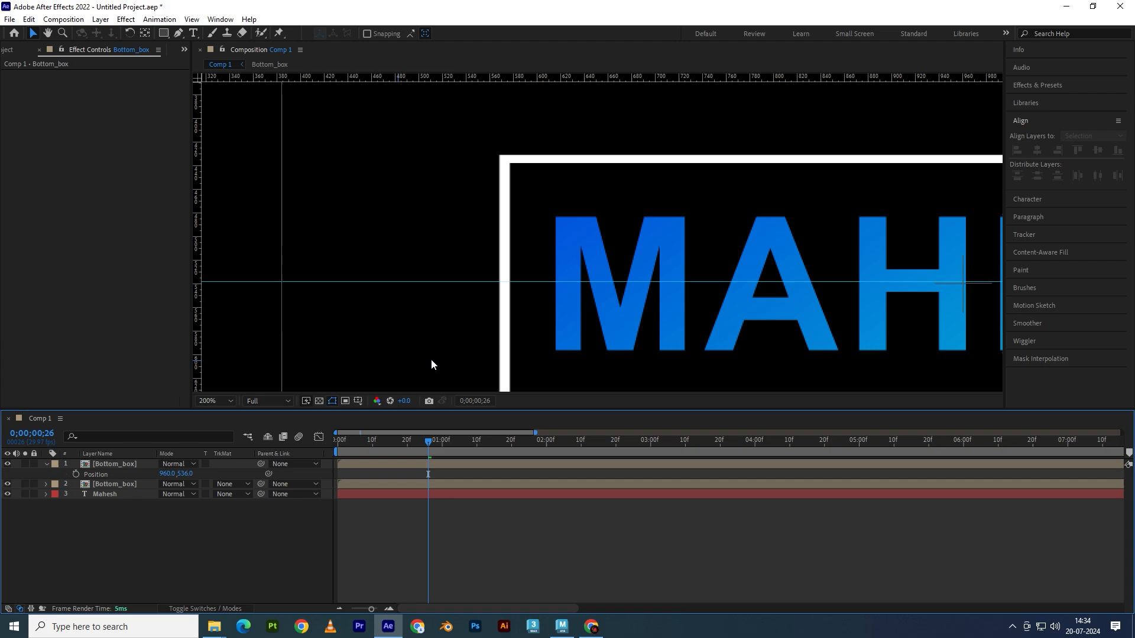
Scrub and play the composition from the start to check how both outline halves draw around the title
key("comma")
key("comma")
key("comma")
mouse_move(419, 442)
left_mouse_down()
mouse_move(335, 439)
mouse_move(440, 440)
mouse_move(299, 442)
mouse_move(460, 432)
mouse_move(316, 432)
mouse_move(431, 425)
left_mouse_up()
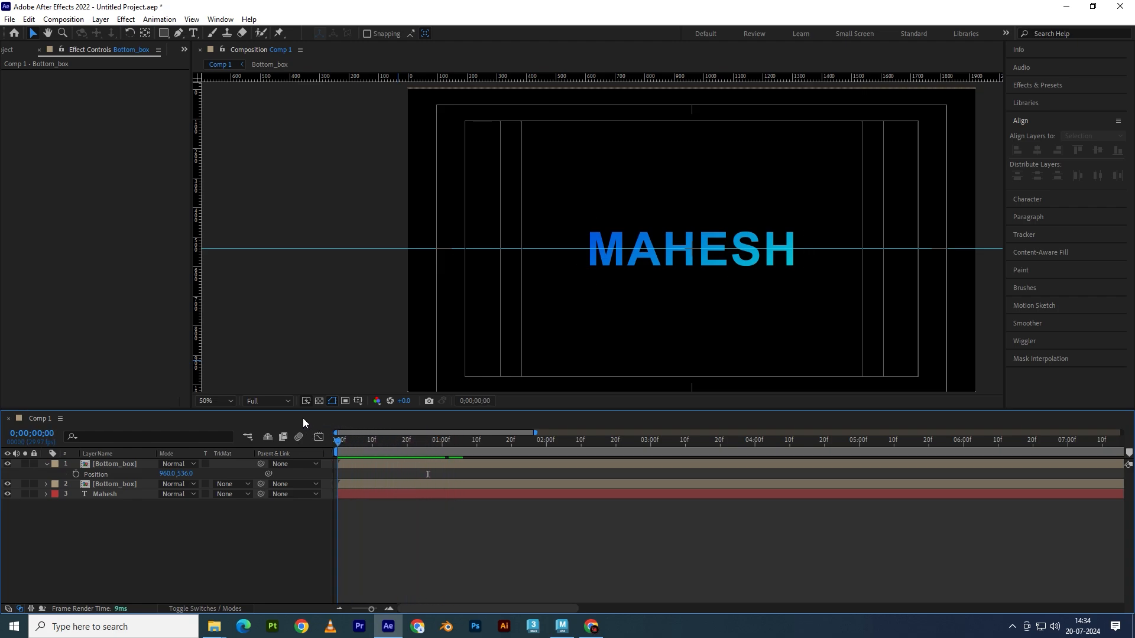
left_click_drag(303, 417, 438, 421)
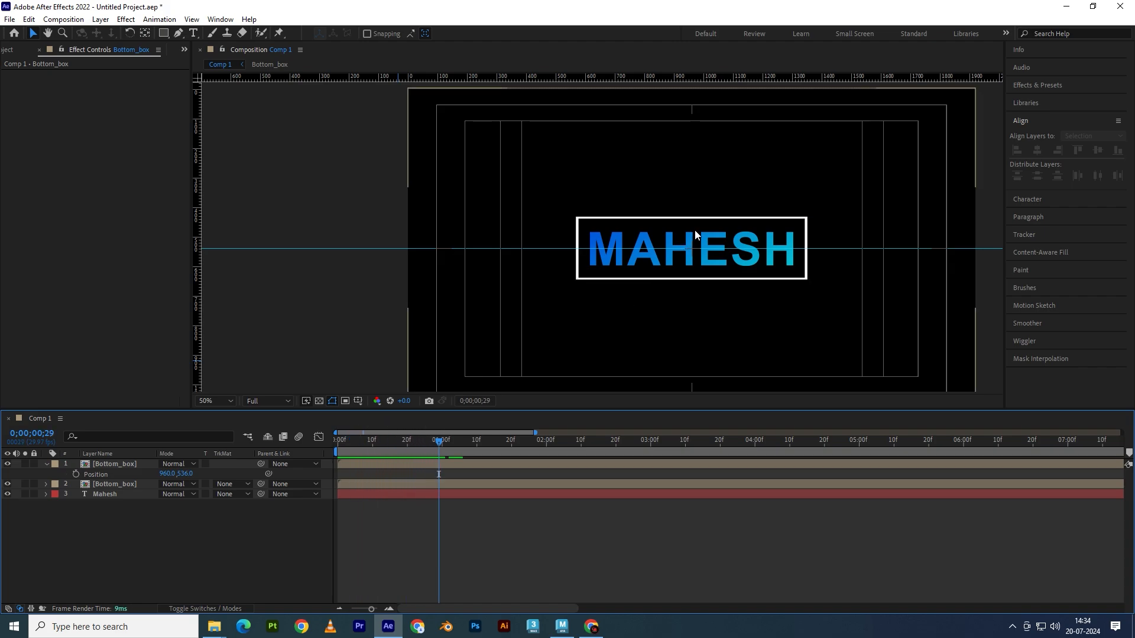
left_click_drag(442, 441, 300, 443)
key("Page_Up")
key("space")
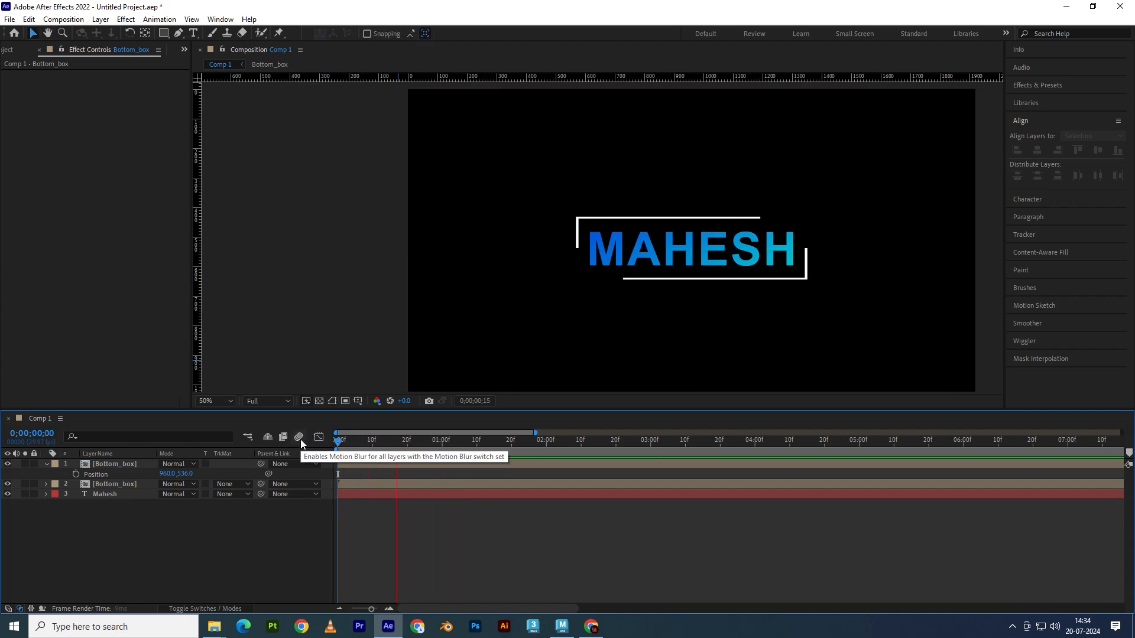
key("apostrophe")
left_click_drag(480, 444, 328, 446)
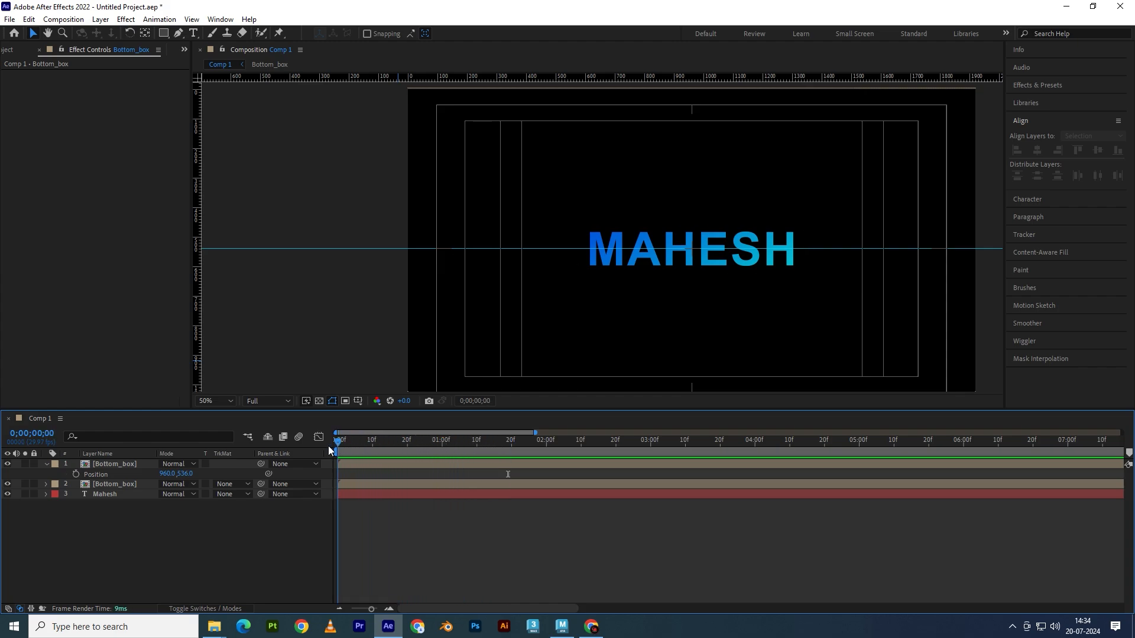
Find the Linear Wipe transition effect and apply it to the title text layer
left_click(349, 496)
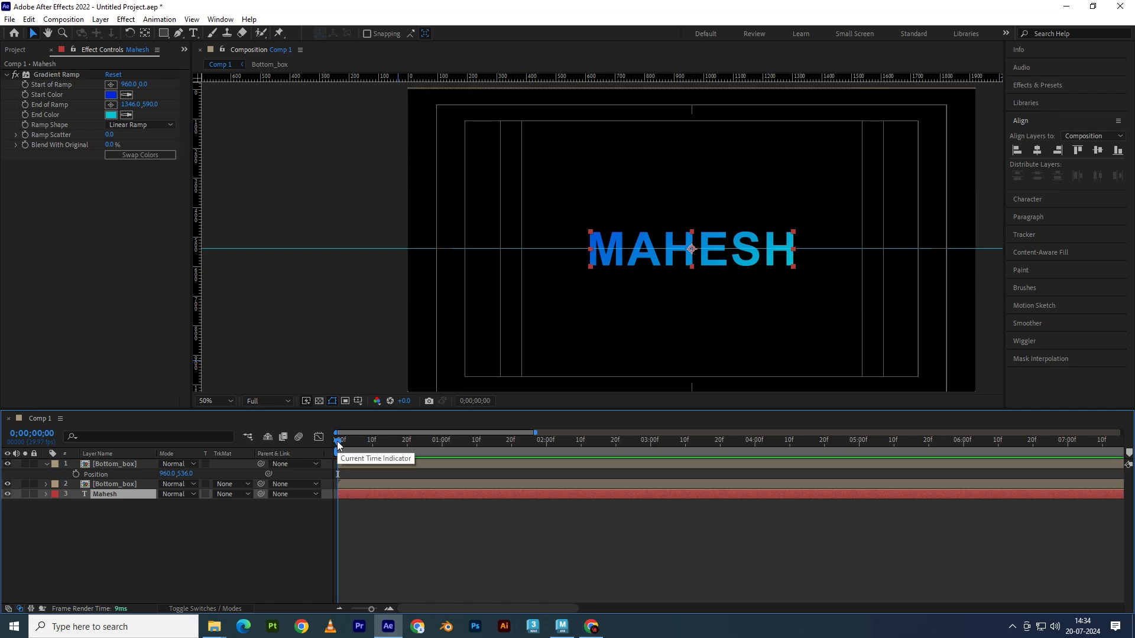
left_click_drag(337, 441, 337, 465)
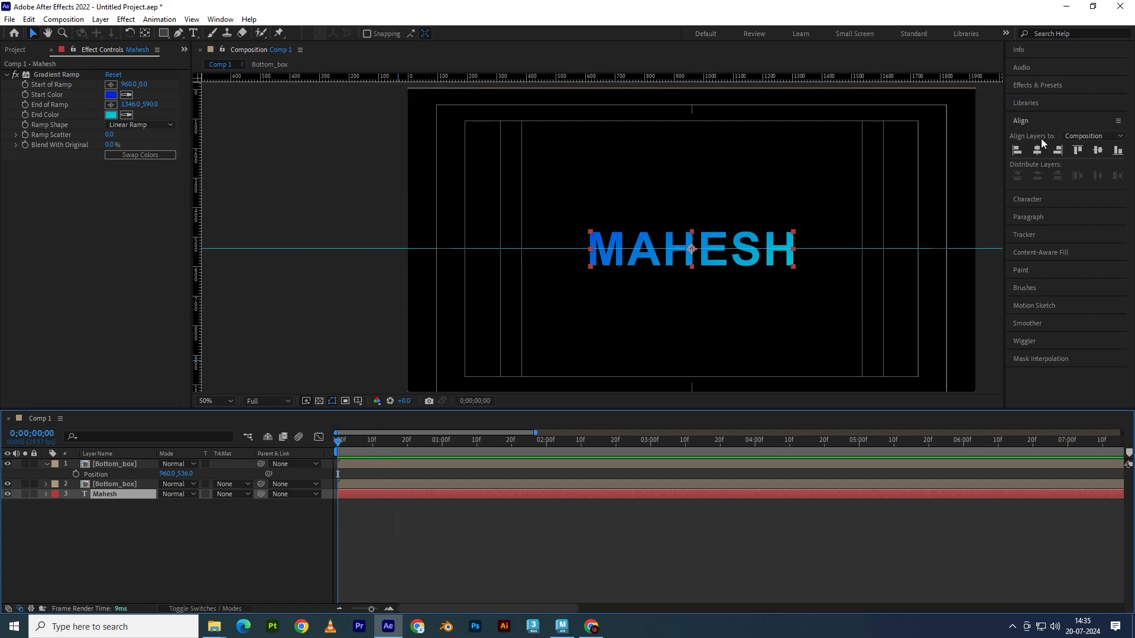
left_click(1052, 83)
double_click(1053, 101)
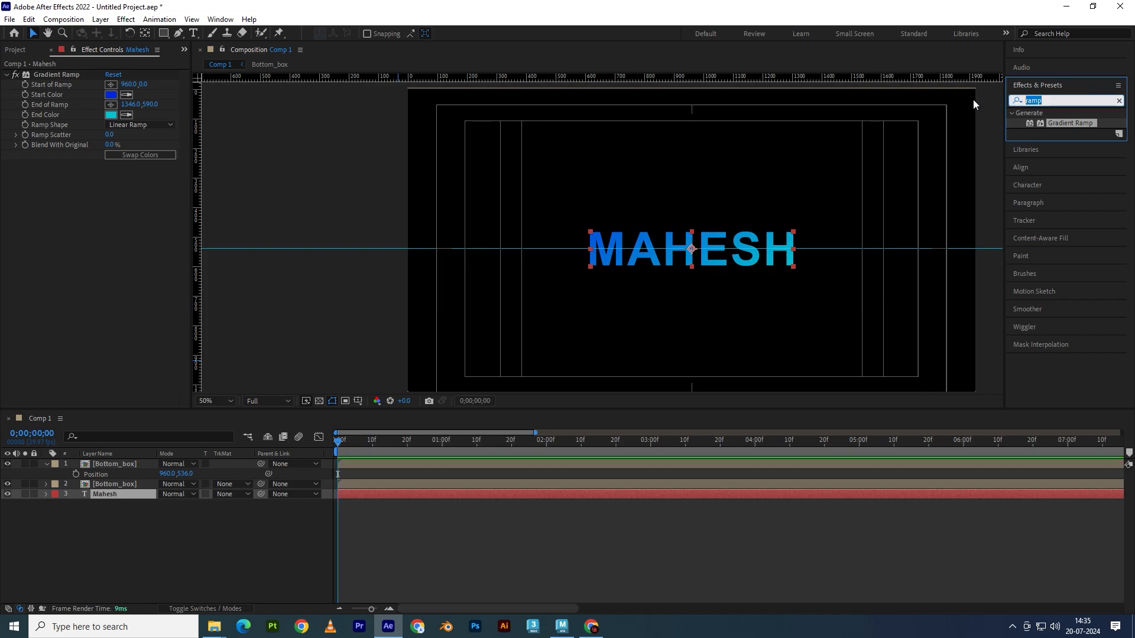
type("linea")
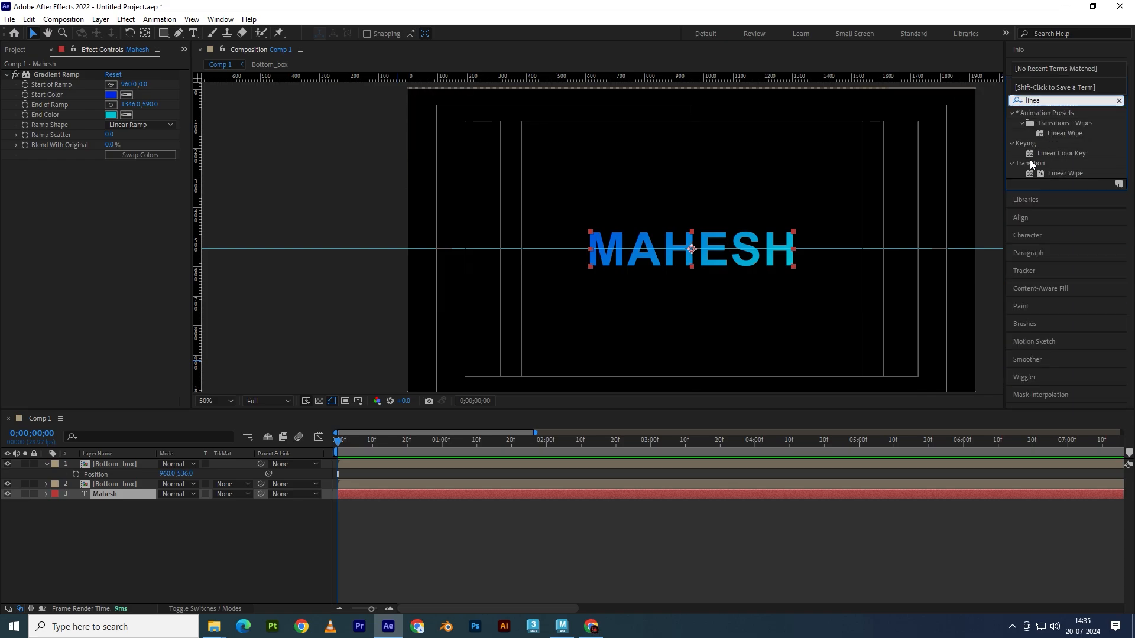
left_click_drag(1051, 171, 707, 269)
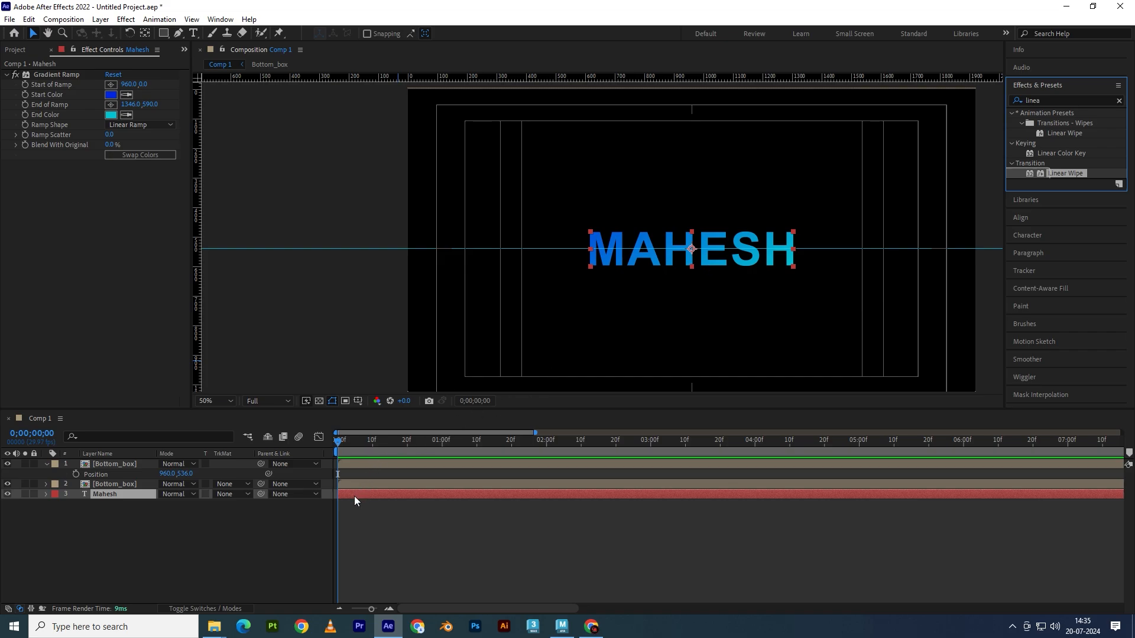
left_click_drag(355, 497, 362, 495)
double_click(1063, 175)
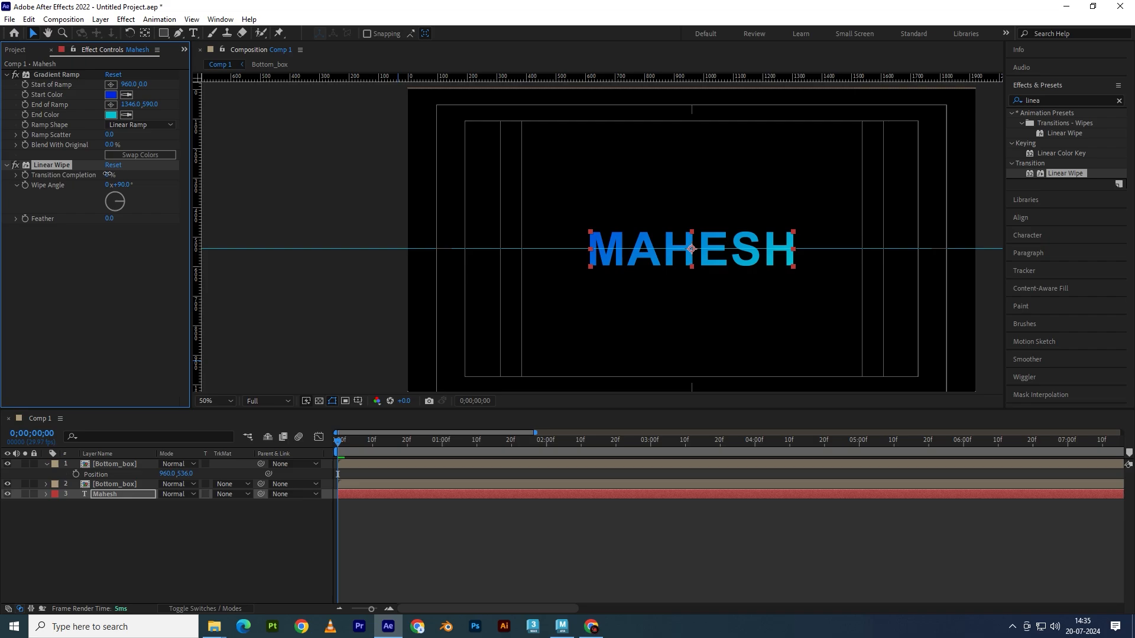
Set the title's Linear Wipe angle to -90° and keyframe its Transition Completion at 100% on the first frame
mouse_move(110, 175)
left_mouse_down()
mouse_move(195, 175)
mouse_move(157, 204)
mouse_move(133, 190)
left_mouse_up()
left_click(123, 185)
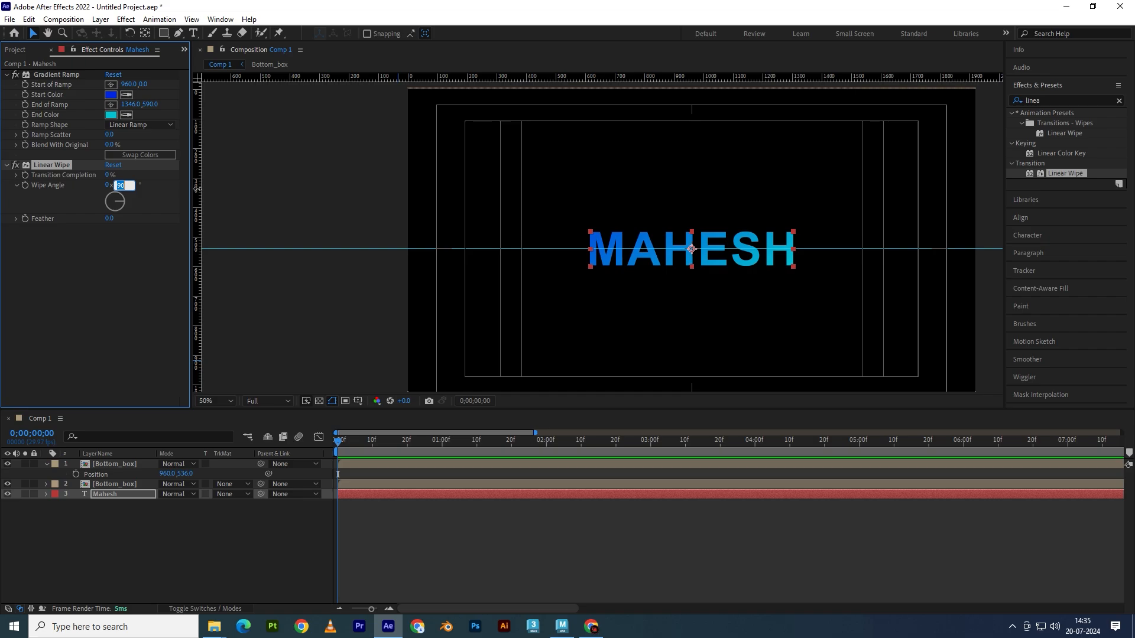
type("-90")
key("Return")
left_click(26, 175)
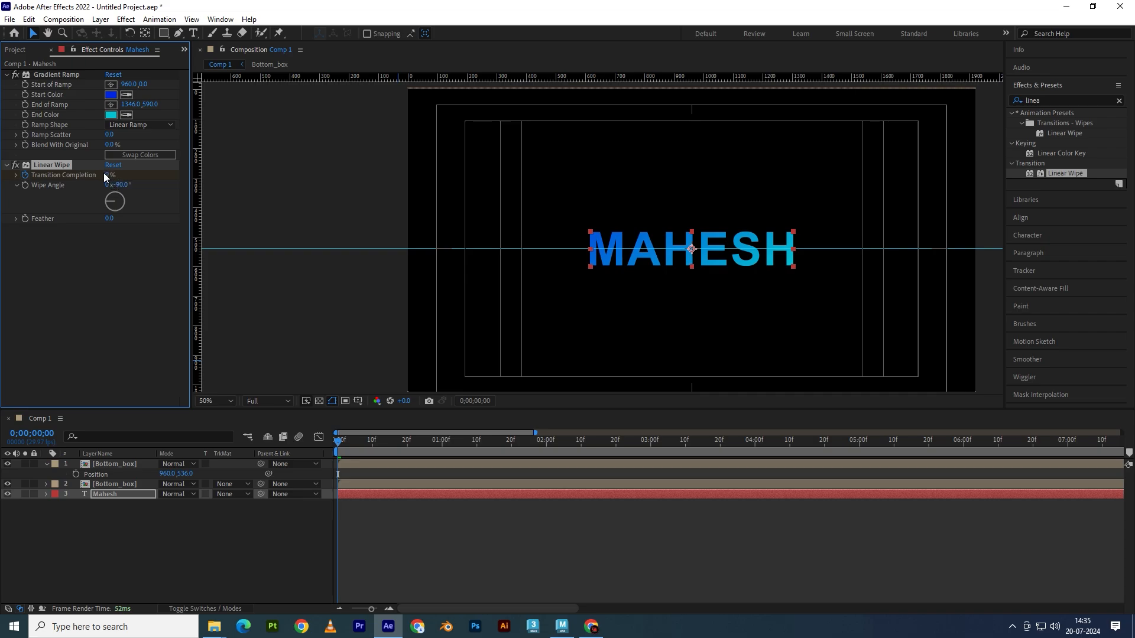
left_click_drag(104, 173, 216, 175)
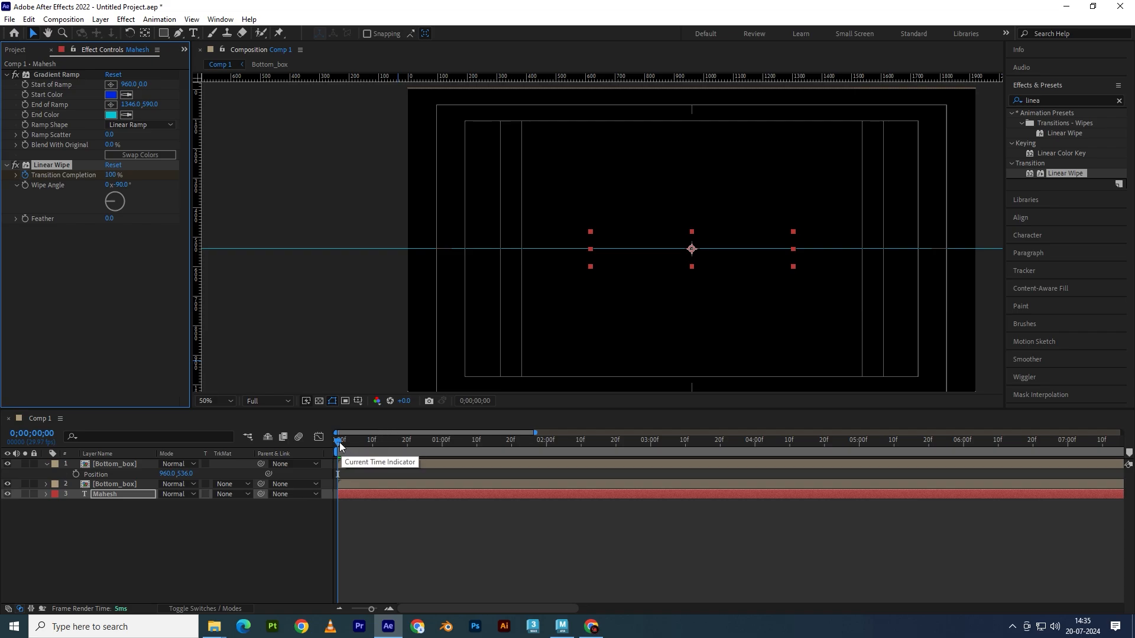
Shift the title's 100% Transition Completion keyframe to about frame 14 and add a 0% keyframe at frame 26
left_click_drag(339, 443, 396, 453)
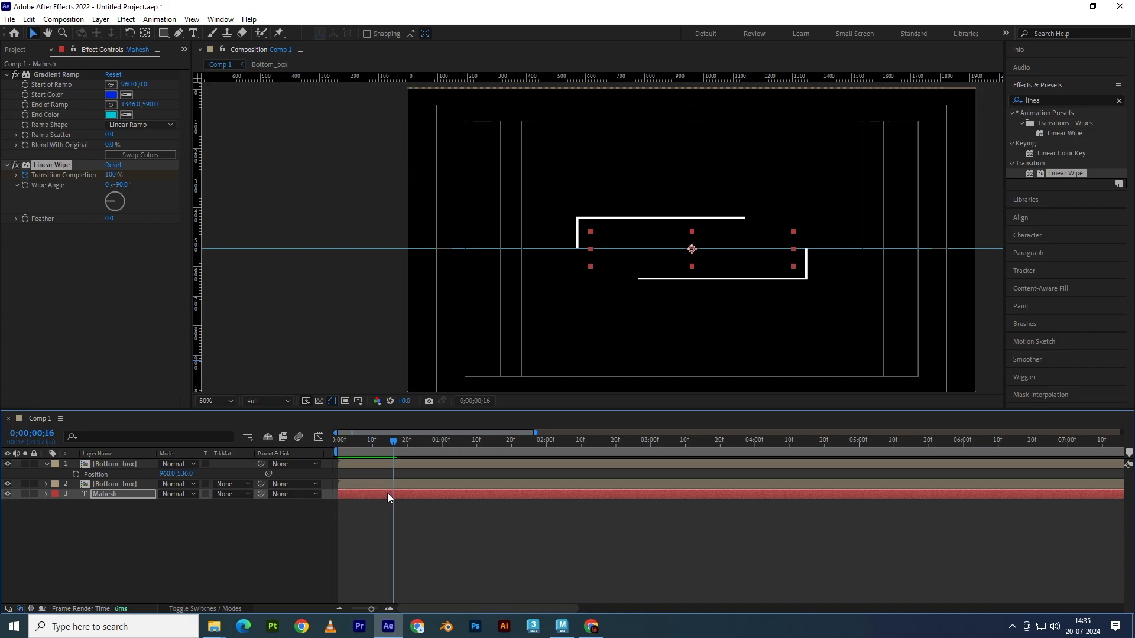
key("u")
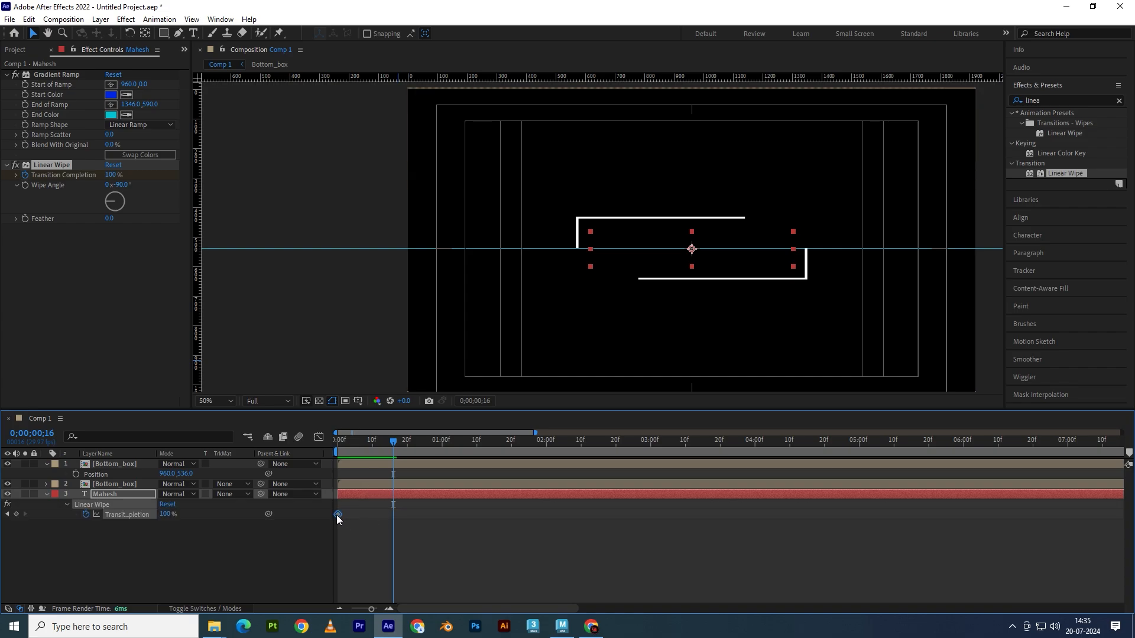
left_click_drag(338, 515, 387, 515)
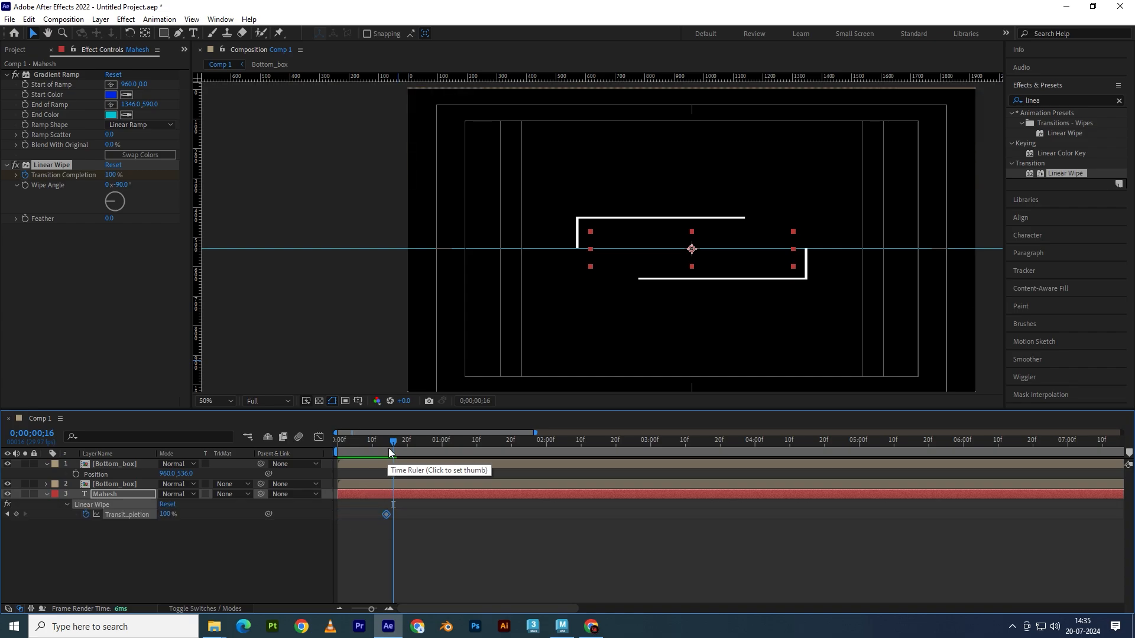
left_click_drag(394, 442, 430, 455)
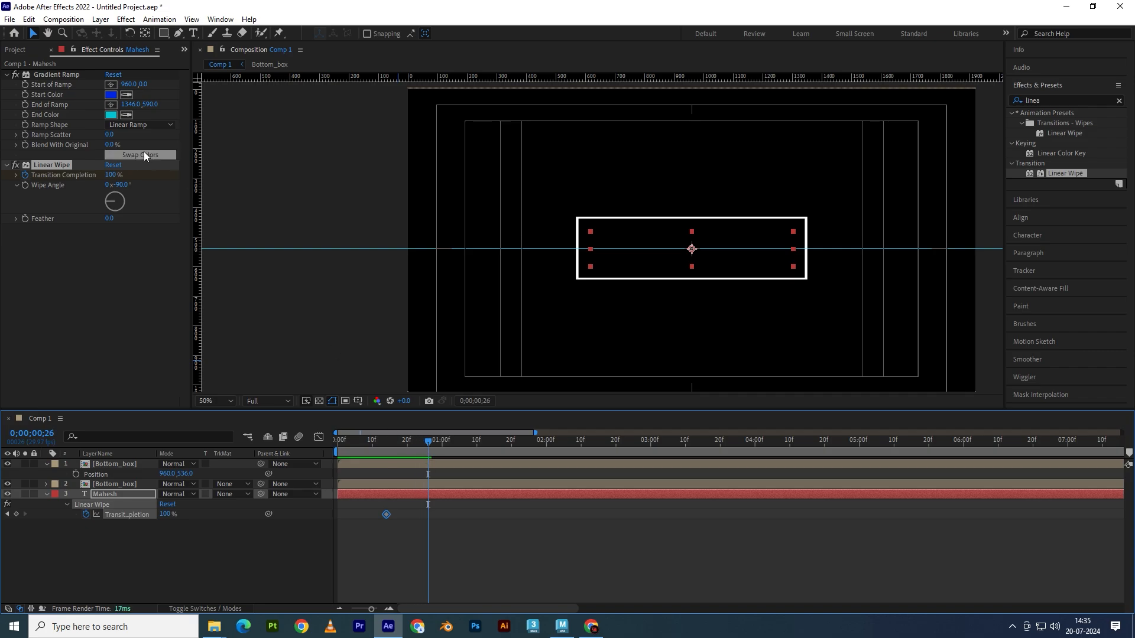
left_click_drag(110, 176, 6, 178)
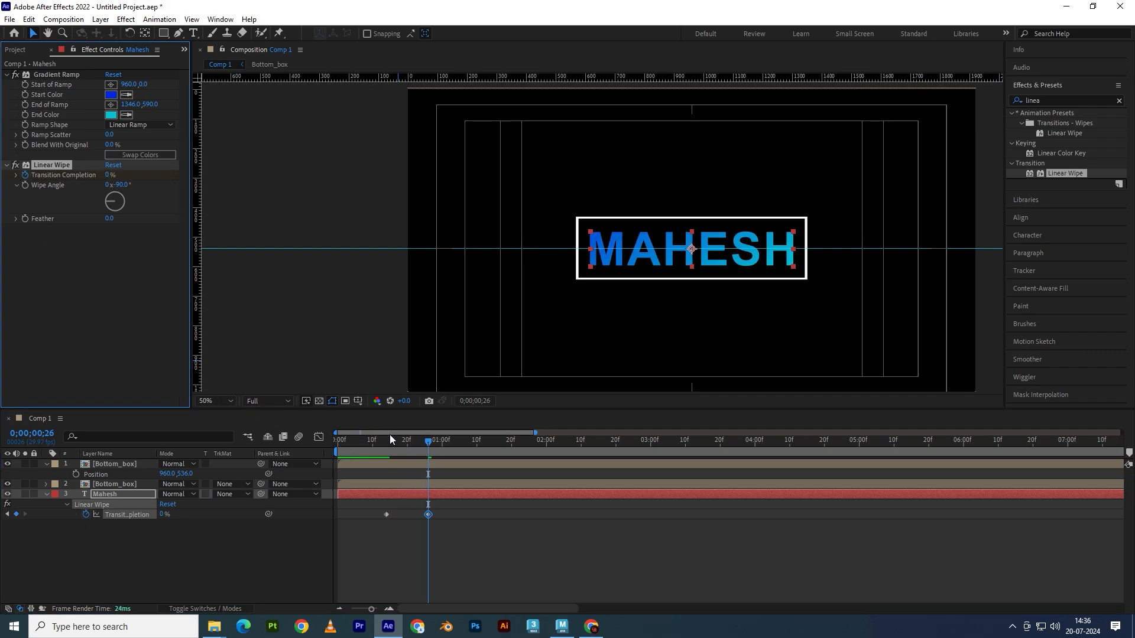
Play the composition from the start to check the title's wipe reveal together with the outline, and return to frame 0
left_click_drag(389, 440, 337, 446)
key("space")
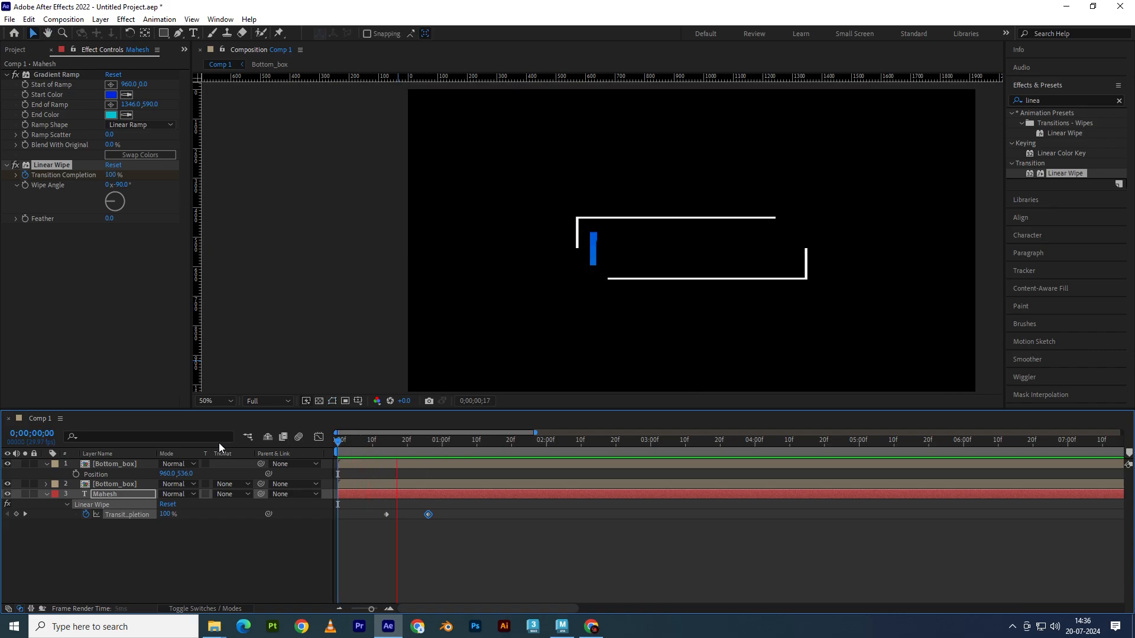
key("space")
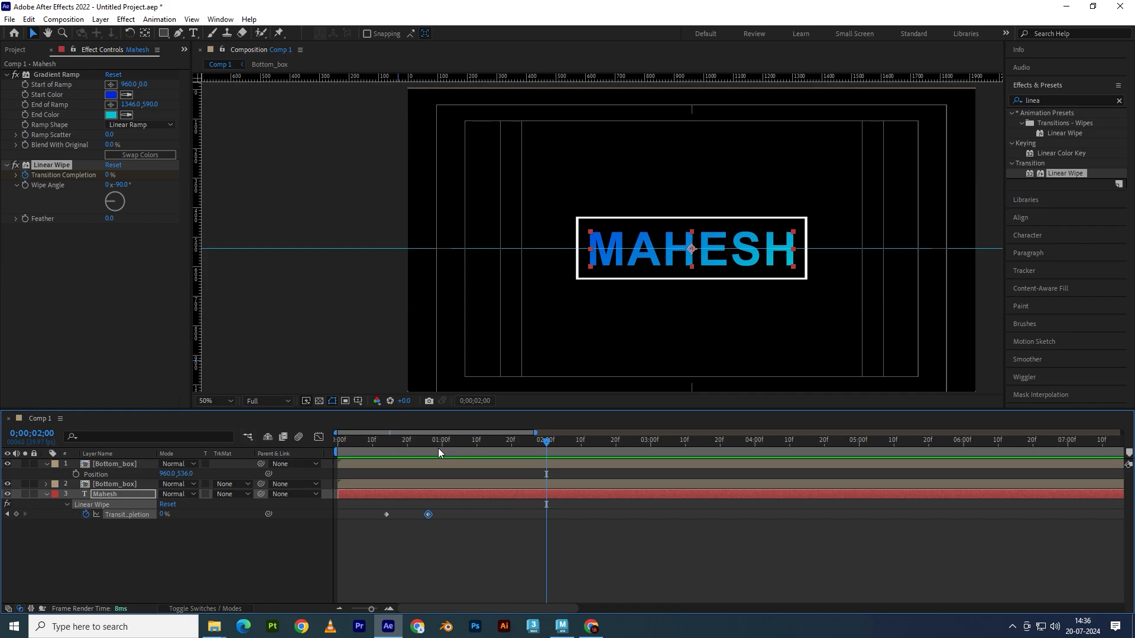
left_click_drag(438, 448, 311, 449)
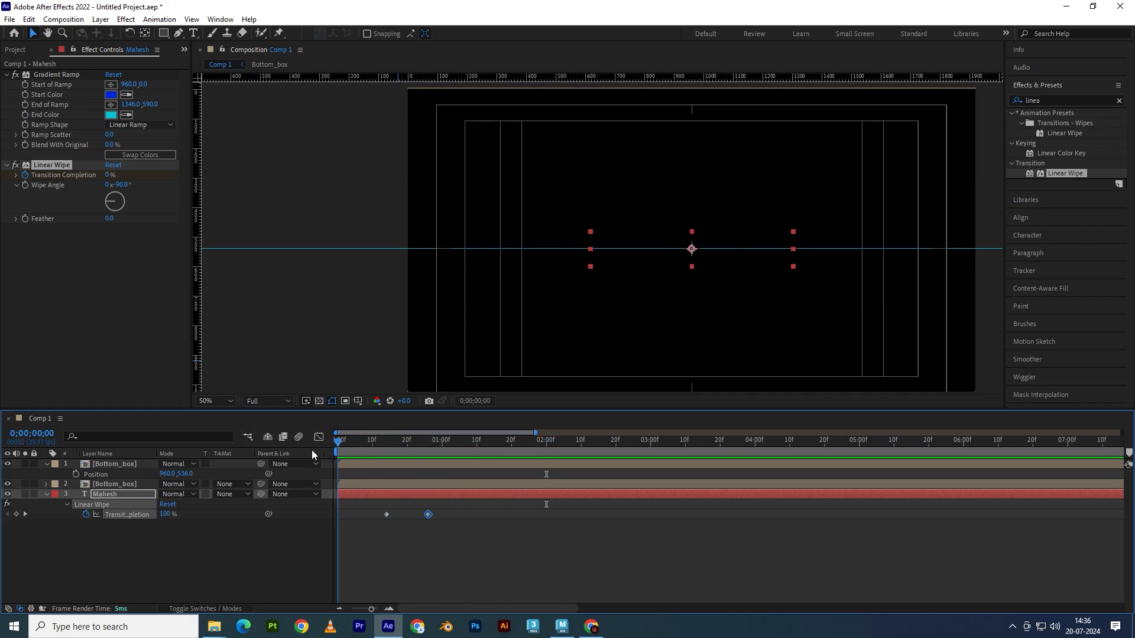
Collapse the expanded properties of the outline and title layers and clear the layer selection
left_click(45, 464)
left_click(51, 485)
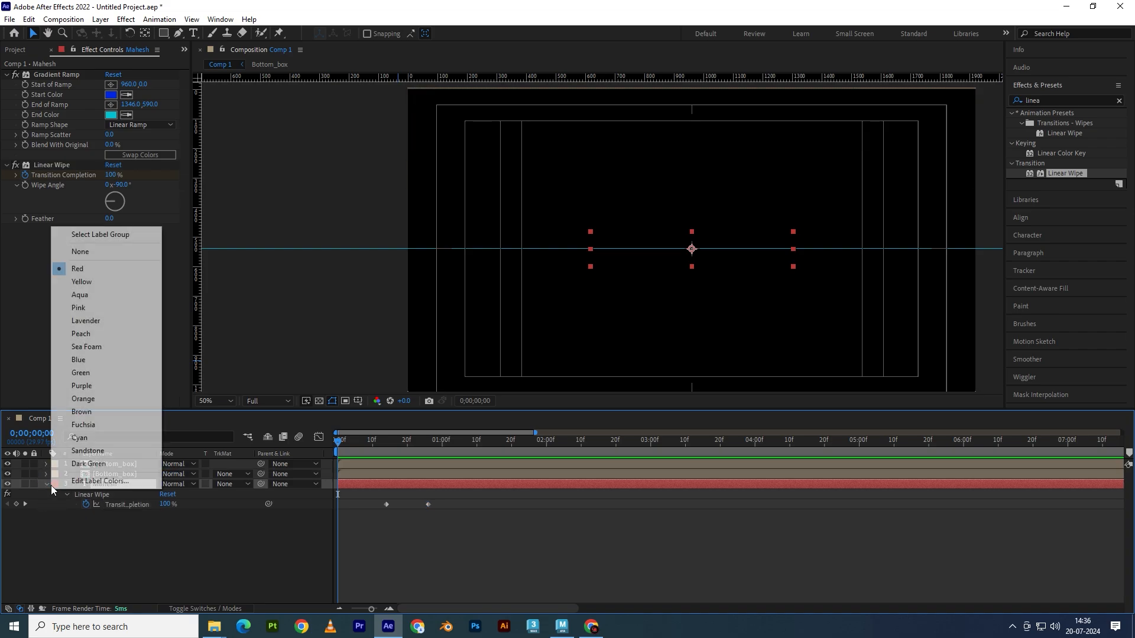
left_click(45, 484)
left_click(45, 483)
left_click(44, 484)
left_click(44, 484)
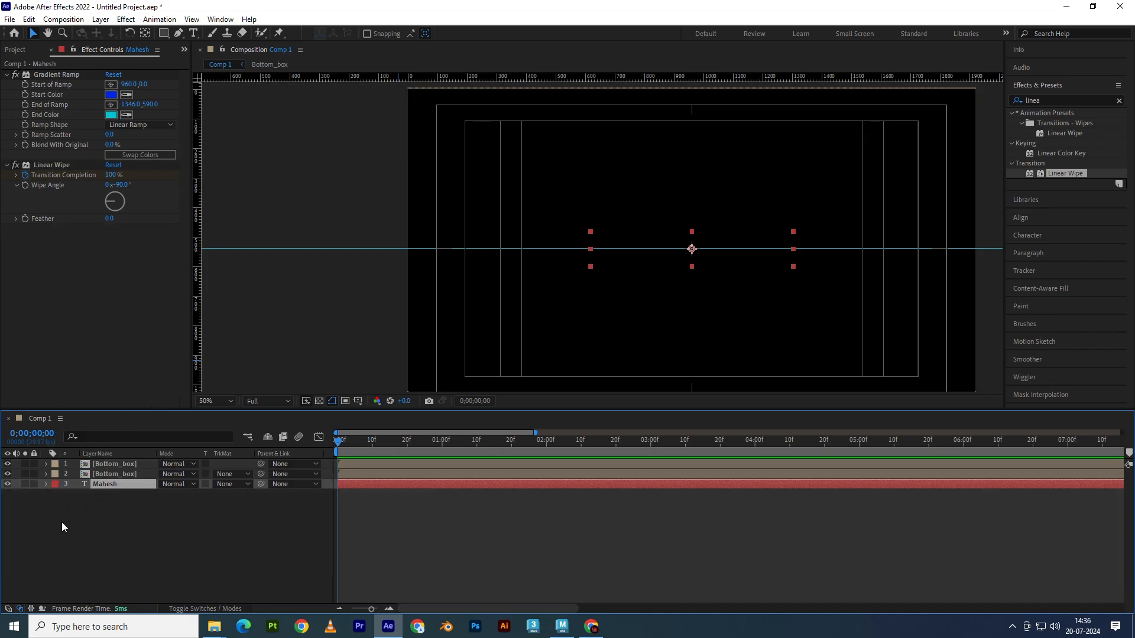
left_click(273, 526)
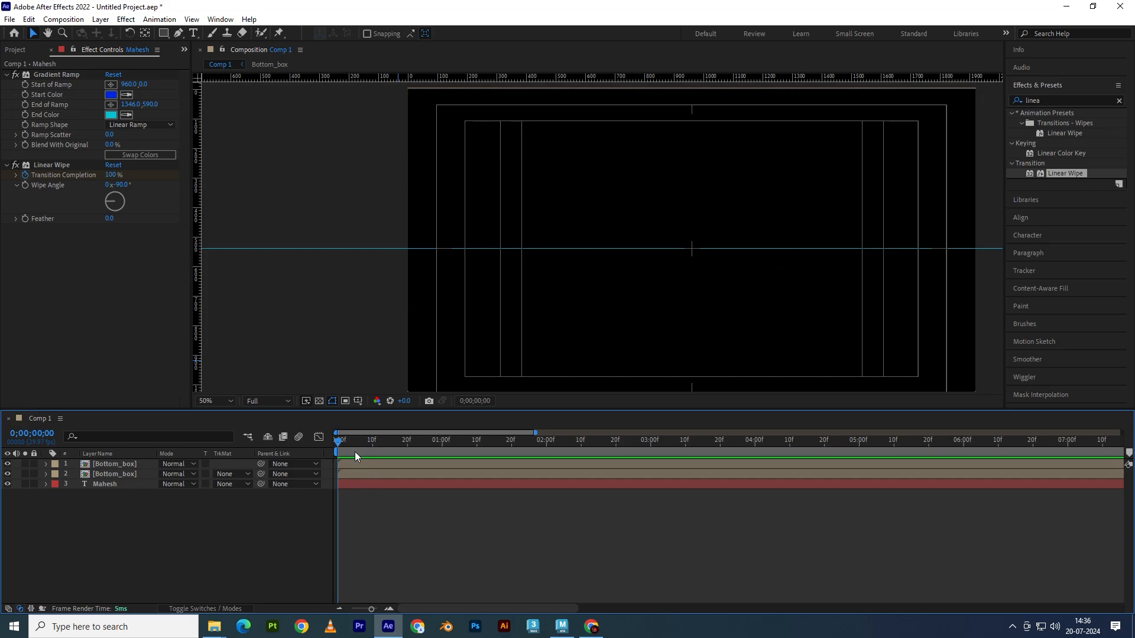
At frame 28, pre-compose both Bottom_box layers and the title text layer into a composition named Bottom_textf
left_click_drag(363, 441, 436, 446)
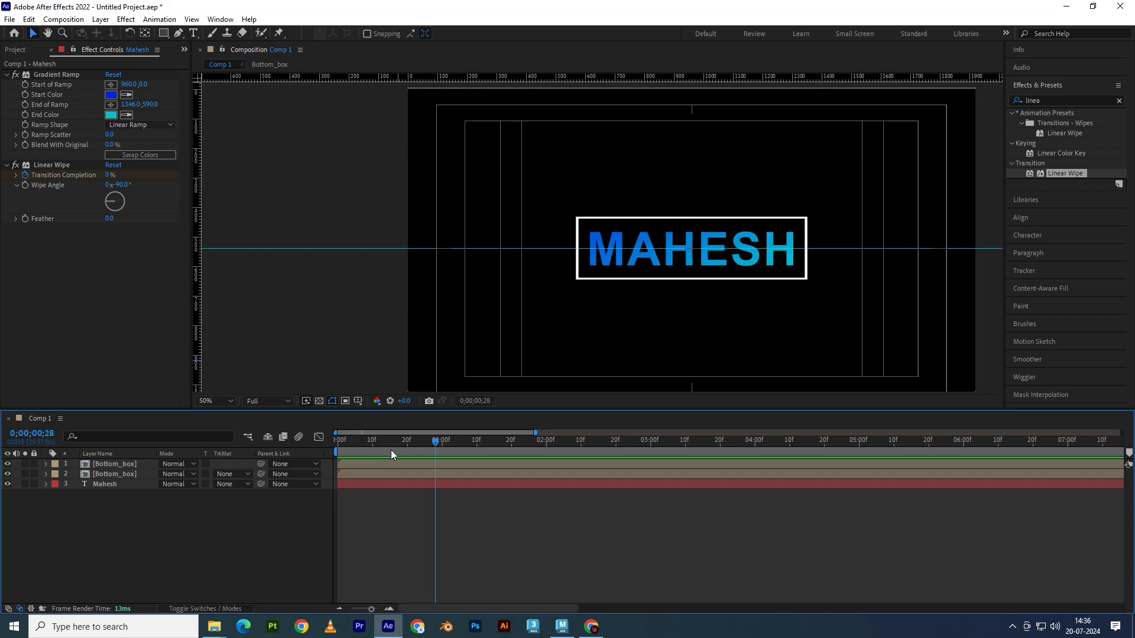
left_click(108, 460)
left_click(101, 485, "shift")
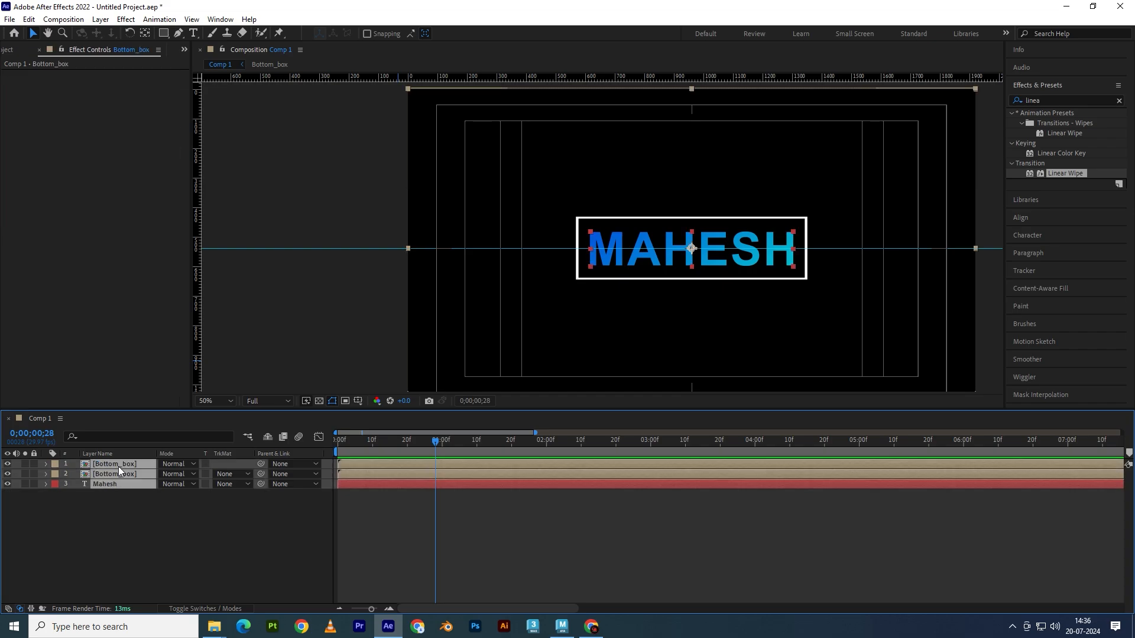
key("ctrl+shift+c")
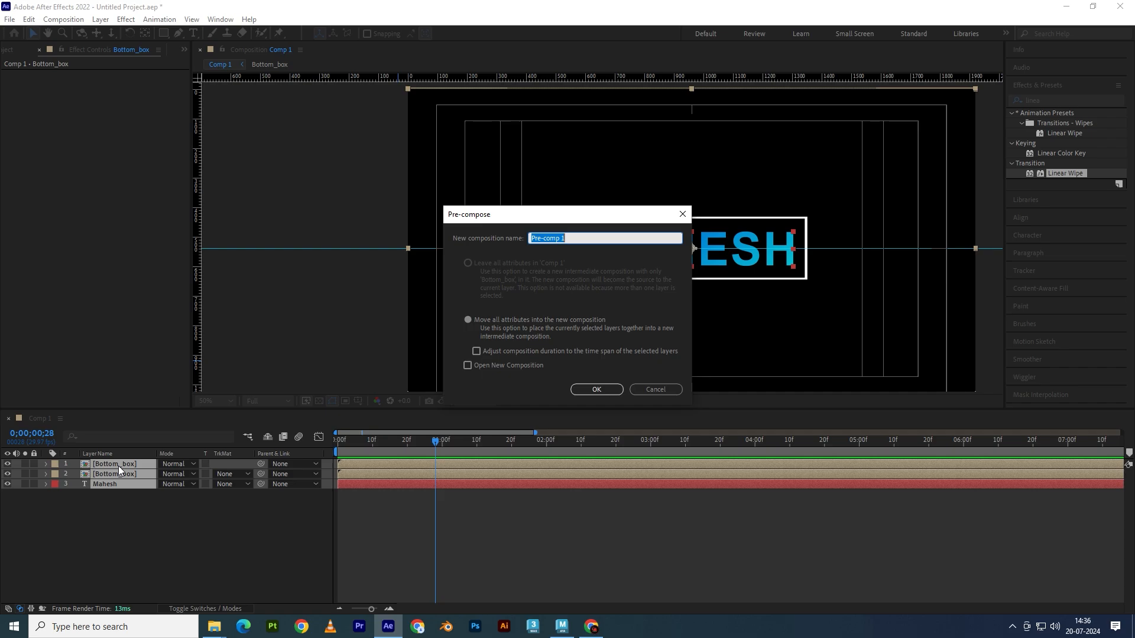
type("Bottom_textf")
key("Return")
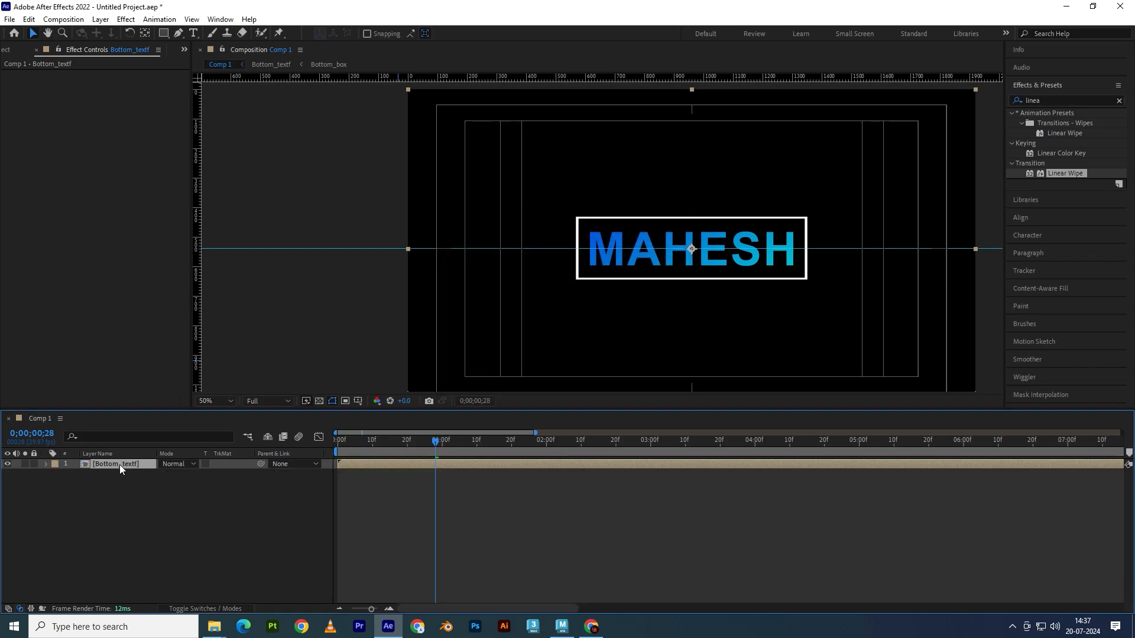
Draw a white filled rectangle as a new shape layer covering the upper half of the boxed title, wider than its outline
left_click(319, 265)
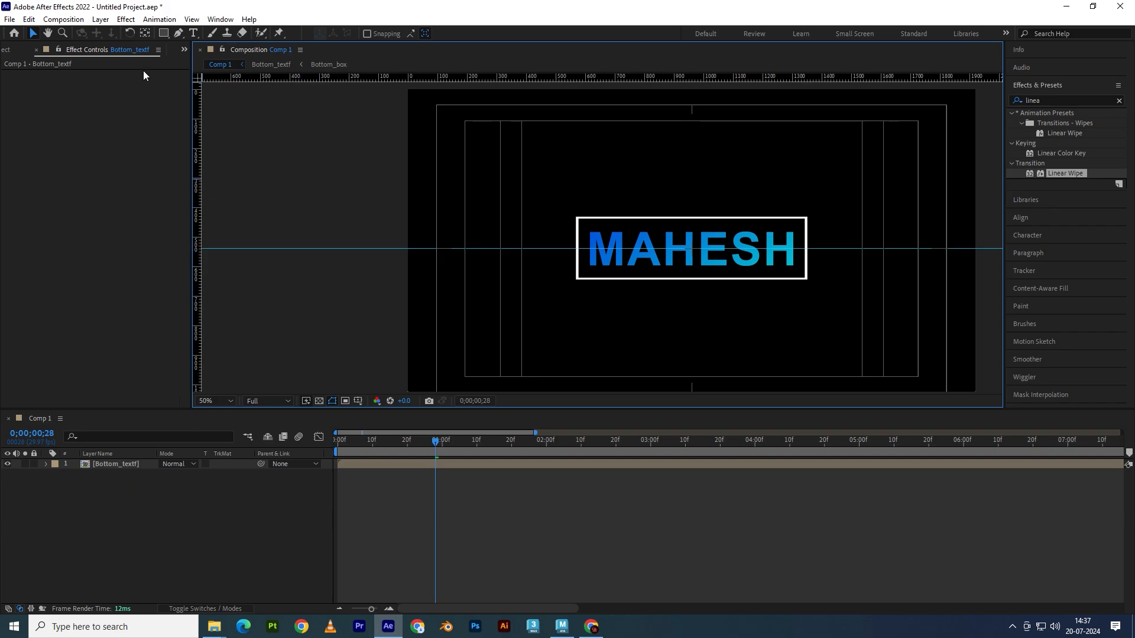
left_click(164, 33)
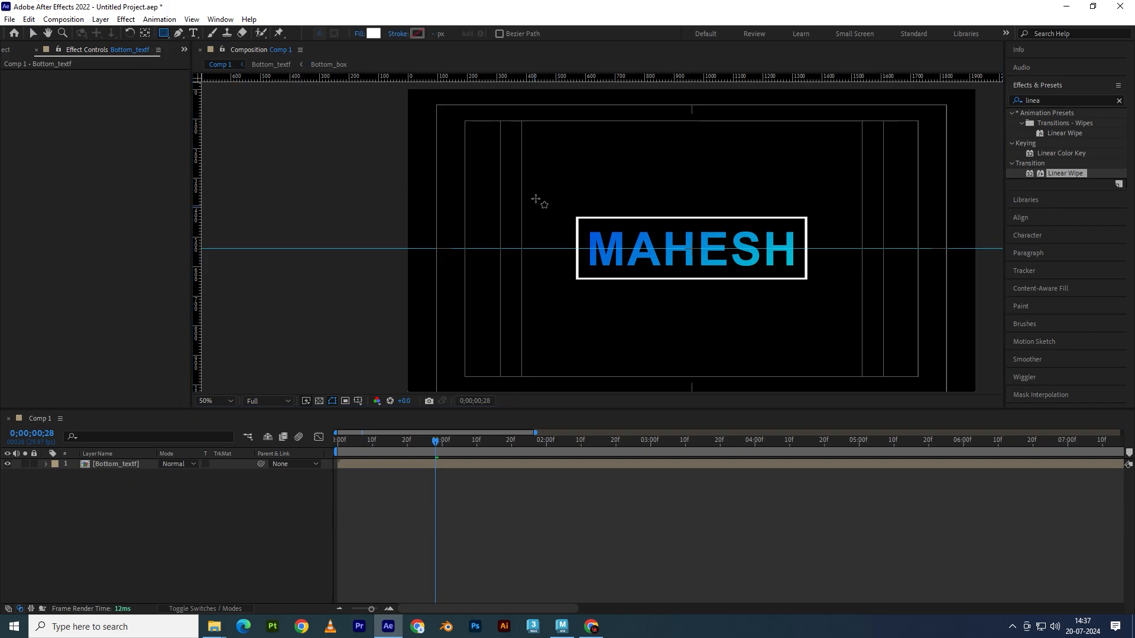
mouse_move(550, 182)
left_mouse_down()
mouse_move(643, 243)
mouse_move(823, 249)
left_mouse_up()
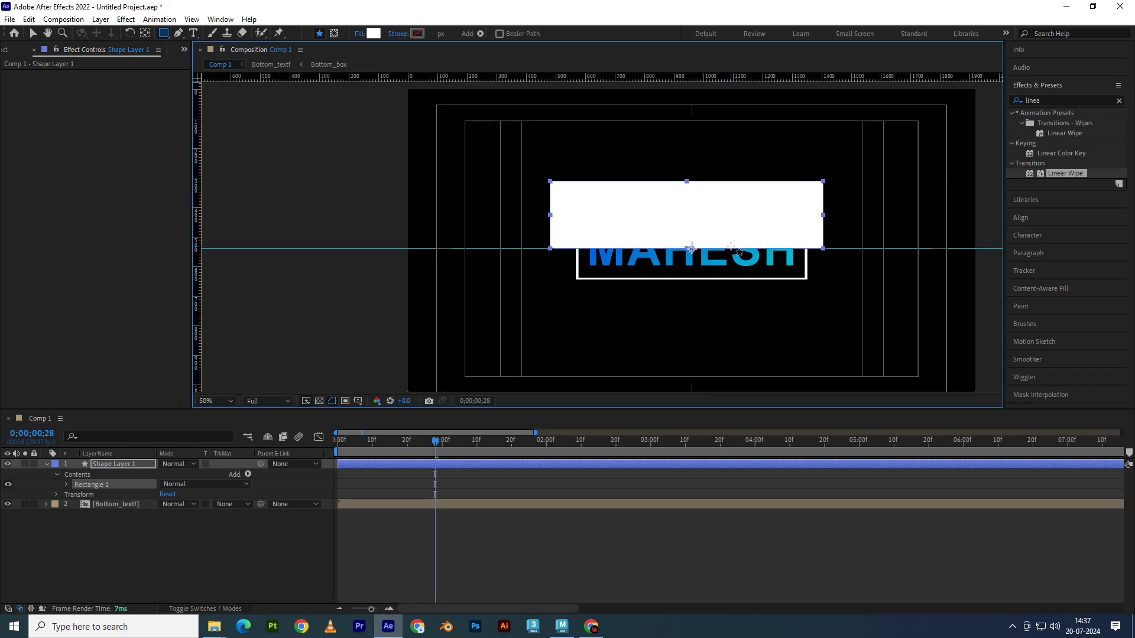
Move the white rectangle down over the title's lower half, aligning its upper edge precisely with the horizontal centre guide
key("v")
left_click_drag(718, 224, 723, 287)
scroll(699, 253, "up", 3)
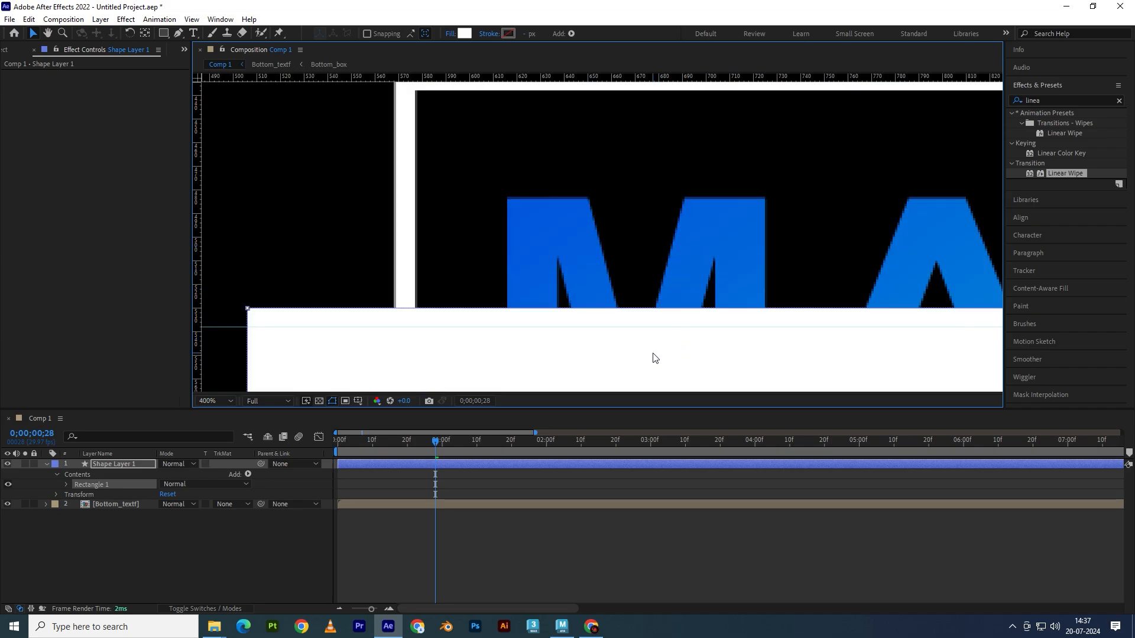
left_click_drag(653, 355, 654, 375)
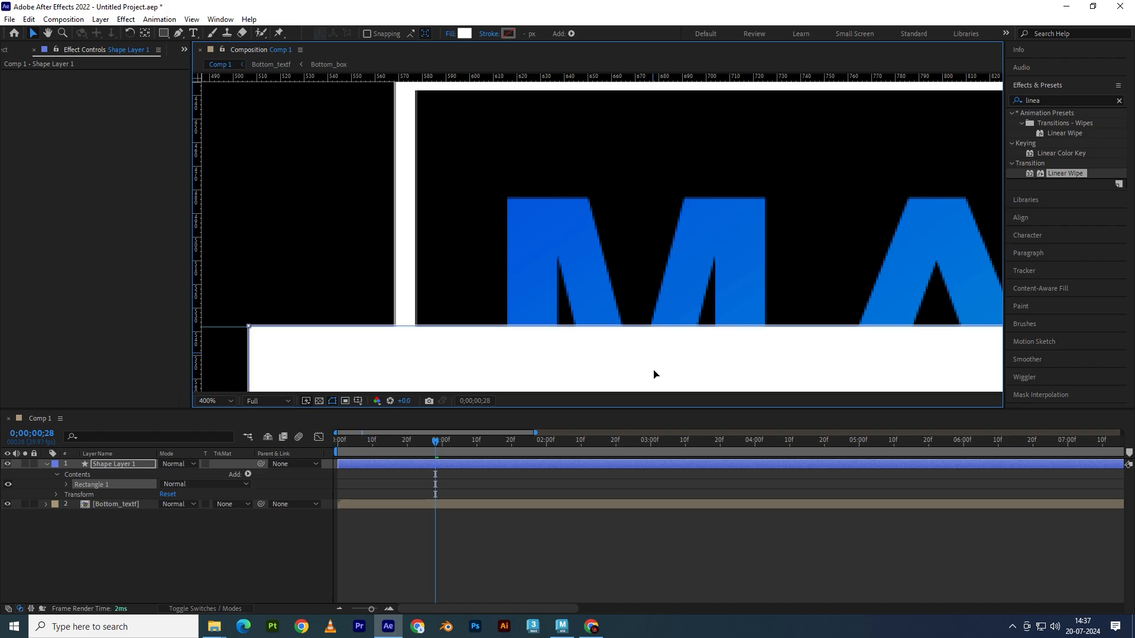
scroll(594, 319, "down", 1)
left_click_drag(572, 327, 598, 237)
scroll(596, 236, "up", 1)
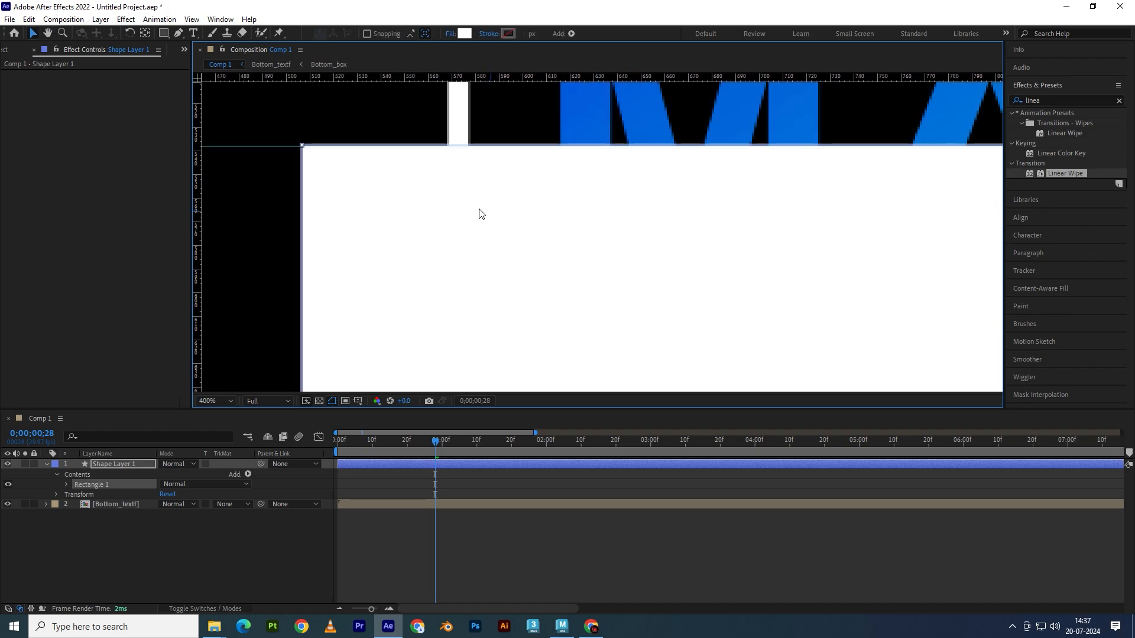
scroll(438, 194, "up", 1)
left_click_drag(440, 193, 776, 323)
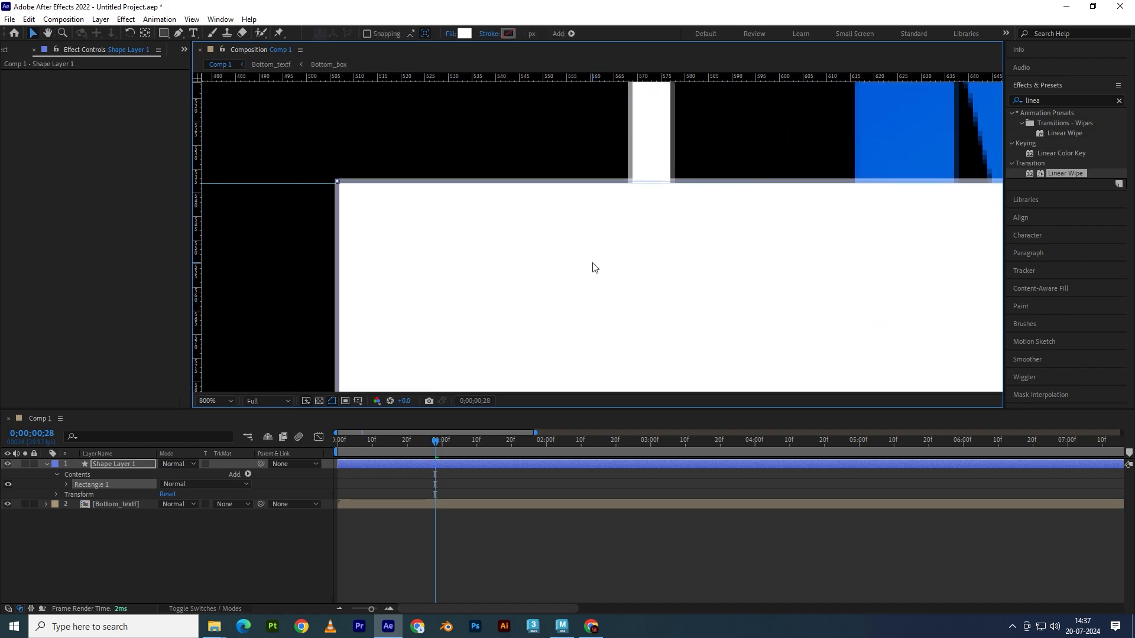
left_click_drag(593, 264, 592, 266)
scroll(480, 227, "down", 5)
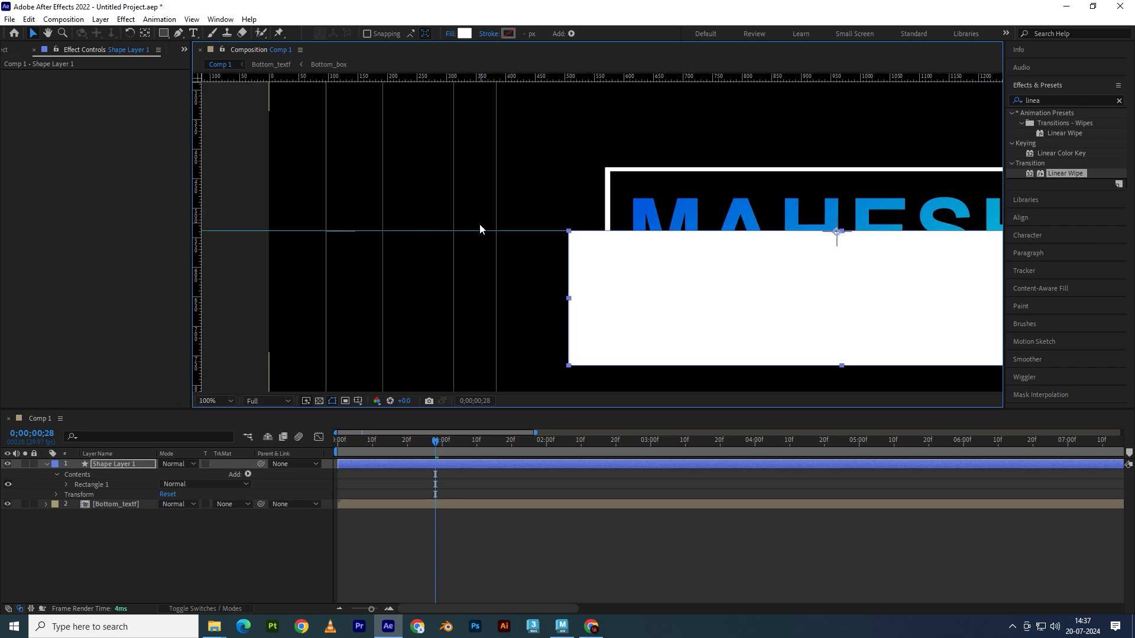
scroll(631, 254, "up", 2)
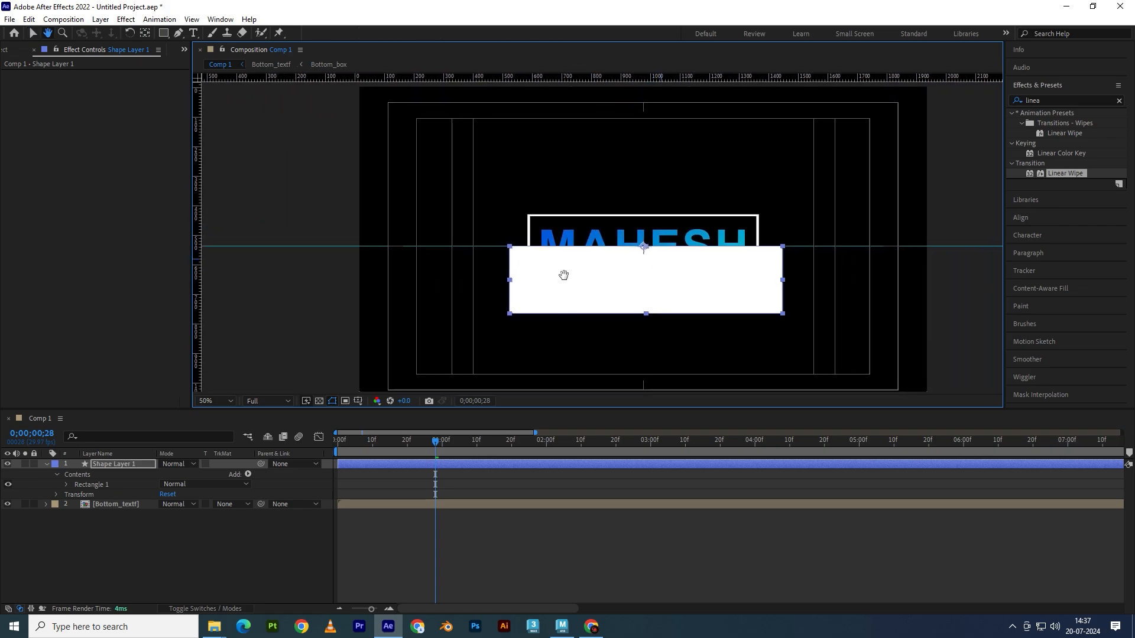
Set the Bottom_textf layer's track matte to Alpha Matte "Shape Layer 1" and scrub to about 0;00;01;04 to check it
key("u")
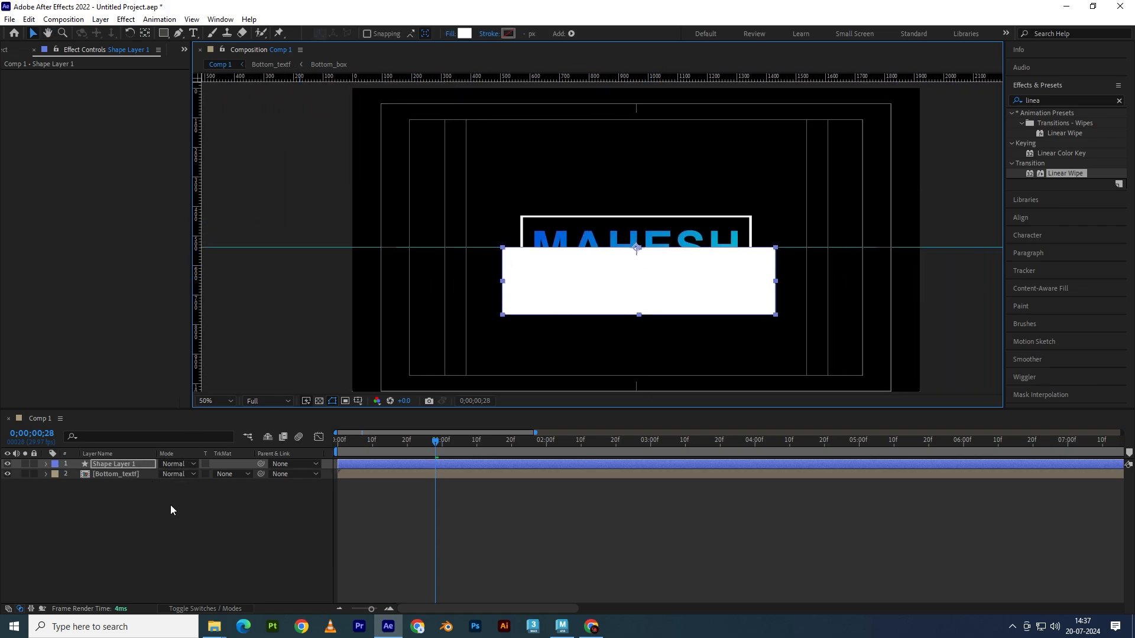
left_click(241, 475)
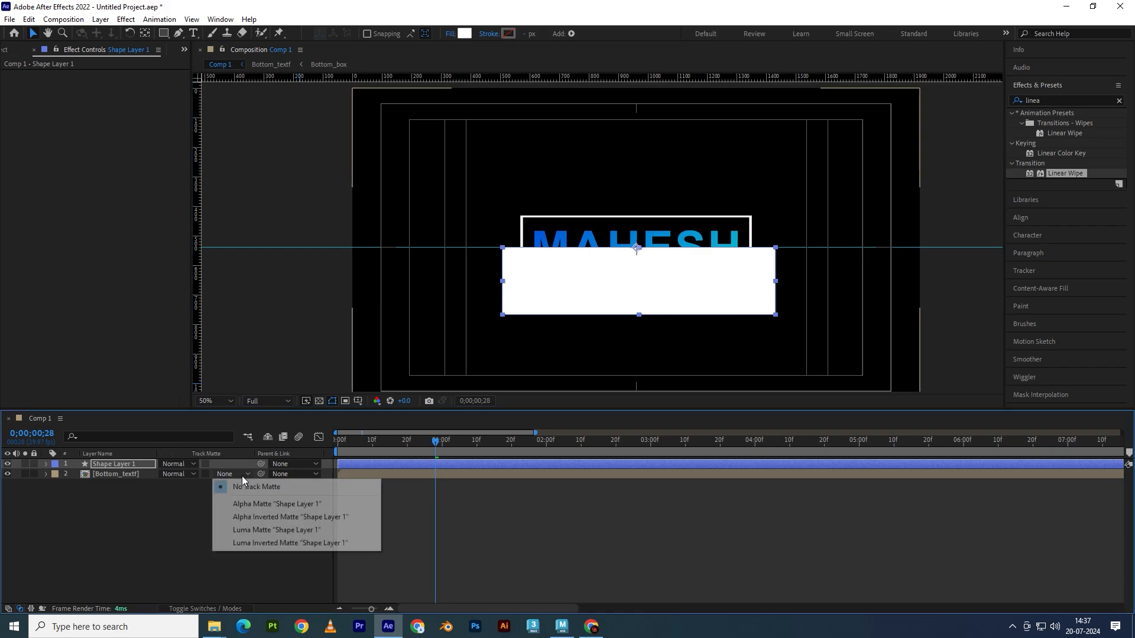
left_click(251, 504)
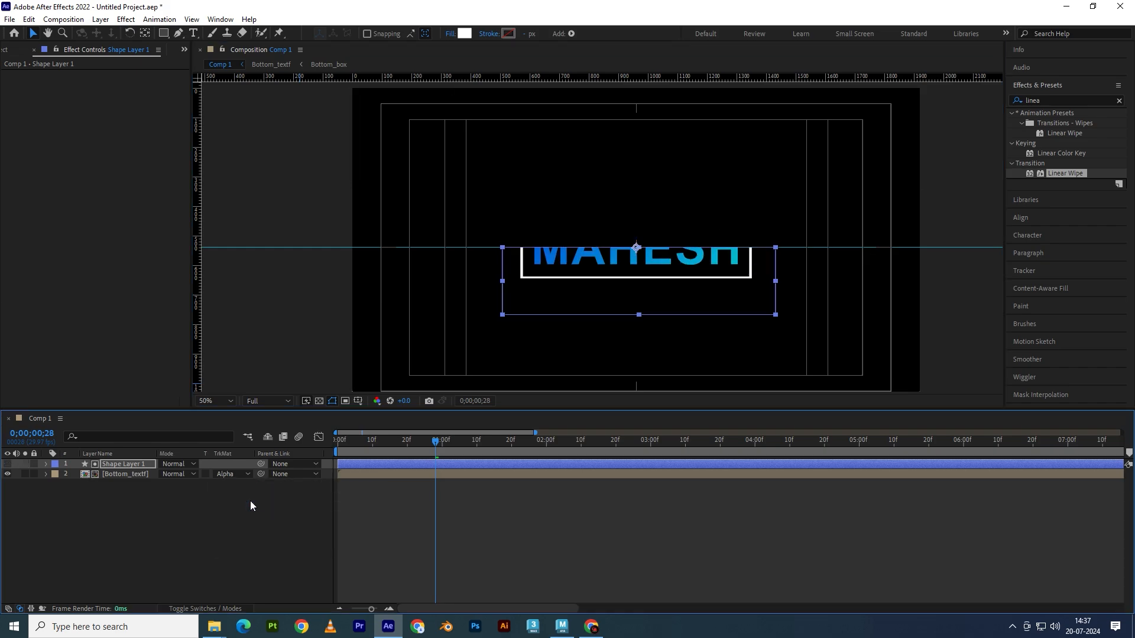
left_click(250, 502)
mouse_move(435, 441)
left_mouse_down()
mouse_move(347, 441)
mouse_move(453, 452)
left_mouse_up()
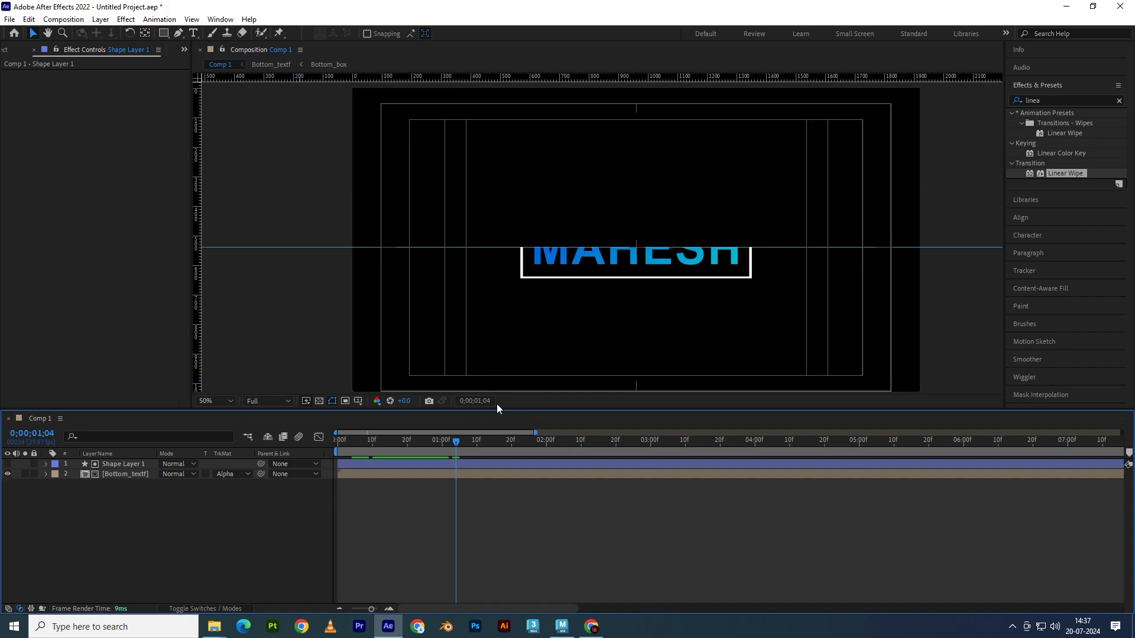
Duplicate Shape Layer 1 with its Bottom_textf layer and move the copied rectangle up until its lower edge meets the centre guide
left_click(126, 474)
left_click(120, 466, "shift")
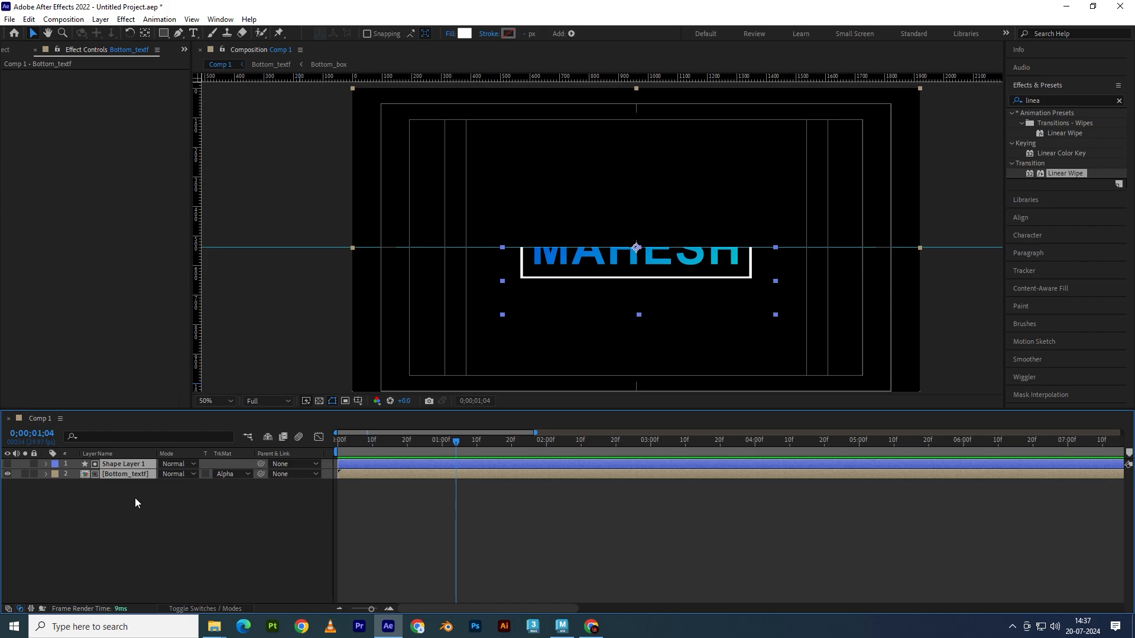
key("ctrl+d")
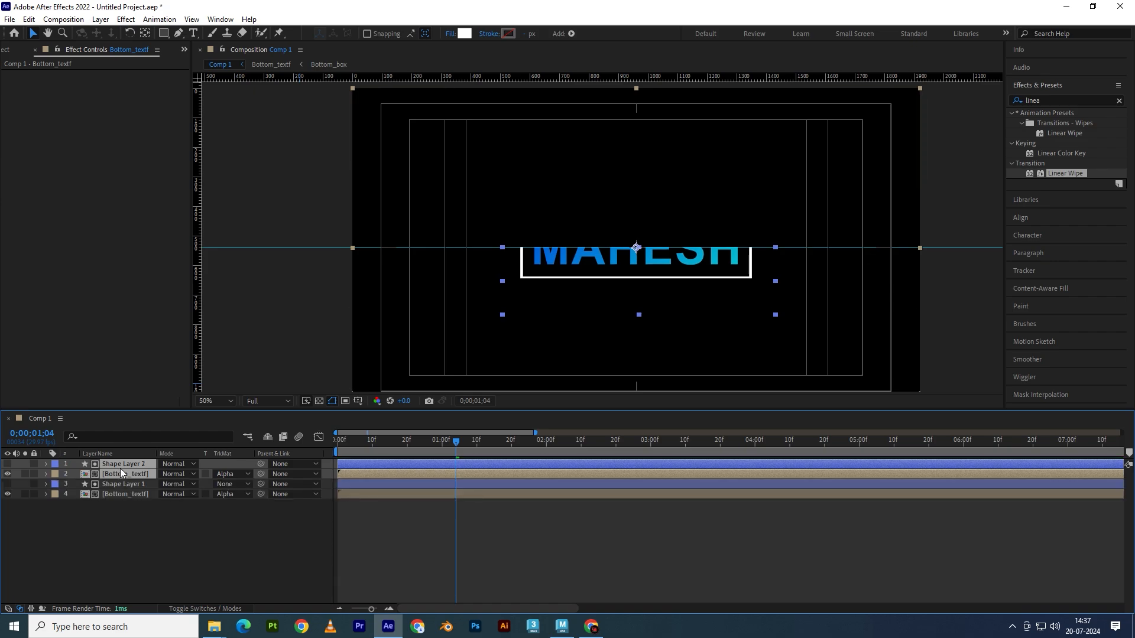
left_click(120, 514)
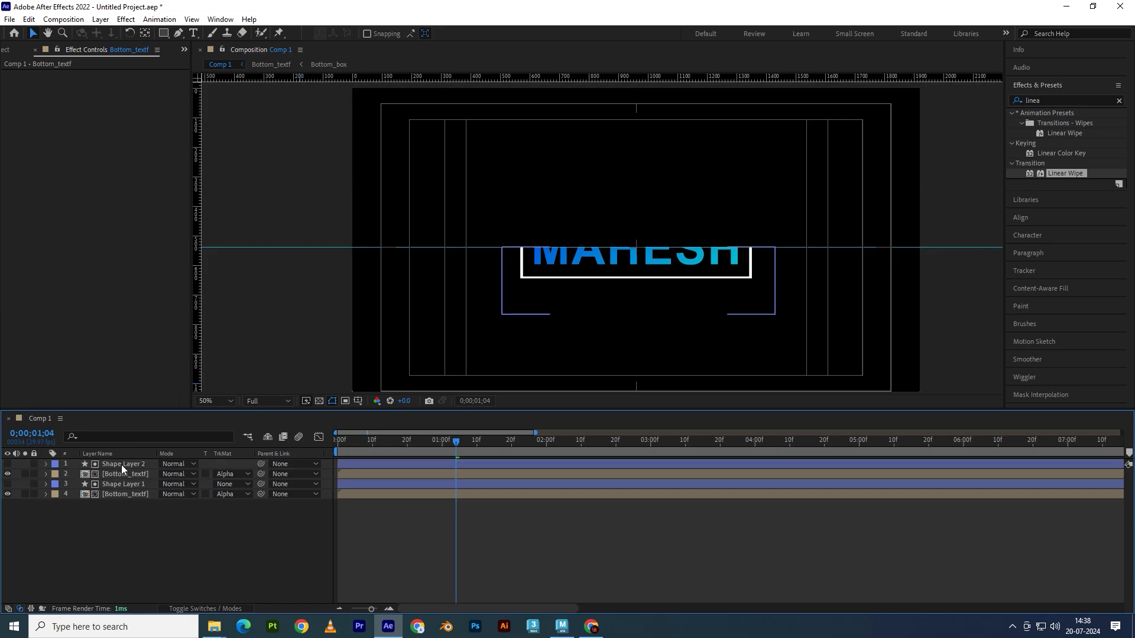
left_click(122, 465)
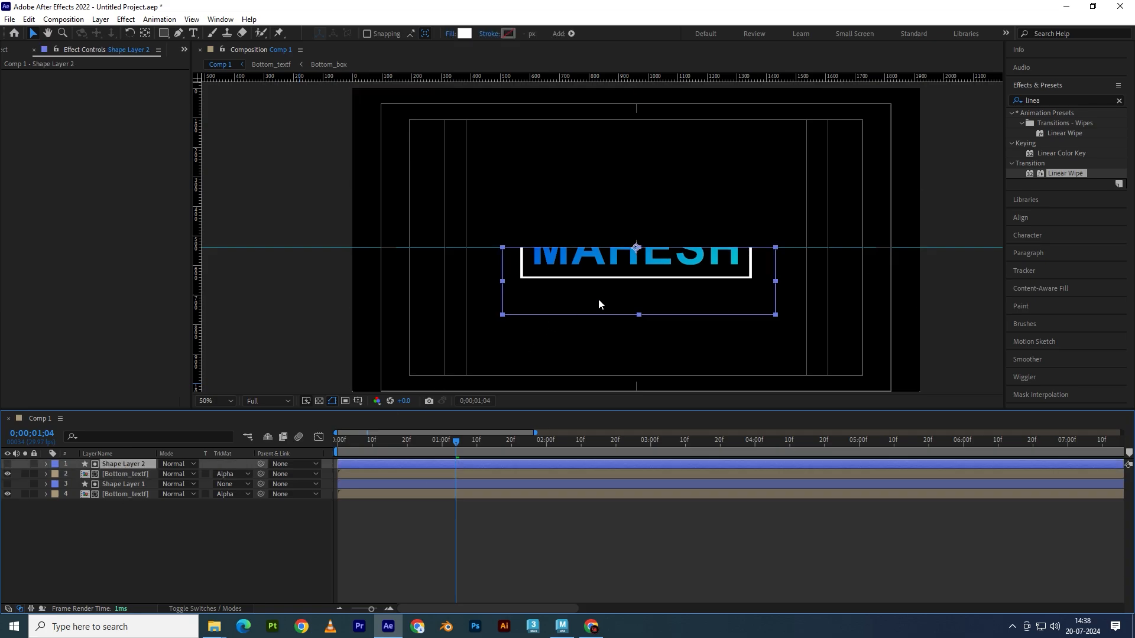
left_click_drag(600, 301, 607, 237)
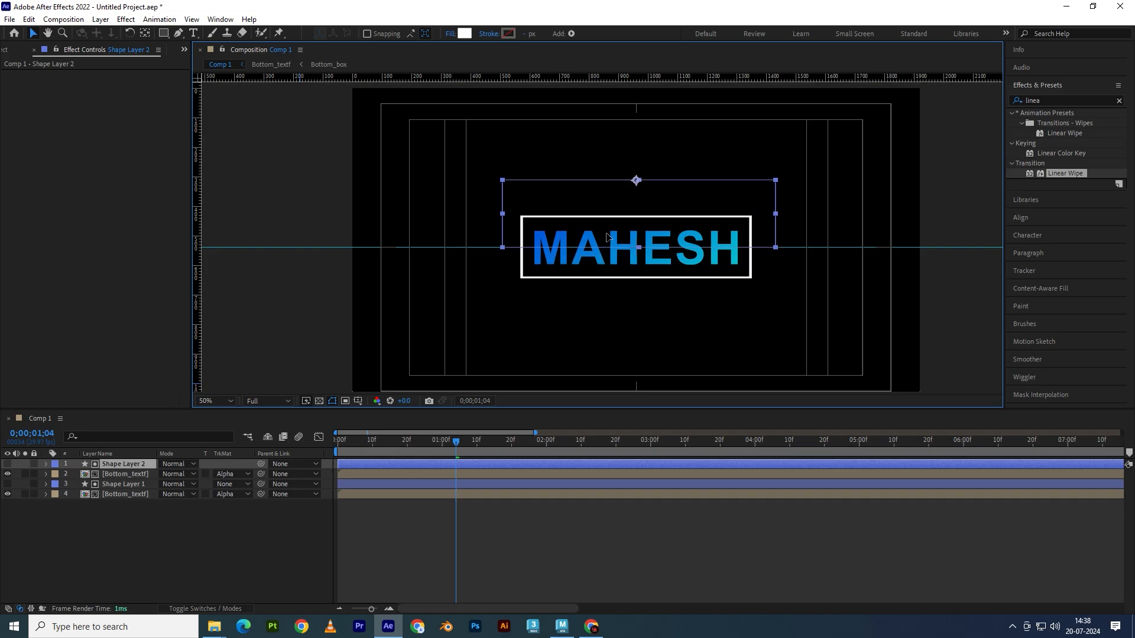
Scrub and play the composition to check that both matted halves join during the title reveal, and return to frame 0
left_click_drag(451, 442, 400, 434)
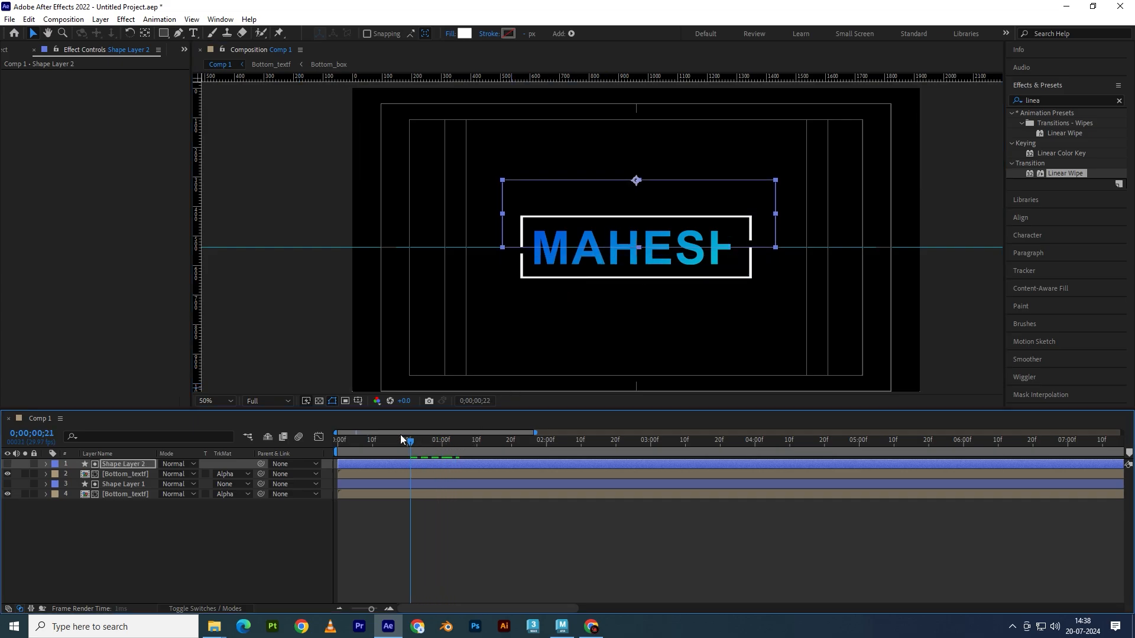
key("space")
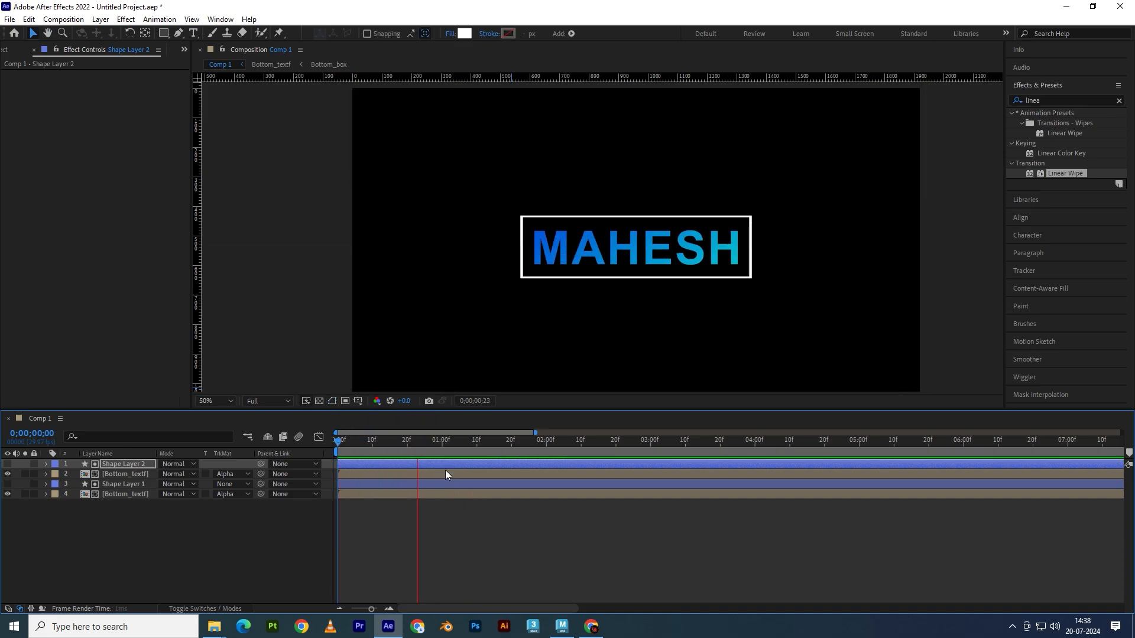
mouse_move(542, 443)
left_mouse_down()
mouse_move(367, 443)
mouse_move(399, 453)
mouse_move(379, 437)
left_mouse_up()
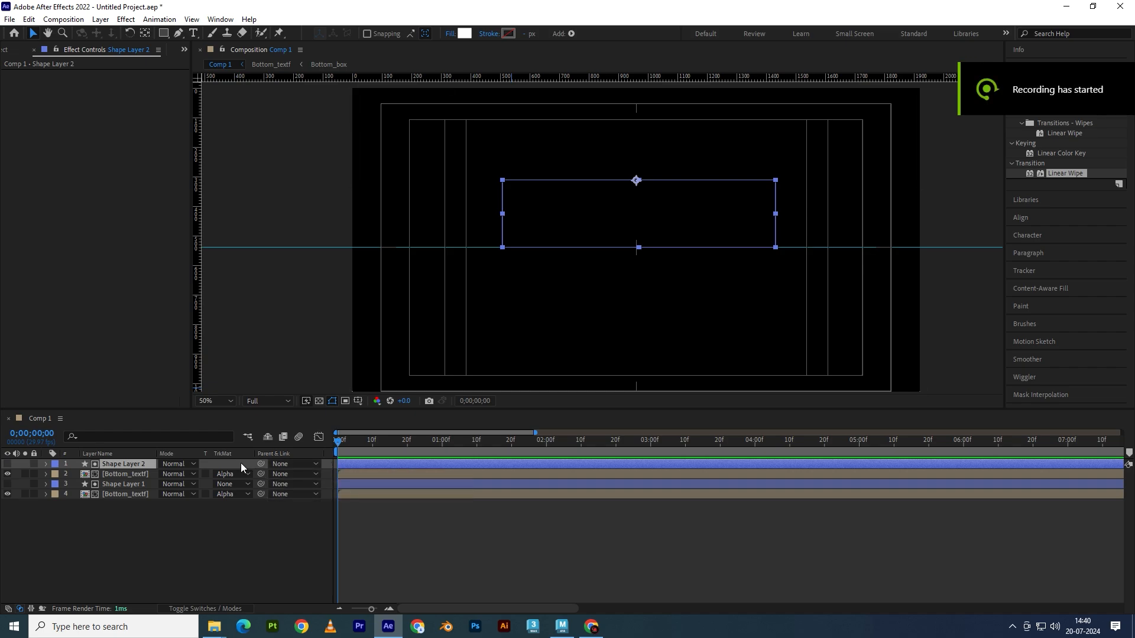
Pre-compose Shape Layer 2 and the Bottom_textf layer beneath it into a composition named top_final
left_click(121, 473)
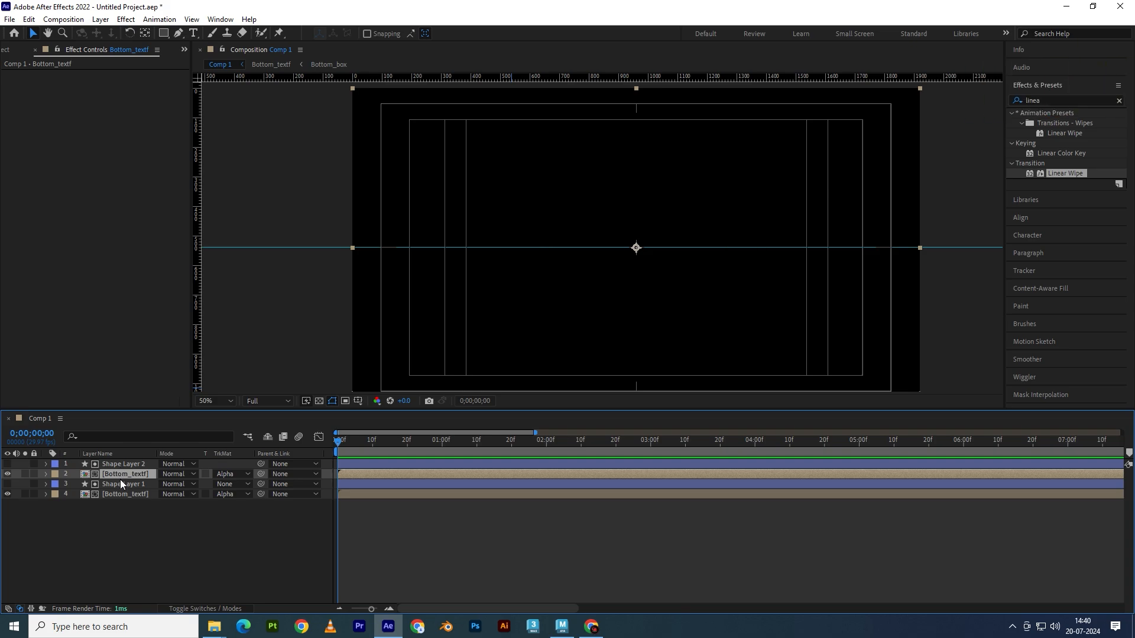
left_click(115, 494)
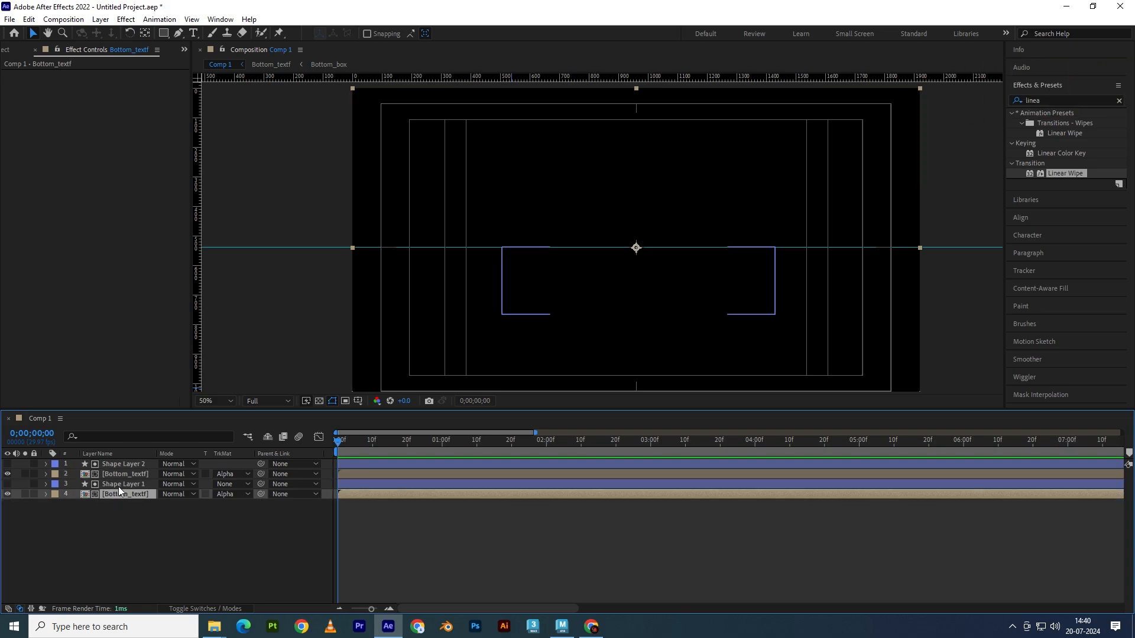
left_click(117, 473)
left_click(125, 464, "ctrl")
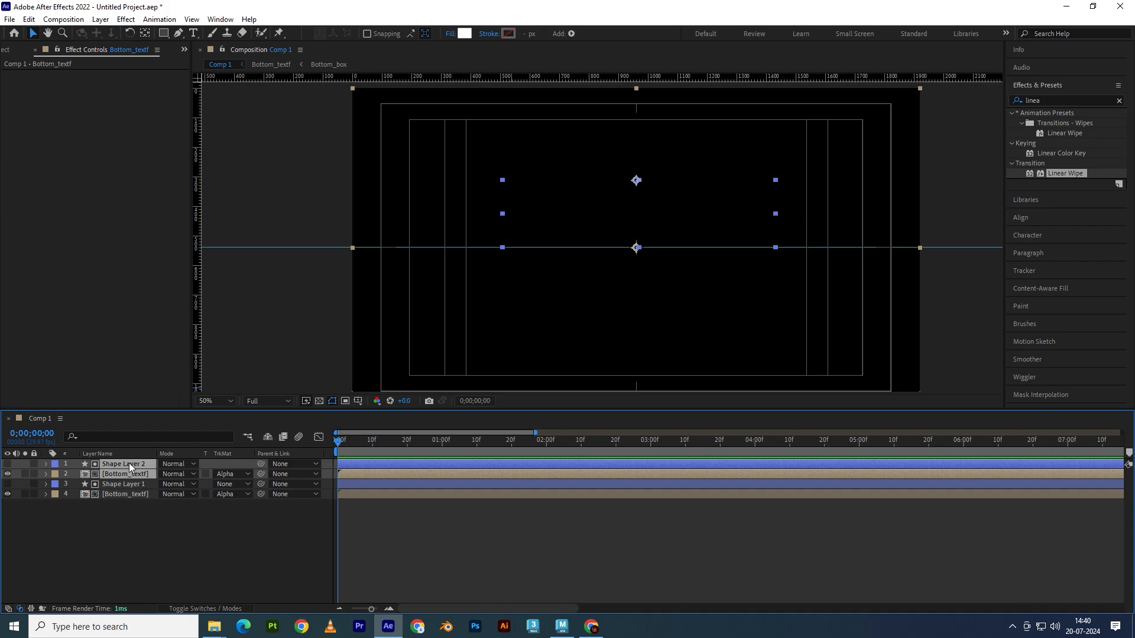
key("ctrl+shift+c")
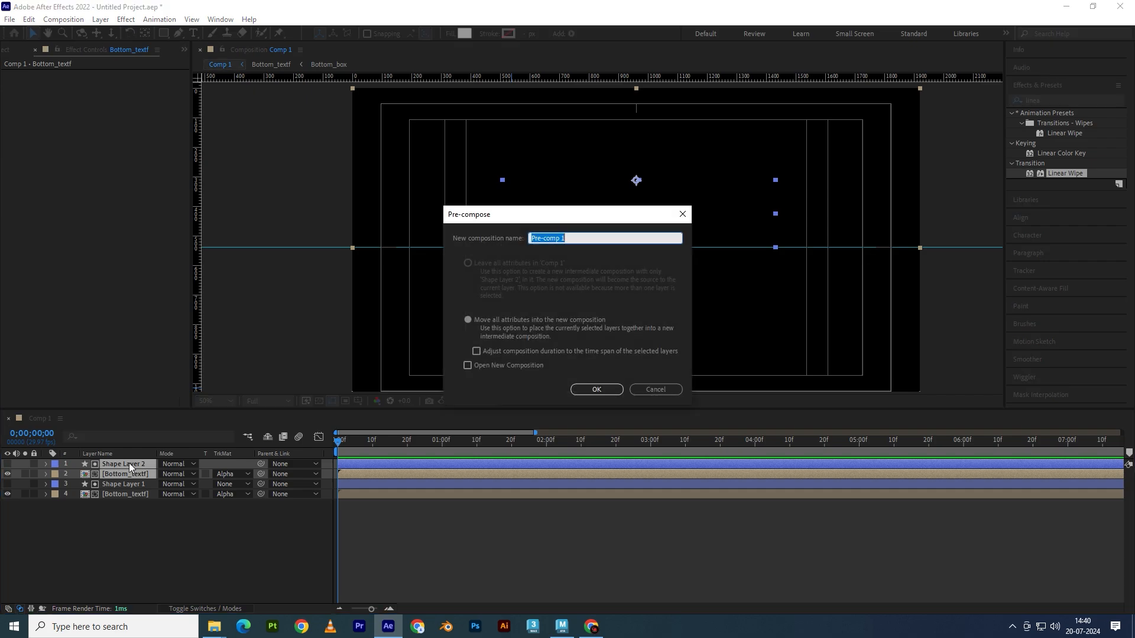
type("top_final")
key("Return")
Pre-compose Shape Layer 1 and the Bottom_textf layer beneath it into a composition named Bottom_final
left_click_drag(116, 491, 121, 474)
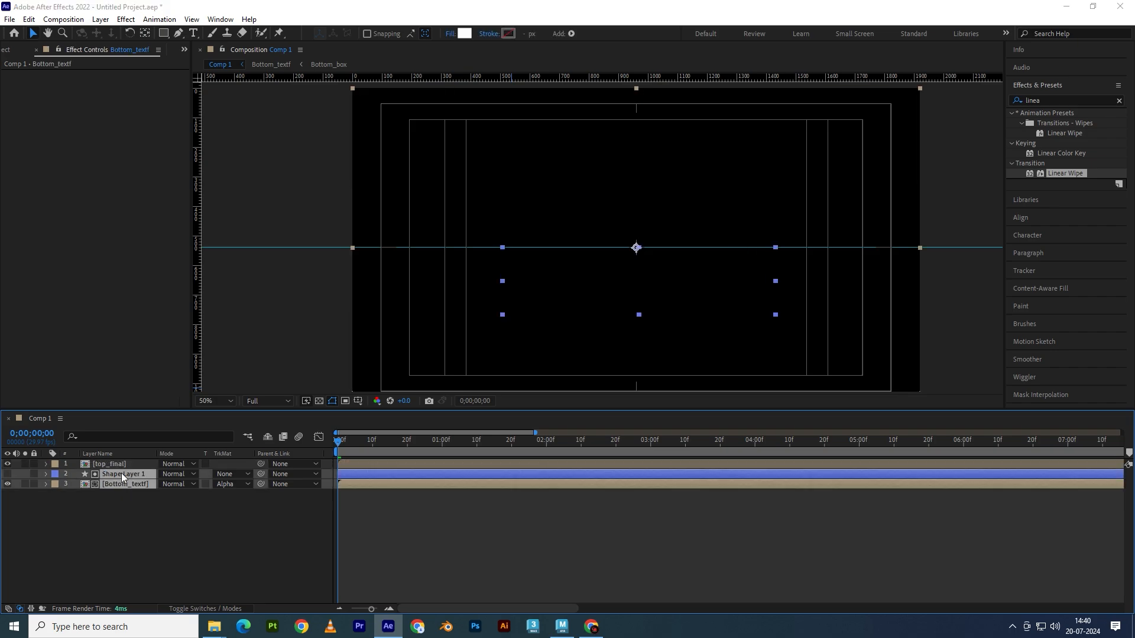
key("ctrl+shift+c")
type("Bottom")
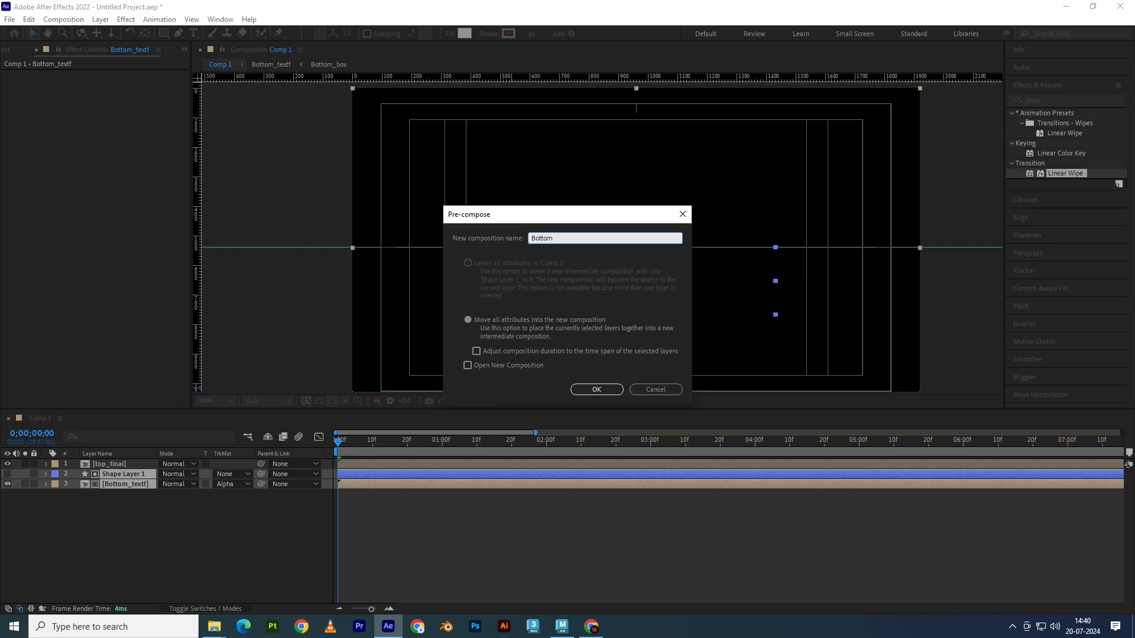
type("_t")
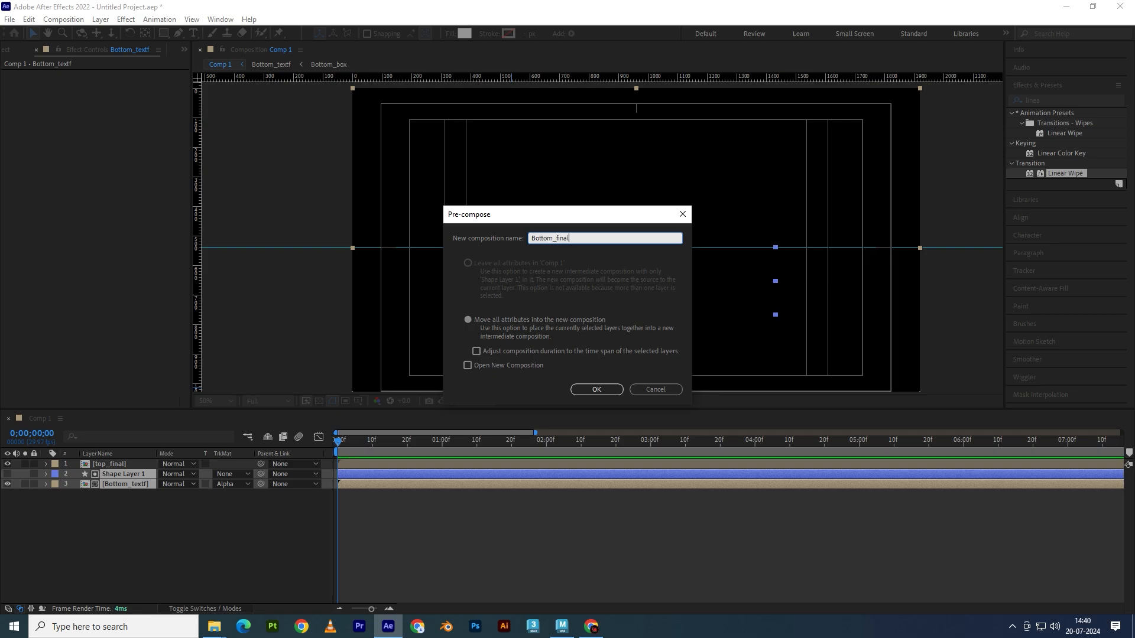
type("inal")
key("Return")
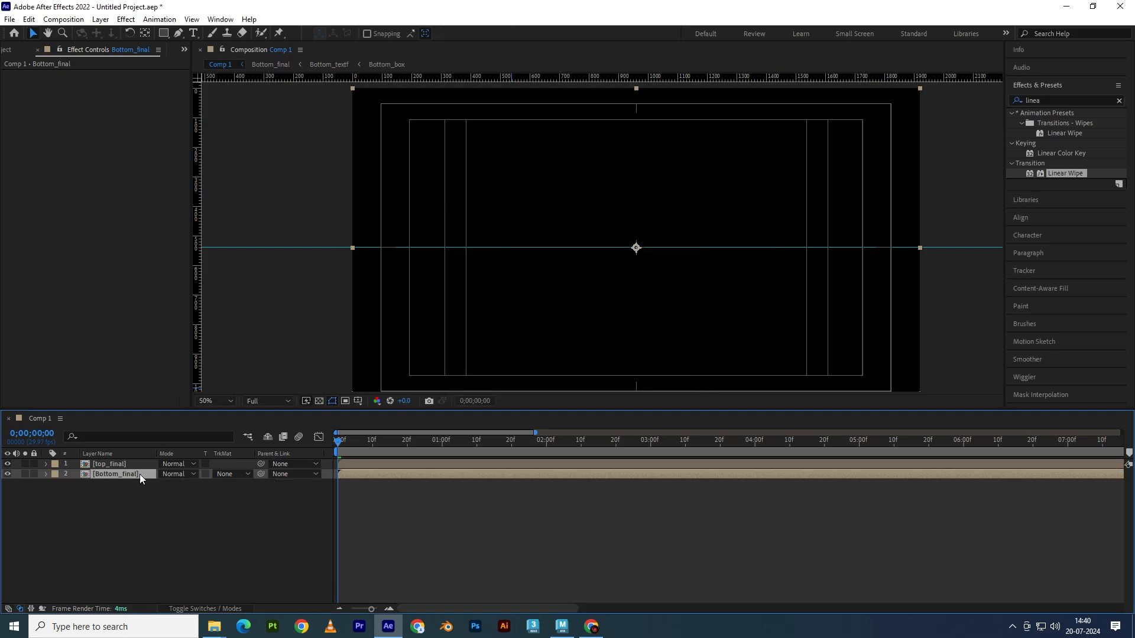
Preview the title, then set starting Position keyframes on top_final and Bottom_final at 0;00;00;29
left_click_drag(339, 441, 311, 440)
key("space")
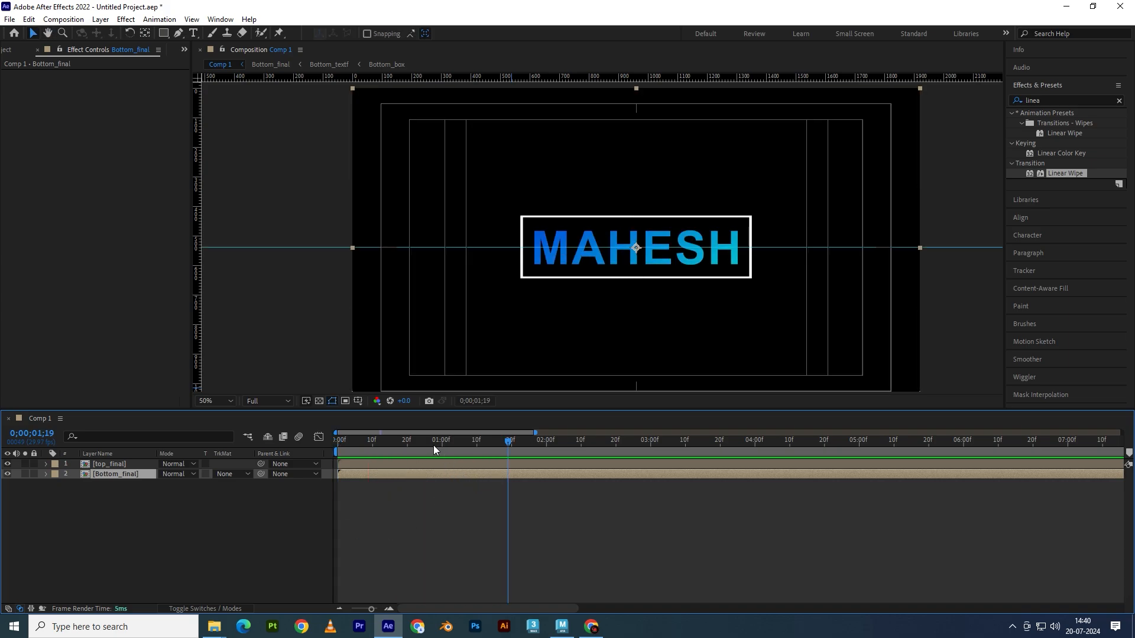
left_click_drag(504, 440, 441, 441)
left_click(439, 466)
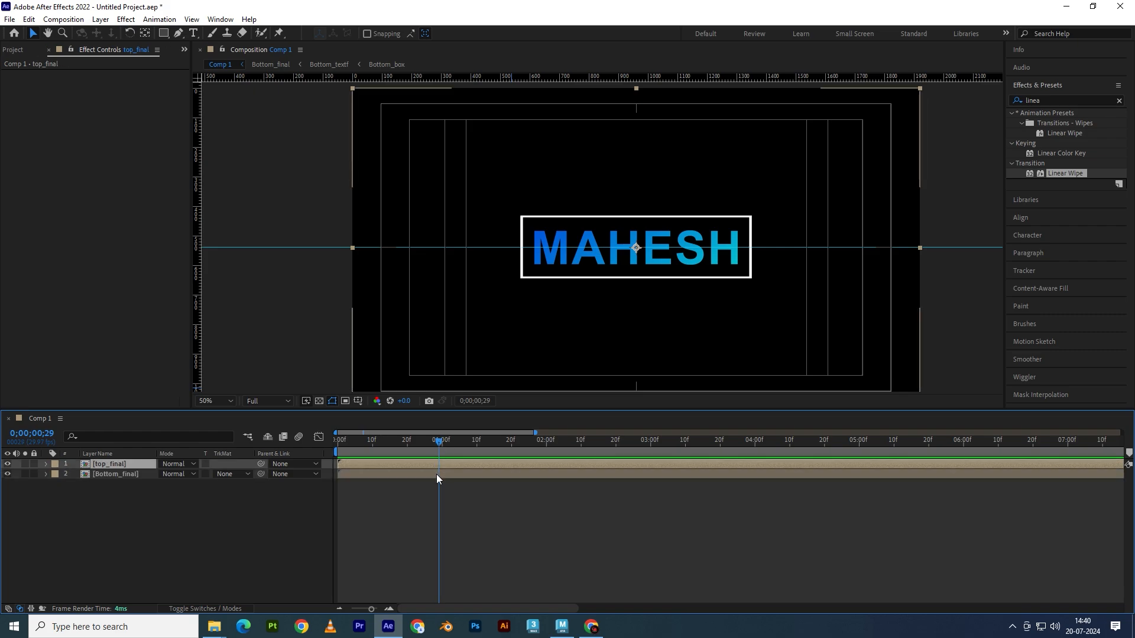
left_click(437, 474, "shift")
key("p")
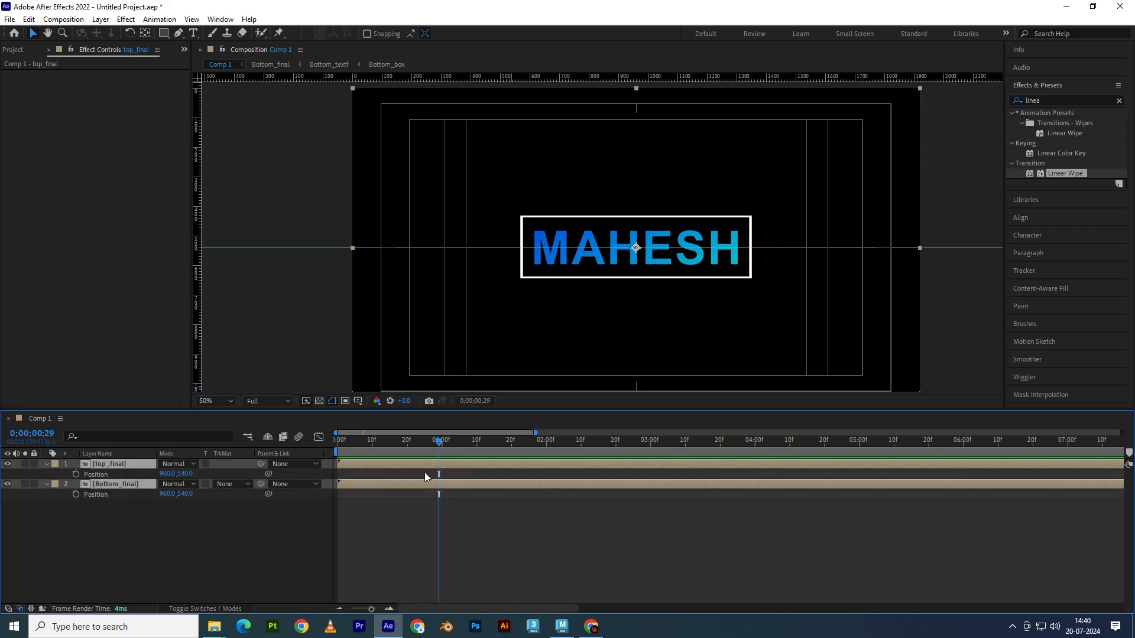
left_click(73, 473)
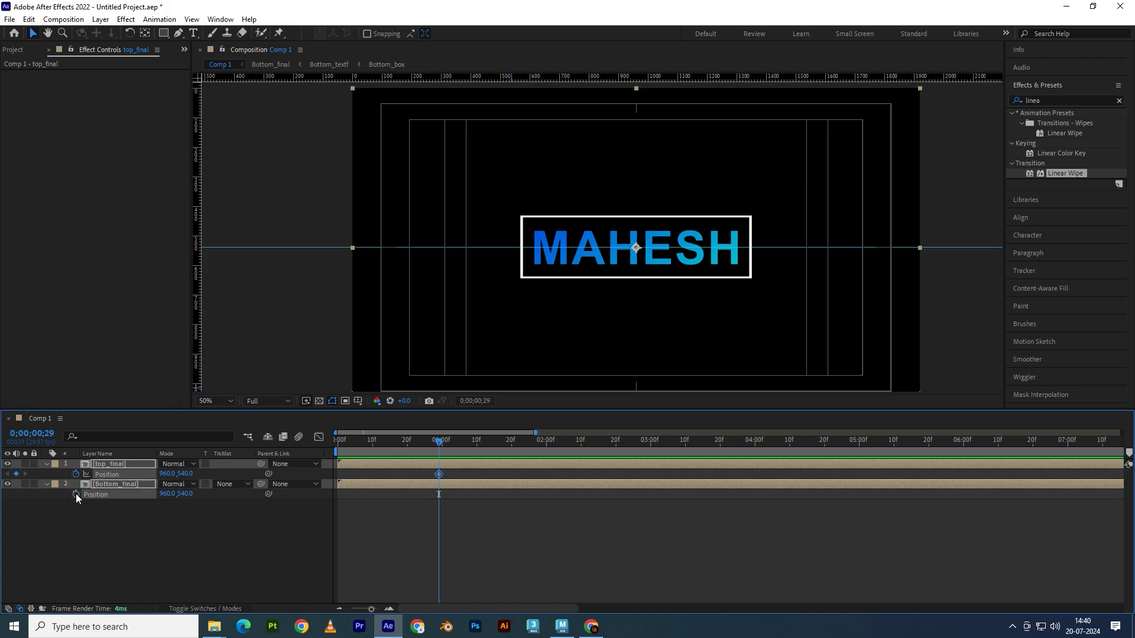
left_click(76, 494)
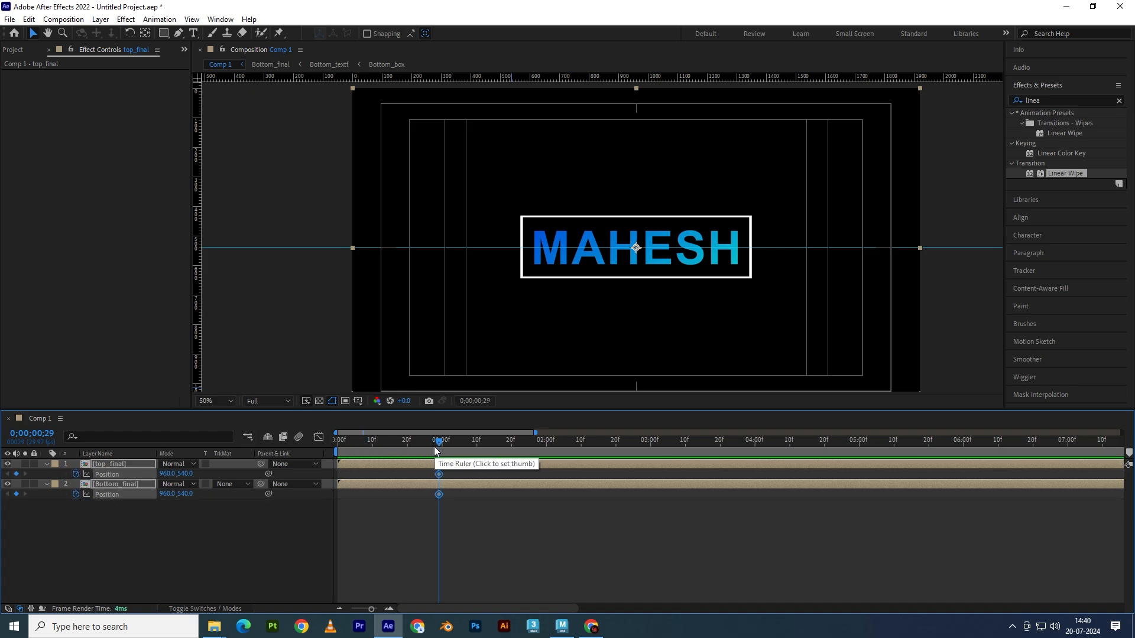
At 0;00;01;19, keyframe top_final's vertical position at 500 so the upper half moves up
left_click_drag(434, 445, 510, 449)
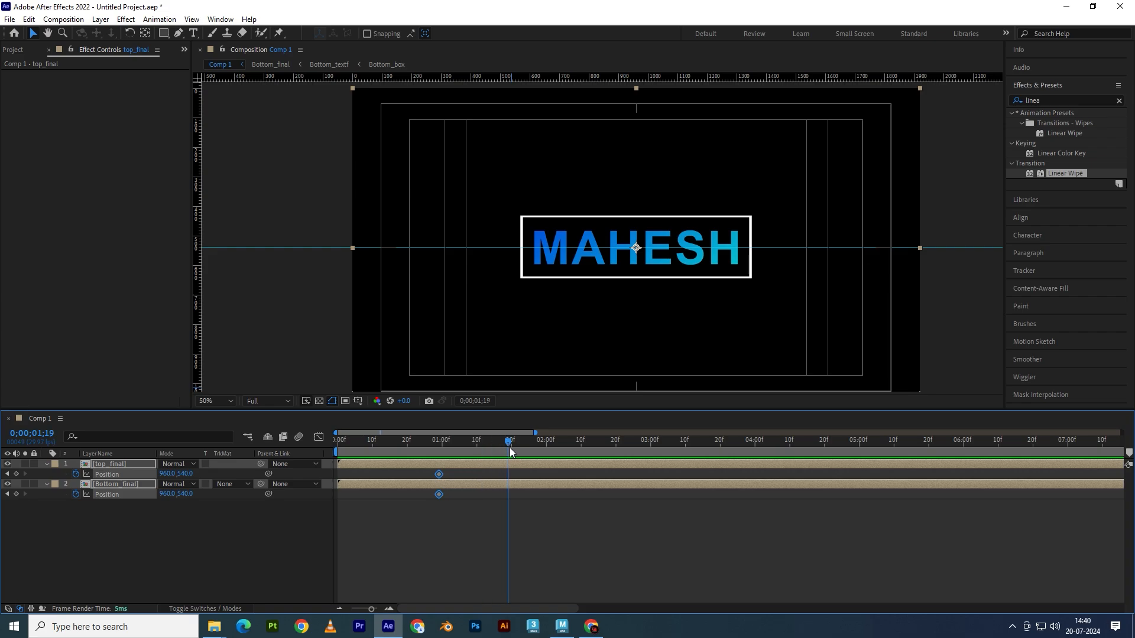
left_click(186, 522)
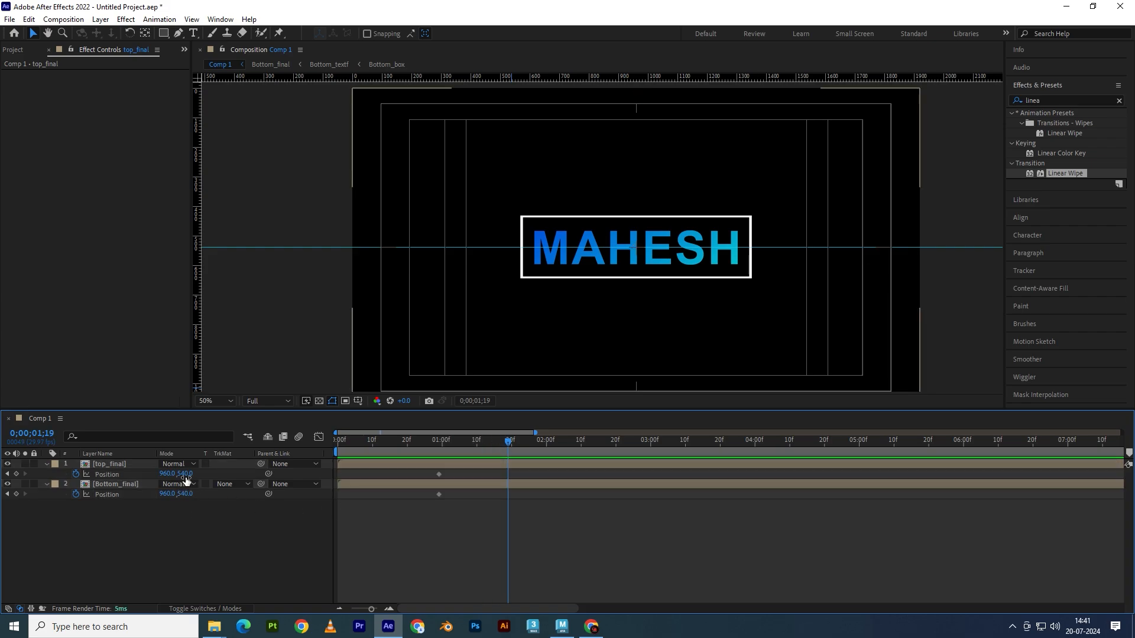
left_click_drag(185, 474, 164, 475)
key("ctrl+z")
left_click(185, 474)
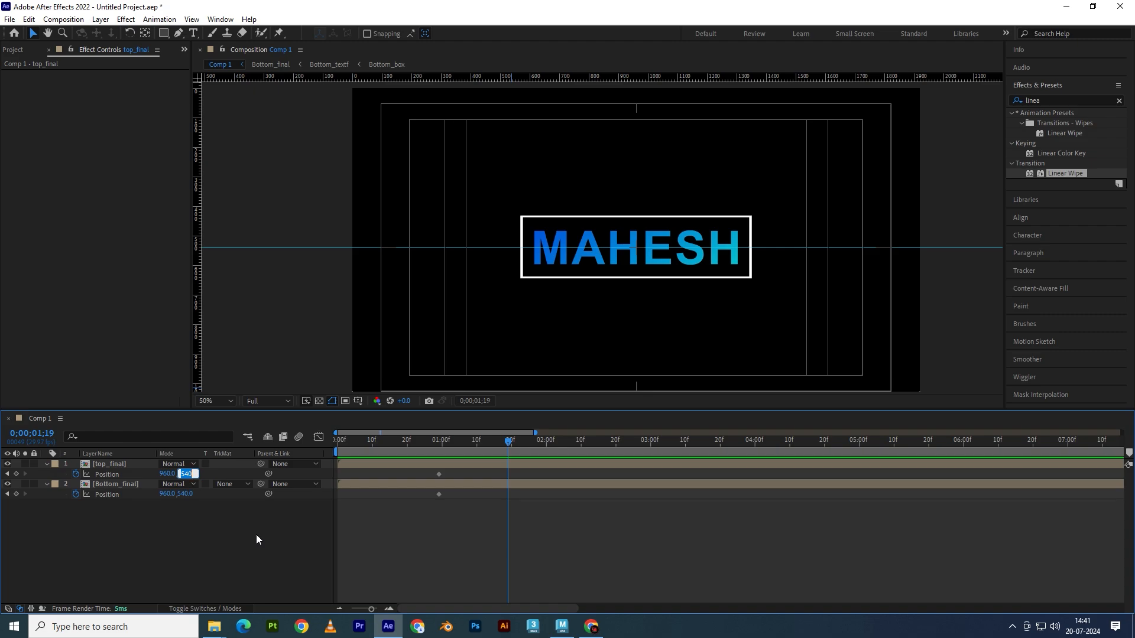
type("530")
key("Return")
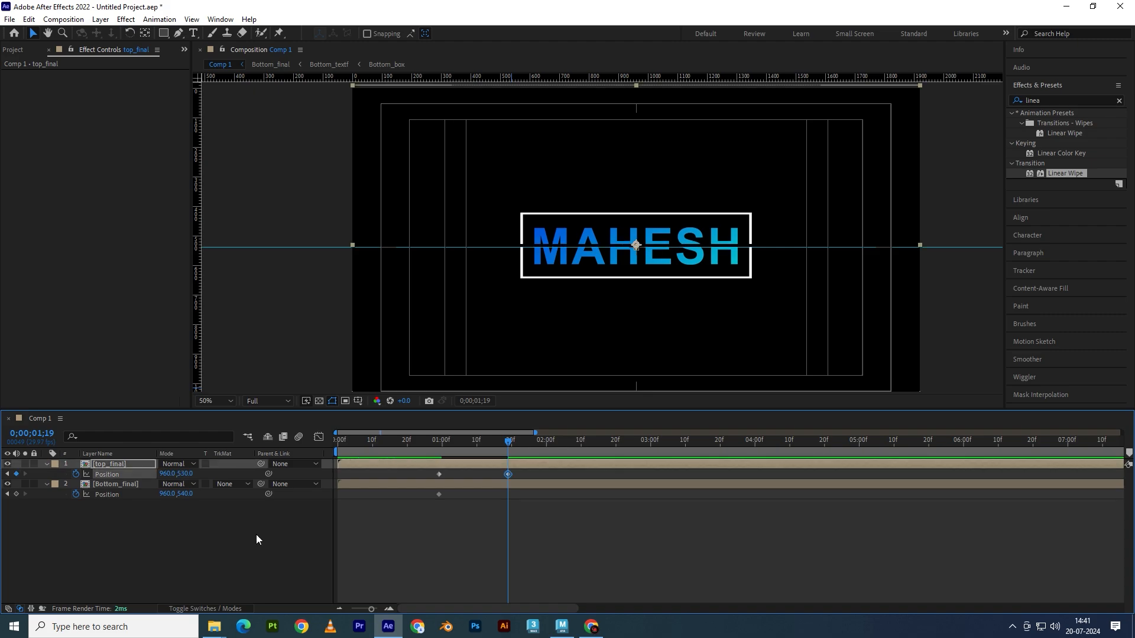
left_click(183, 475)
type("500")
key("Return")
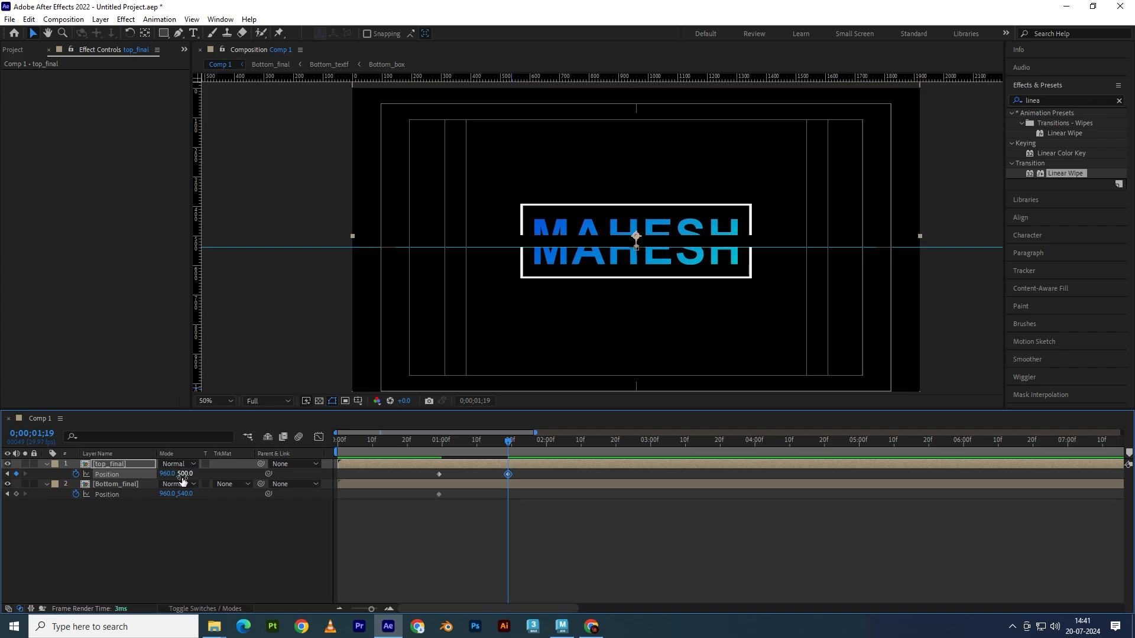
Keyframe Bottom_final's vertical position at 580 at the same frame so the lower half moves down
left_click(186, 495)
type("580")
key("Return")
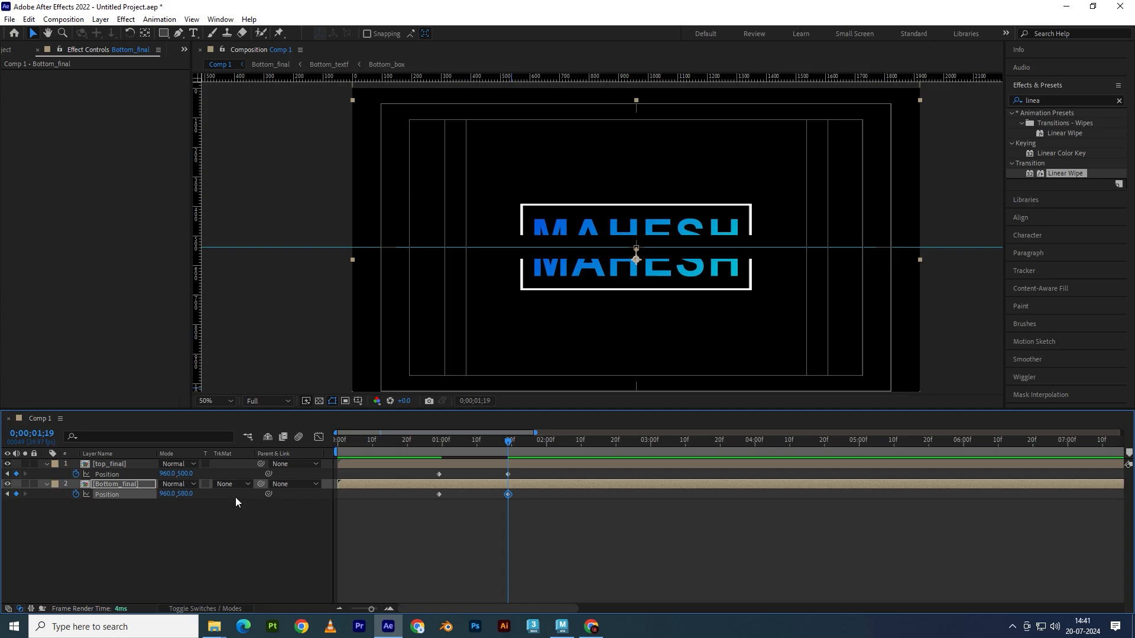
Play the composition from the first frame to check the split animation, and park the playhead at 0;00;01;27
key("Home")
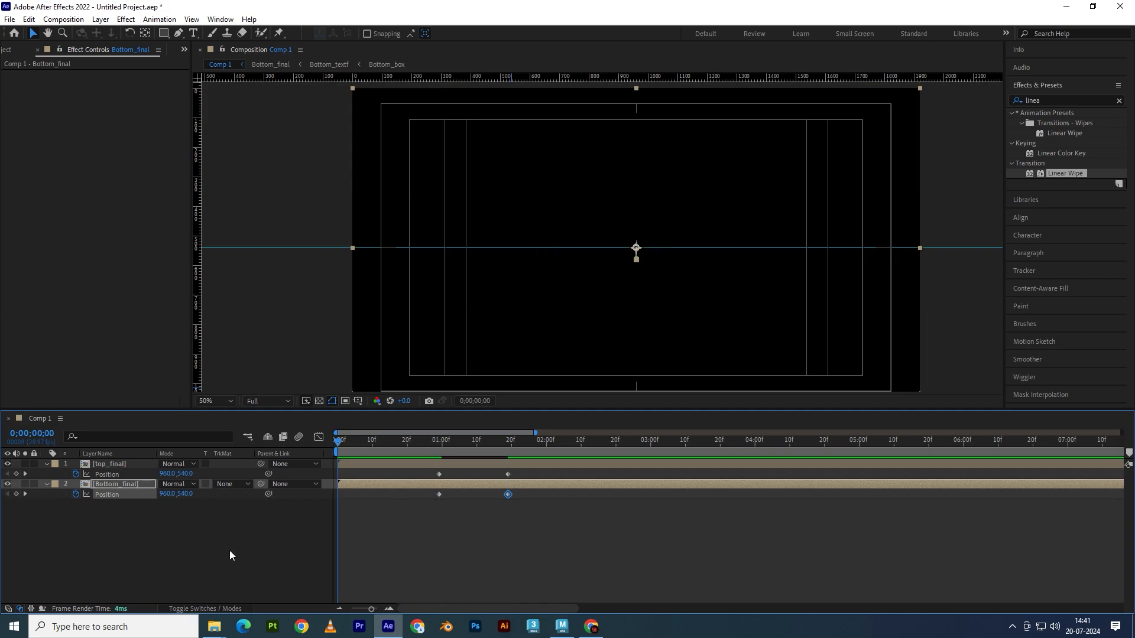
key("space")
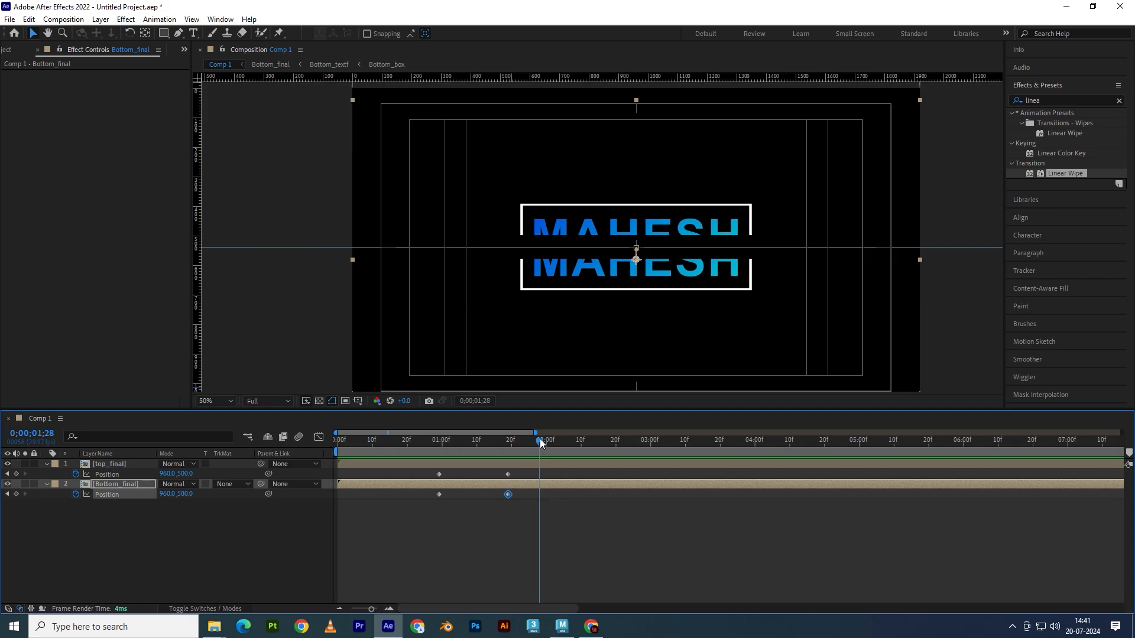
mouse_move(540, 440)
left_mouse_down()
mouse_move(431, 438)
mouse_move(537, 445)
left_mouse_up()
key("space")
Add a text layer reading "Instructor" in the gap between the two title halves
left_click(286, 365)
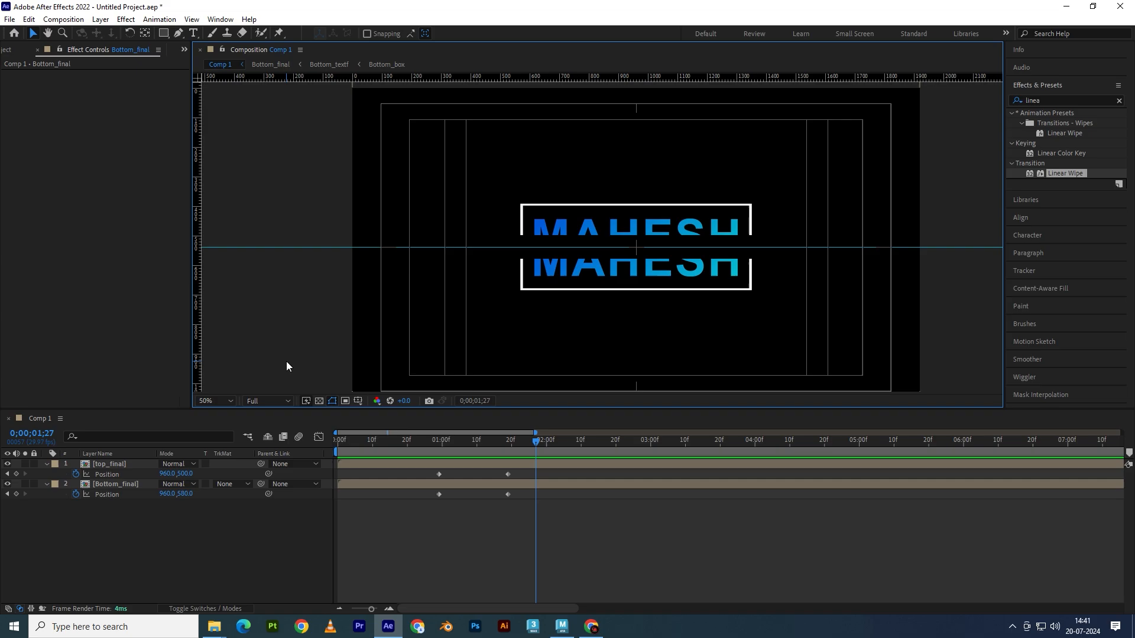
left_click(193, 33)
key("/")
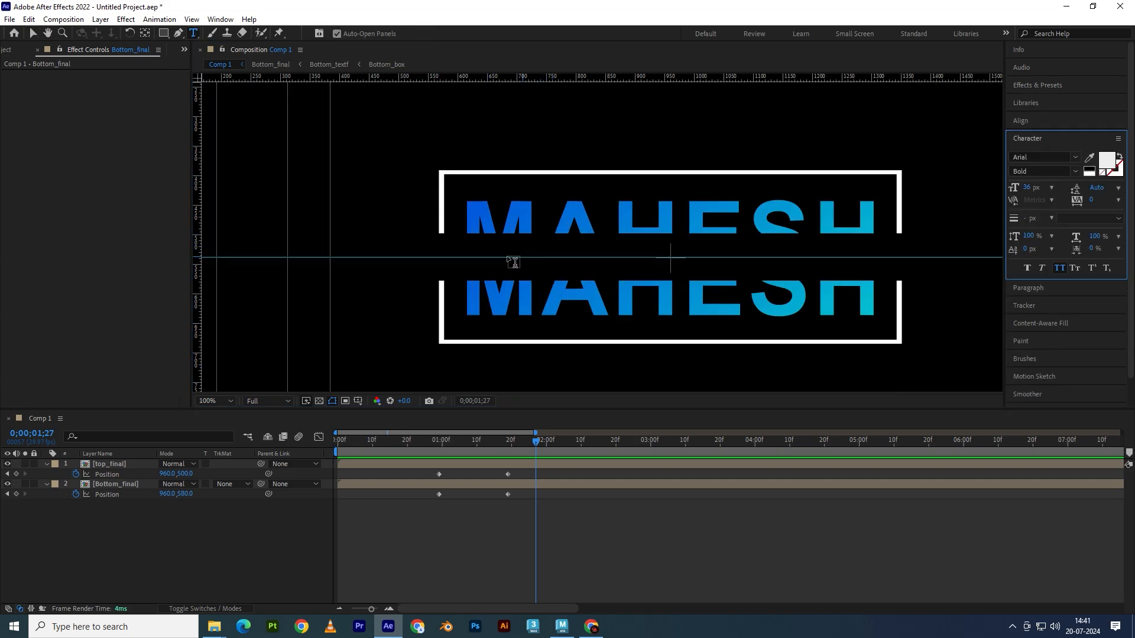
left_click(480, 260)
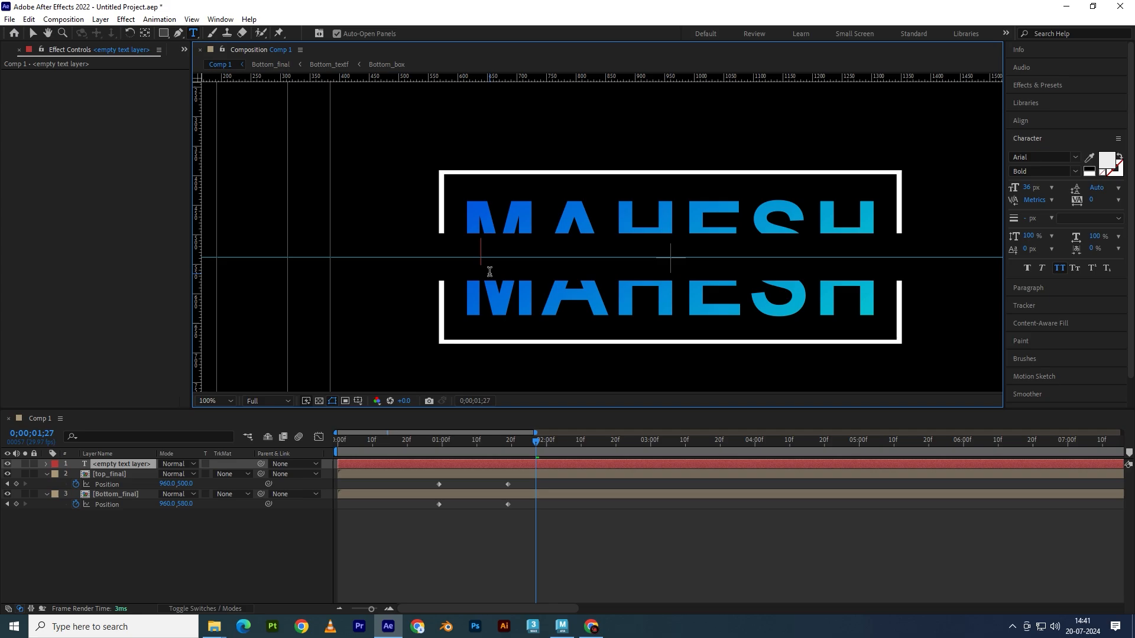
type("Ins")
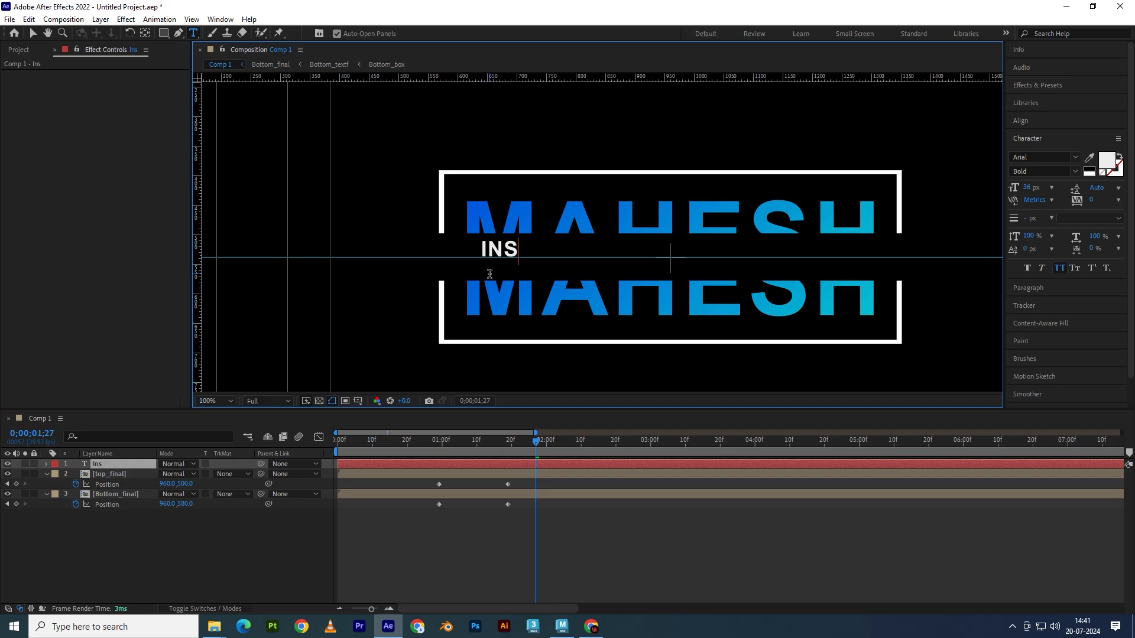
type("tructo")
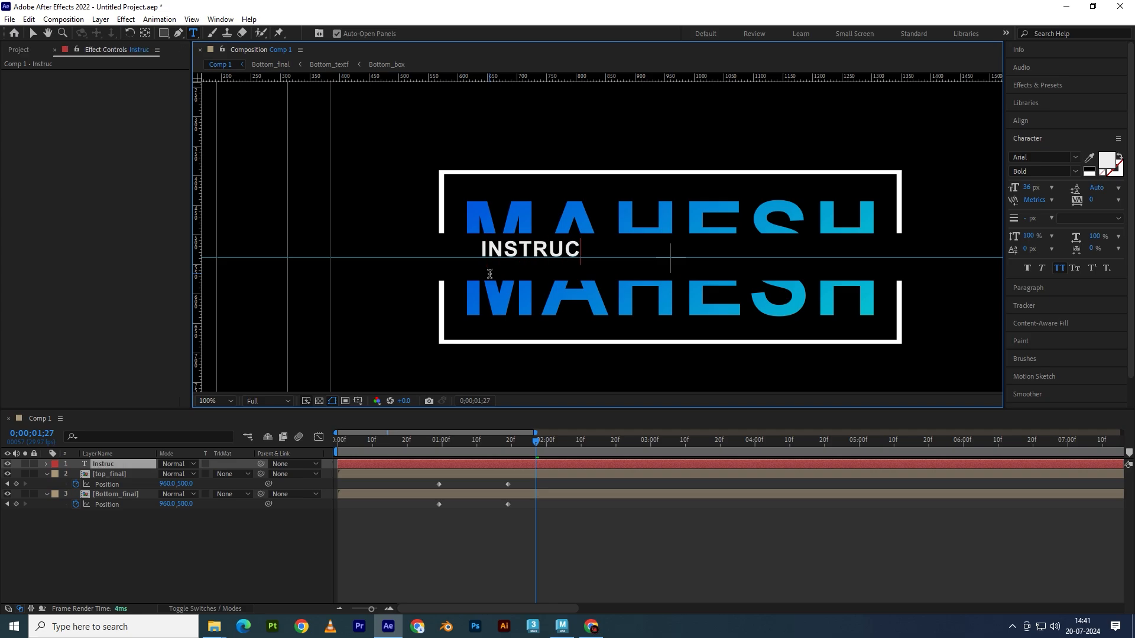
type("r")
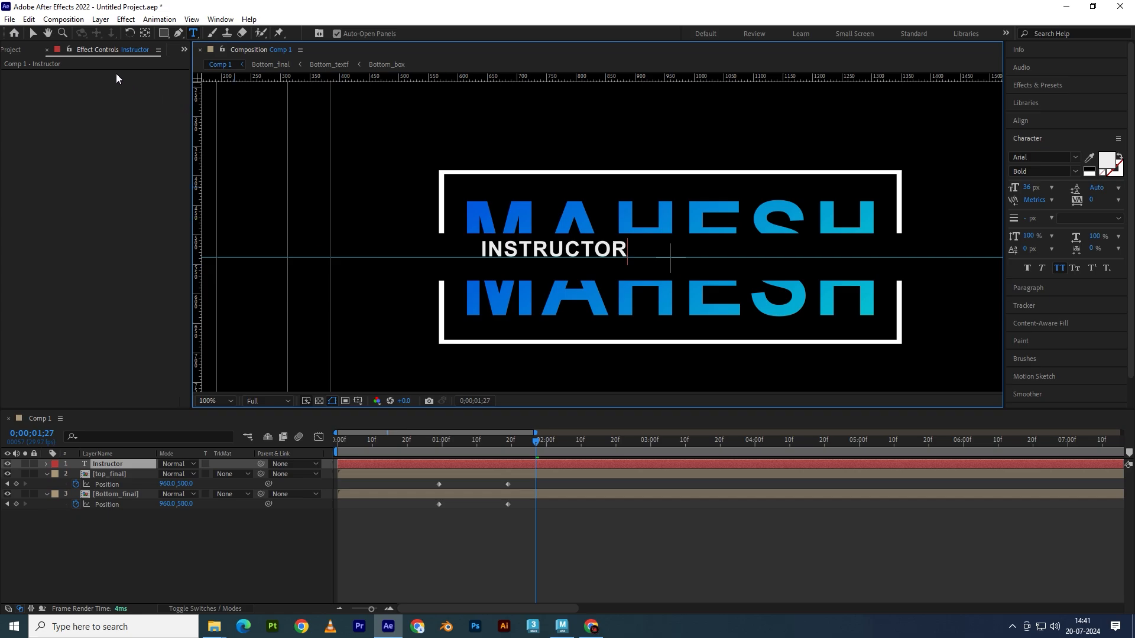
left_click(33, 34)
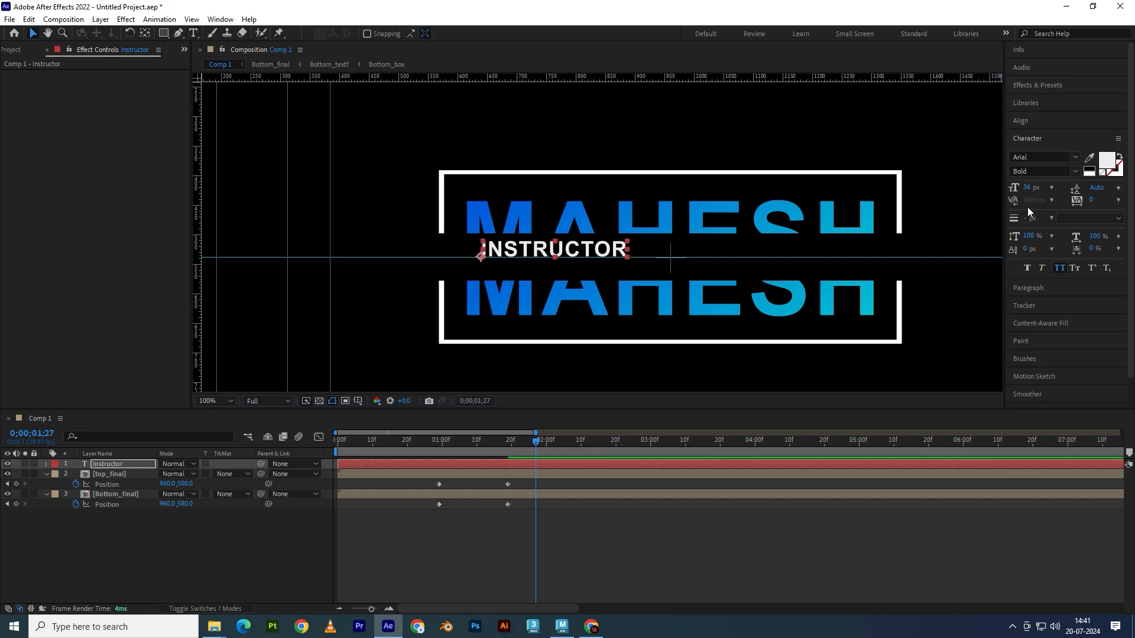
Centre the Instructor layer's anchor point in its text and align the layer horizontally and vertically to the composition centre
left_click(146, 34)
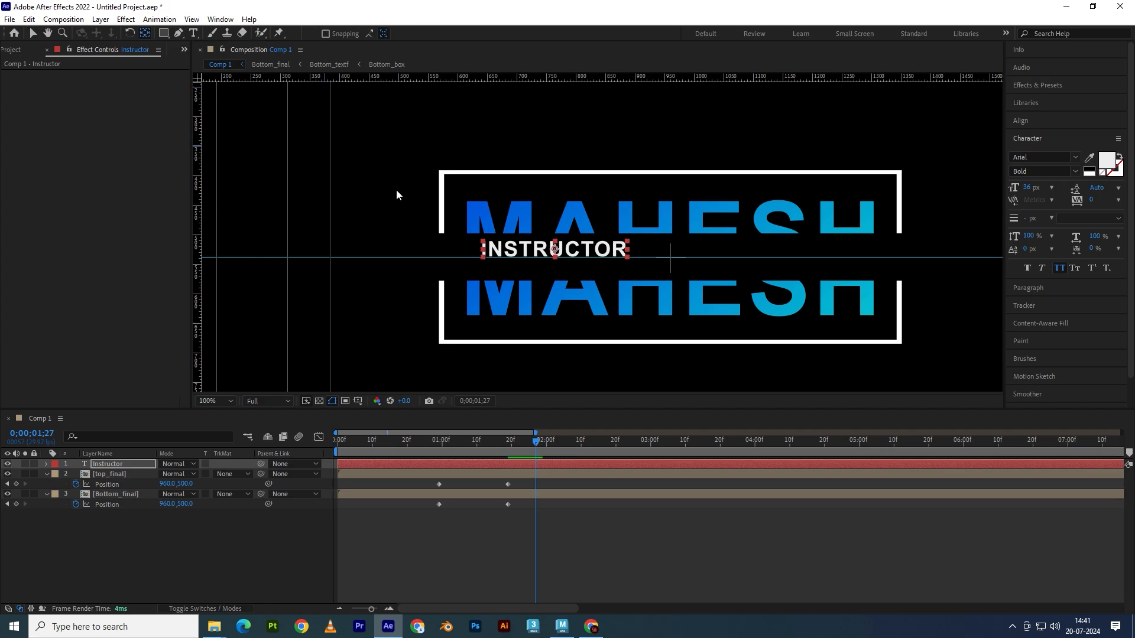
key("ctrl+alt+Home")
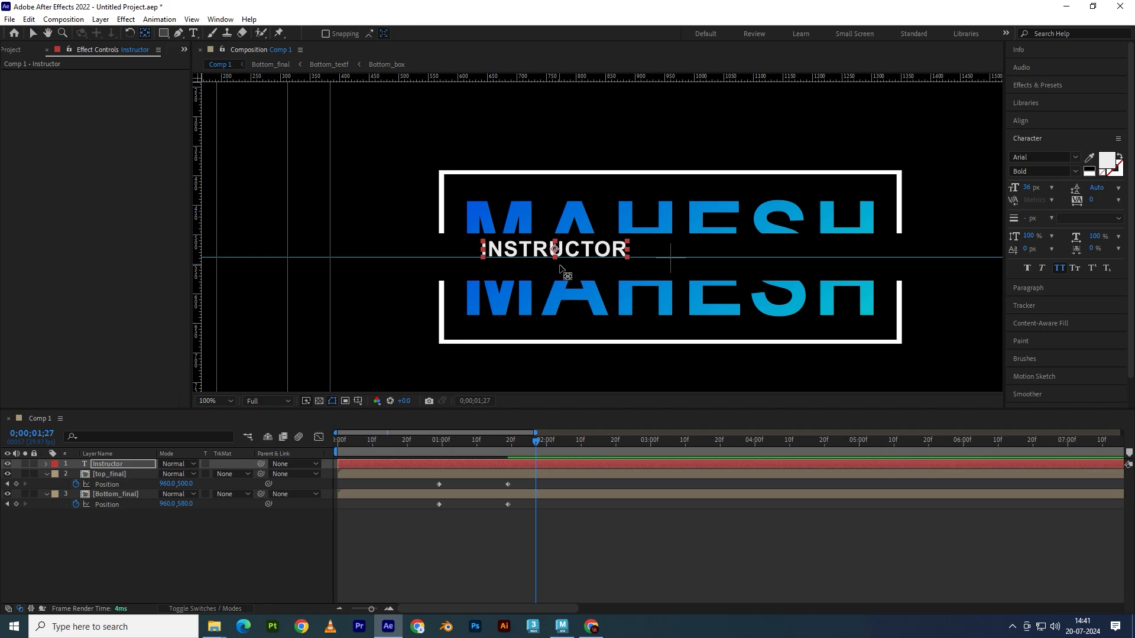
left_click(1036, 122)
left_click(1037, 150)
left_click(1098, 151)
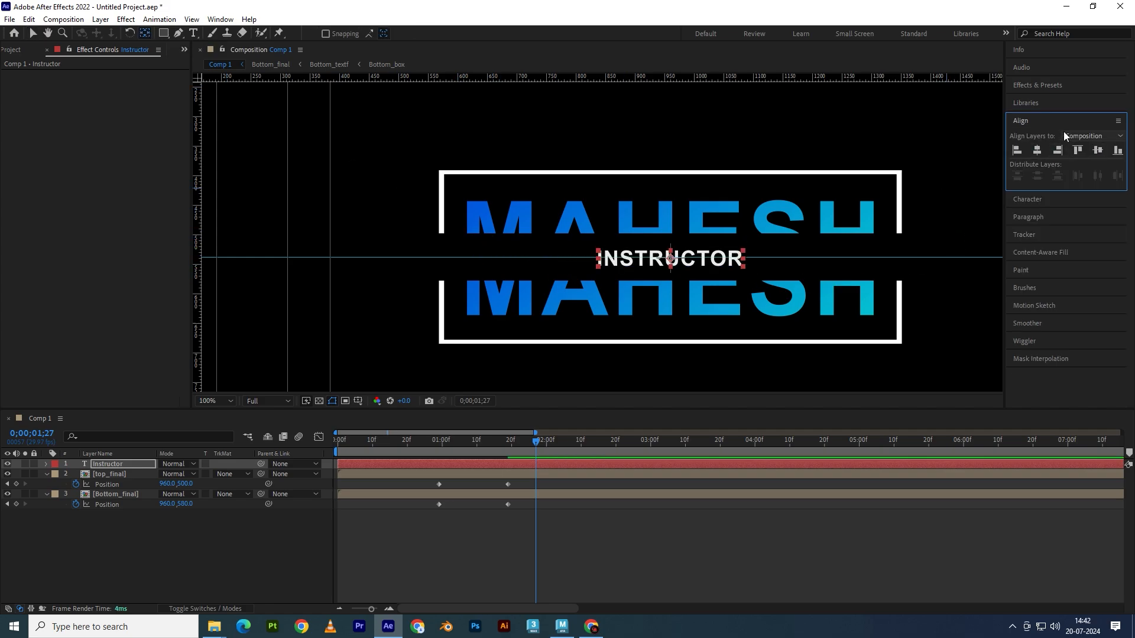
Set the Instructor text's tracking to 500
left_click(1020, 120)
left_click(1030, 141)
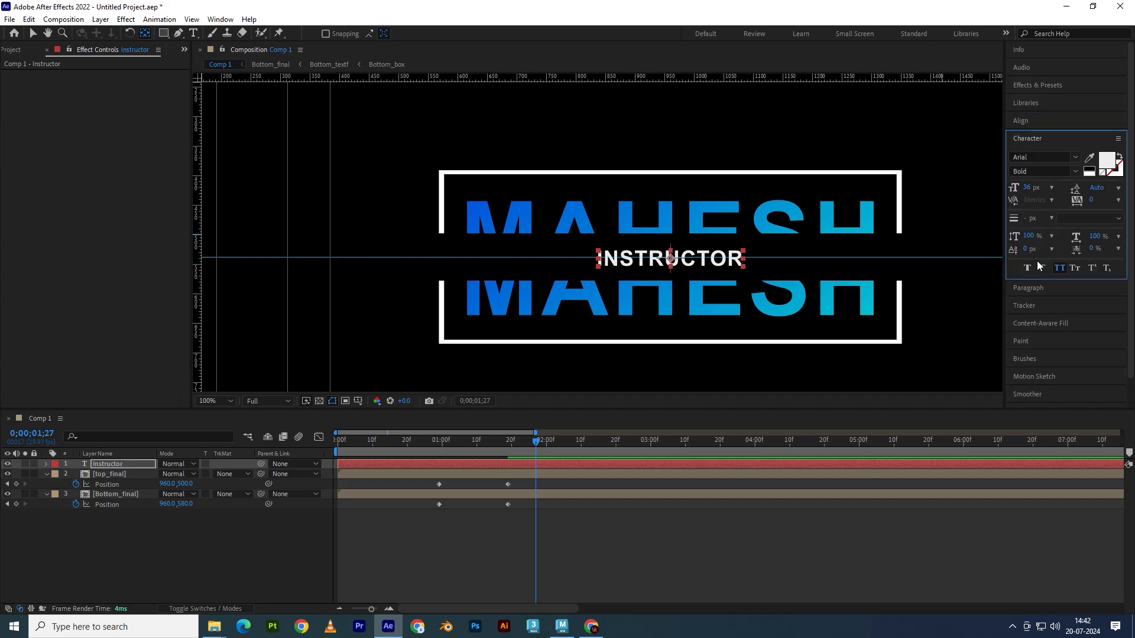
left_click_drag(1093, 239, 1118, 239)
key("ctrl+z")
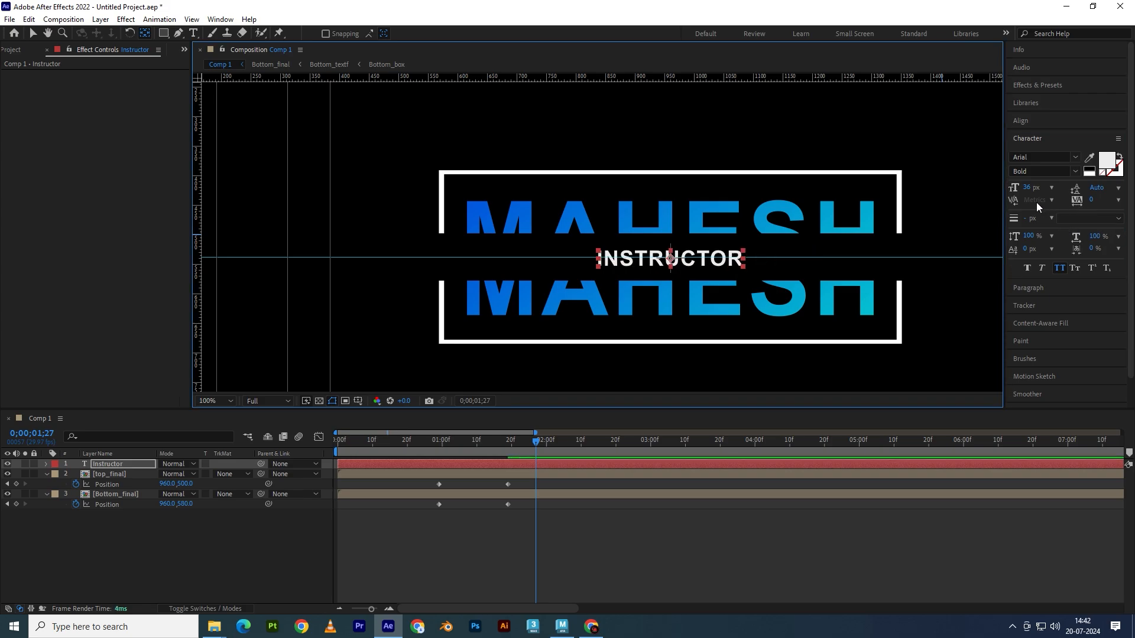
mouse_move(1084, 200)
left_mouse_down()
mouse_move(1106, 204)
mouse_move(1094, 197)
left_mouse_up()
left_click(1094, 200)
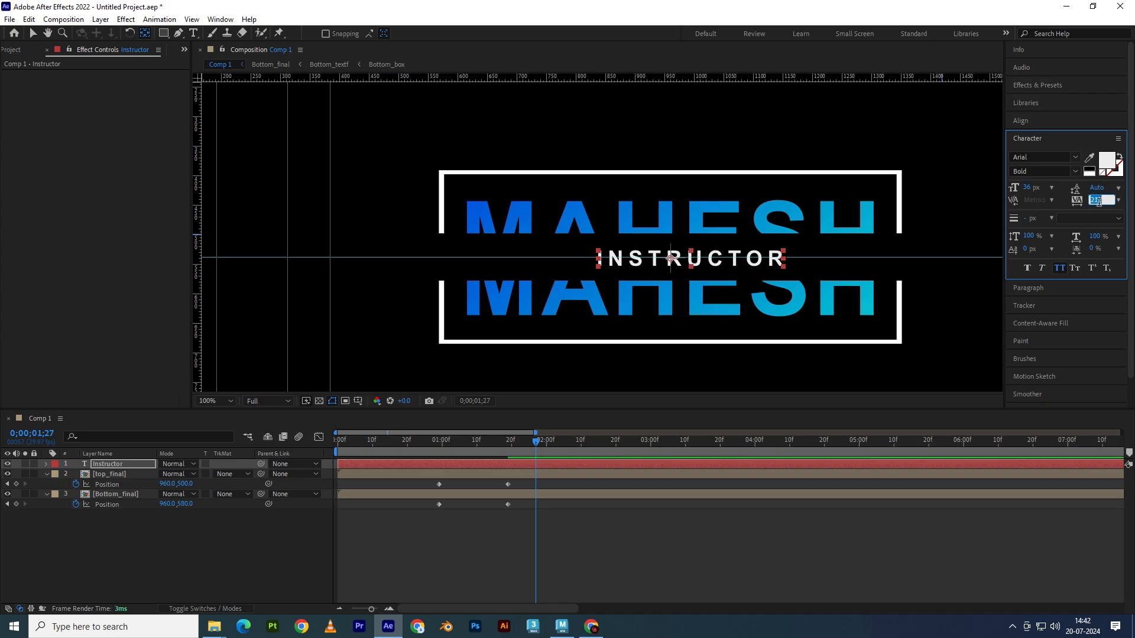
type("500")
key("Return")
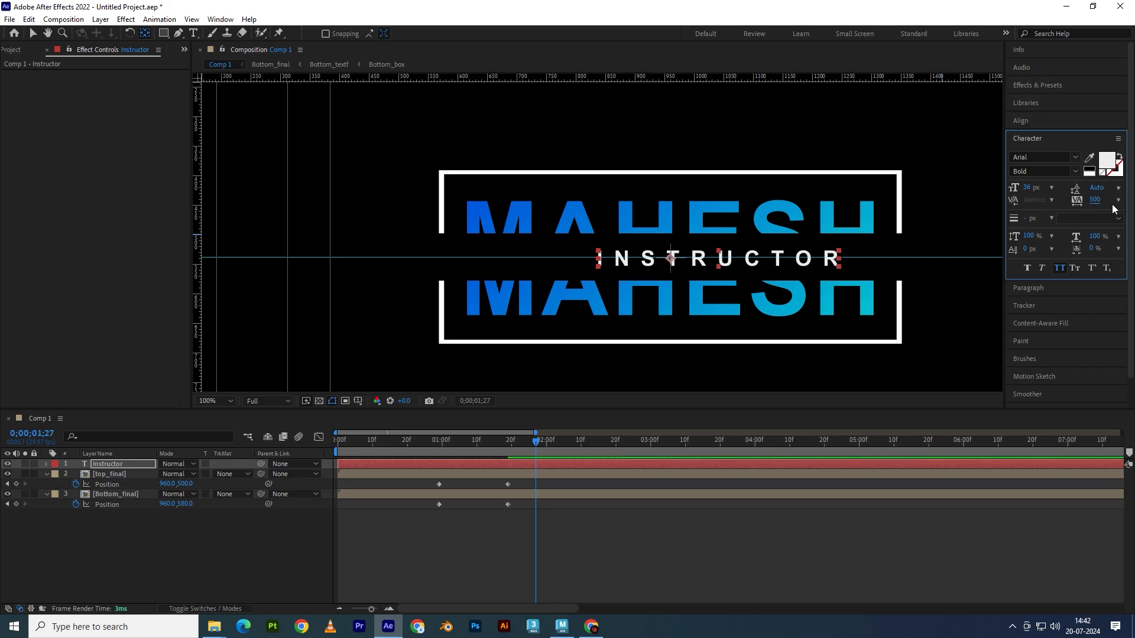
Scale the Instructor text up to 163% and align it horizontally to the composition centre
key("comma")
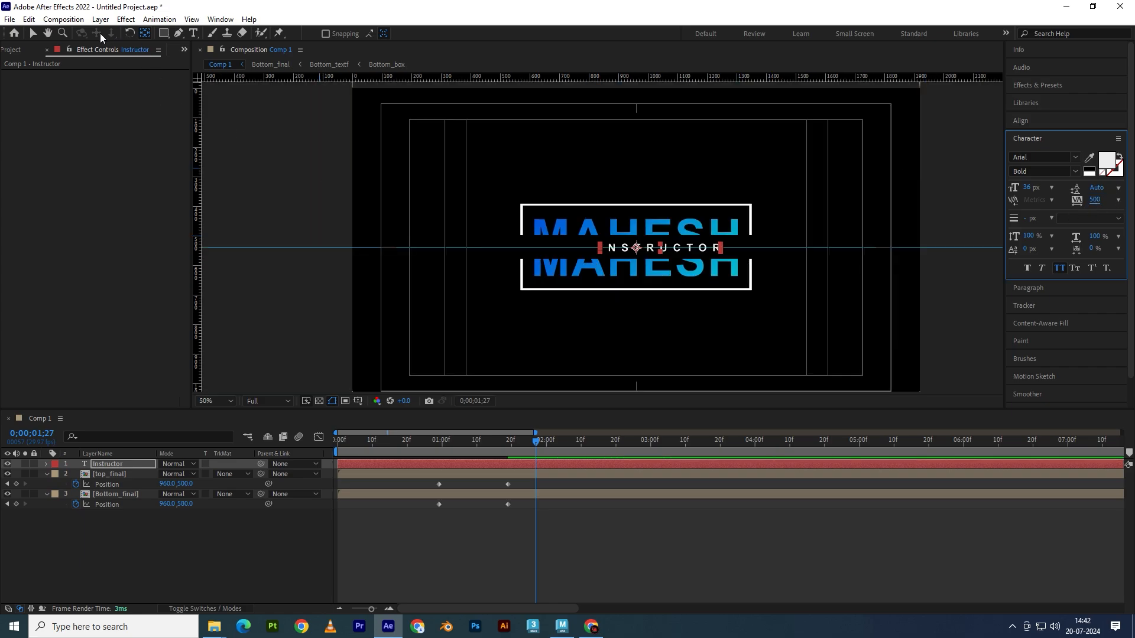
left_click(33, 33)
key("s")
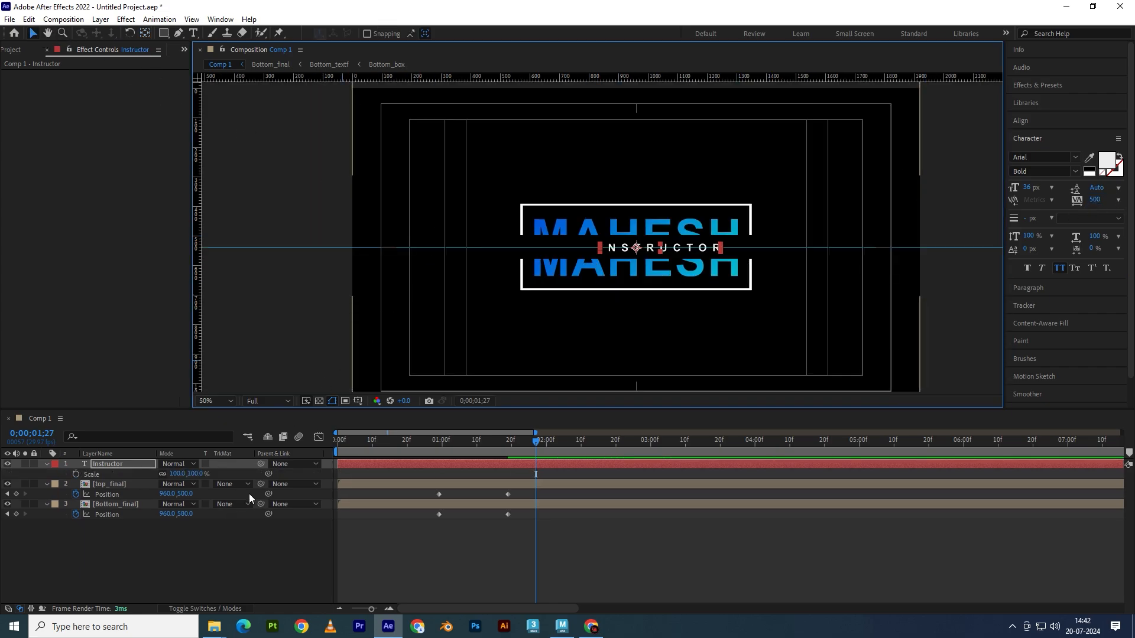
left_click_drag(176, 474, 214, 475)
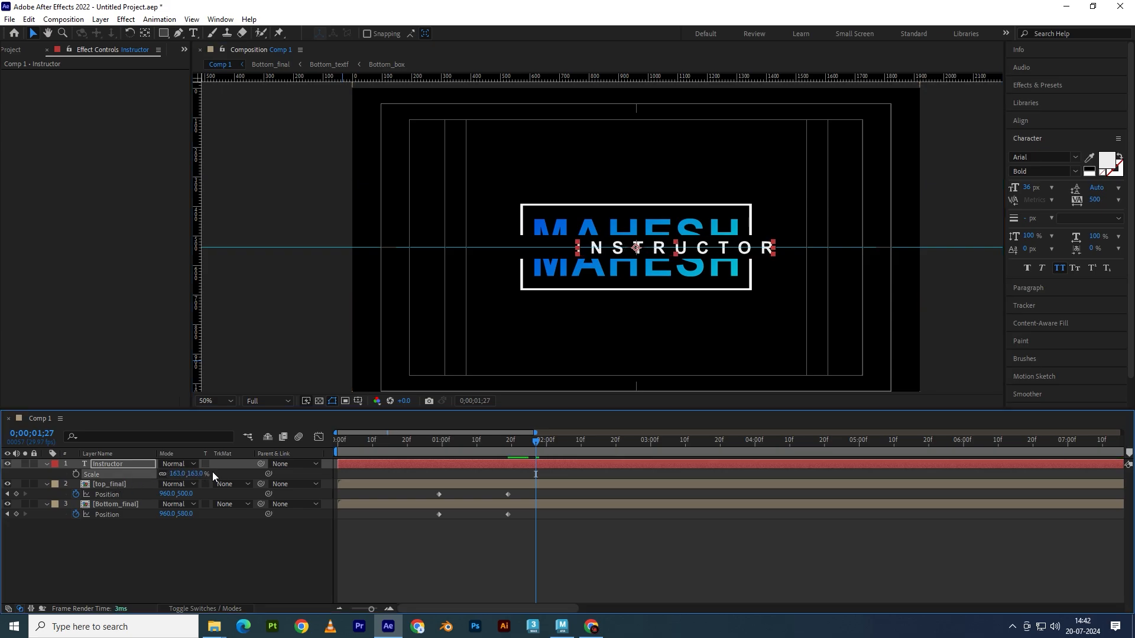
left_click(1021, 120)
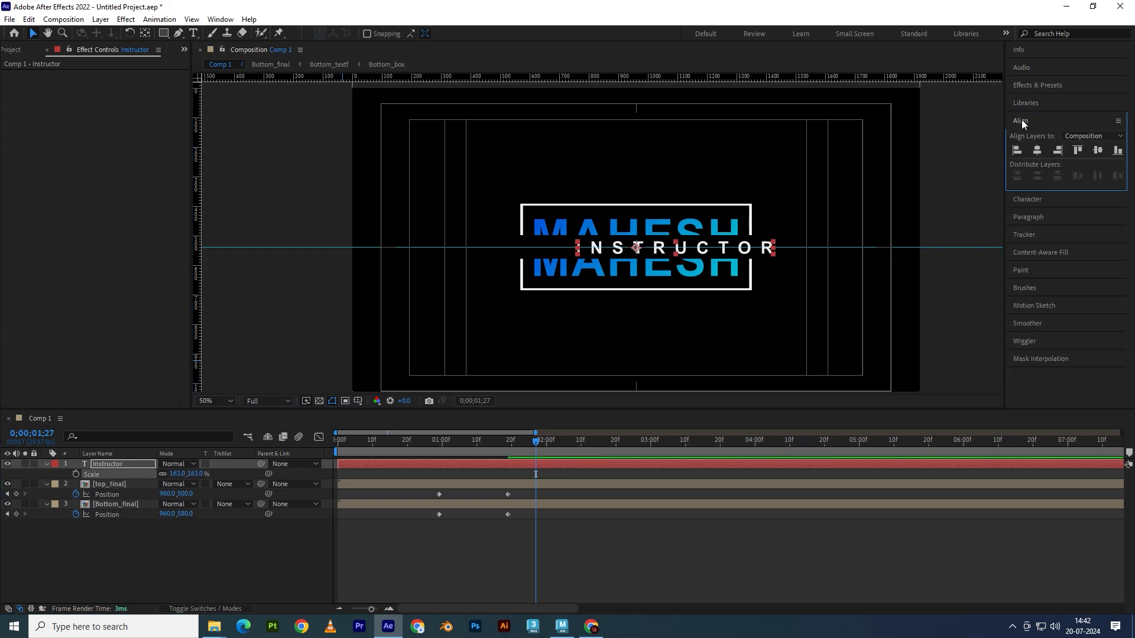
left_click(1037, 151)
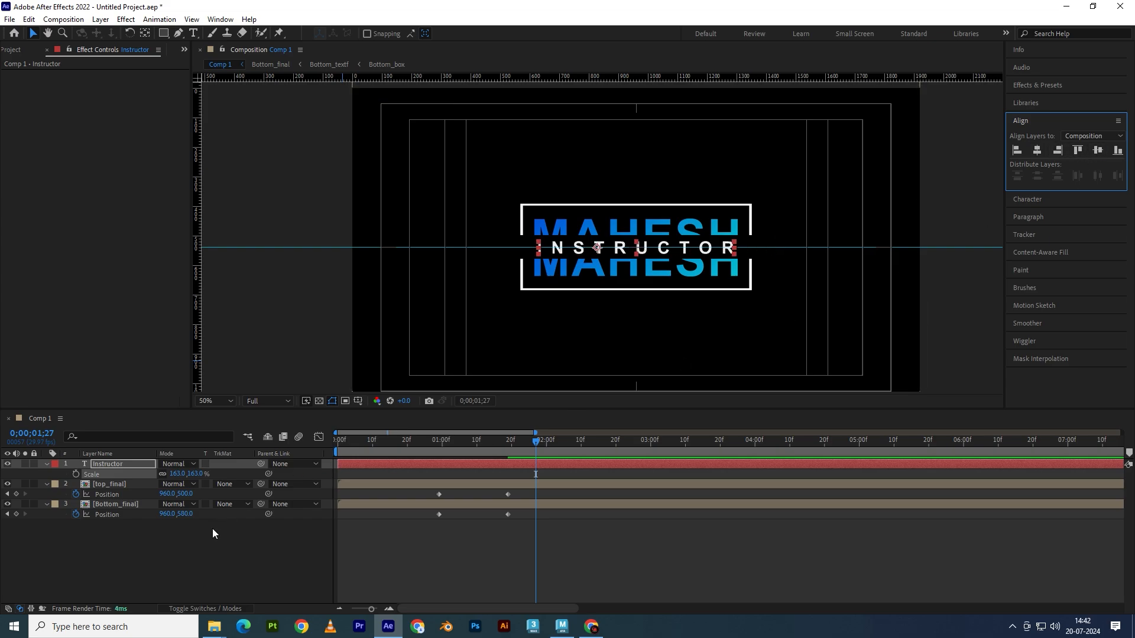
scroll(660, 235, "up", 1)
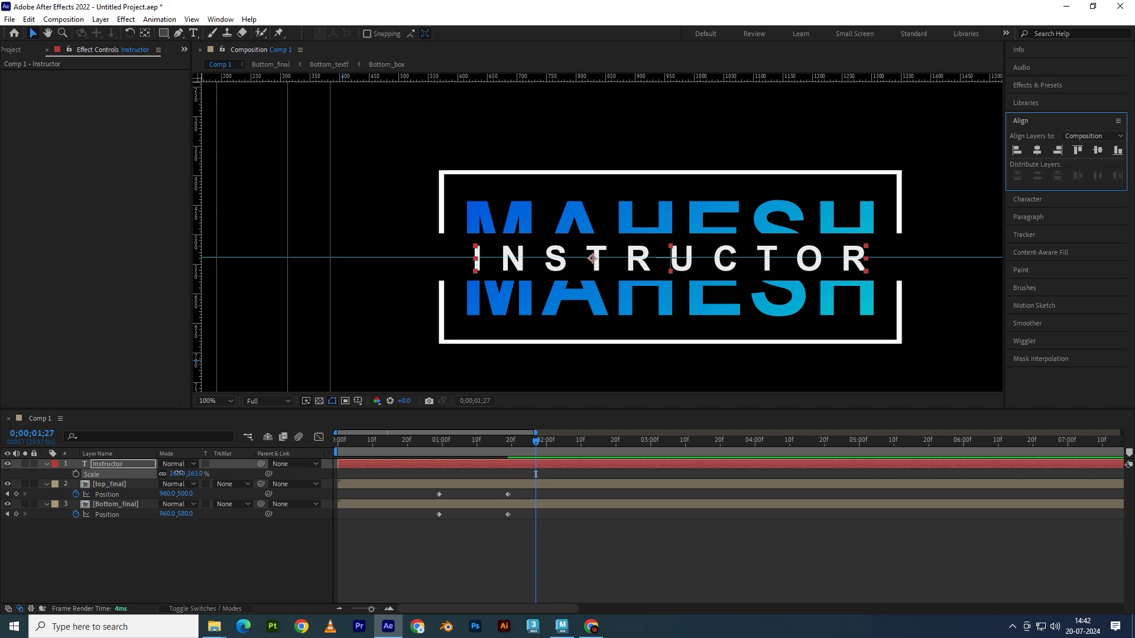
Reduce the Instructor layer's scale to 144% and set its text tracking to 800
left_click_drag(177, 473, 180, 474)
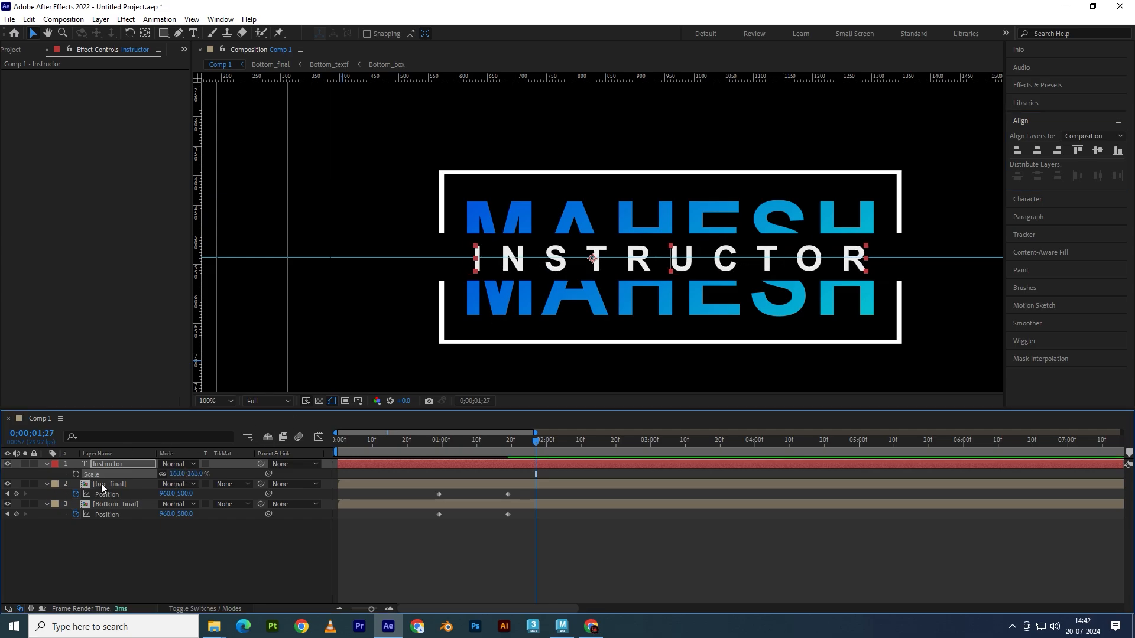
left_click_drag(178, 474, 166, 476)
left_click(1028, 201)
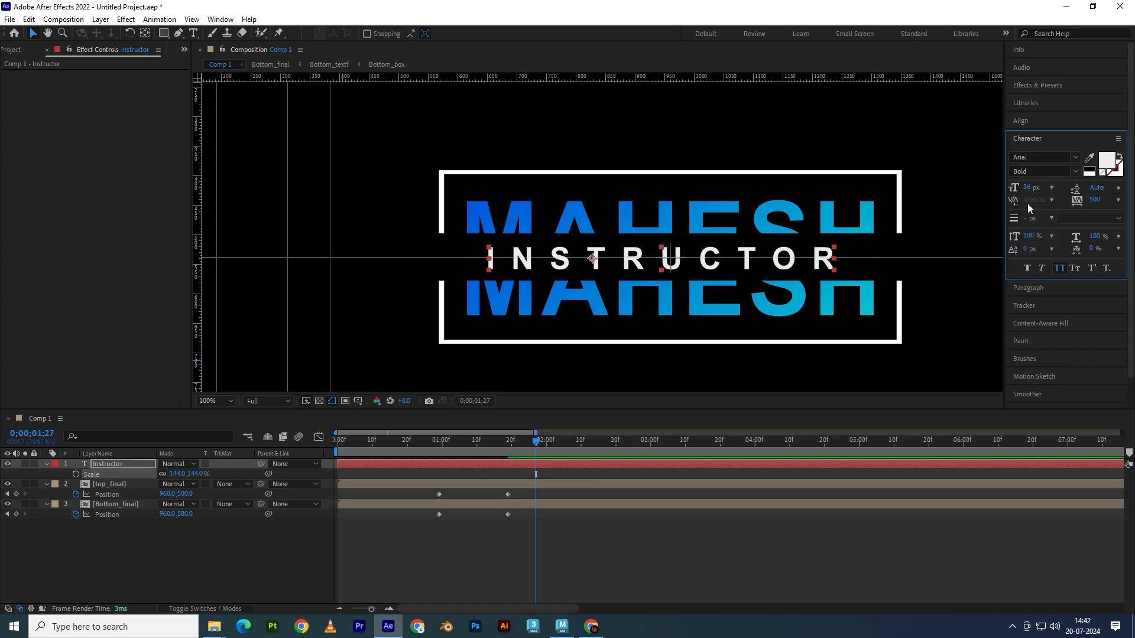
left_click(1096, 201)
type("800")
key("Return")
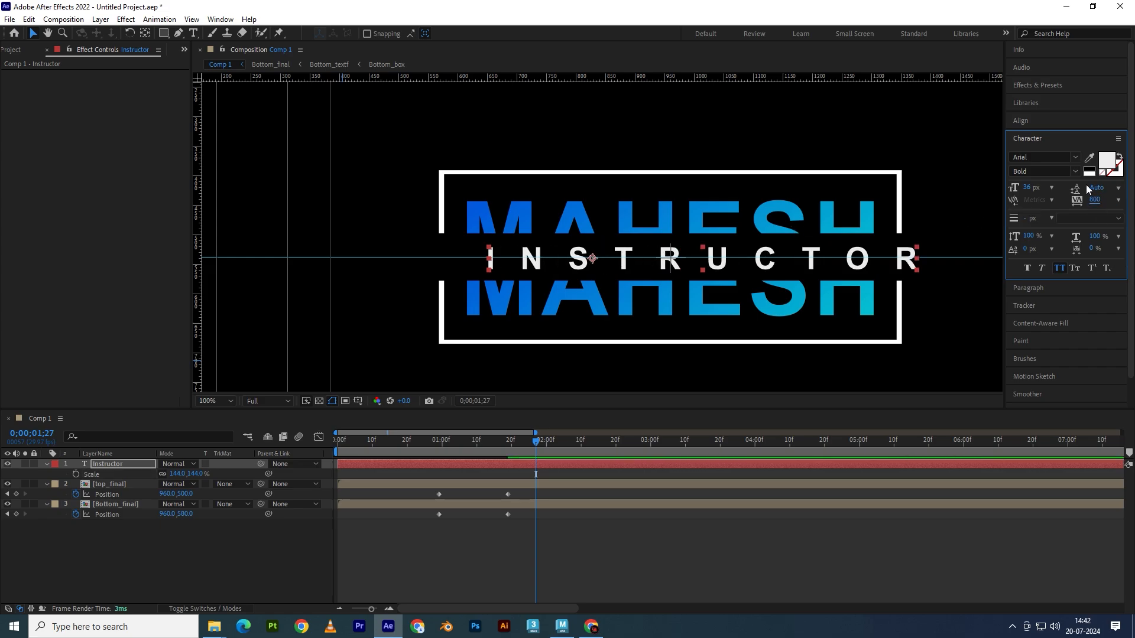
Align the widened Instructor text horizontally to the composition centre
left_click(1037, 123)
left_click(1037, 151)
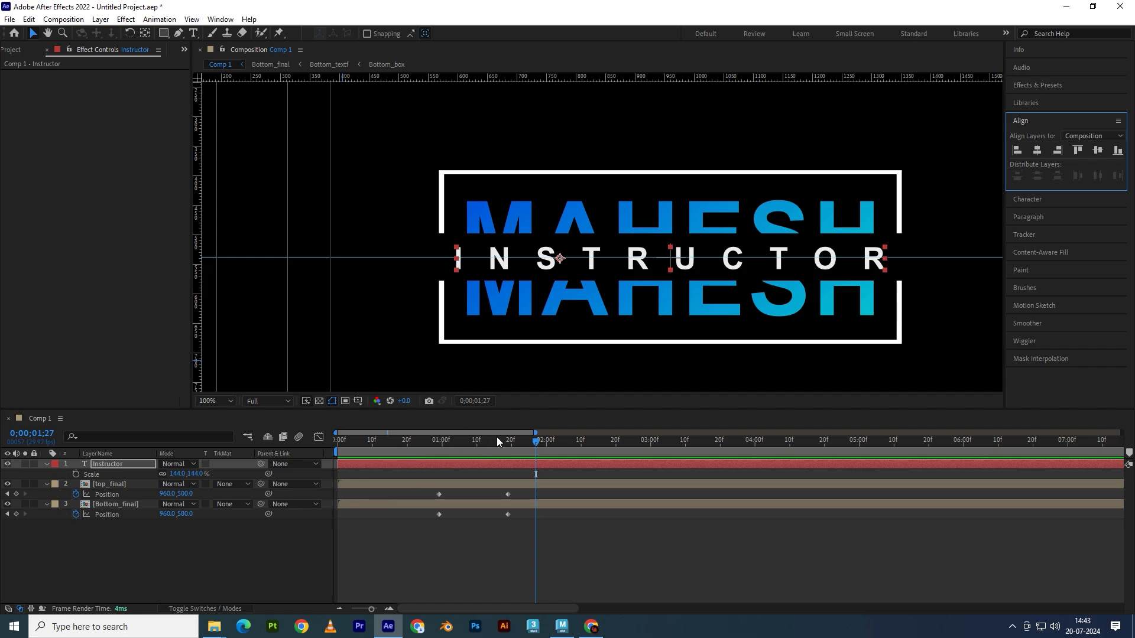
left_click(1038, 148)
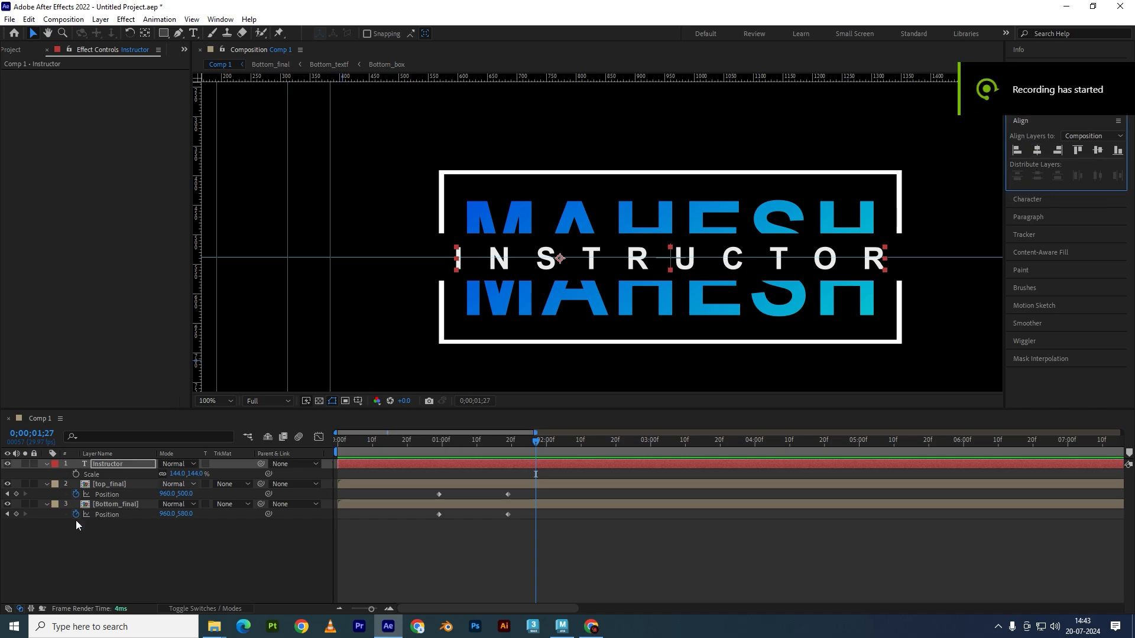
Set the Instructor layer's scale to 135% and recentre it horizontally in the composition
left_click_drag(175, 477, 169, 474)
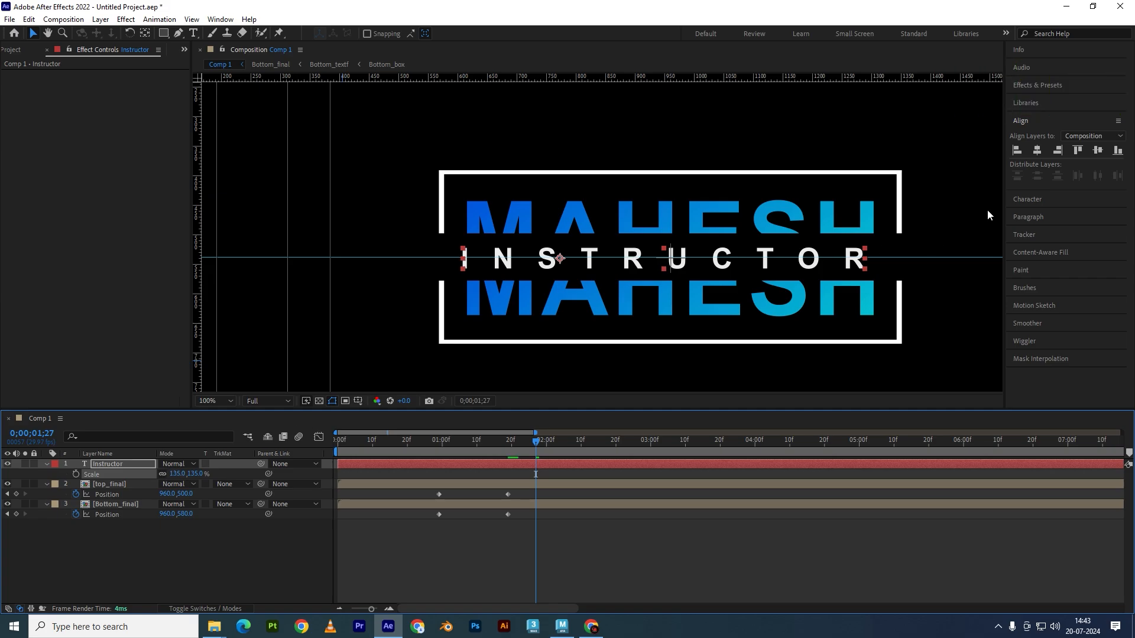
left_click(1038, 153)
left_click(1038, 154)
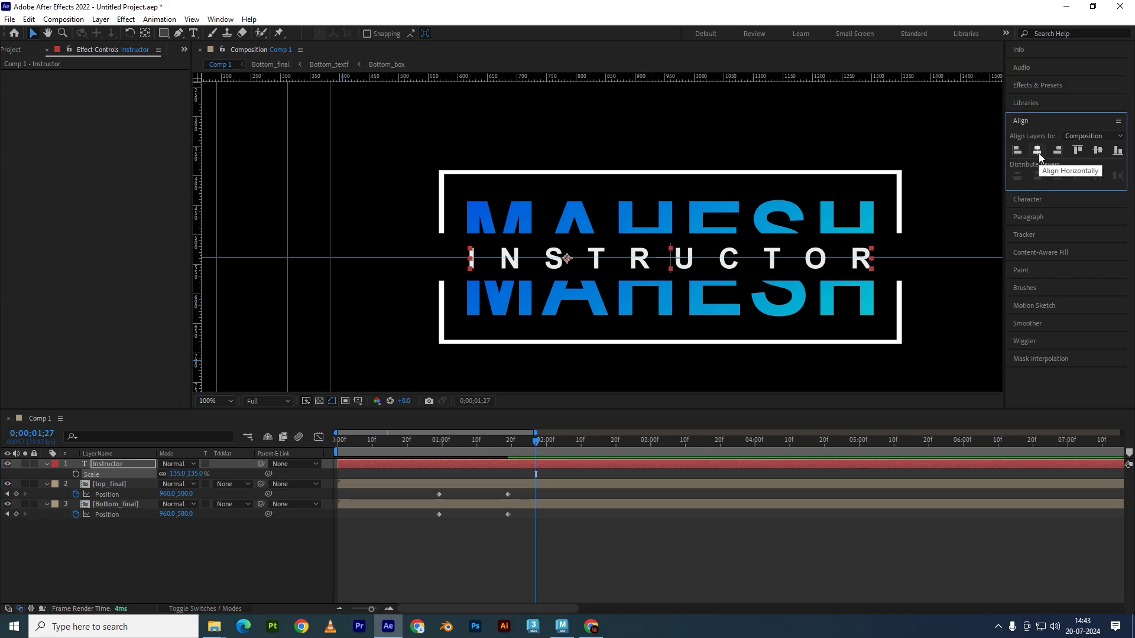
left_click(278, 547)
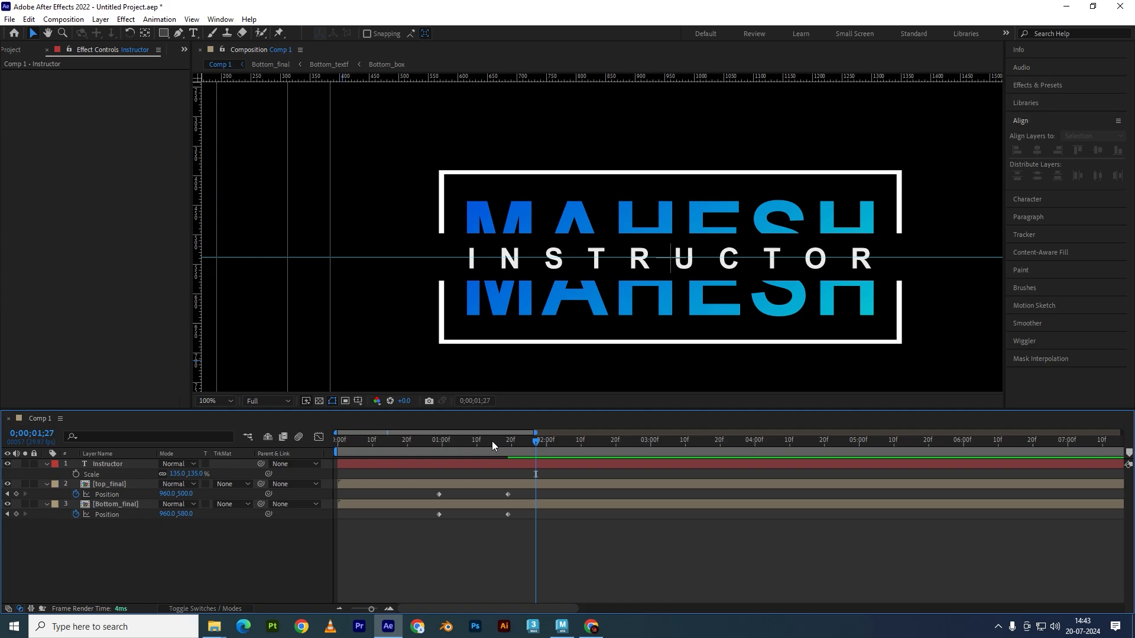
Move the playhead back to the first Position keyframes at 0;00;00;29
scroll(483, 312, "down", 2)
mouse_move(532, 446)
left_mouse_down()
mouse_move(364, 447)
mouse_move(523, 454)
left_mouse_up()
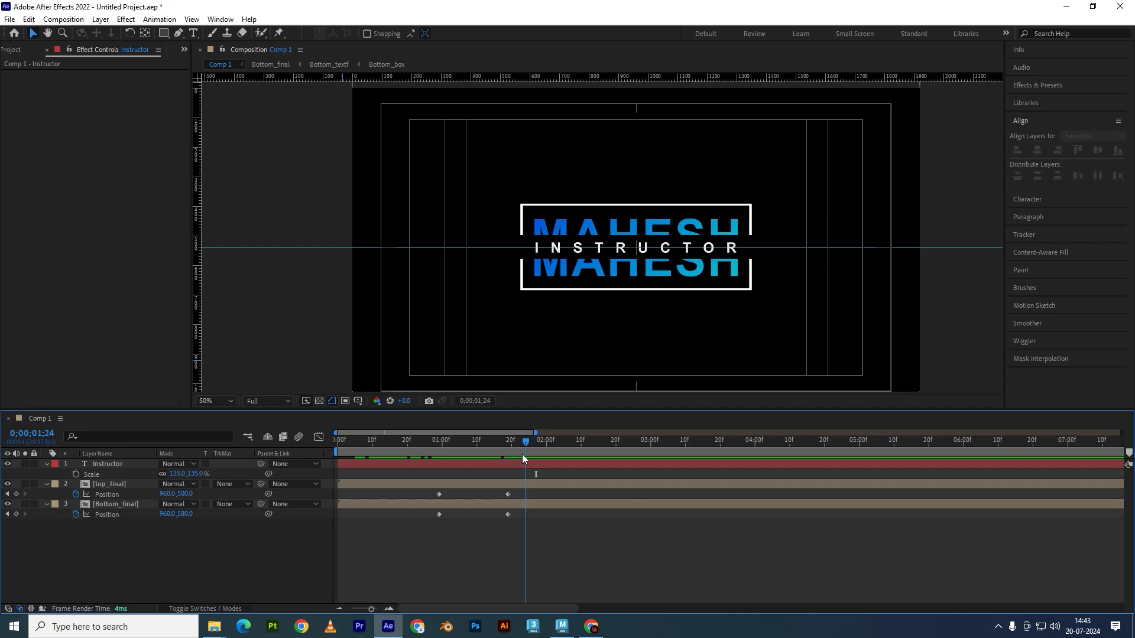
left_click_drag(522, 454, 436, 465)
left_click(303, 329)
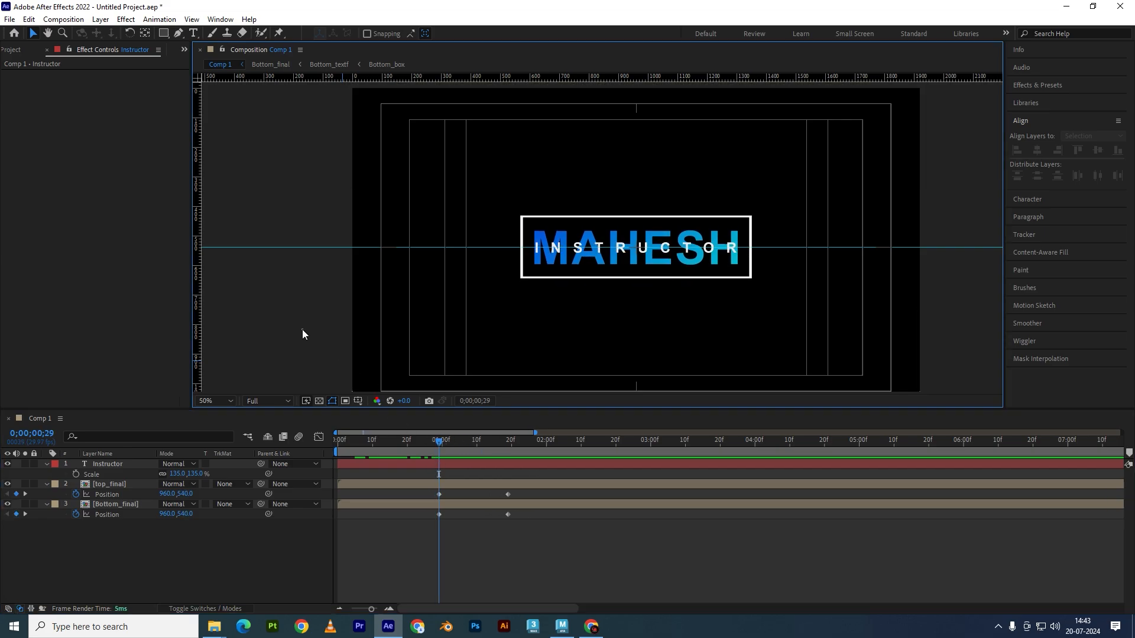
Collapse the properties of all three layers and try hiding the top_final and Bottom_final layers
left_click(132, 485)
left_click(119, 504, "ctrl")
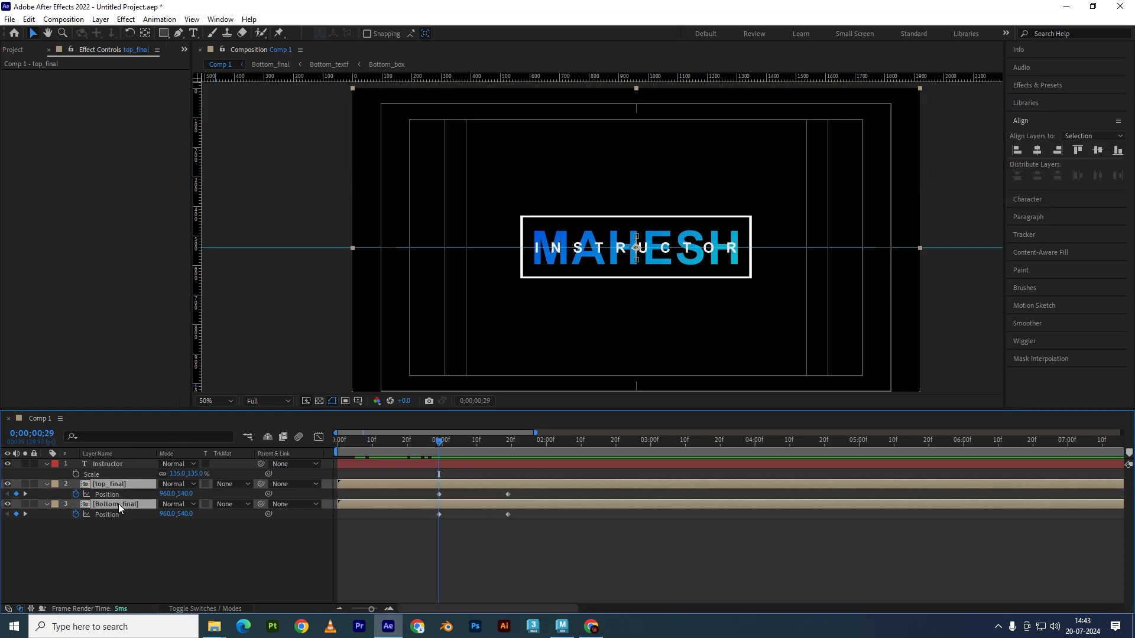
key("u")
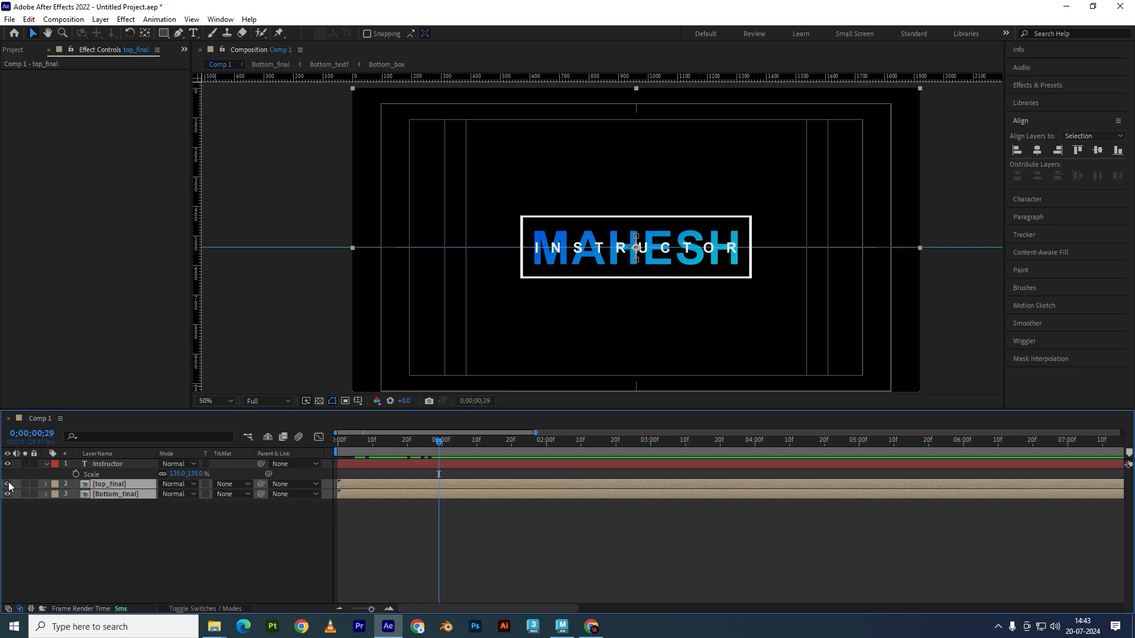
left_click_drag(7, 484, 7, 495)
left_click(282, 346)
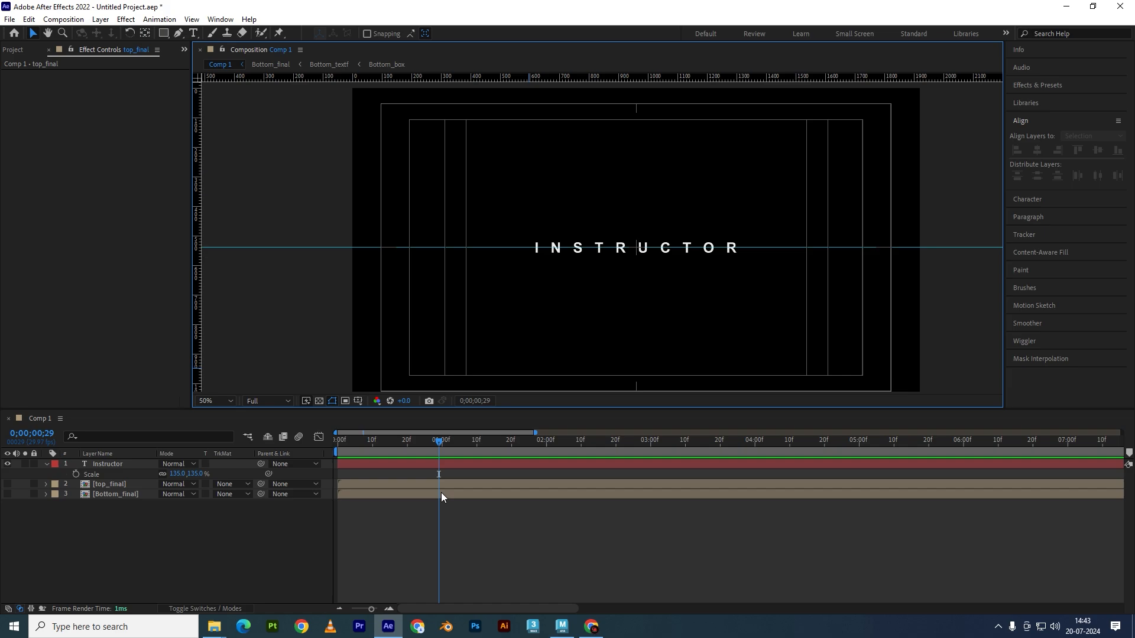
key("u")
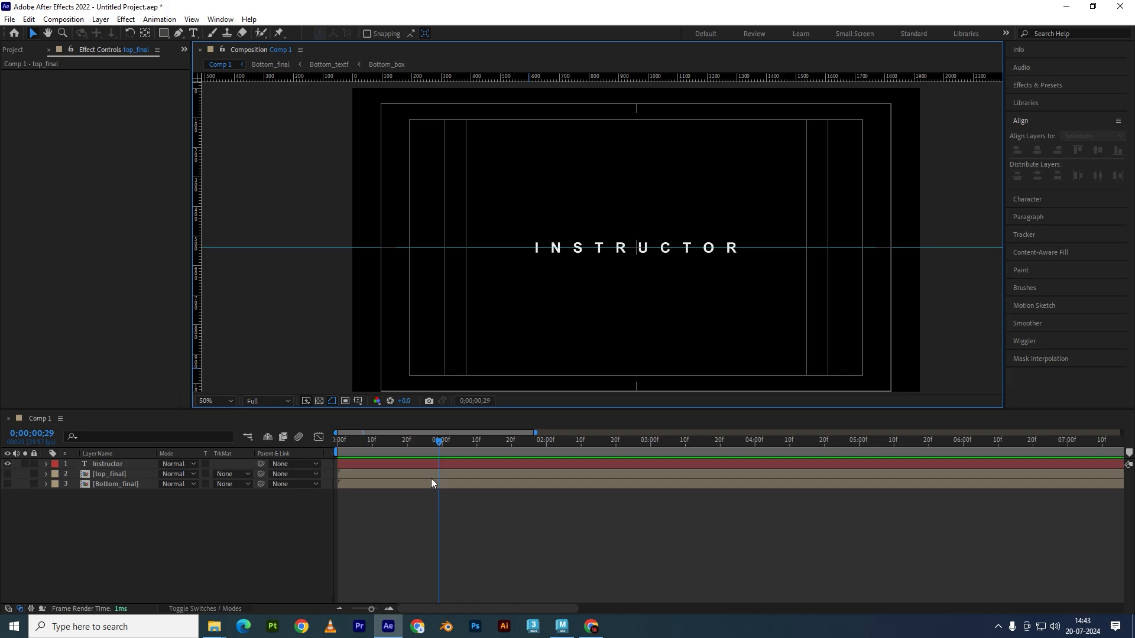
key("ctrl+z")
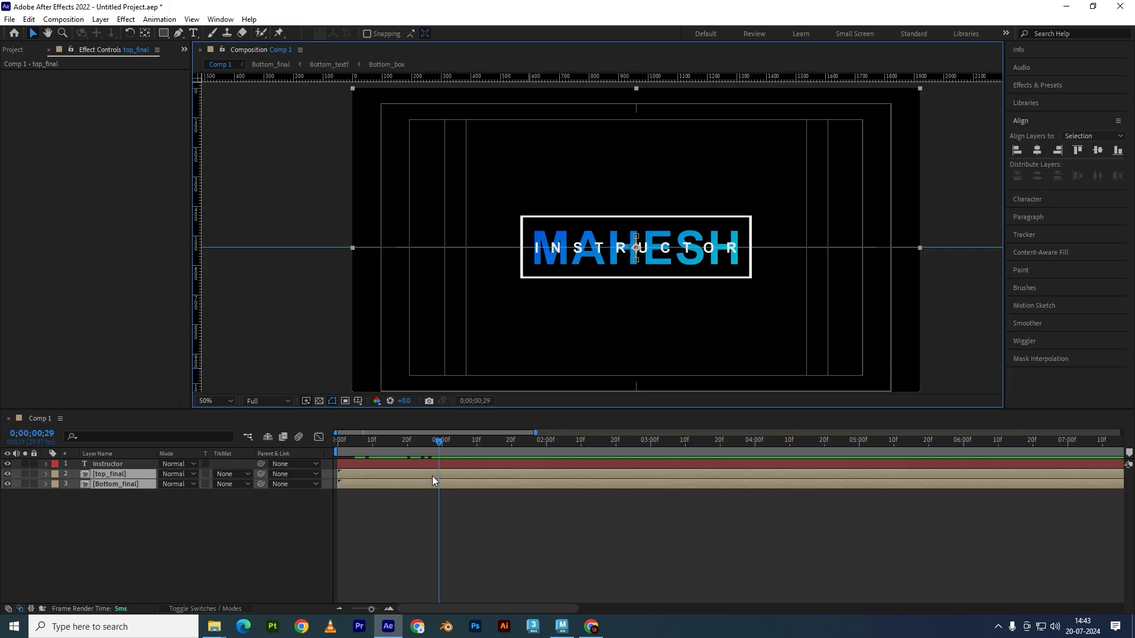
left_click(406, 464)
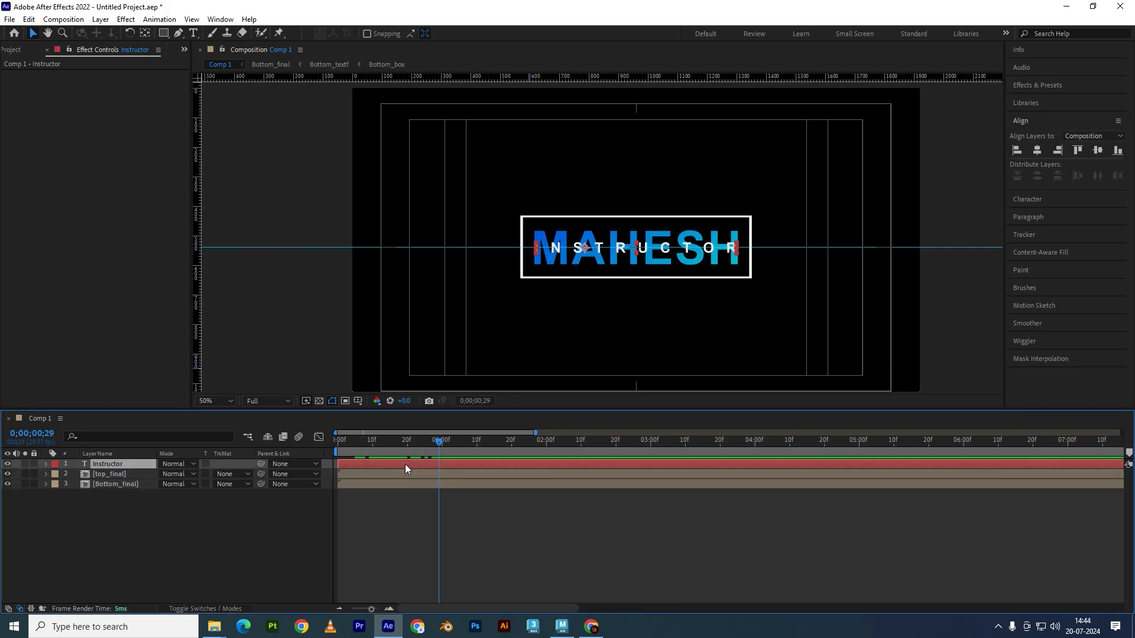
left_click(339, 273)
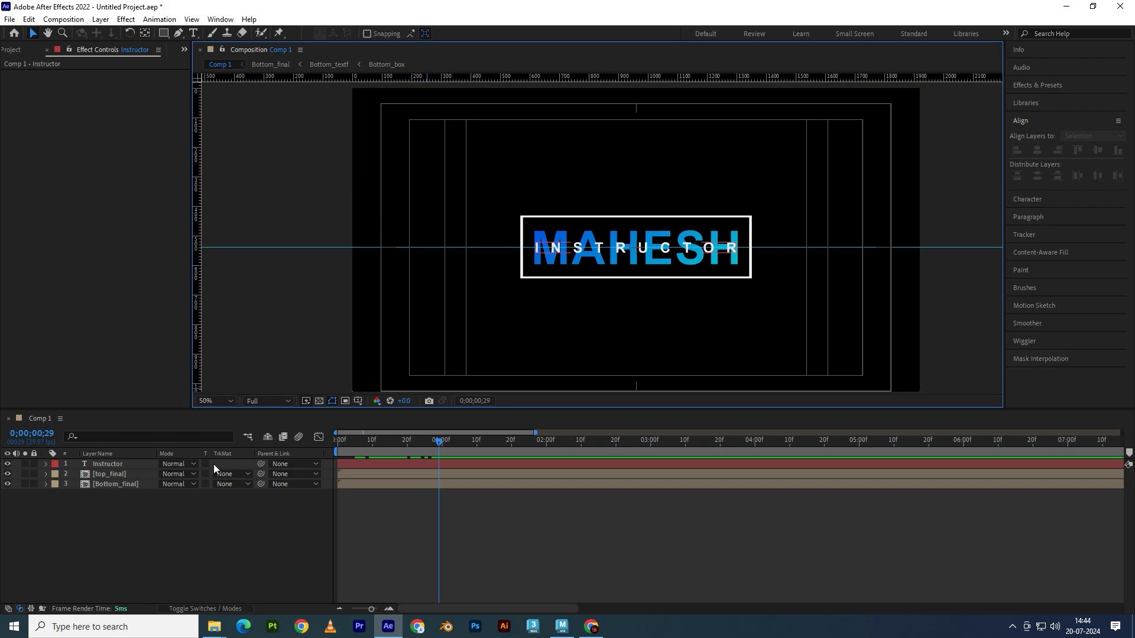
Hide the top_final and Bottom_final layers so only the Instructor text shows
left_click(8, 474)
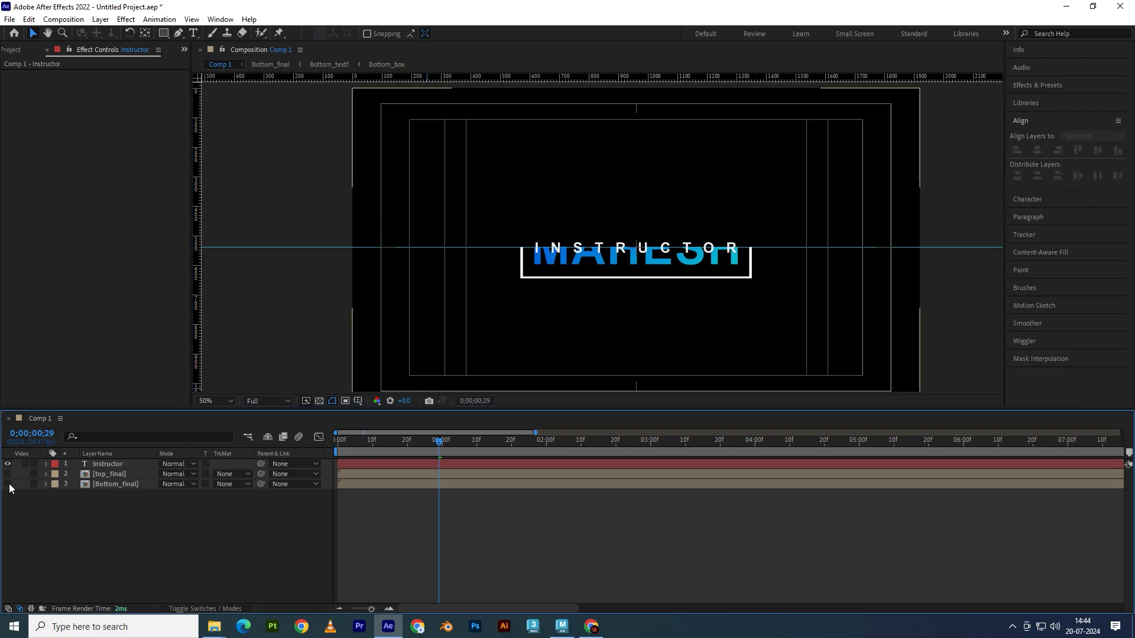
left_click(8, 484)
left_click(271, 340)
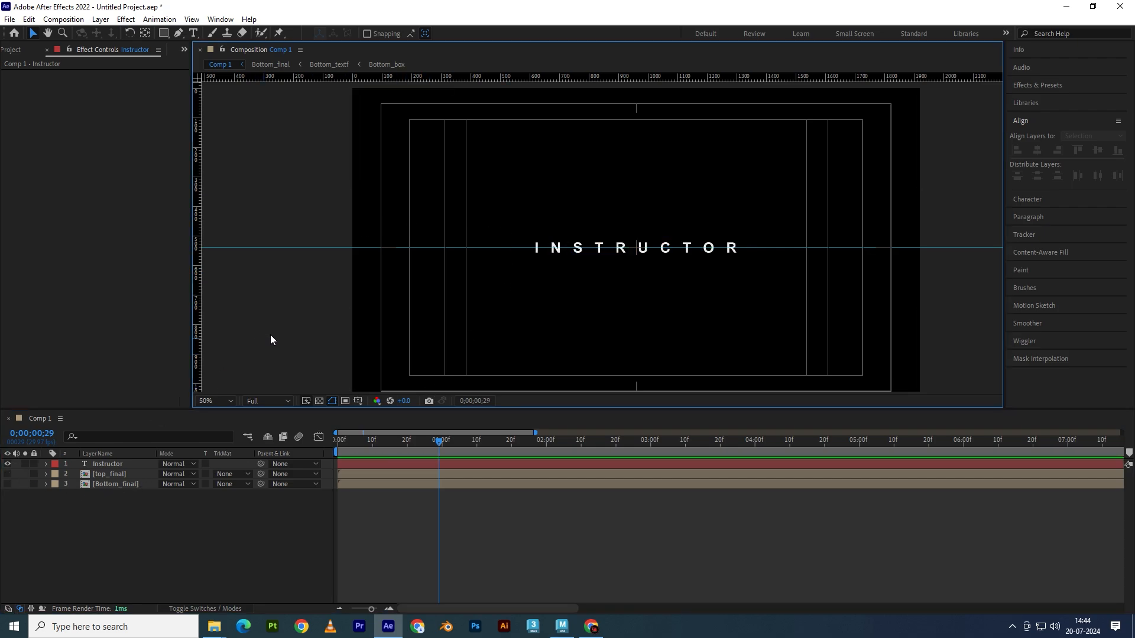
Draw a white-filled rectangle shape that covers the whole Instructor text, on its own shape layer
left_click(164, 33)
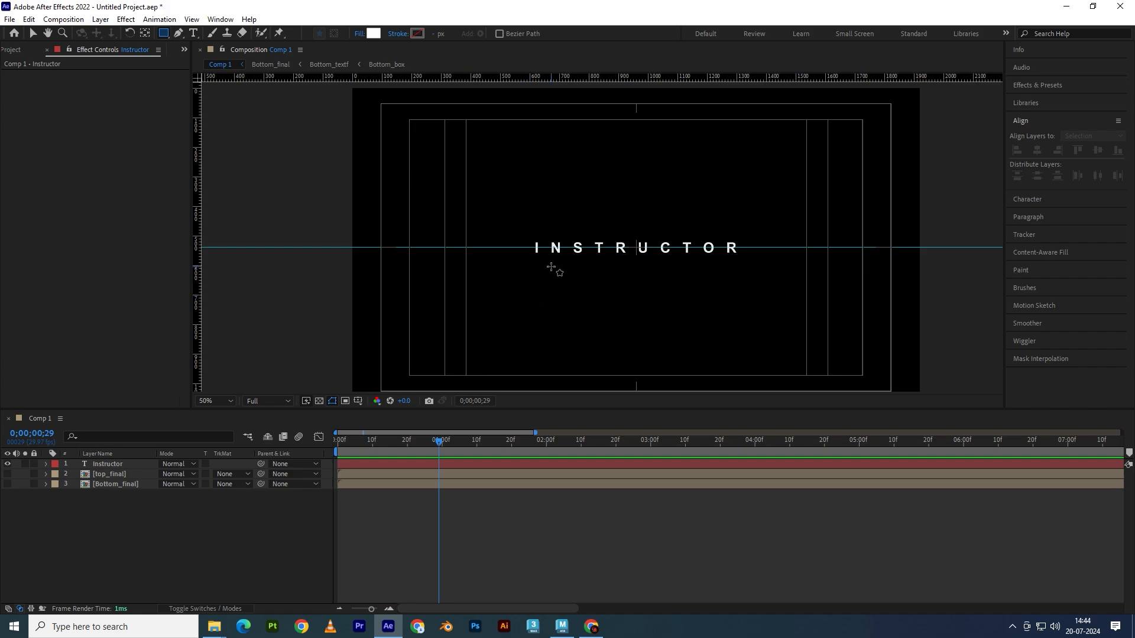
key("slash")
mouse_move(459, 237)
left_mouse_down()
mouse_move(669, 269)
mouse_move(877, 279)
left_mouse_up()
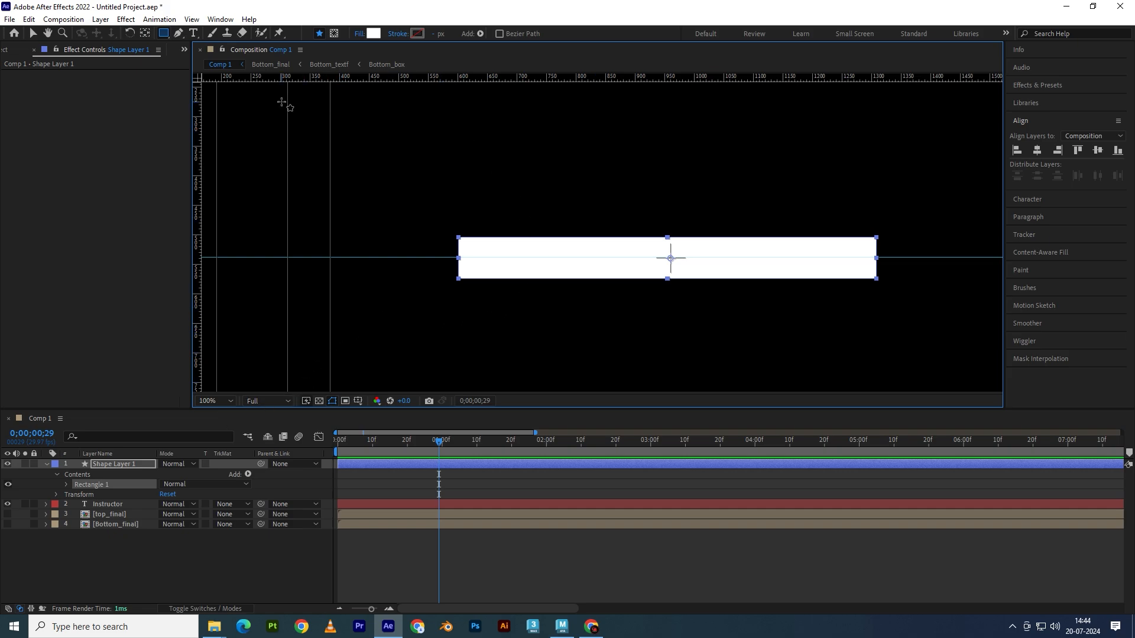
left_click(31, 32)
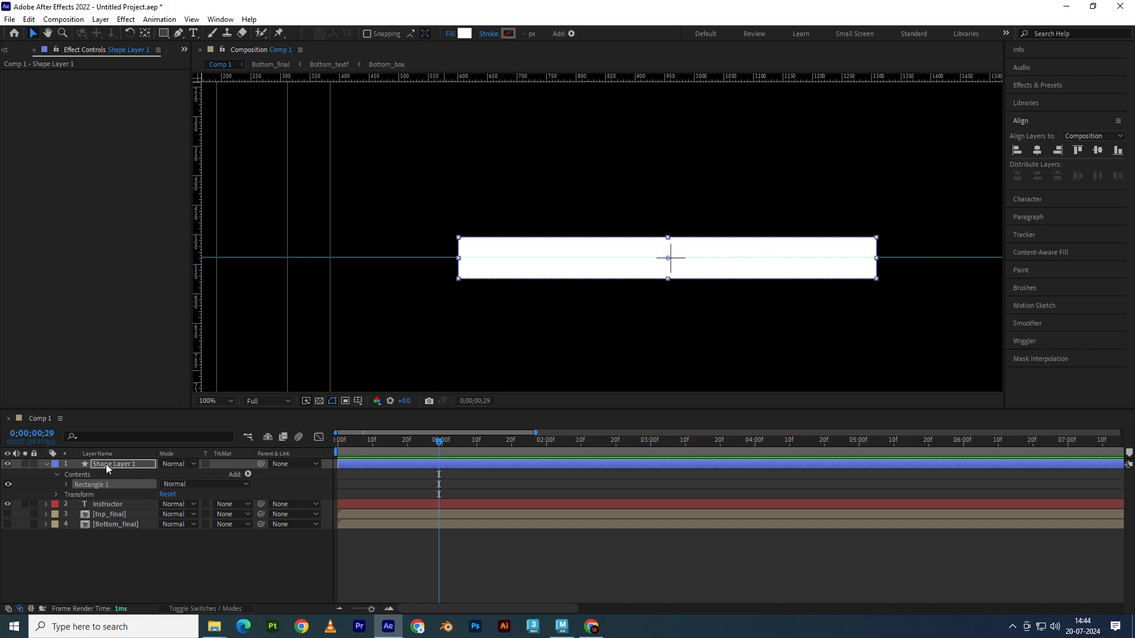
Set the Instructor layer's track matte to Alpha, using the rectangle shape layer above it
key("u")
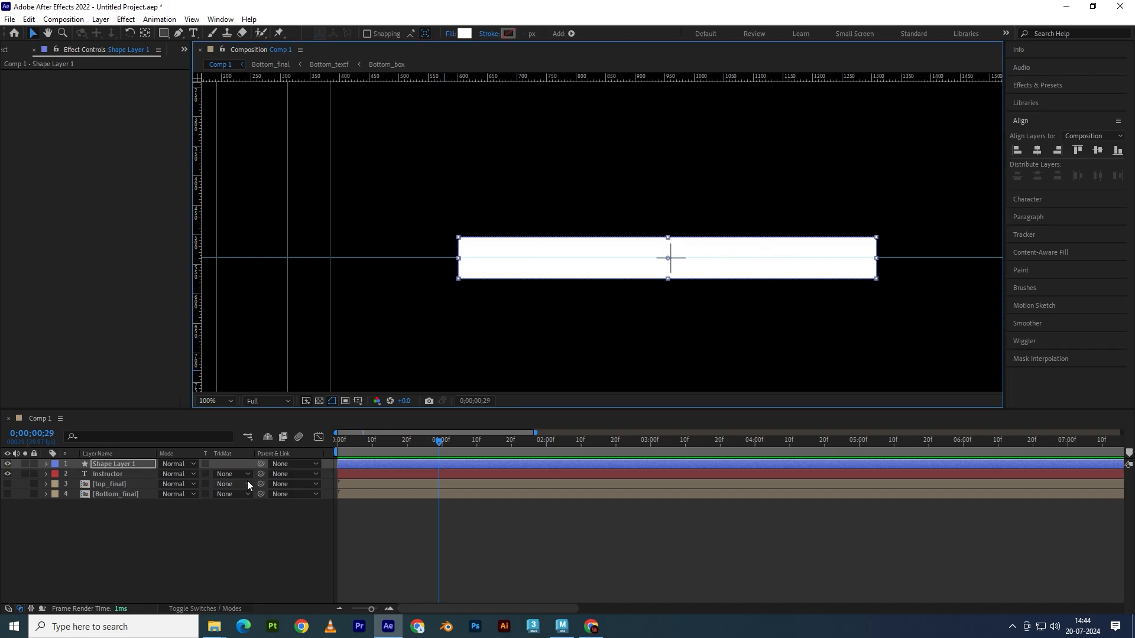
left_click(245, 476)
left_click(254, 504)
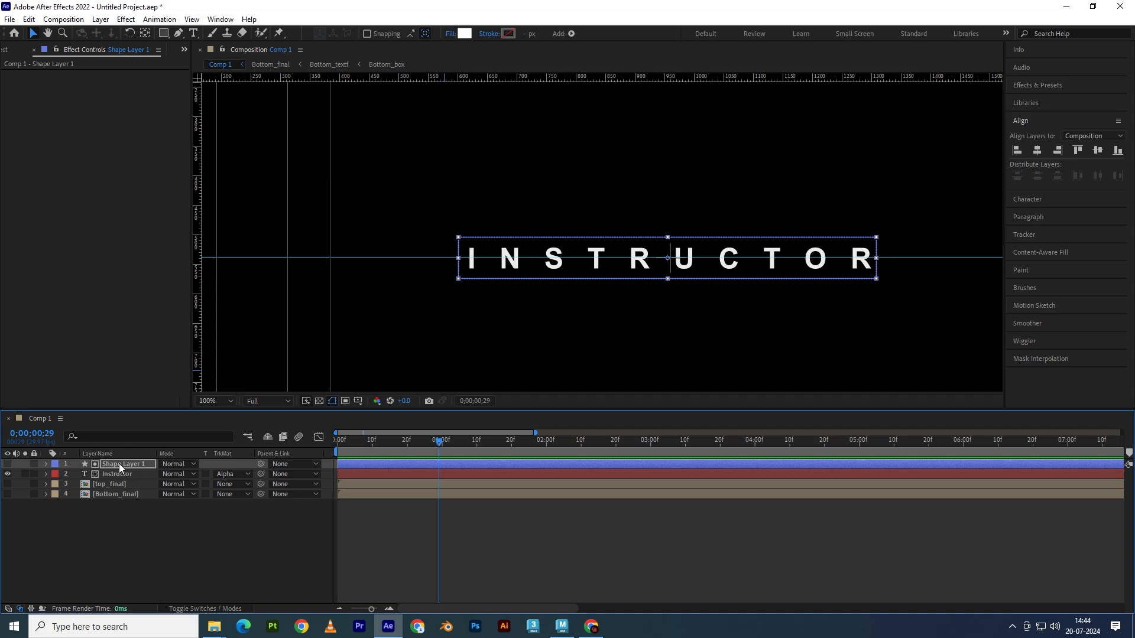
Add a Scale keyframe to the rectangle matte layer at 0;00;00;29, unlink its proportions and set the vertical scale to 0%
key("s")
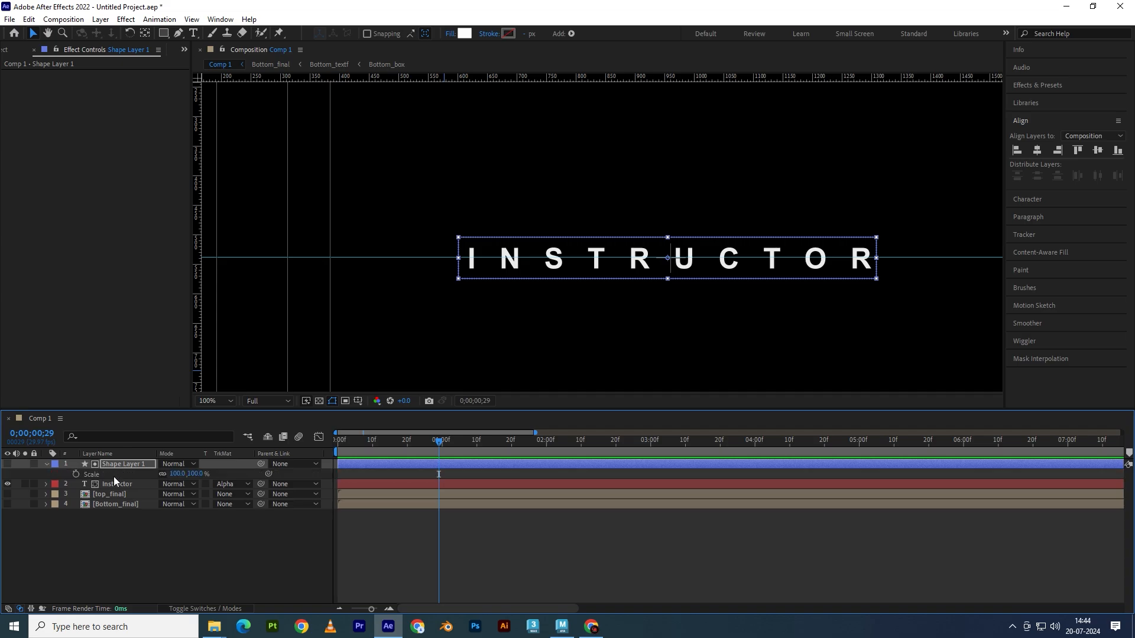
left_click(75, 474)
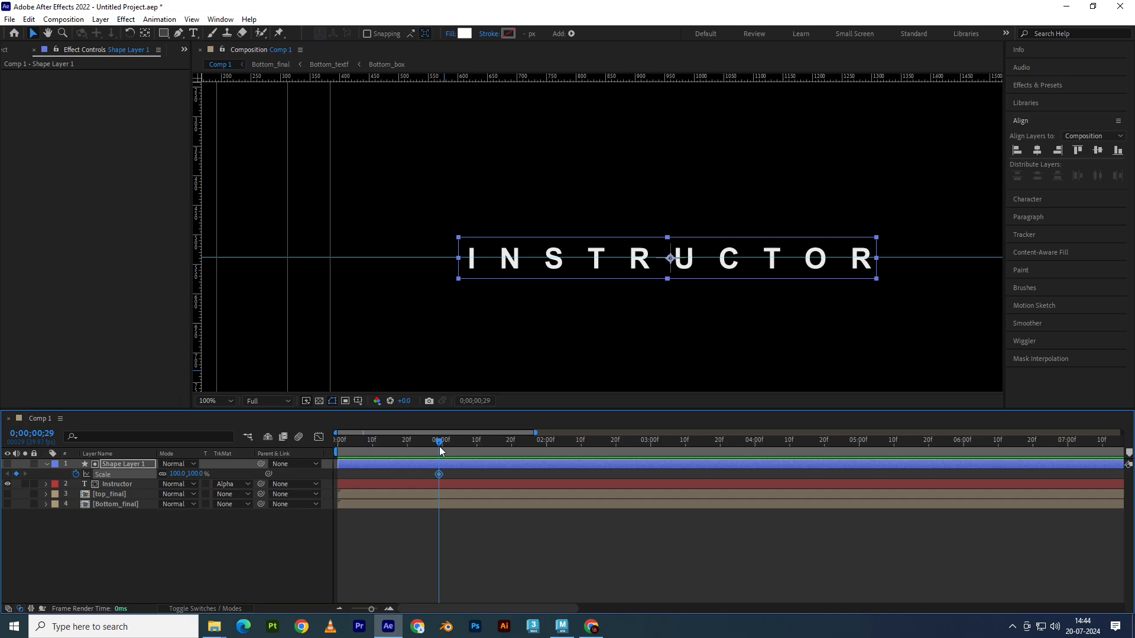
mouse_move(178, 474)
left_mouse_down()
mouse_move(155, 481)
mouse_move(165, 474)
left_mouse_up()
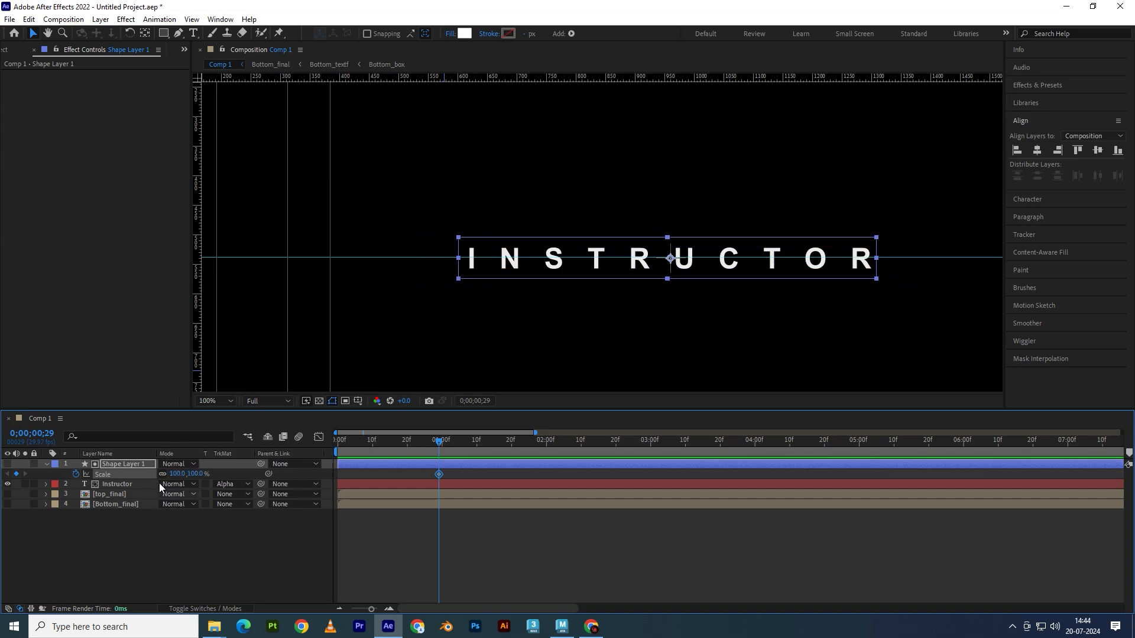
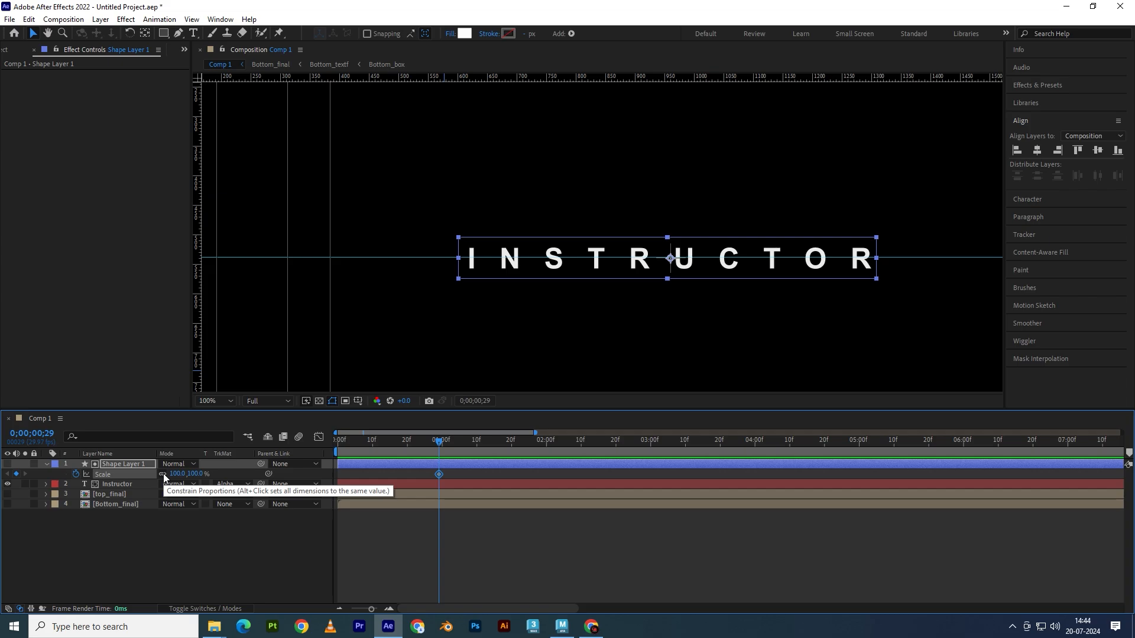
left_click(162, 475)
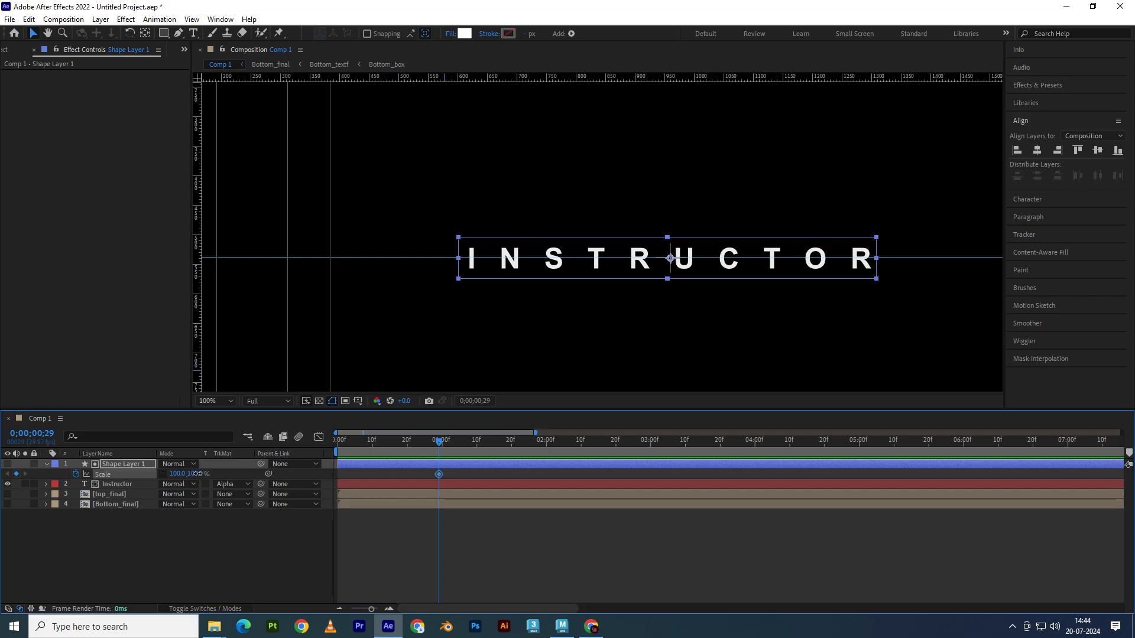
left_click_drag(193, 473, 160, 481)
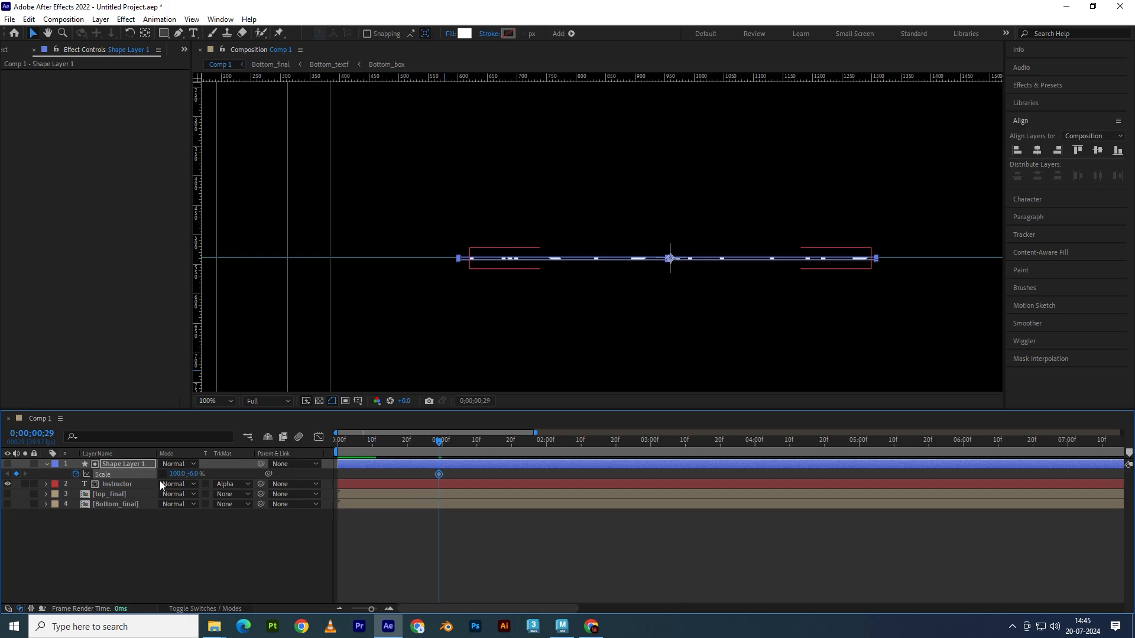
left_click(194, 474)
type("0")
key("Return")
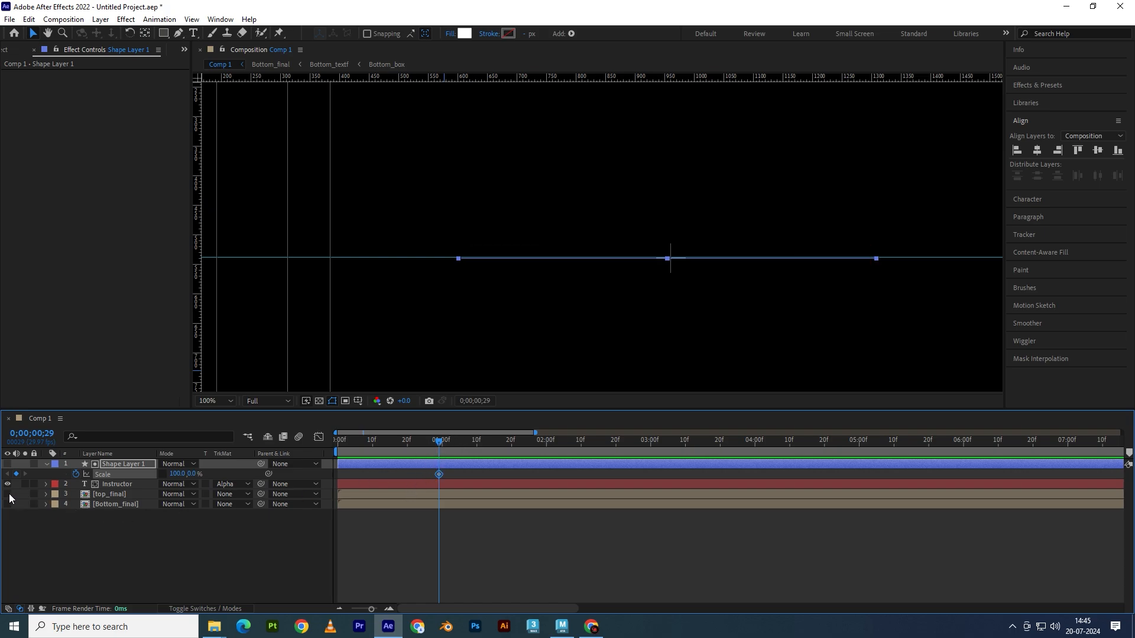
Show the top_final and Bottom_final layers again and keyframe the rectangle matte's vertical scale at 100% at their end Position keyframes, 0;00;01;19
left_click_drag(9, 495, 10, 505)
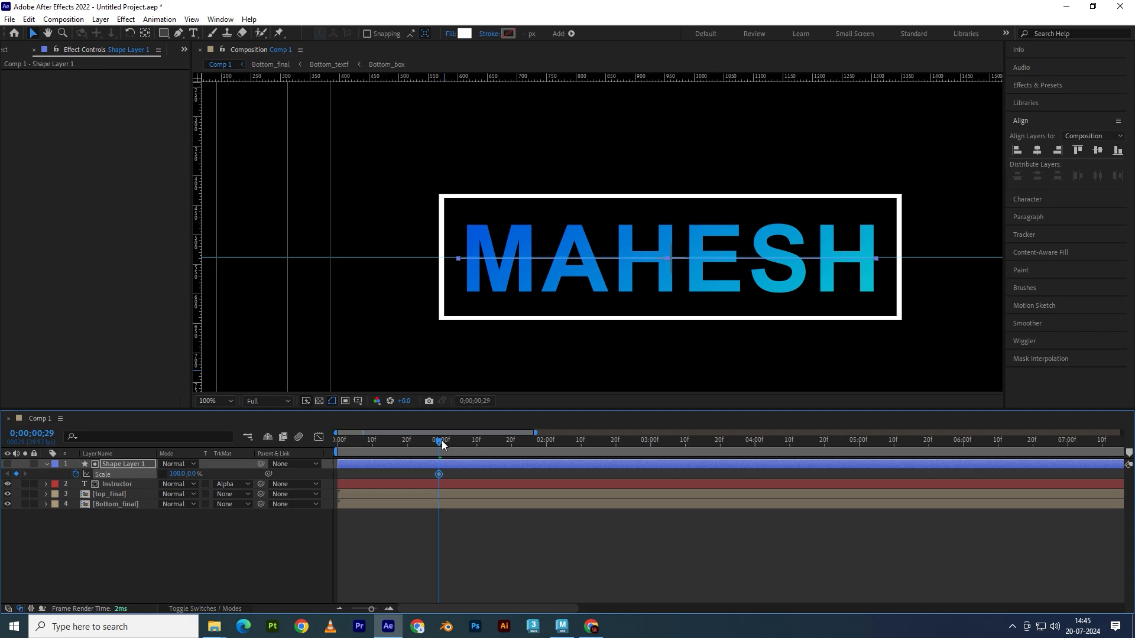
left_click_drag(442, 441, 495, 457)
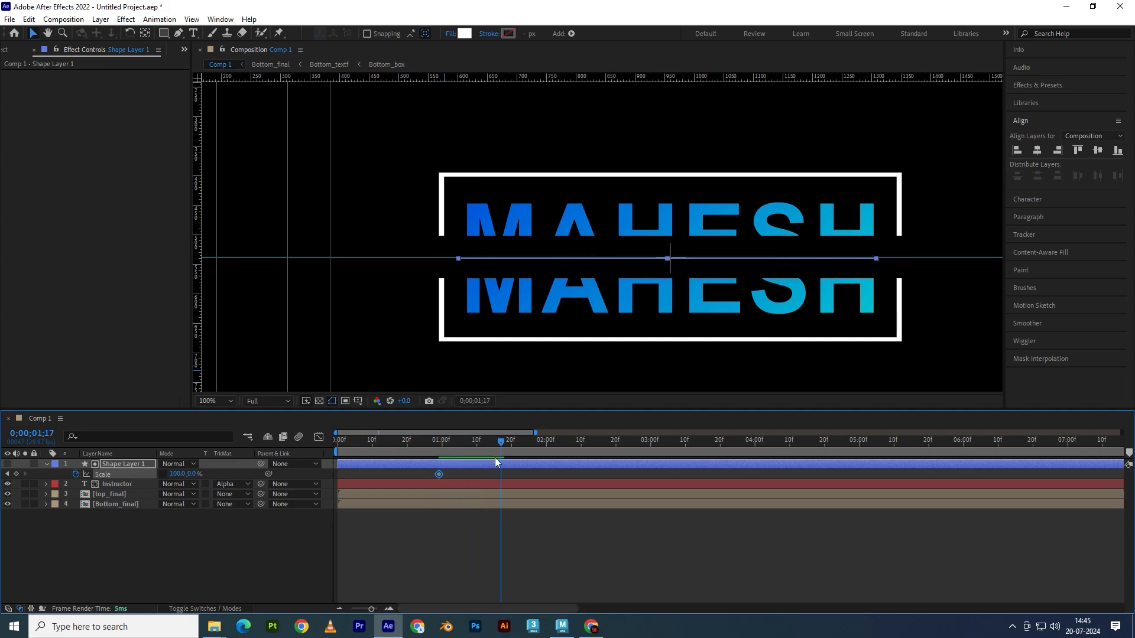
left_click(488, 498)
left_click(487, 501, "shift")
key("p")
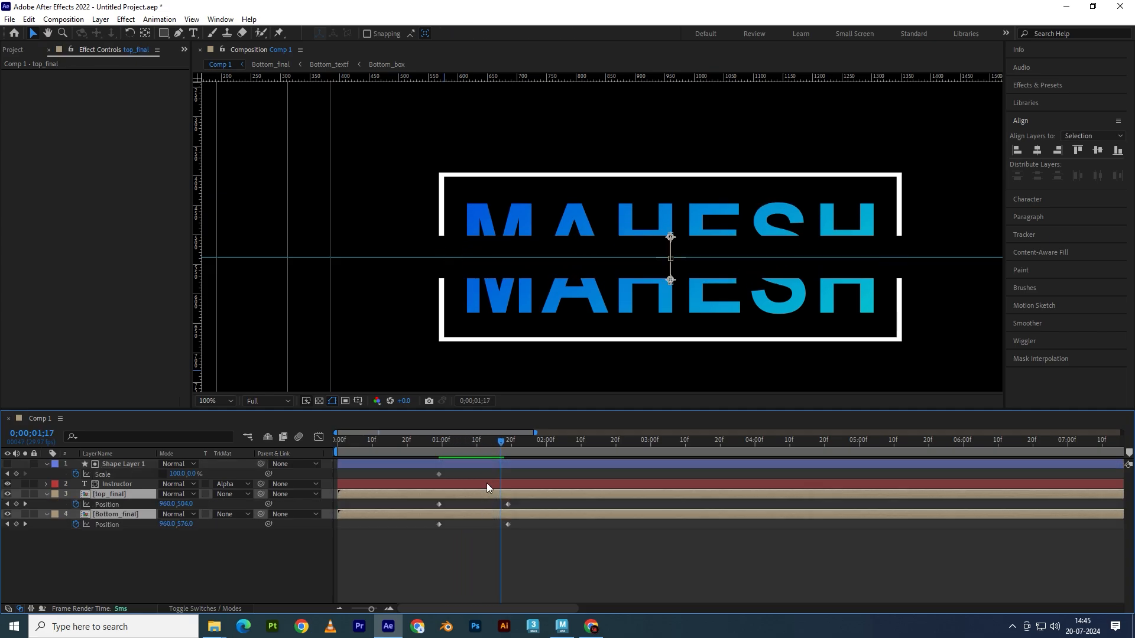
left_click_drag(501, 442, 513, 444)
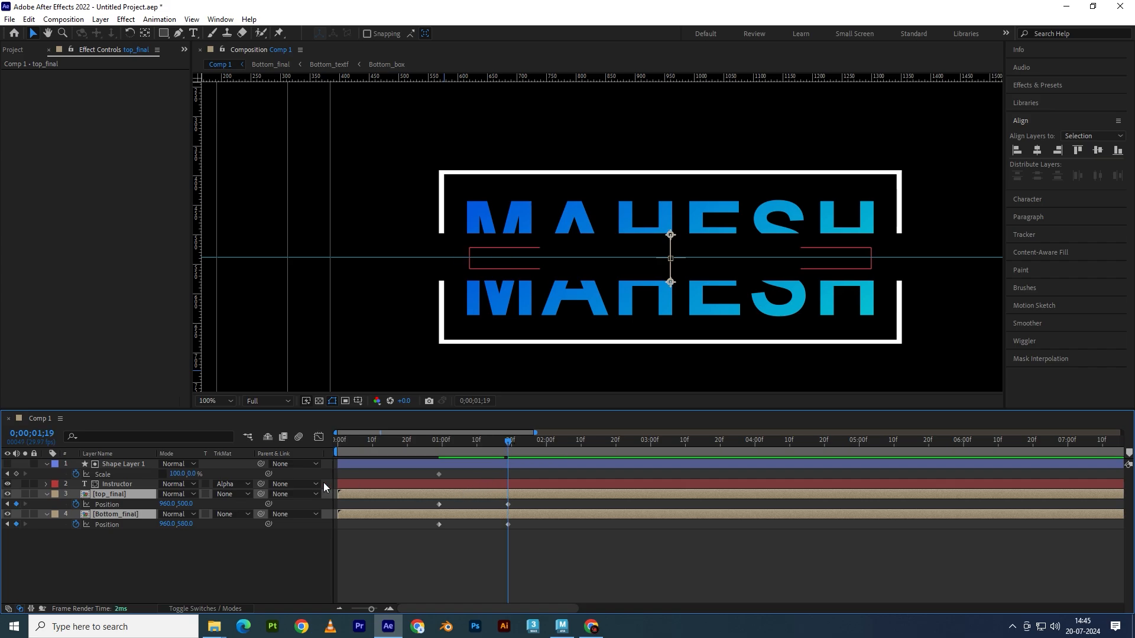
left_click(193, 474)
type("100")
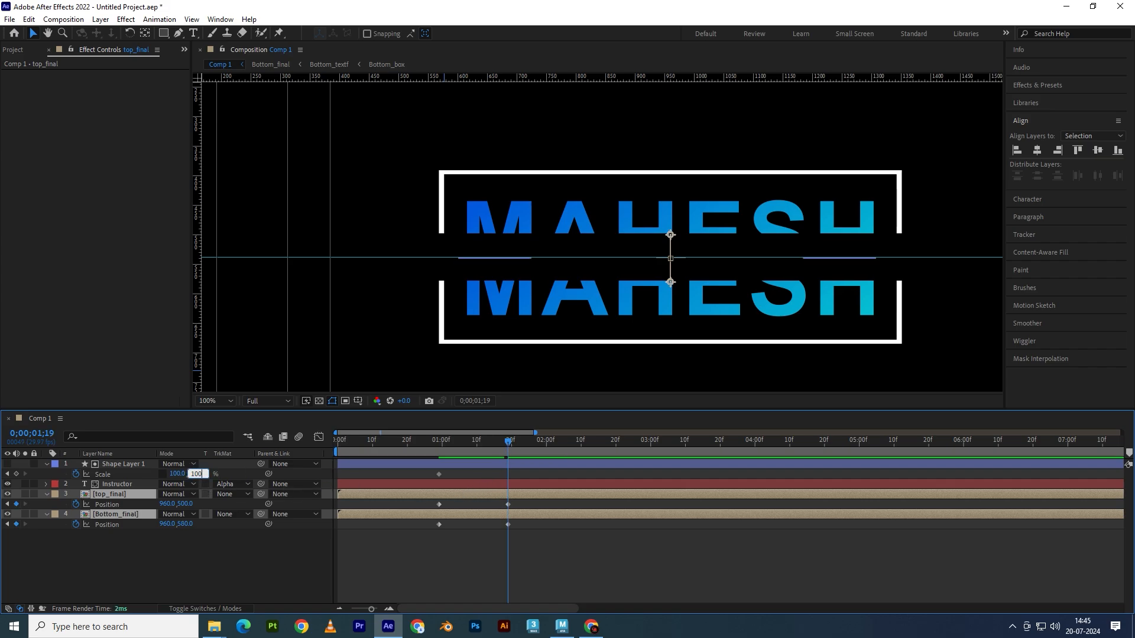
key("Return")
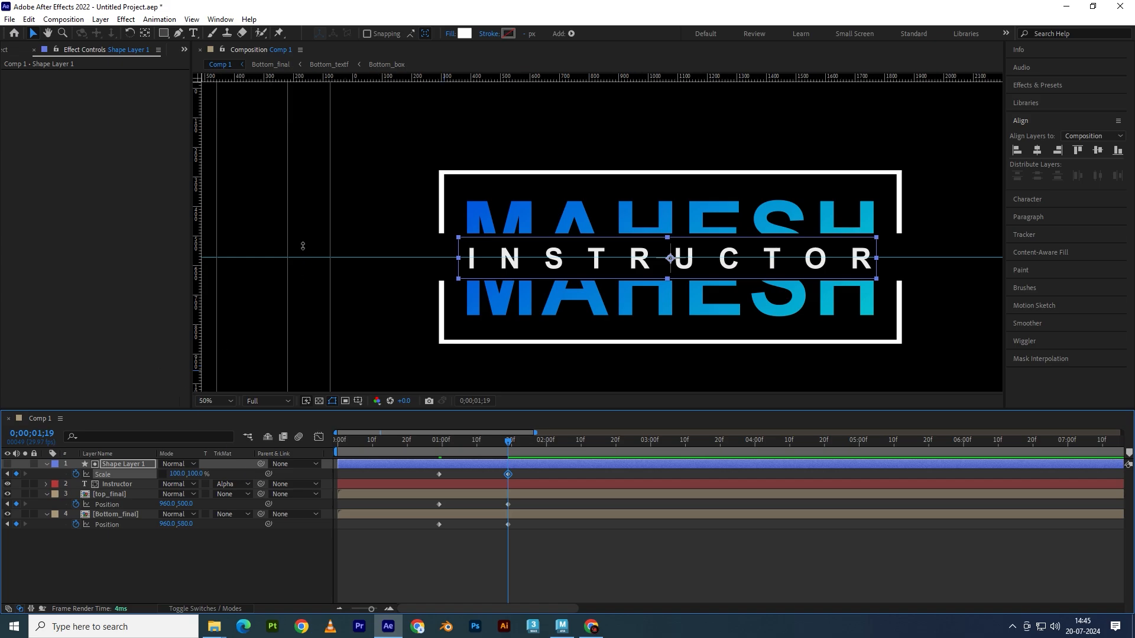
Hide the title/action safe overlay, rulers and guides in the composition view
key("comma")
left_click(357, 402)
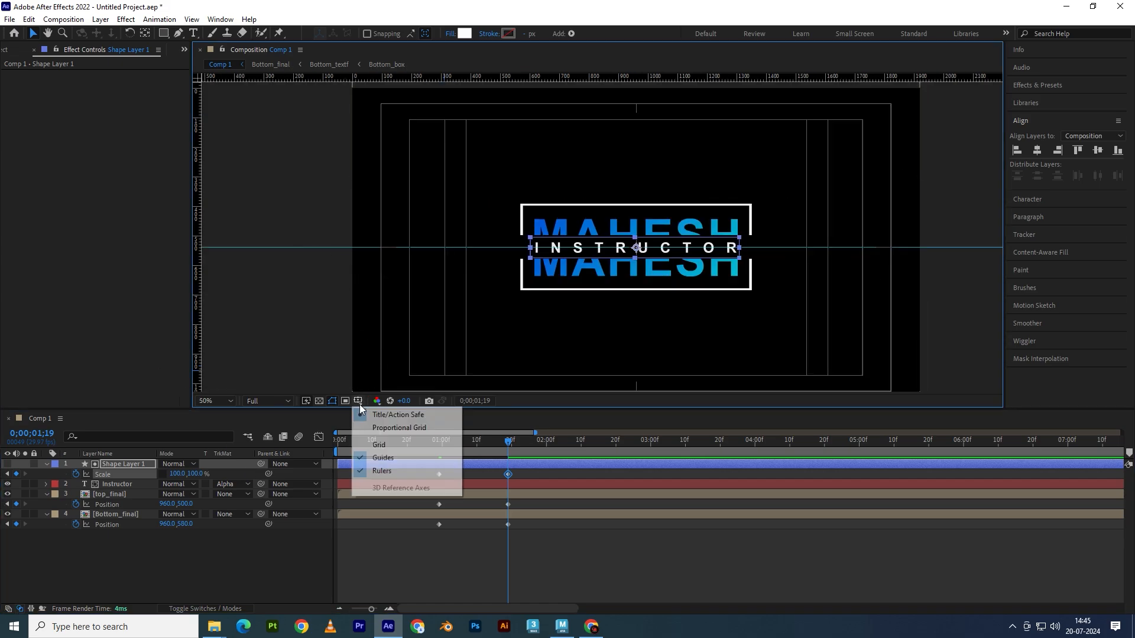
left_click(385, 415)
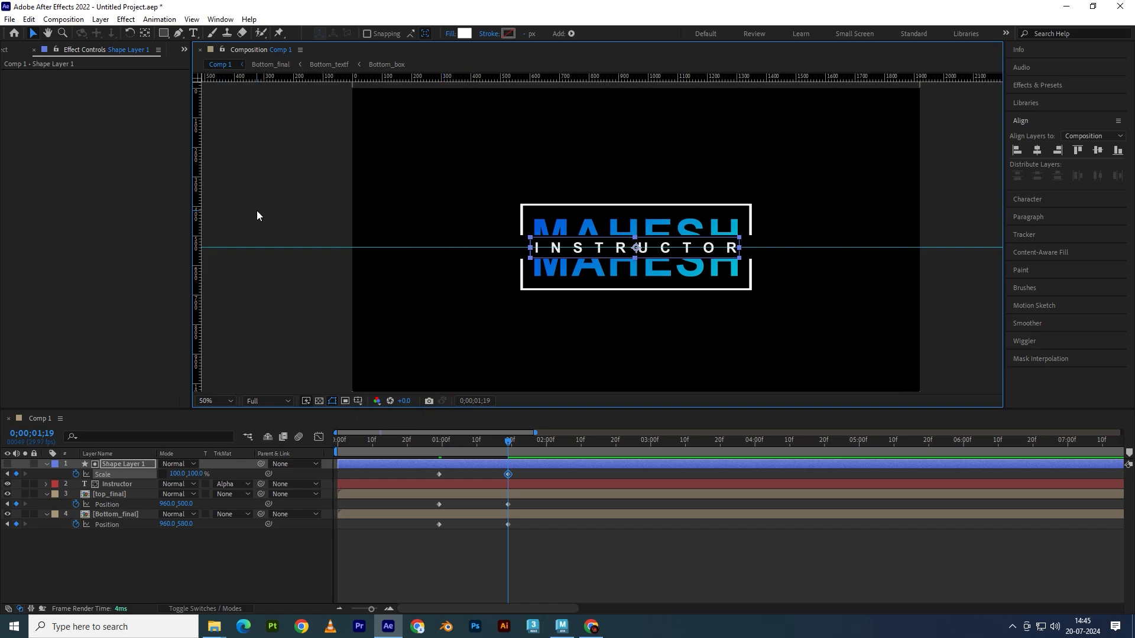
left_click(242, 127)
key("ctrl+r")
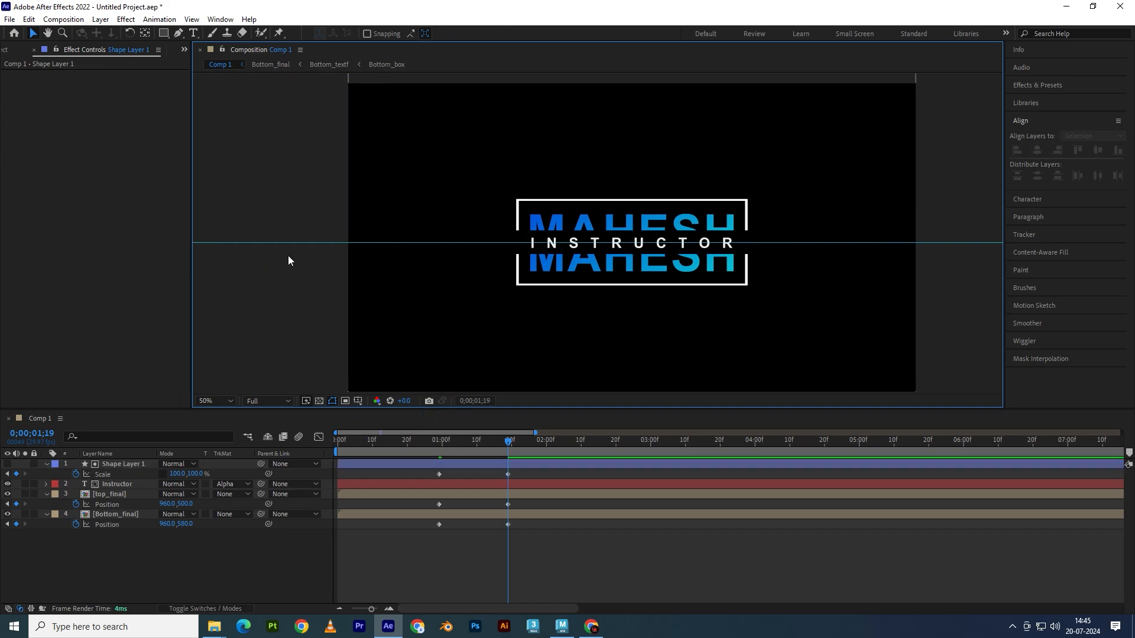
key("ctrl+semicolon")
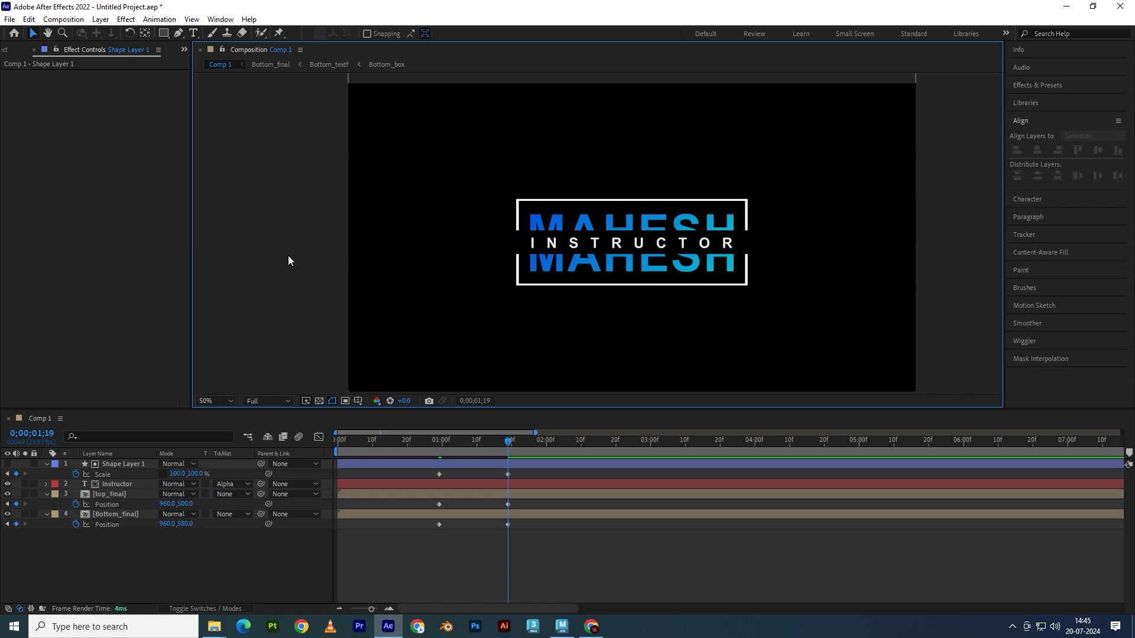
key("comma")
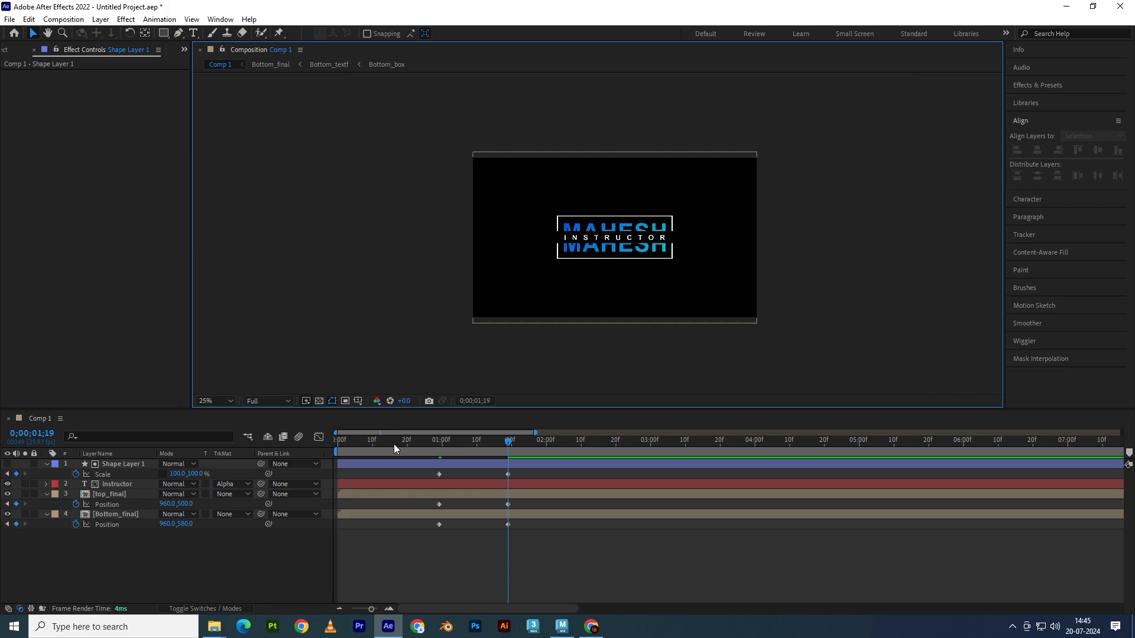
Preview the title animation from the first frame in a maximized composition view
left_click_drag(394, 445, 208, 437)
left_click(343, 336)
key("period")
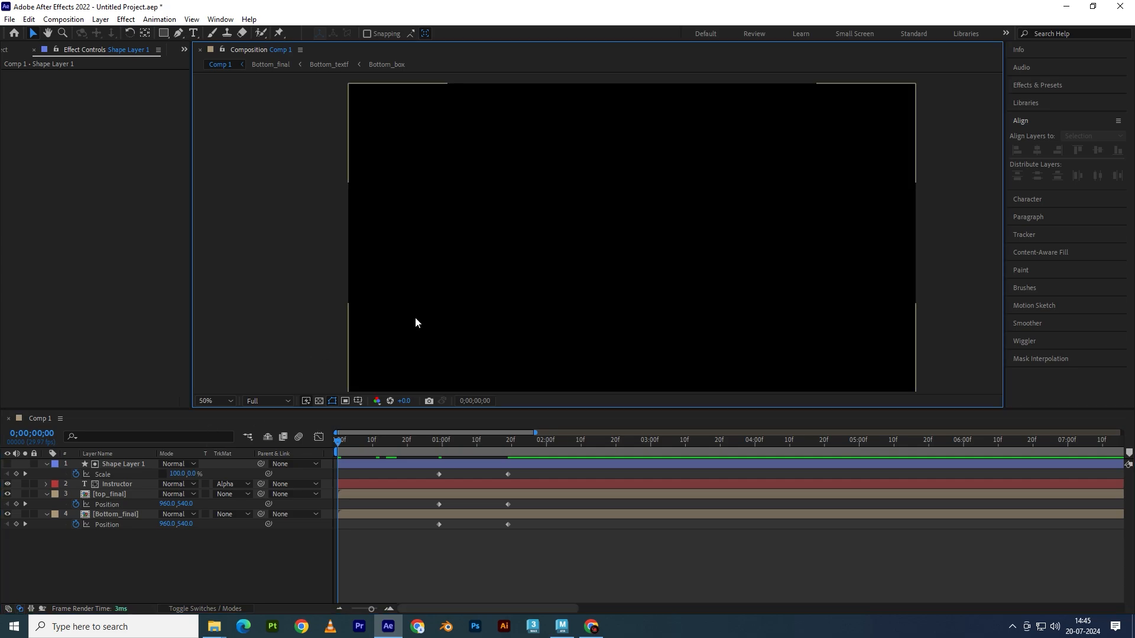
key("grave")
key("space")
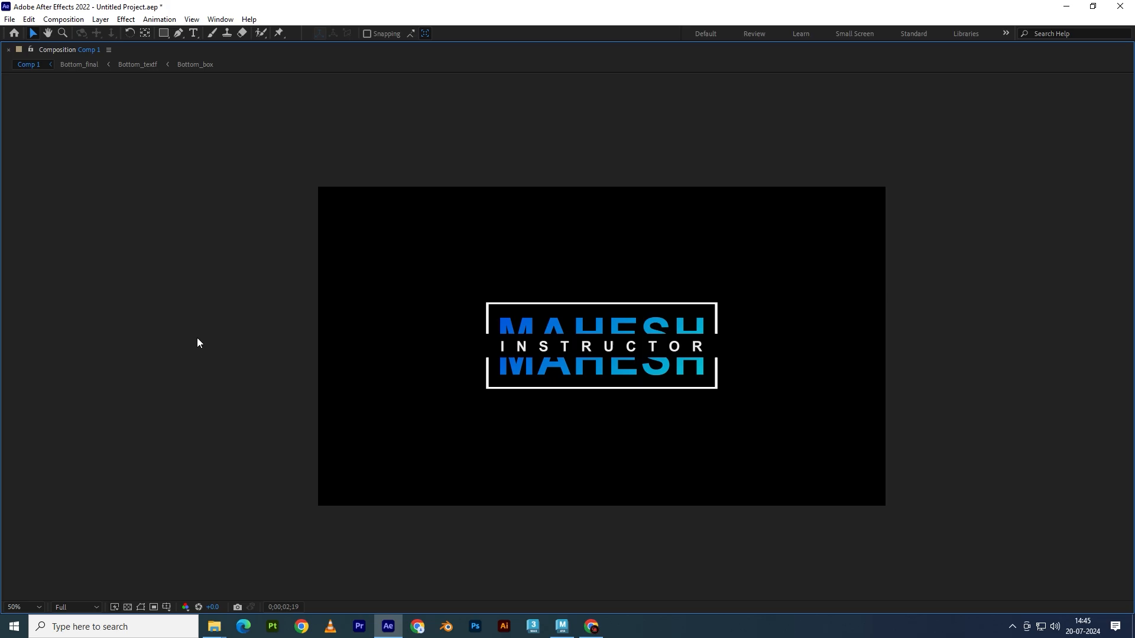
key("grave")
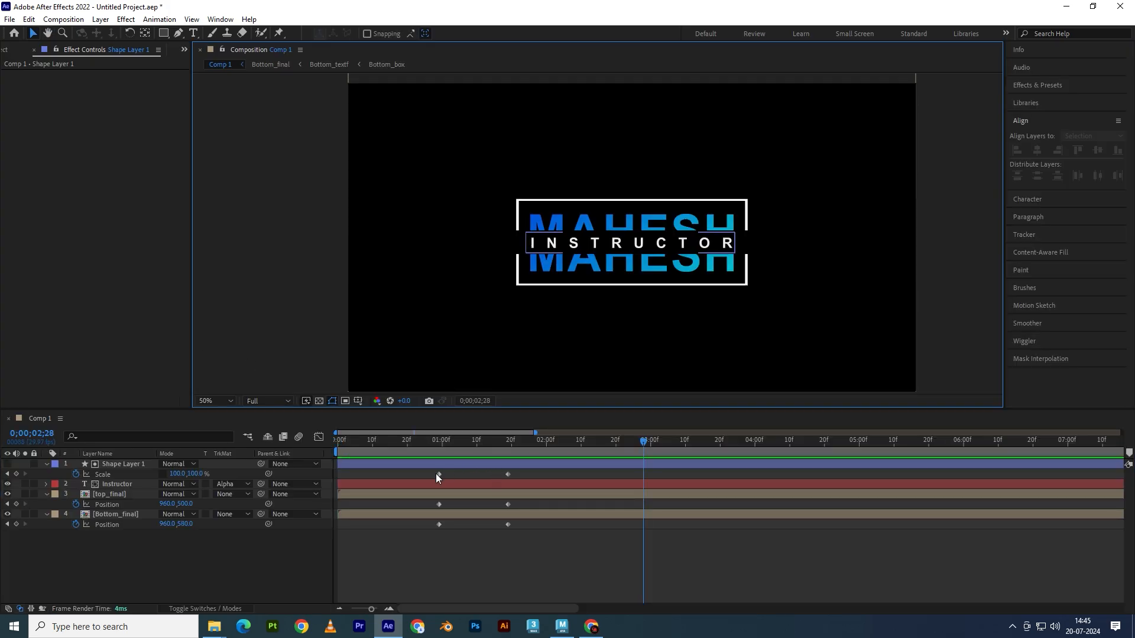
Delay the rectangle matte's two Scale keyframes to about 0;00;01;08 and 0;00;01;23 and preview the reveal
left_click_drag(437, 474, 522, 474)
left_click_drag(492, 439, 434, 462)
key("space")
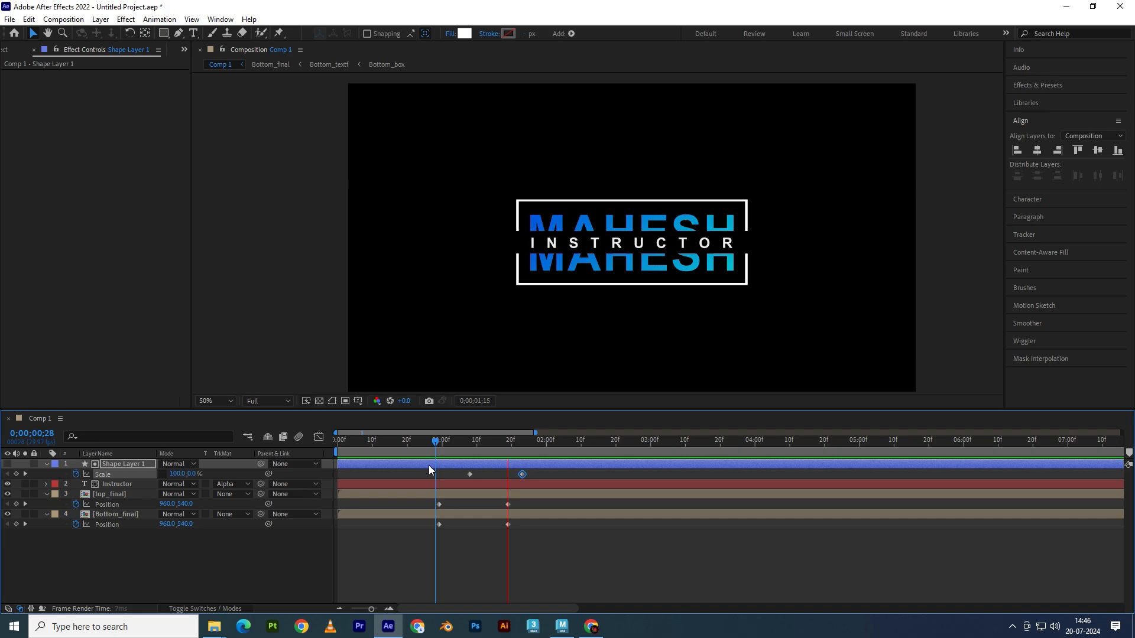
Apply easing to the start and end Position keyframes of the top_final and Bottom_final layers
left_click(440, 445)
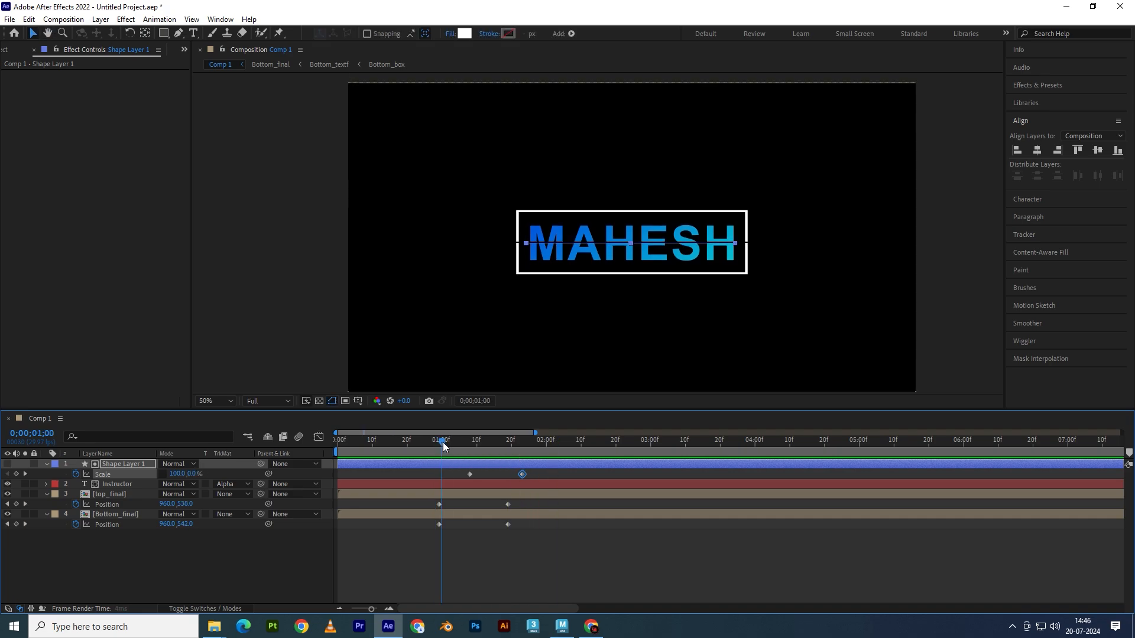
left_click_drag(427, 543, 445, 501)
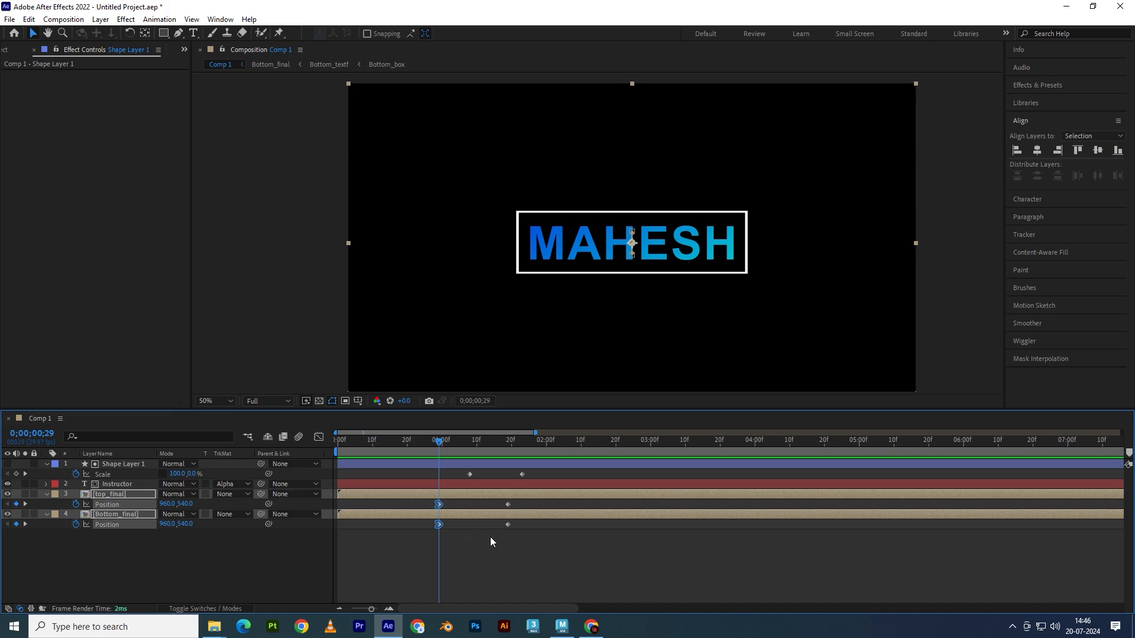
left_click_drag(524, 551, 488, 502)
key("F9")
left_click_drag(533, 554, 428, 502)
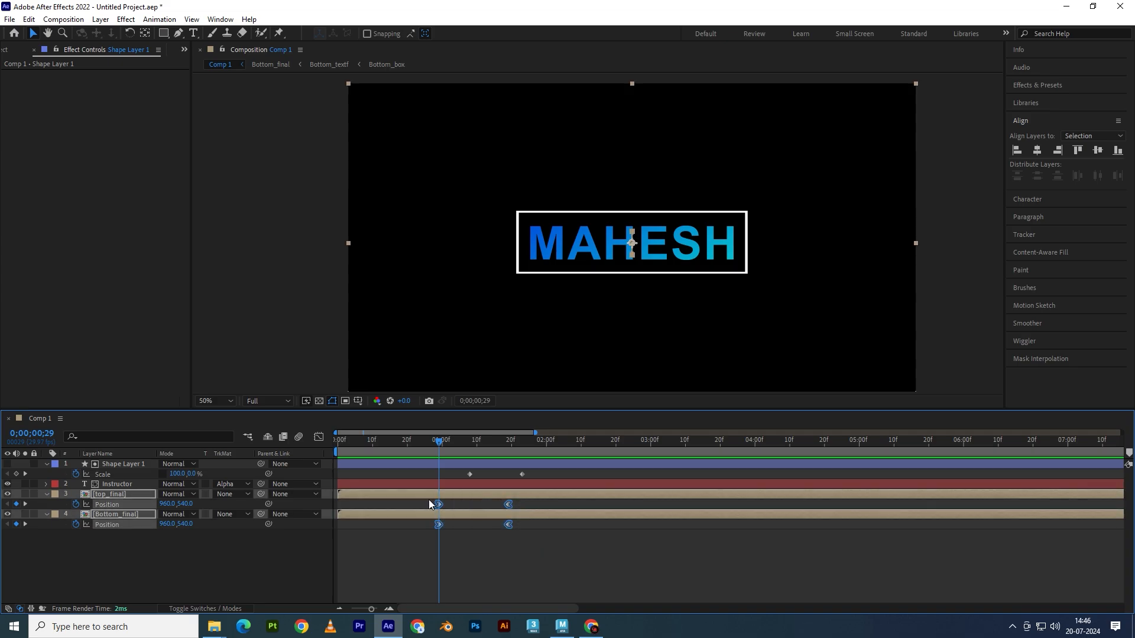
left_click(319, 438)
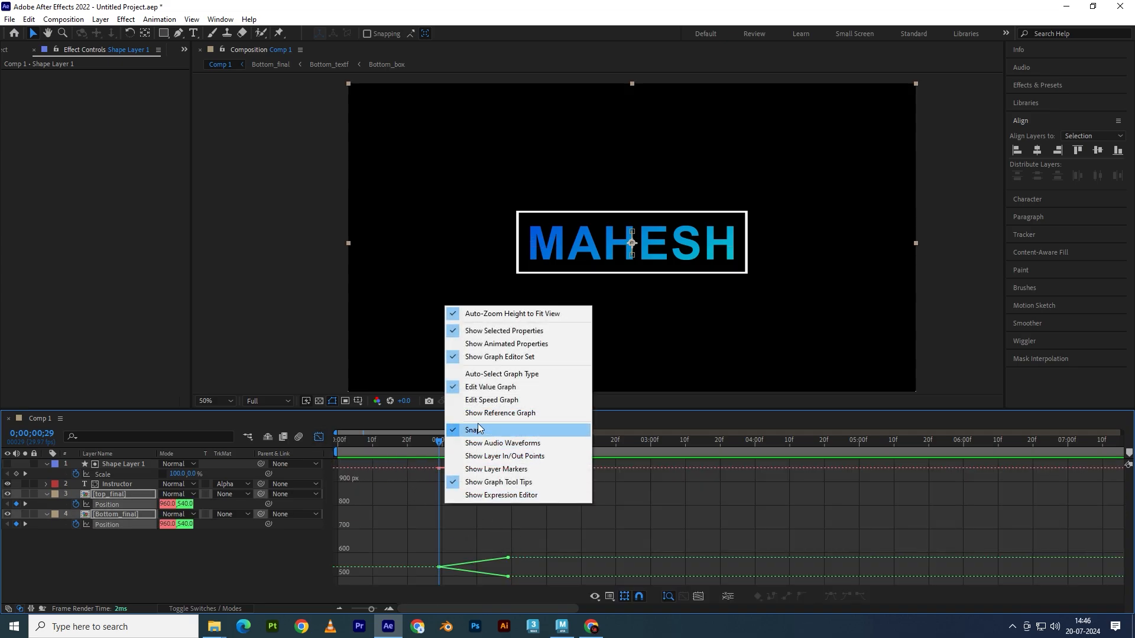
left_click(474, 401)
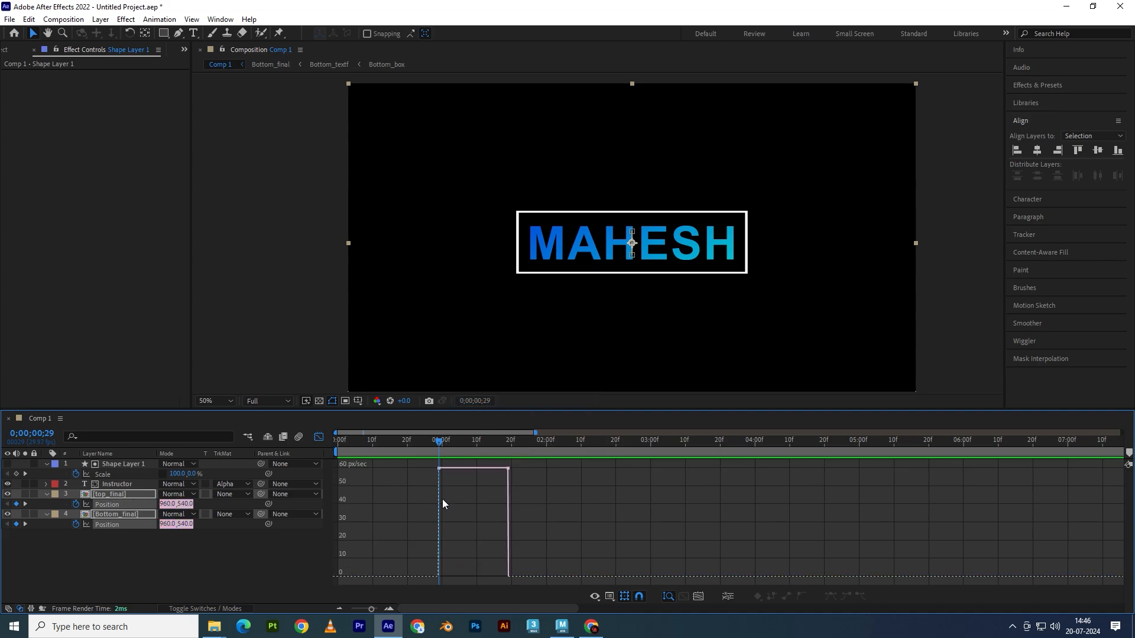
right_click(558, 499)
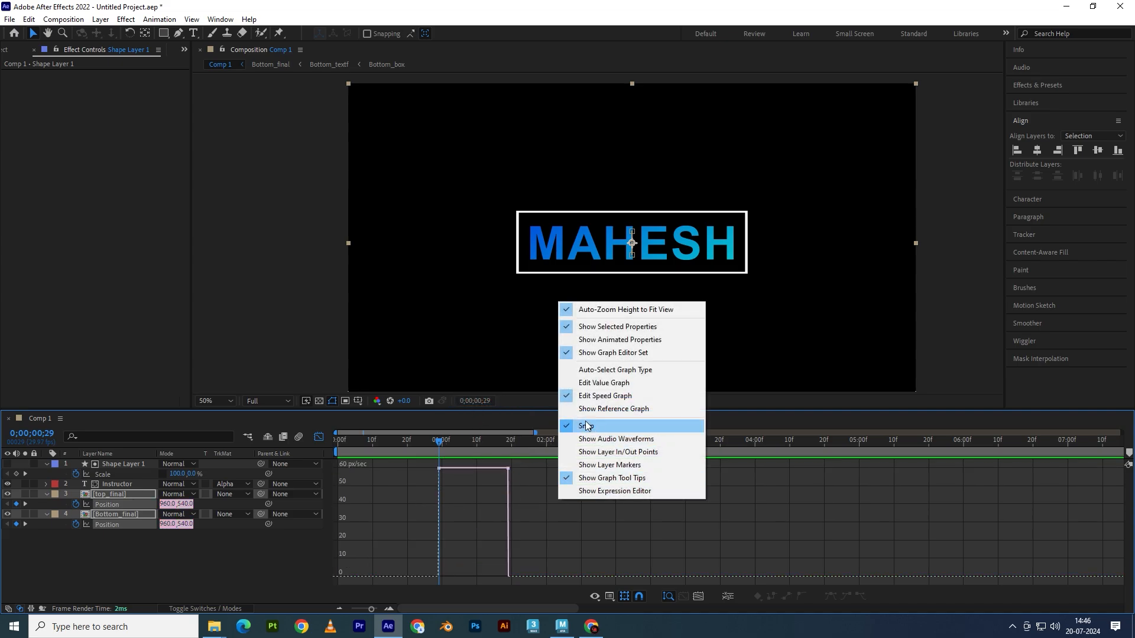
left_click(591, 383)
right_click(512, 513)
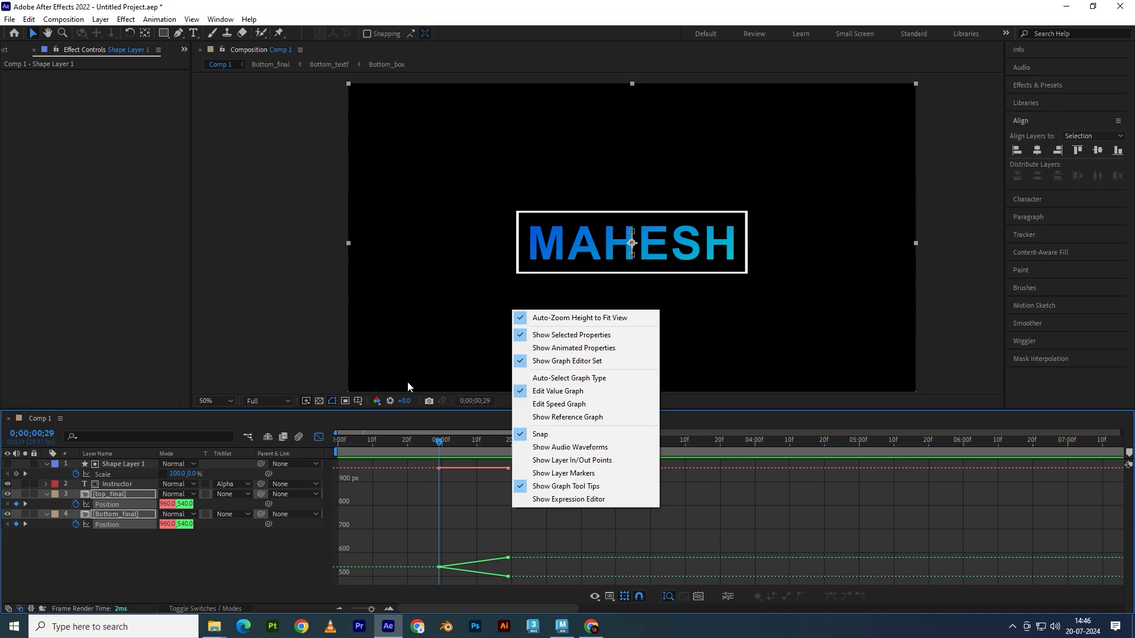
left_click(320, 437)
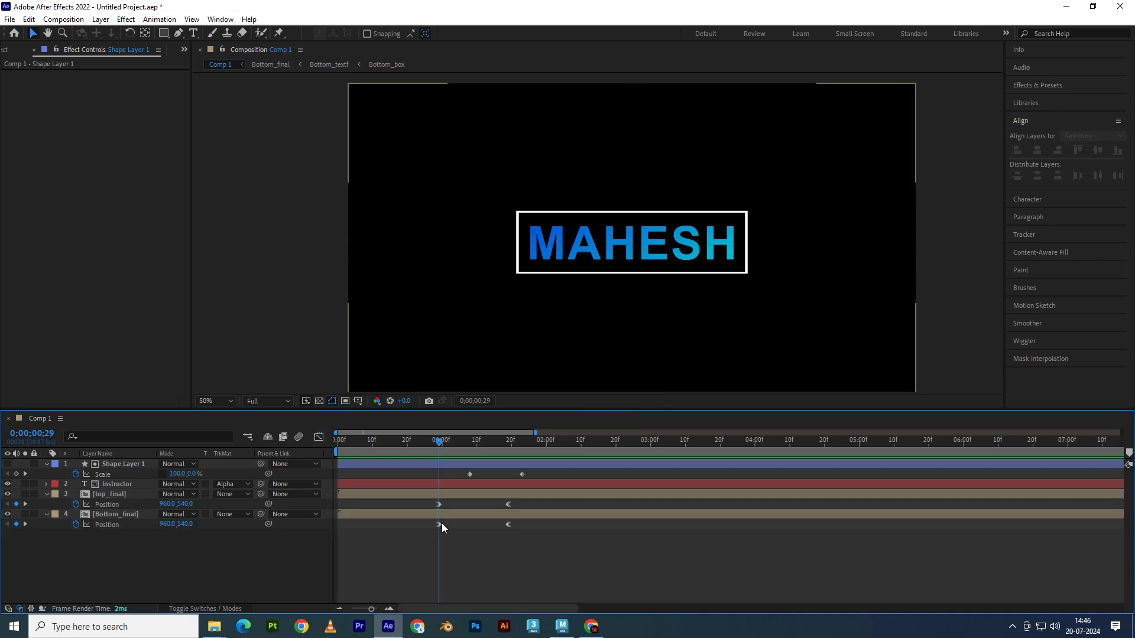
Show the speed graph of the top_final layer's Position keyframes in the Graph Editor
left_click_drag(421, 501, 515, 490)
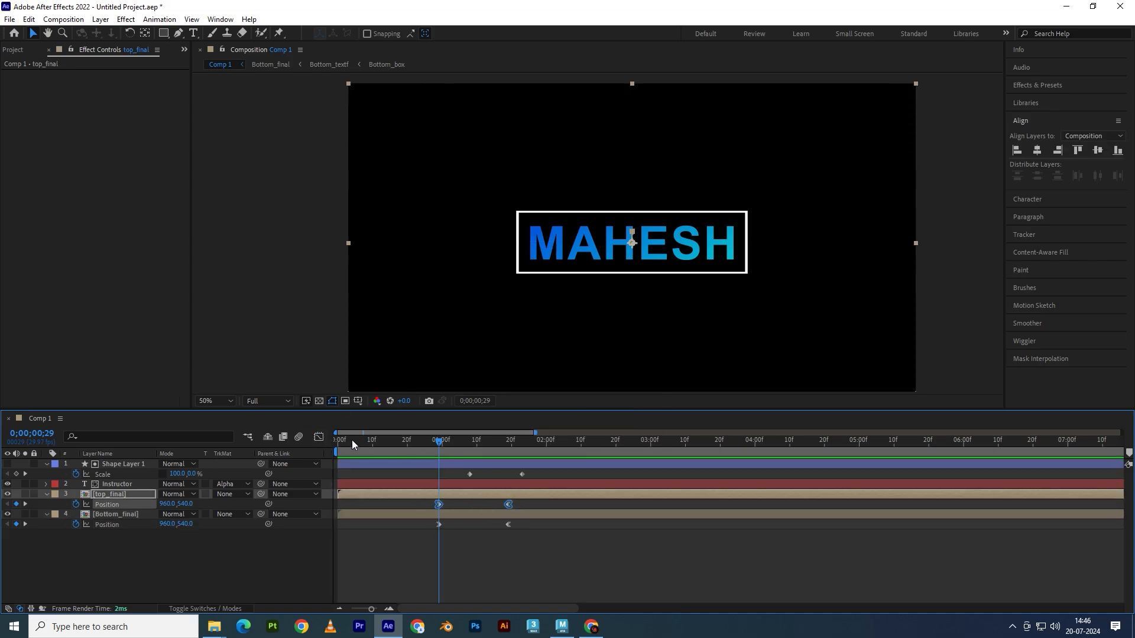
left_click(319, 438)
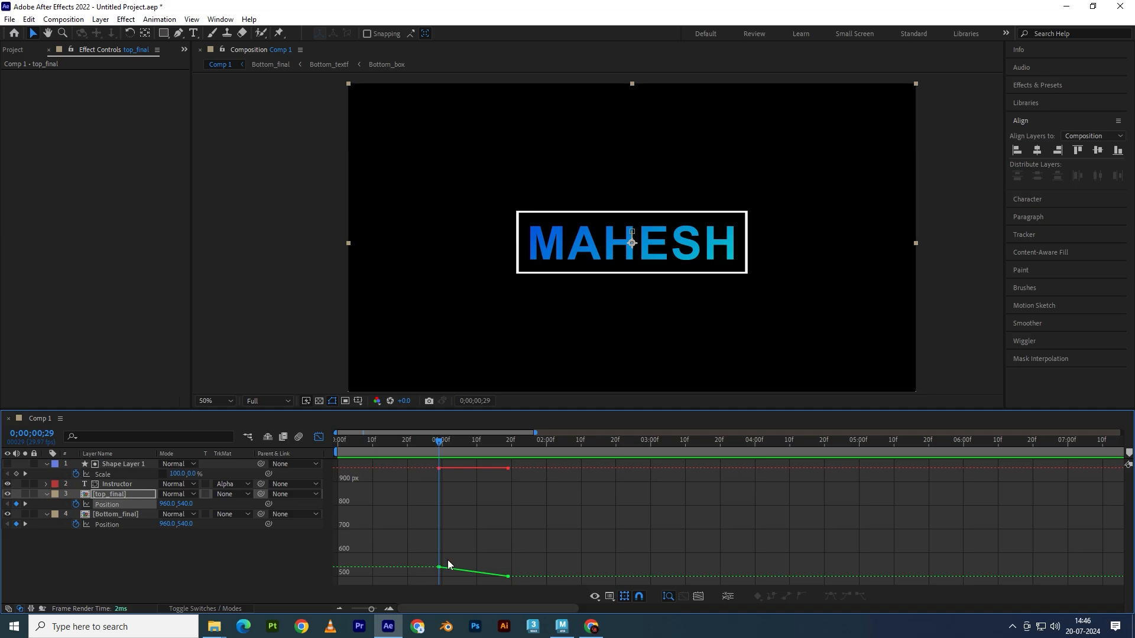
right_click(487, 570)
left_click(522, 408)
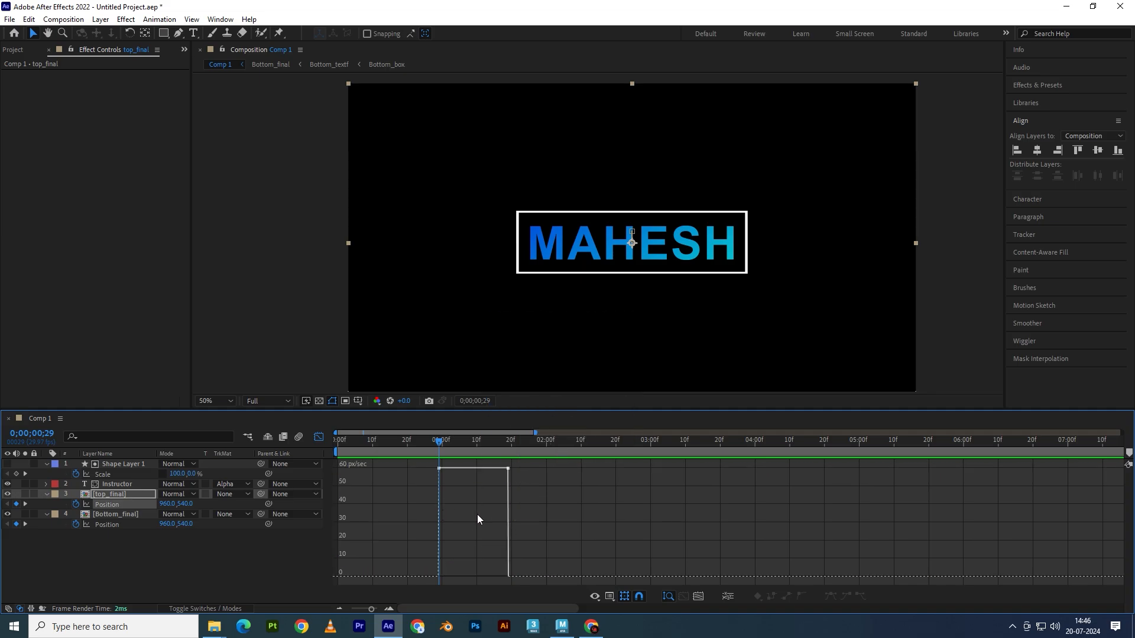
Try to reshape the start and end speed handles of top_final's Position curve, undoing each adjustment
left_click_drag(439, 442, 449, 470)
scroll(451, 464, "up", 3)
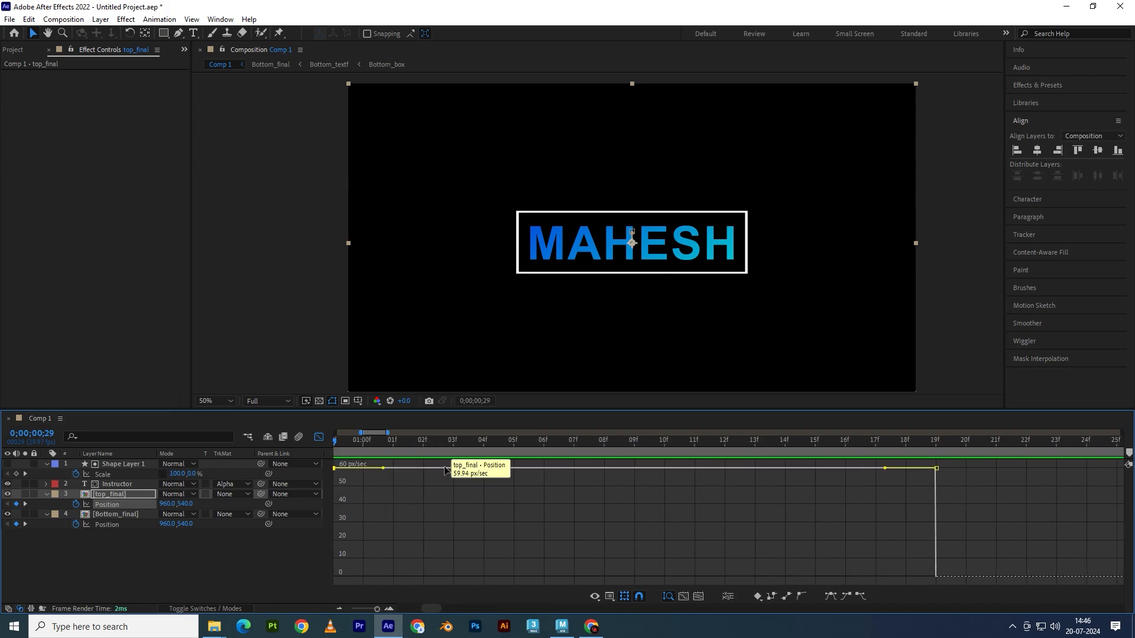
scroll(424, 486, "down", 1)
scroll(428, 502, "up", 1)
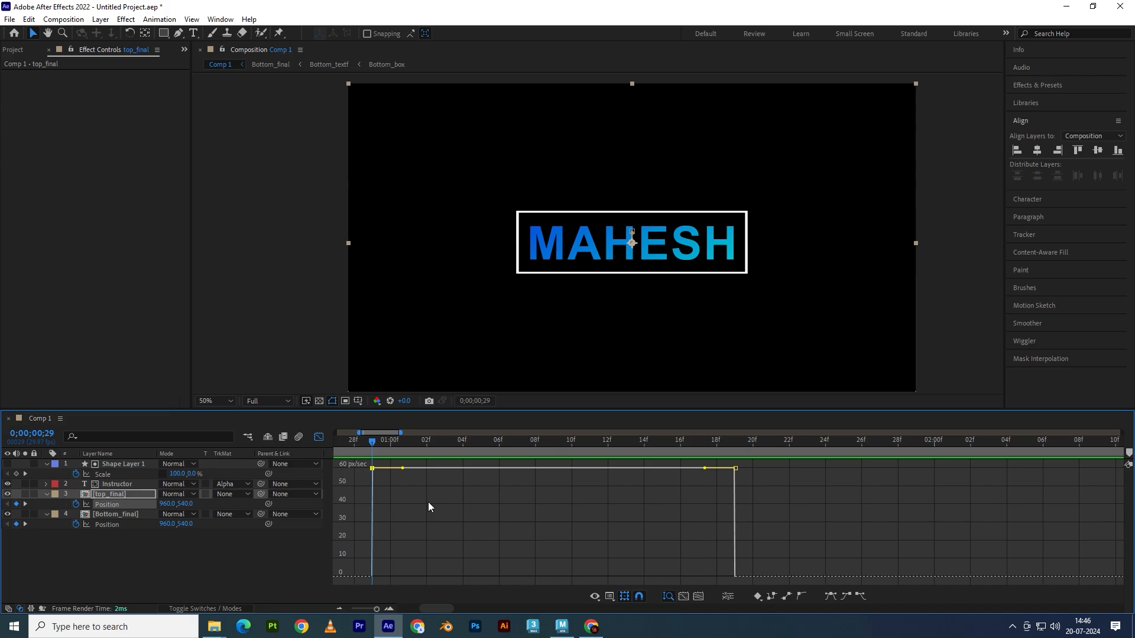
scroll(422, 478, "down", 3)
left_click_drag(419, 493, 417, 469)
key("ctrl+z")
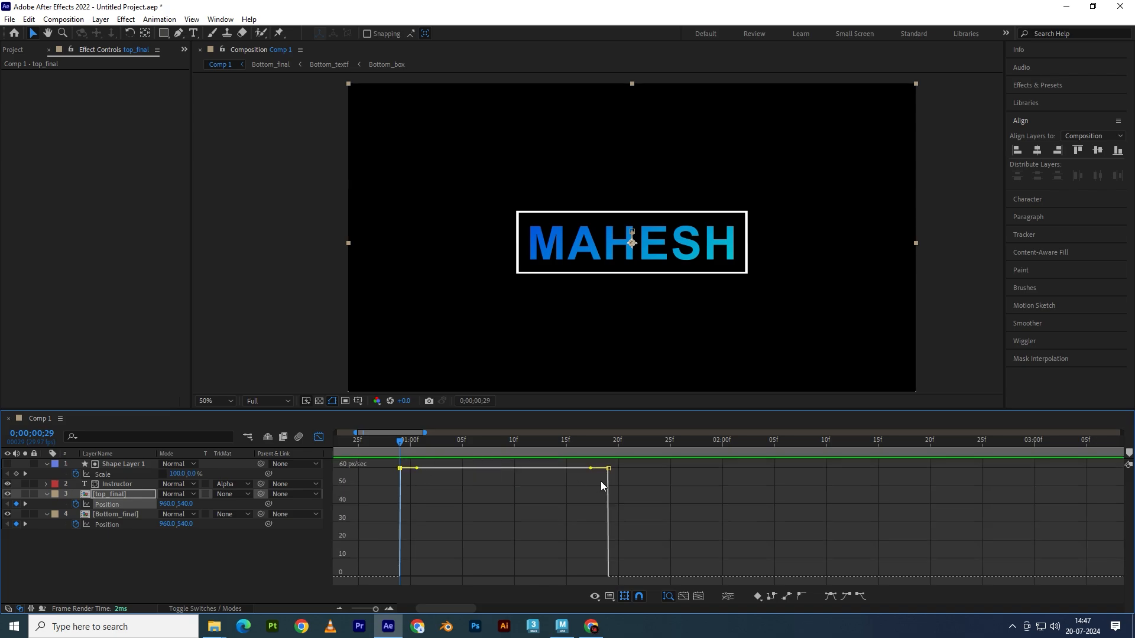
left_click(608, 469)
left_click_drag(592, 468, 590, 460)
key("ctrl+z")
Try to adjust the top_final Position keyframes in the value graph and return to the speed graph
right_click(584, 487)
left_click(630, 371)
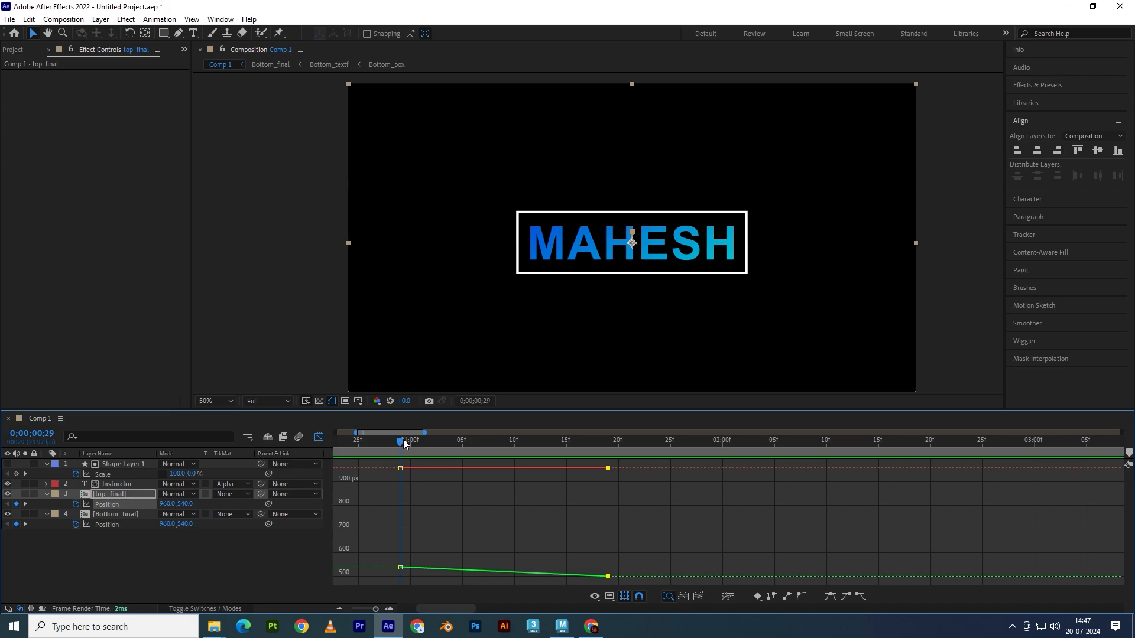
mouse_move(408, 442)
left_mouse_down()
mouse_move(505, 467)
mouse_move(401, 464)
left_mouse_up()
left_click_drag(374, 547, 410, 575)
mouse_move(401, 569)
left_mouse_down()
mouse_move(415, 484)
mouse_move(403, 565)
left_mouse_up()
left_click(608, 576)
right_click(604, 475)
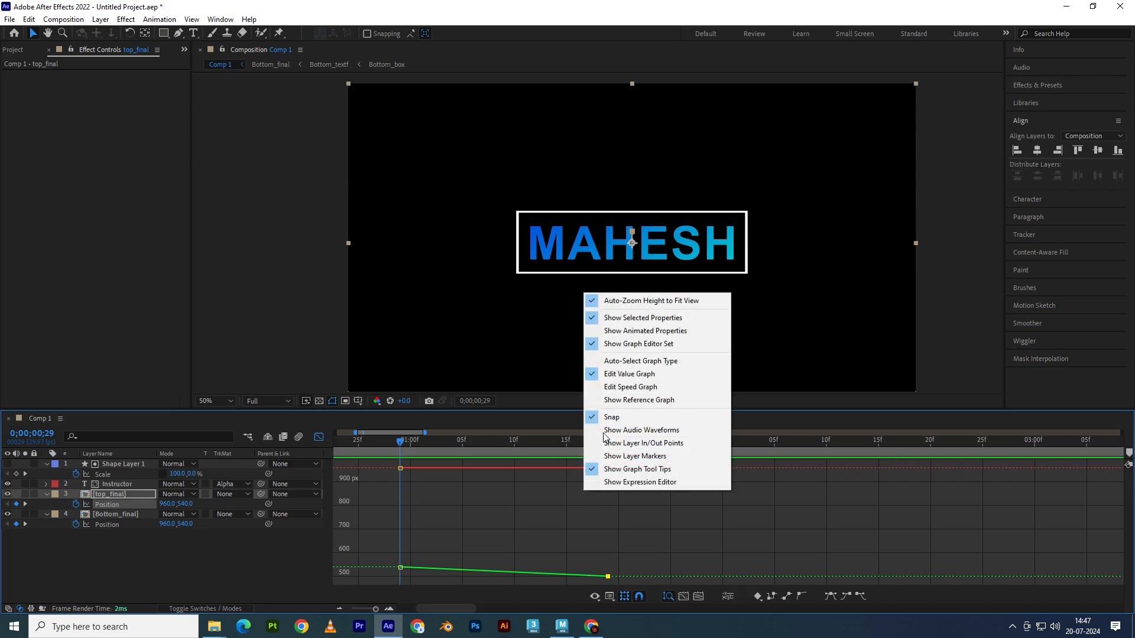
left_click(616, 388)
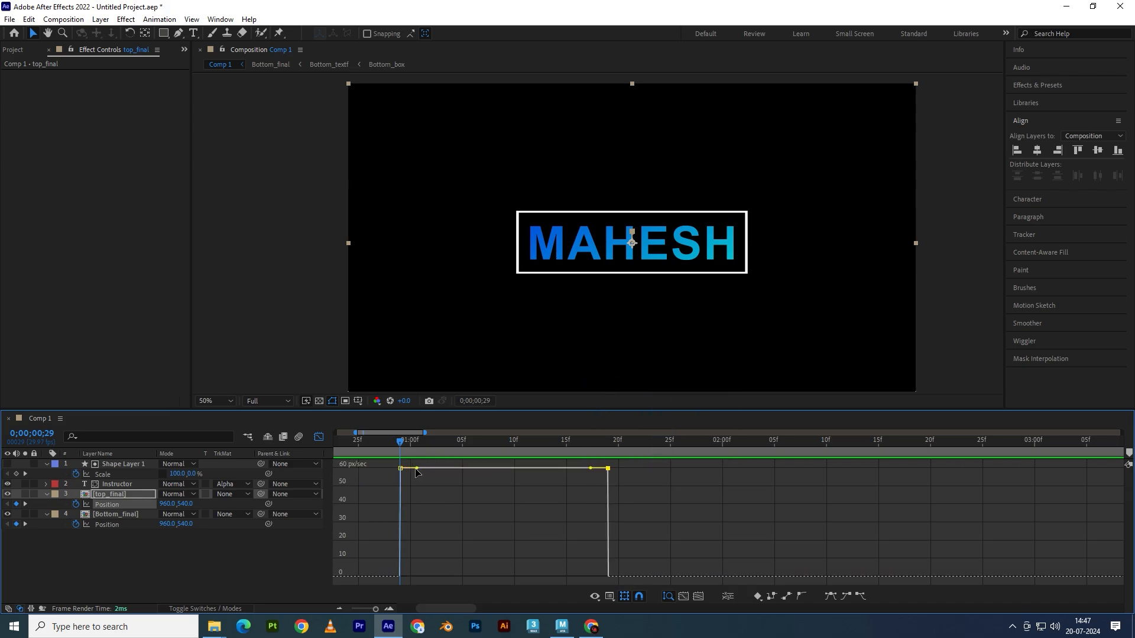
Try longer start and end speed handles on top_final's Position curve and preview the motion
left_click_drag(418, 469, 447, 473)
left_click(608, 468)
left_click_drag(592, 470, 561, 469)
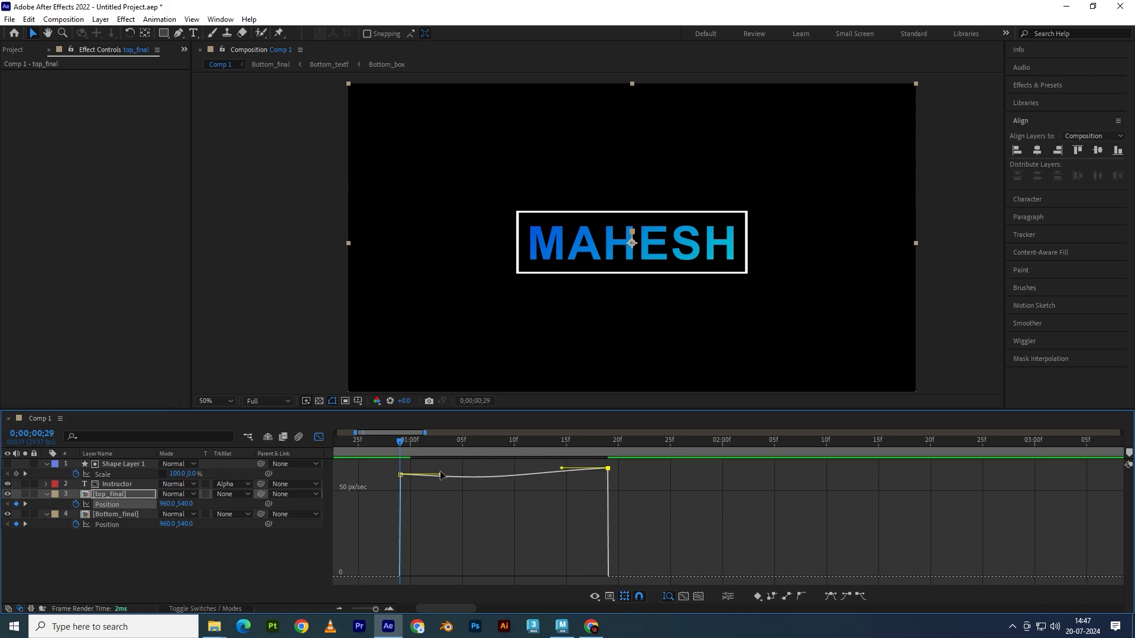
left_click_drag(438, 474, 442, 460)
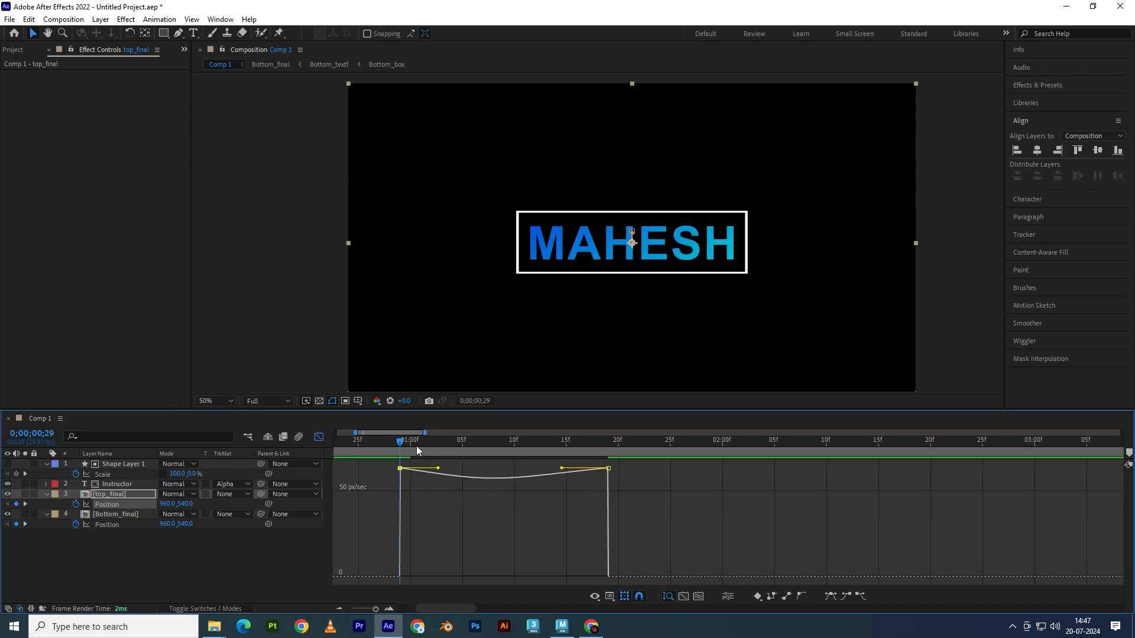
key("space")
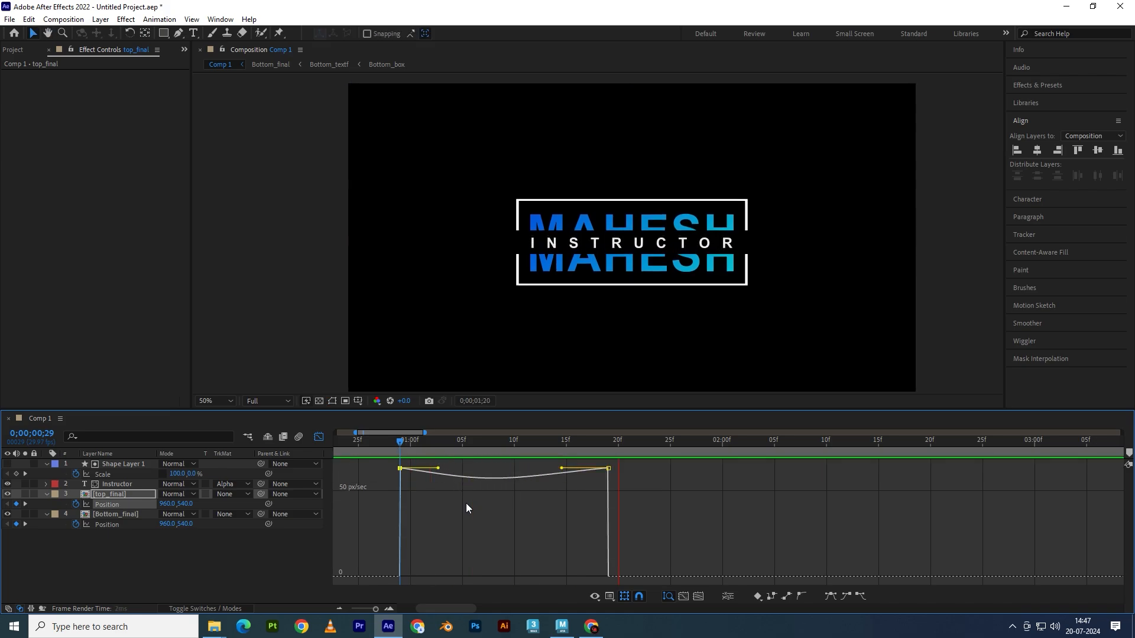
key("space")
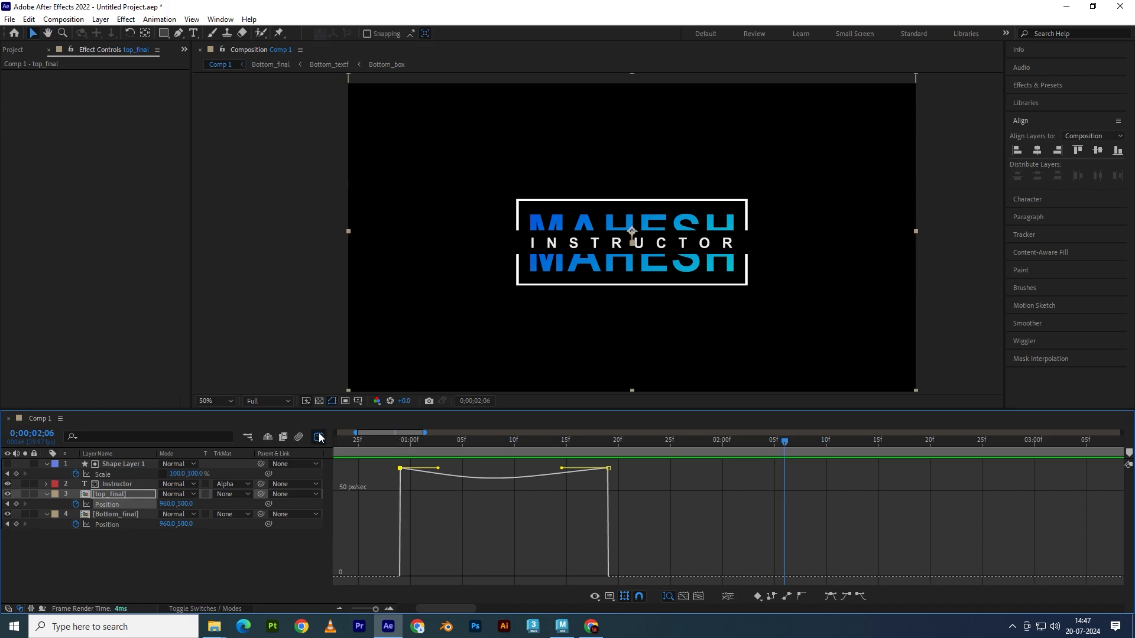
Return to the keyframe view and undo the last speed handle changes on top_final
left_click(319, 437)
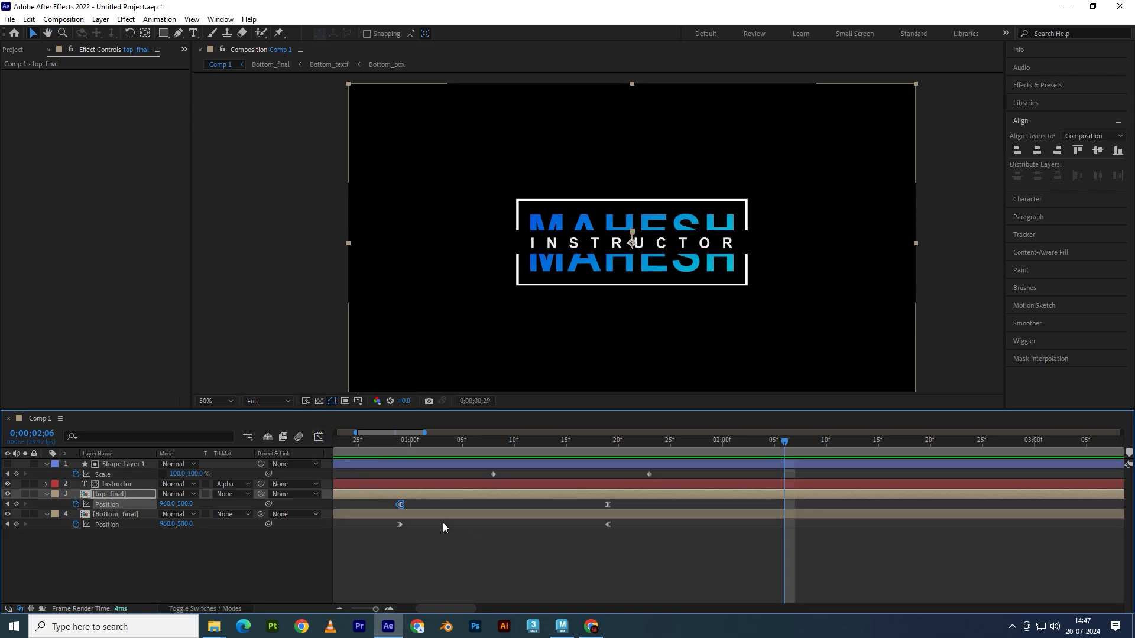
key("ctrl+z")
key("ctrl+z")
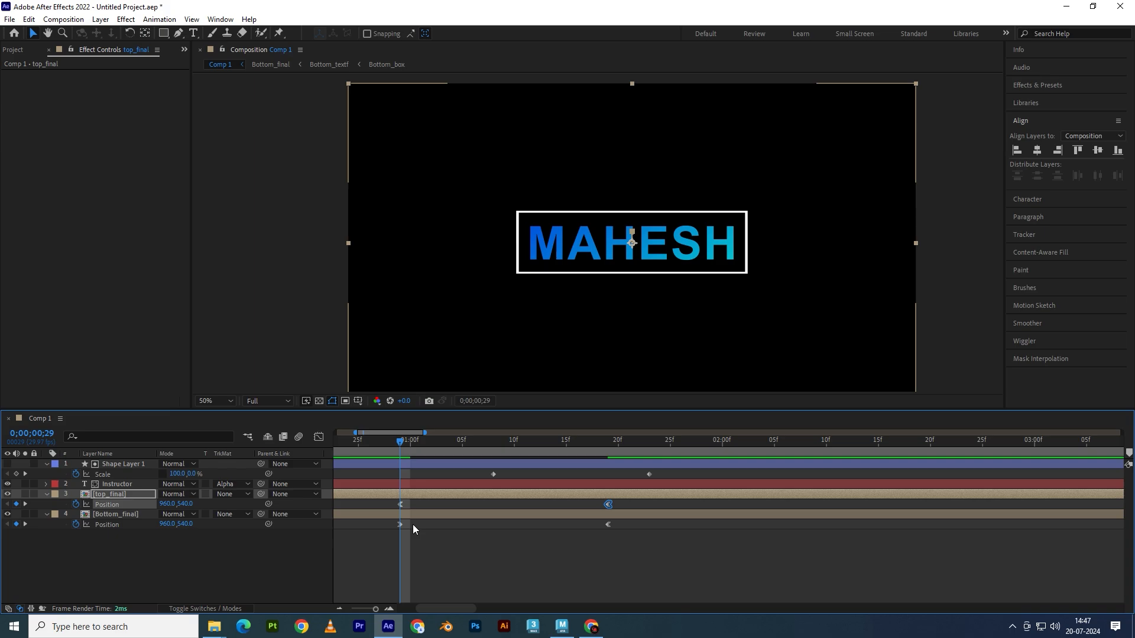
Apply Easy Ease to the Position keyframes of top_final and Bottom_final and the Scale keyframes of Shape Layer 1
left_click_drag(384, 501, 612, 509)
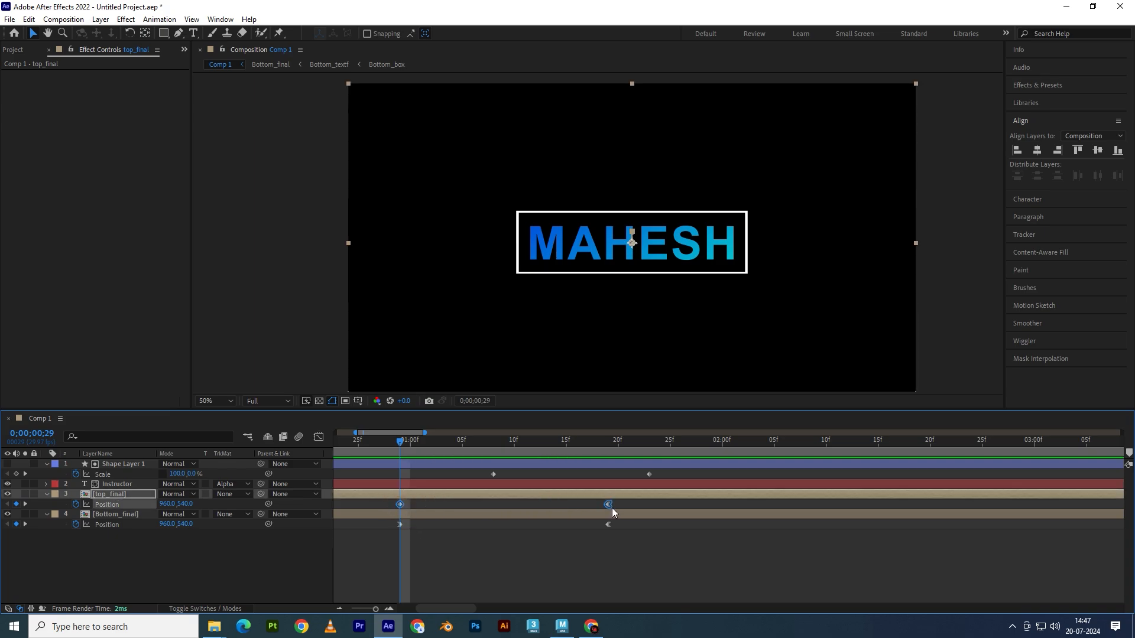
key("F9")
left_click_drag(352, 556, 622, 517)
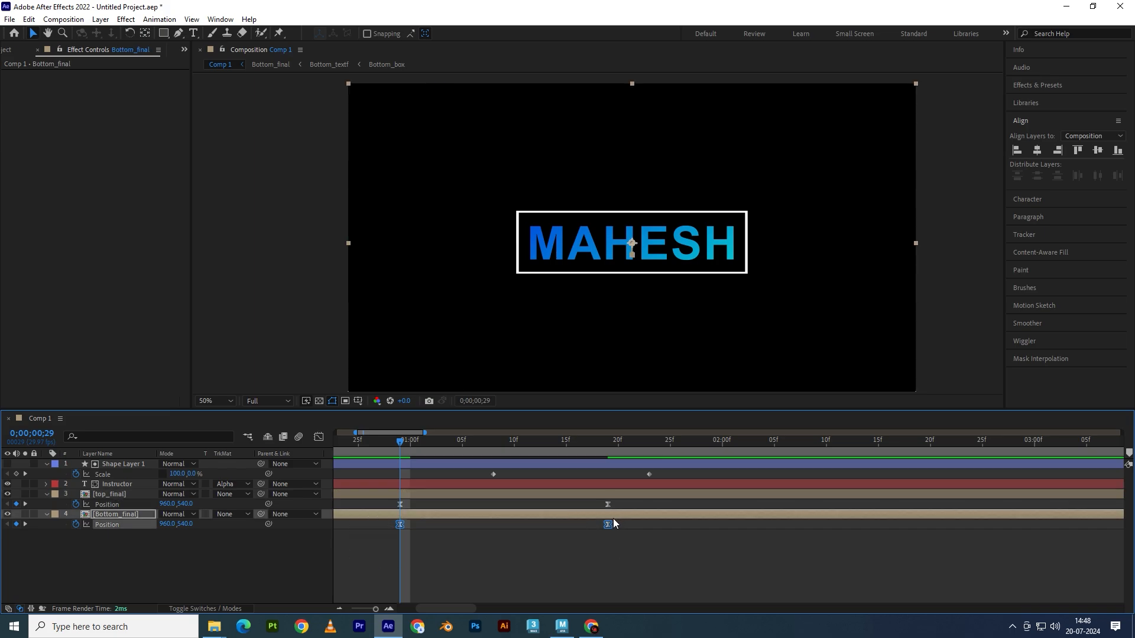
key("F9")
left_click_drag(477, 474, 654, 478)
key("F9")
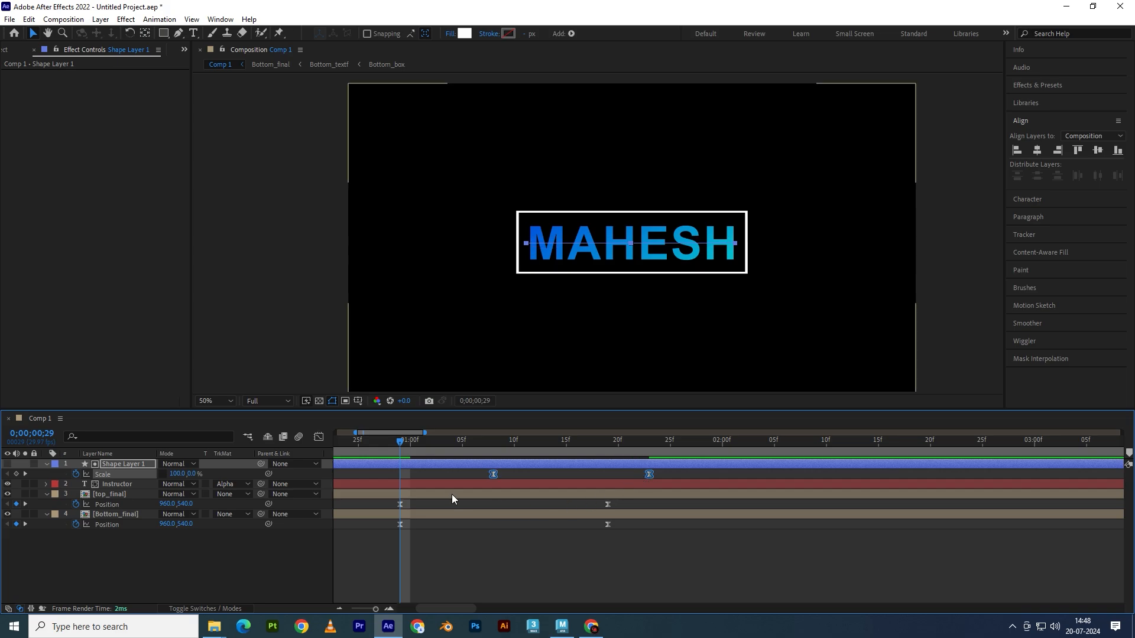
Lengthen both speed handles of top_final's Position curve inward to about a quarter of the move for a steeper mid-motion peak
left_click_drag(378, 499, 623, 505)
left_click(318, 440)
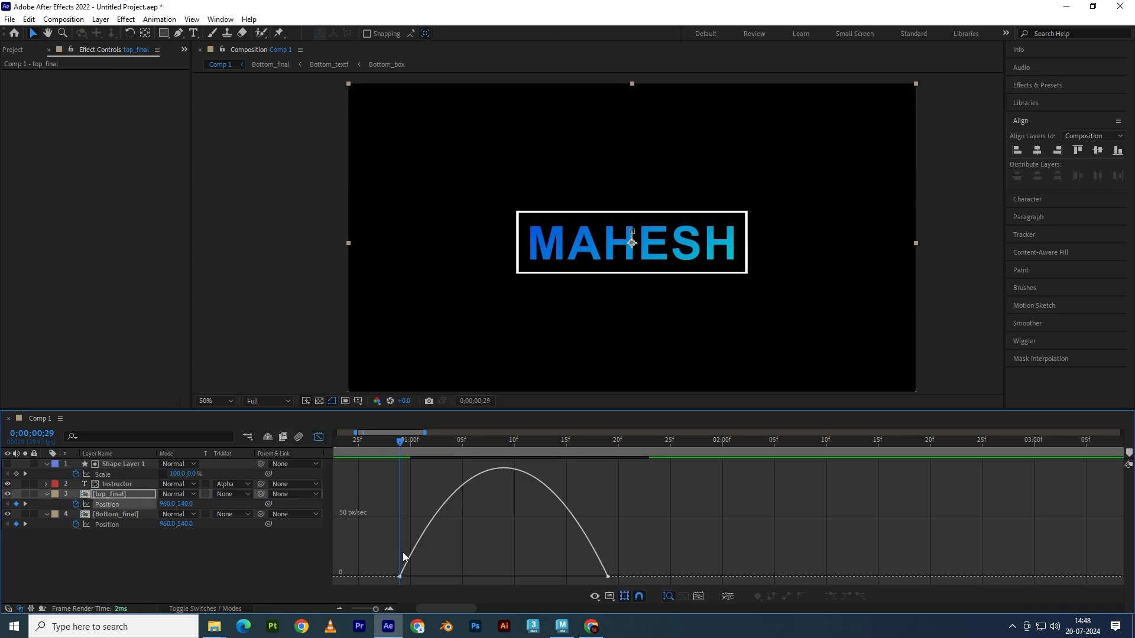
left_click_drag(371, 549, 452, 573)
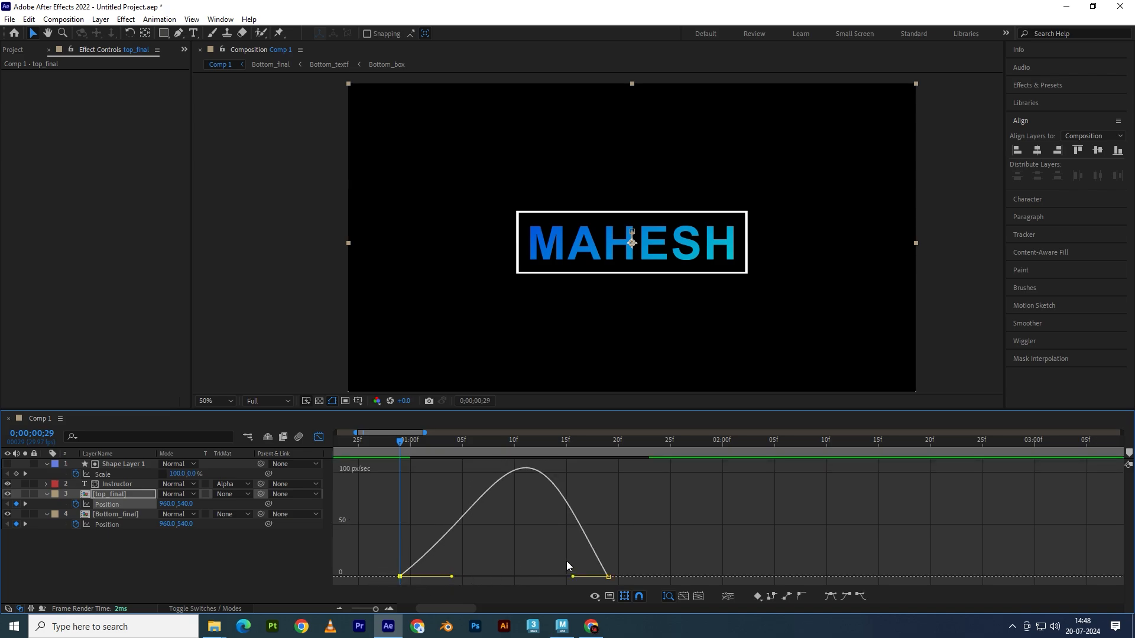
left_click_drag(622, 552, 560, 577)
left_click(319, 437)
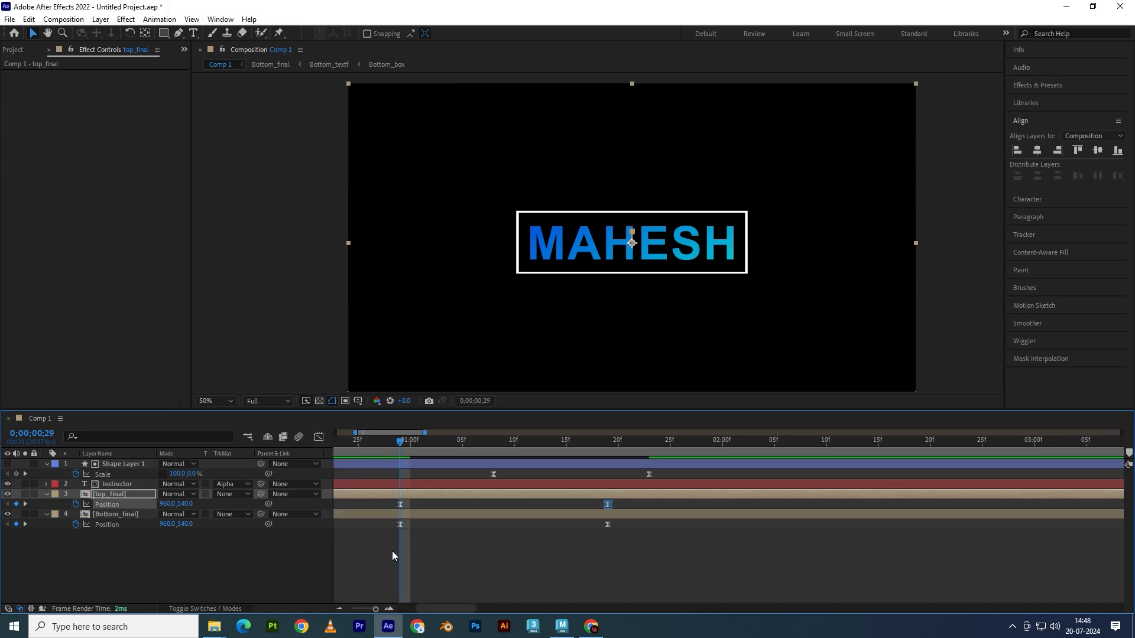
Lengthen both speed handles of Bottom_final's Position curve inward to about a quarter of the move, matching top_final
left_click_drag(369, 562, 631, 524)
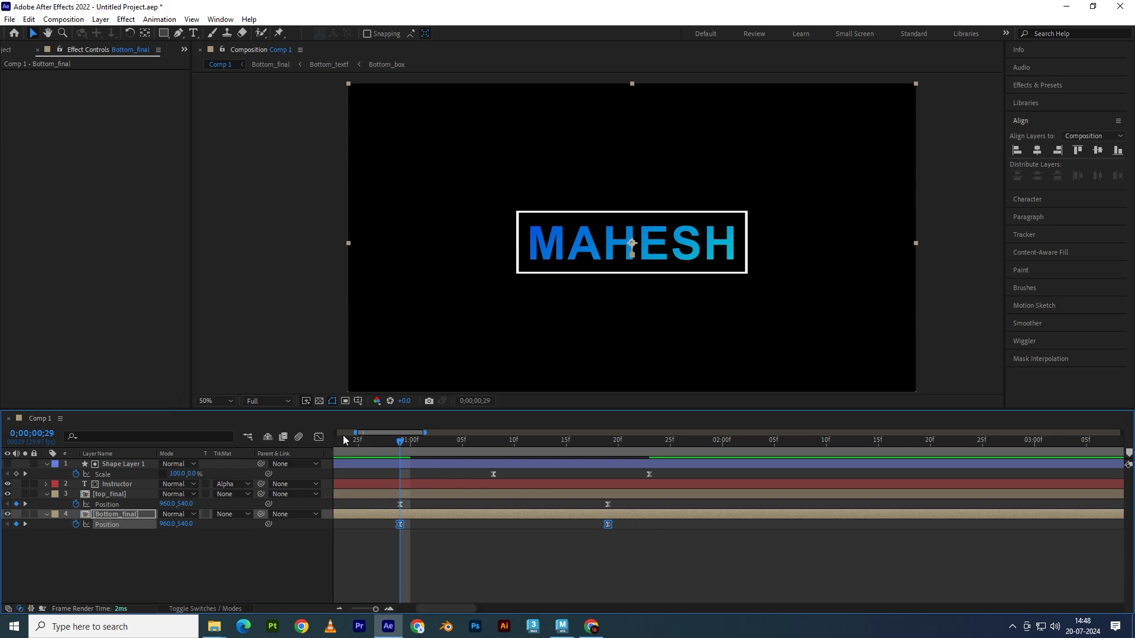
left_click(319, 437)
left_click_drag(421, 580, 453, 577)
left_click_drag(611, 542, 559, 575)
left_click(319, 437)
Lengthen both speed handles of Shape Layer 1's Scale curve inward and move its two keyframes to about 0;00;01;07 and 0;00;01;22
left_click(494, 474)
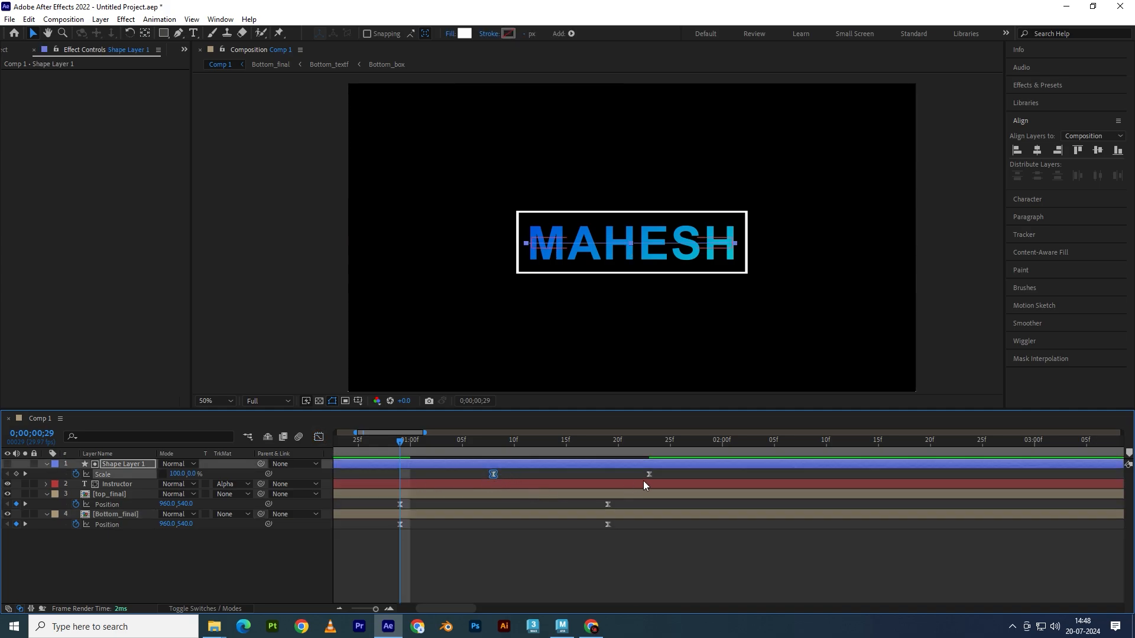
left_click_drag(662, 472, 478, 484)
left_click(319, 438)
left_click(493, 577)
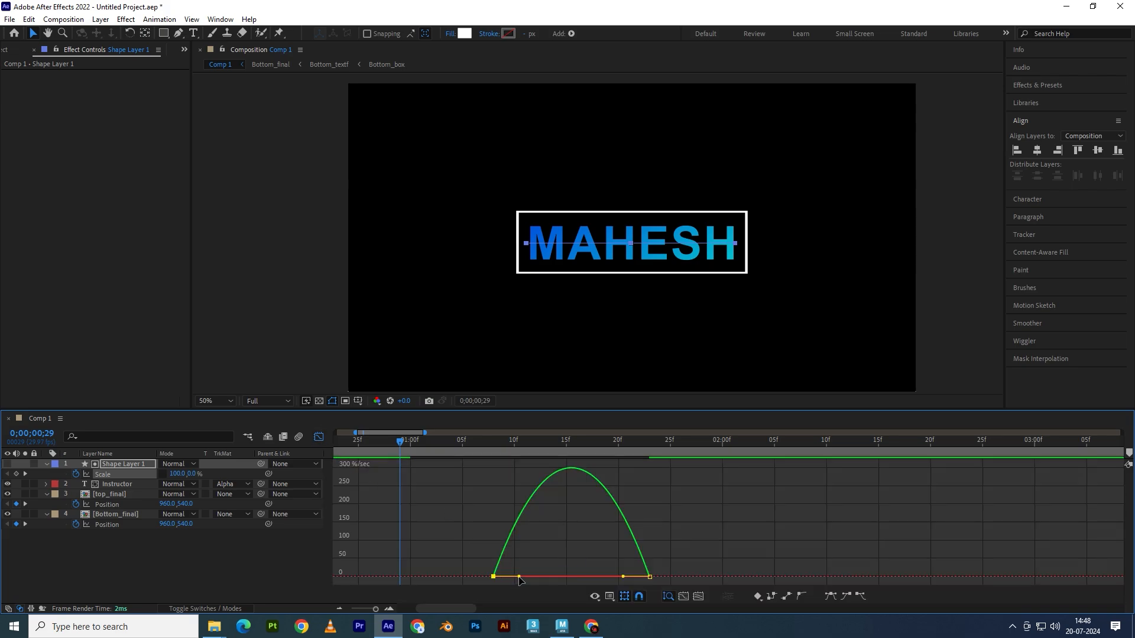
left_click_drag(519, 577, 532, 576)
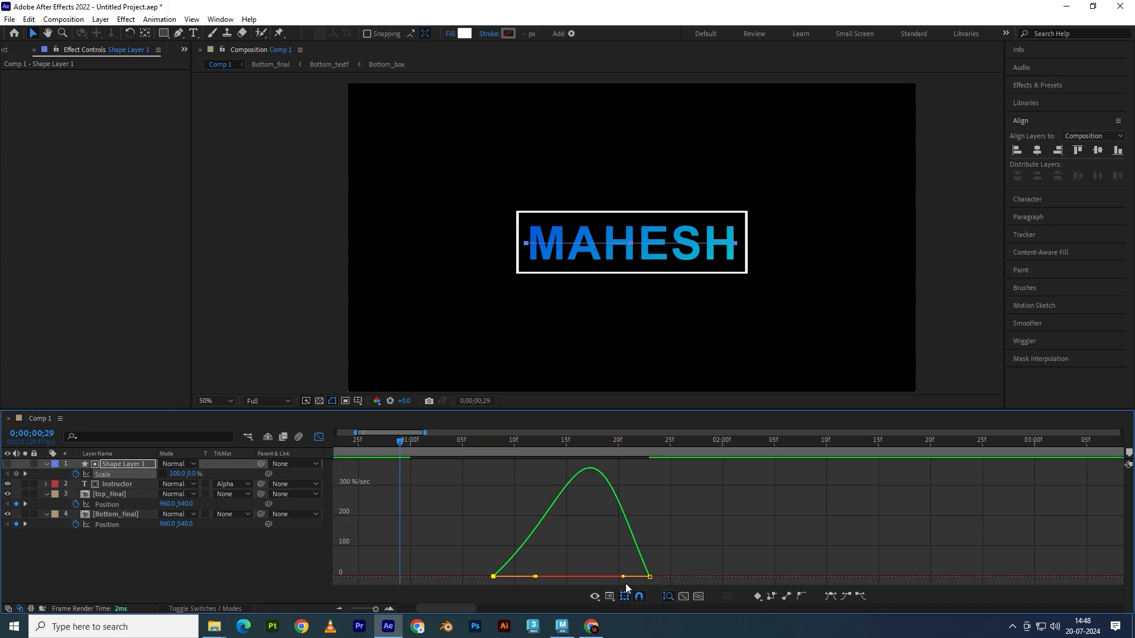
left_click_drag(623, 577, 602, 575)
left_click(319, 437)
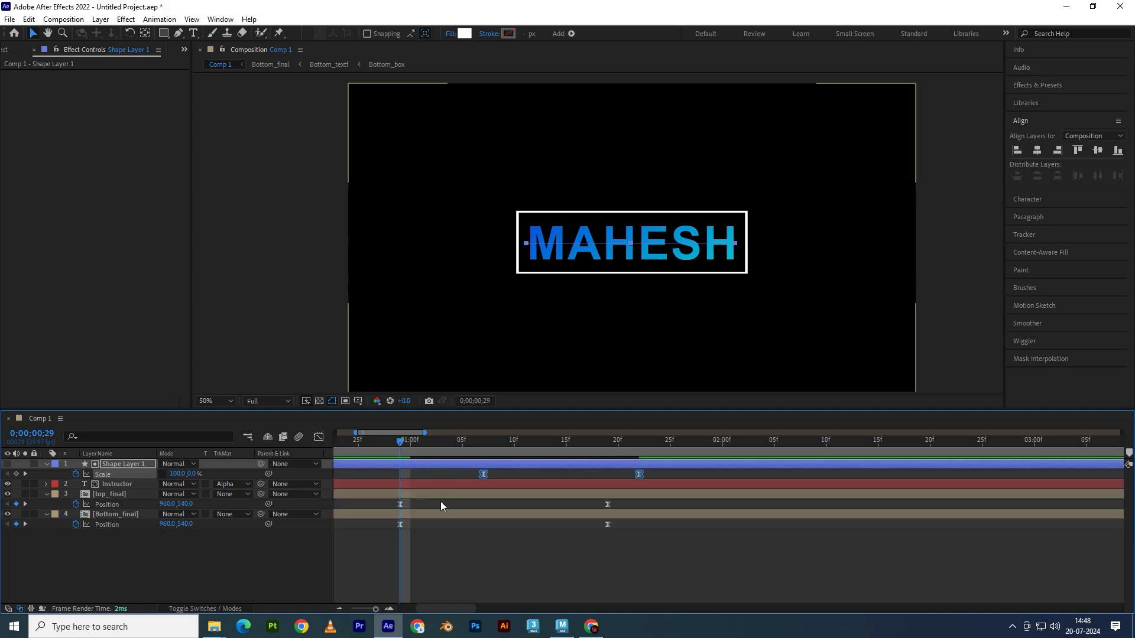
Preview the eased title split and subtitle reveal from the first frame
left_click_drag(402, 450, 347, 449)
key("Home")
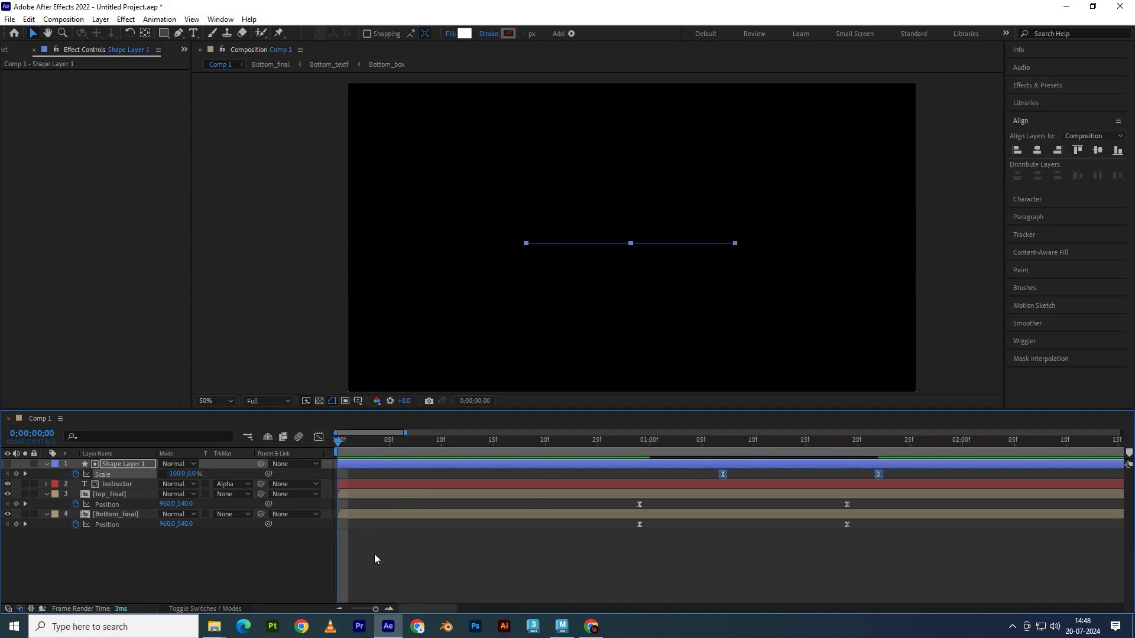
left_click(374, 555)
key("space")
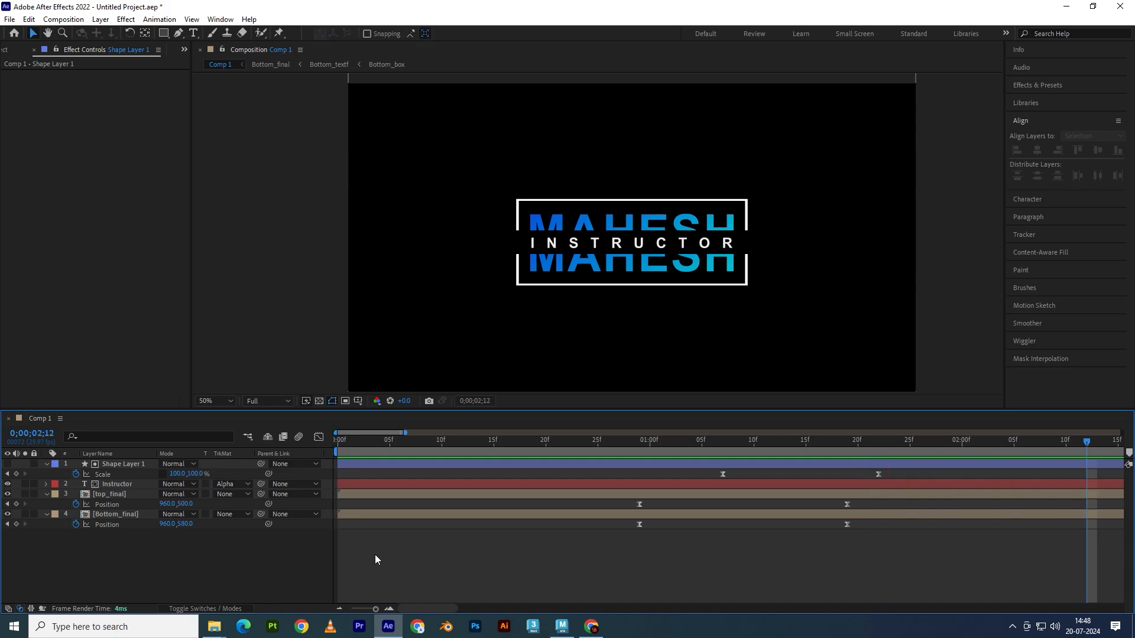
Pre-compose all four layers of Comp 1 as Final, moving all attributes, and preview the result from the first frame
scroll(456, 567, "down", 5)
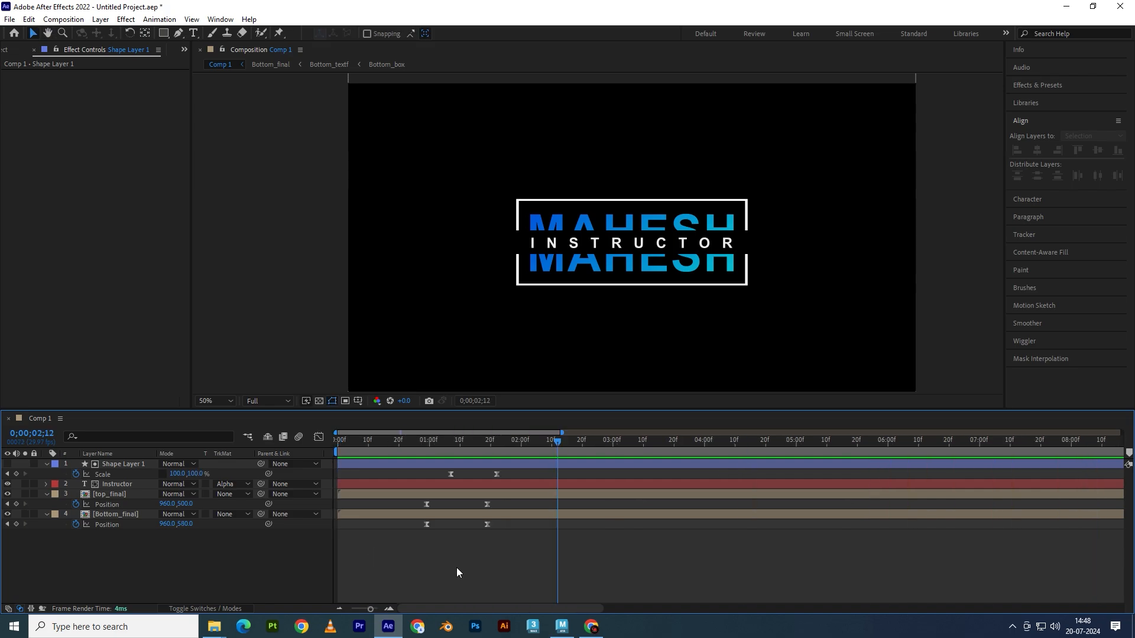
left_click_drag(41, 561, 163, 466)
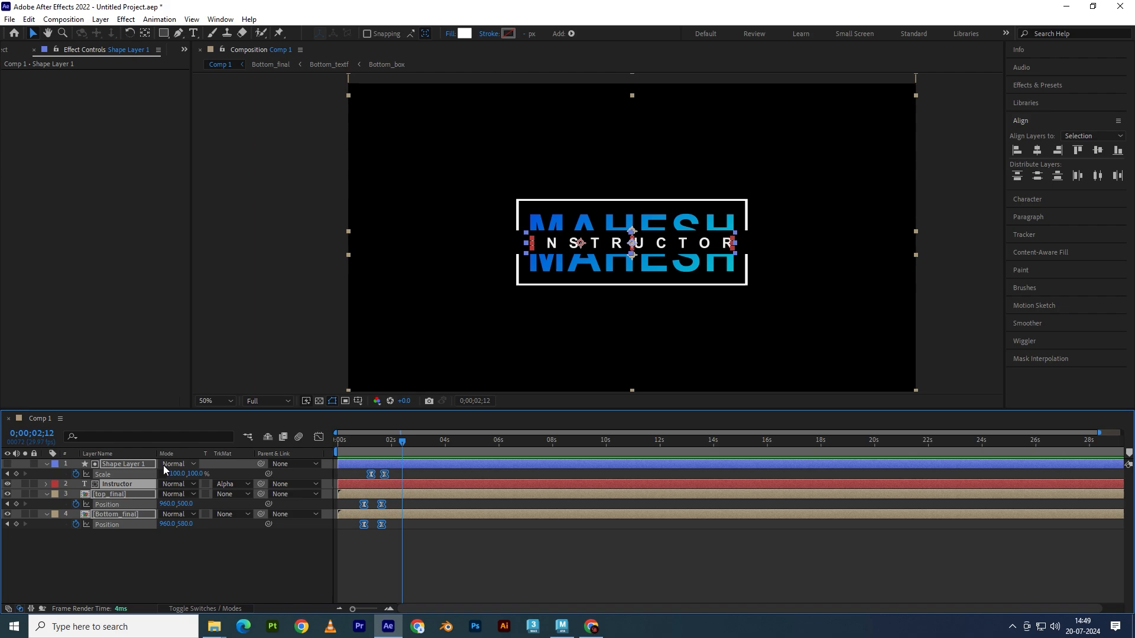
key("u")
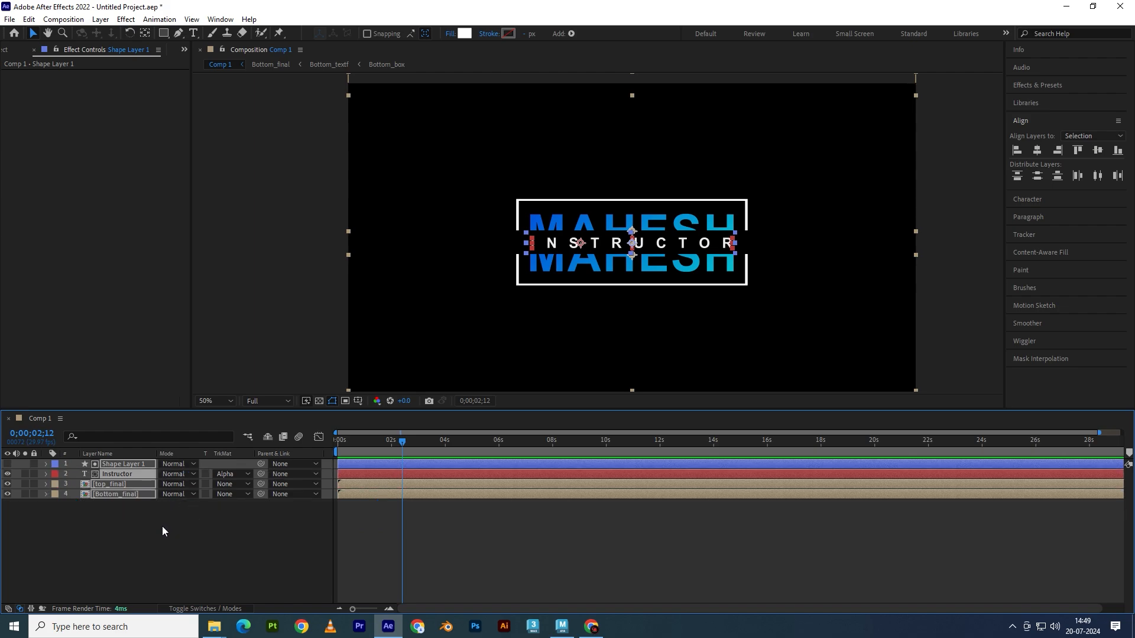
key("ctrl+shift+c")
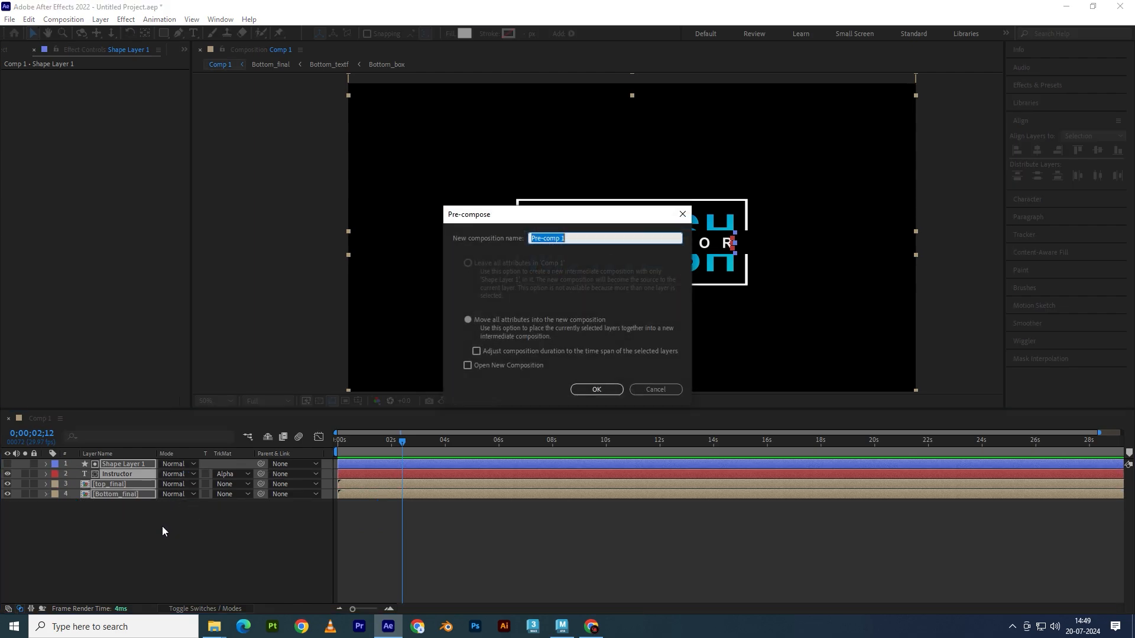
type("Final")
key("Return")
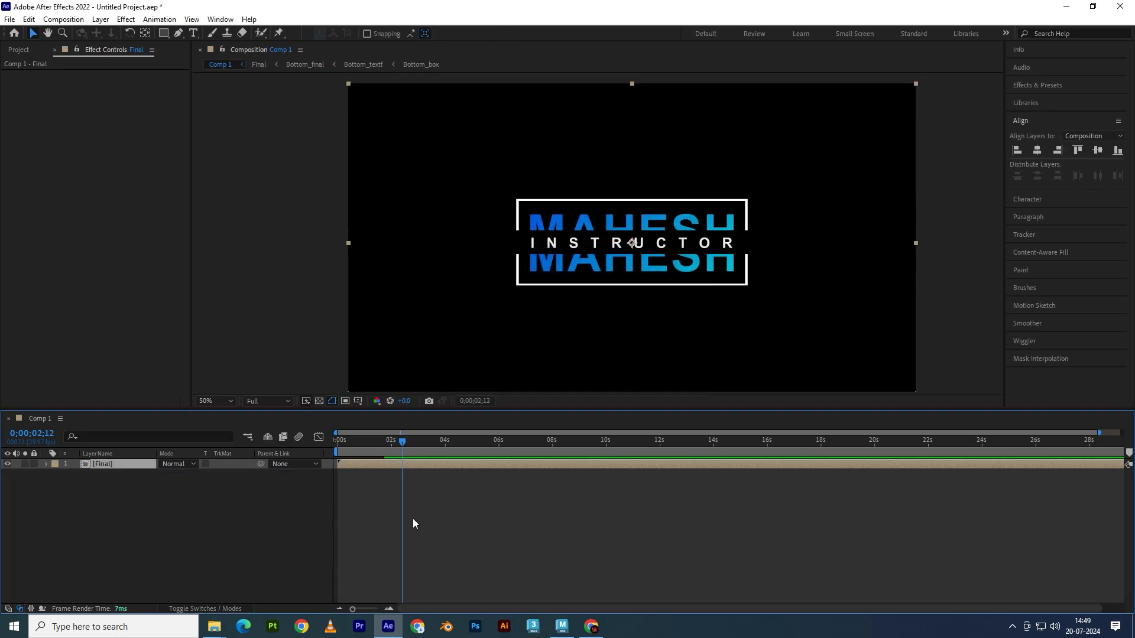
left_click_drag(407, 449, 325, 452)
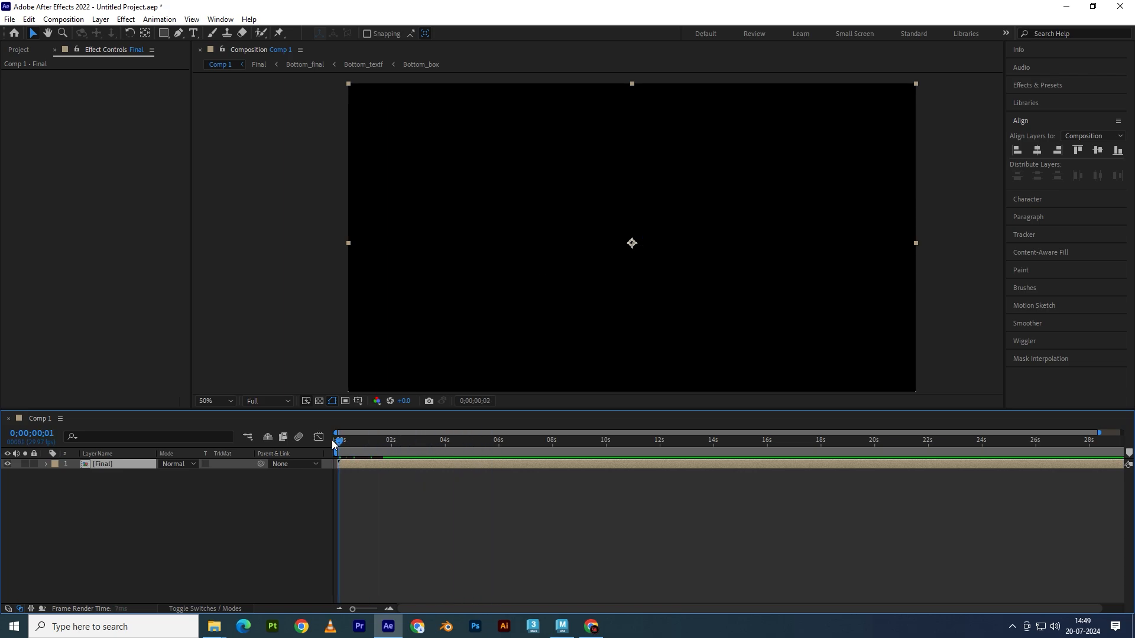
key("space")
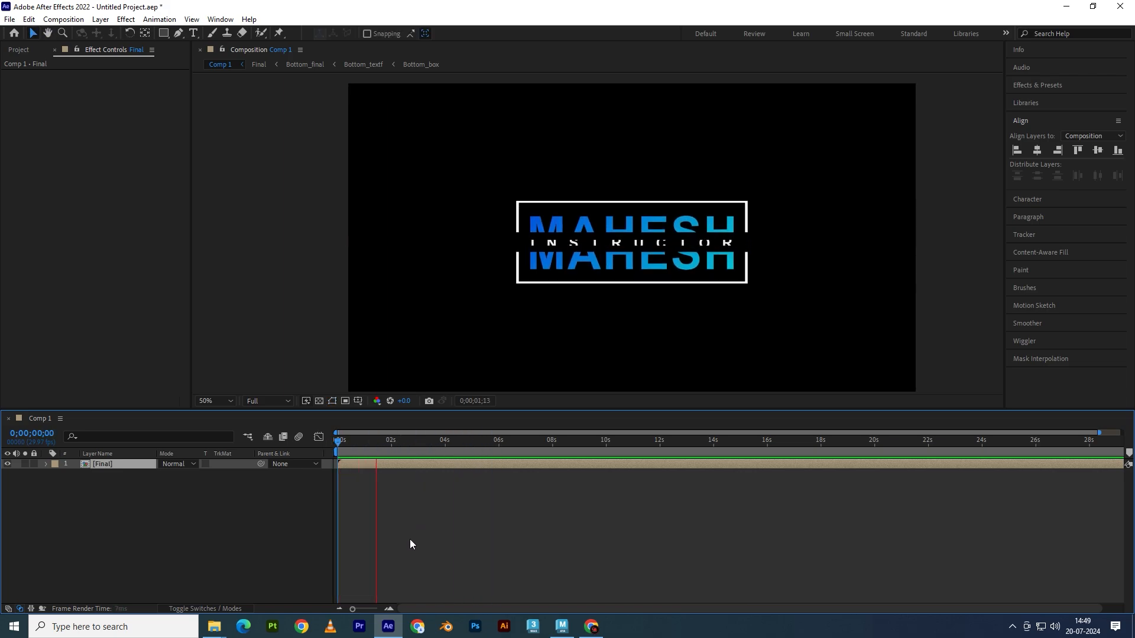
Cut Final off at 0;00;02;12 and place a second copy of the trimmed layer starting at that time
key("space")
left_click_drag(390, 441, 400, 443)
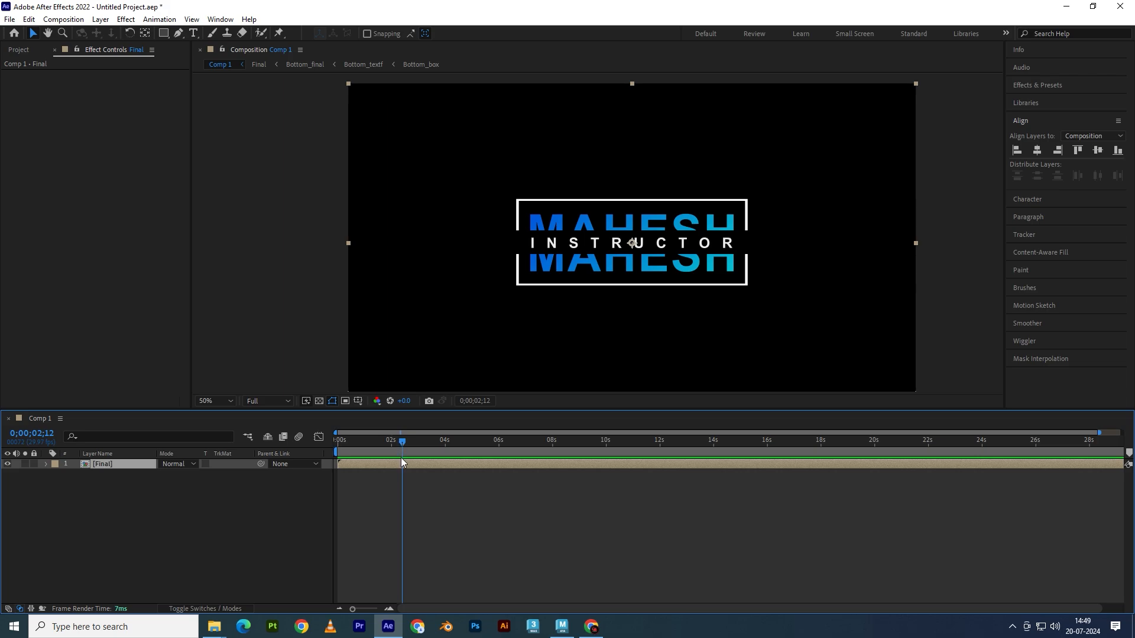
key("ctrl+shift+d")
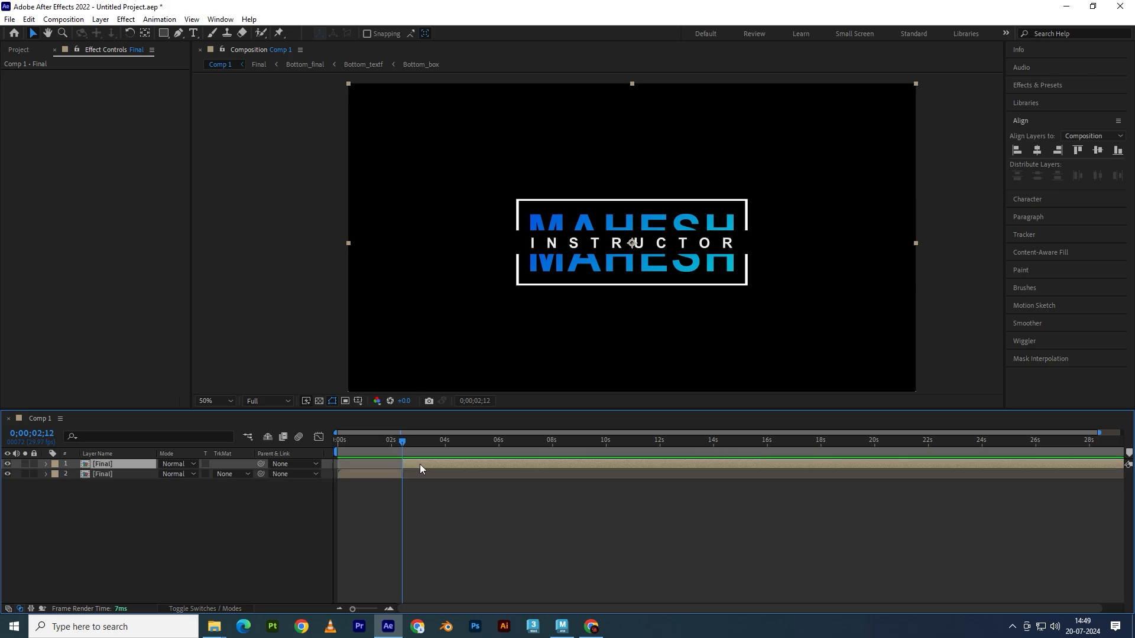
left_click_drag(420, 464, 385, 465)
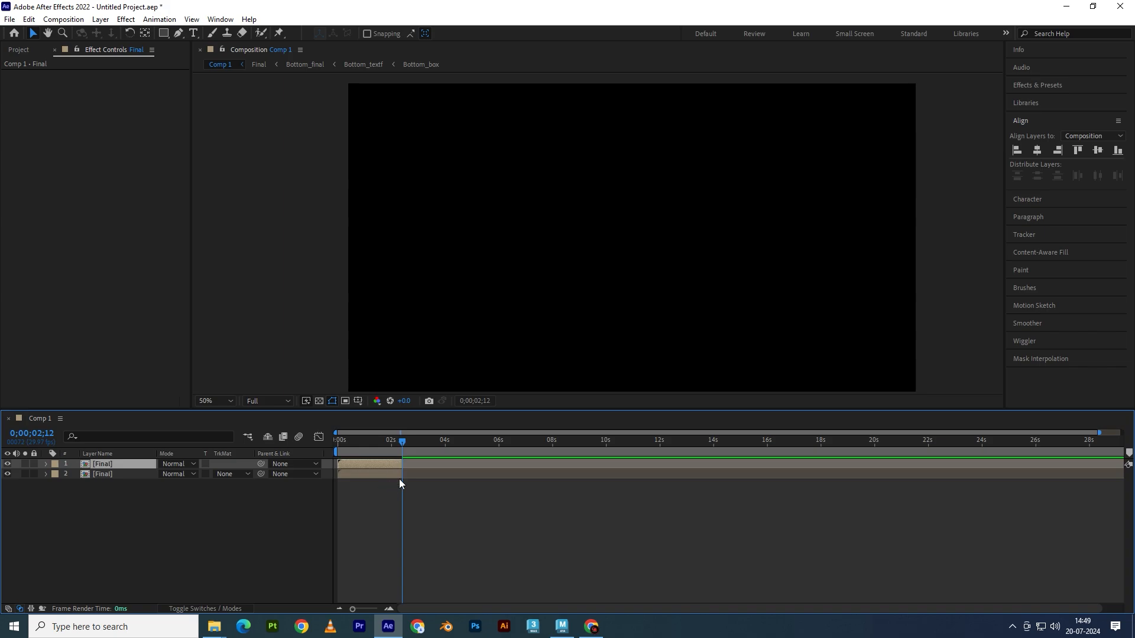
key("[")
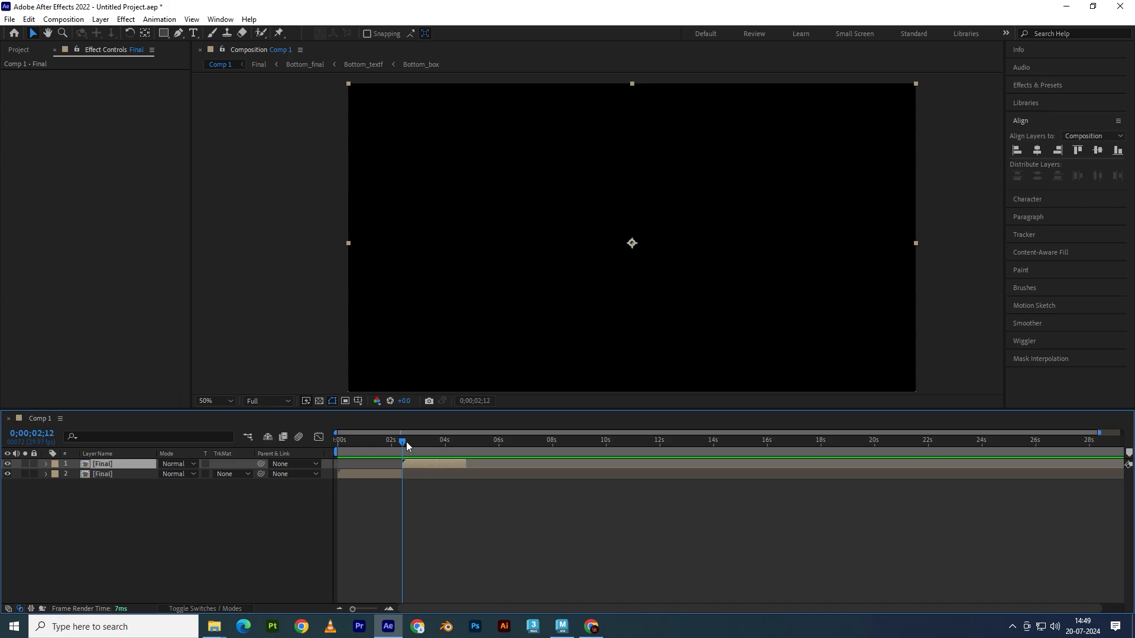
Time-reverse the second Final layer so the title animation plays backwards from 0;00;02;12
mouse_move(407, 442)
left_mouse_down()
mouse_move(439, 443)
mouse_move(374, 452)
mouse_move(420, 458)
left_mouse_up()
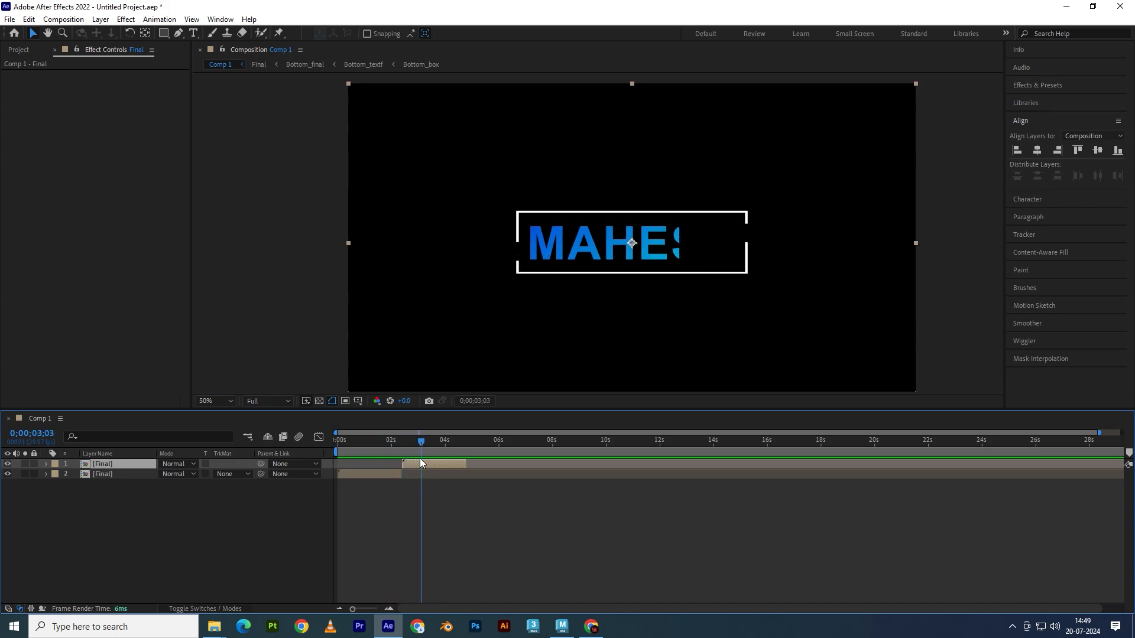
right_click(421, 464)
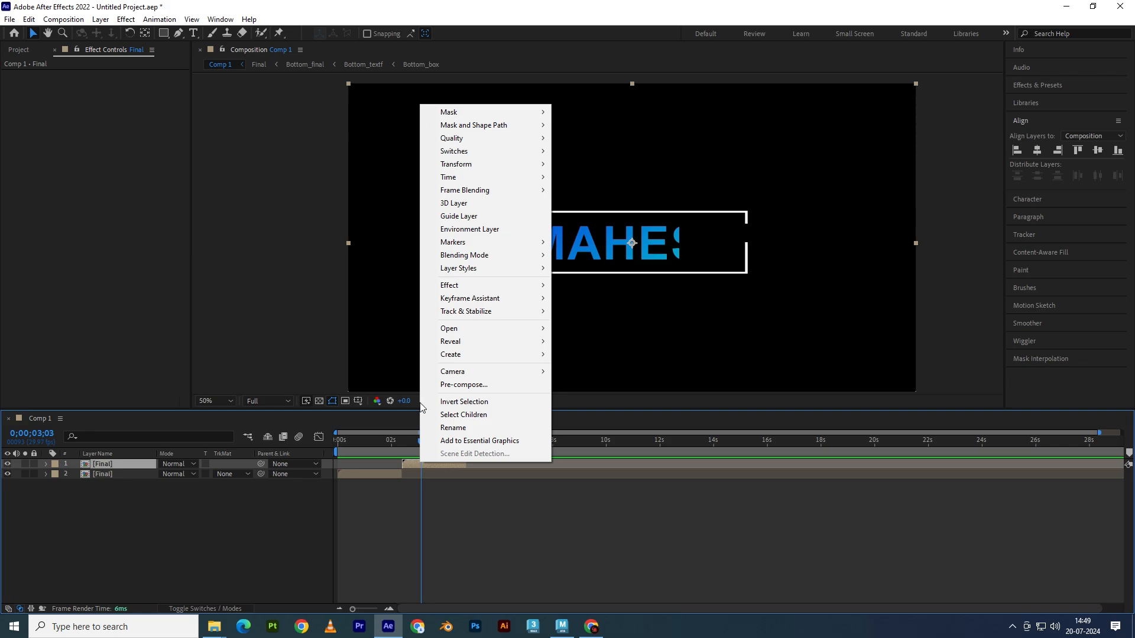
mouse_move(471, 177)
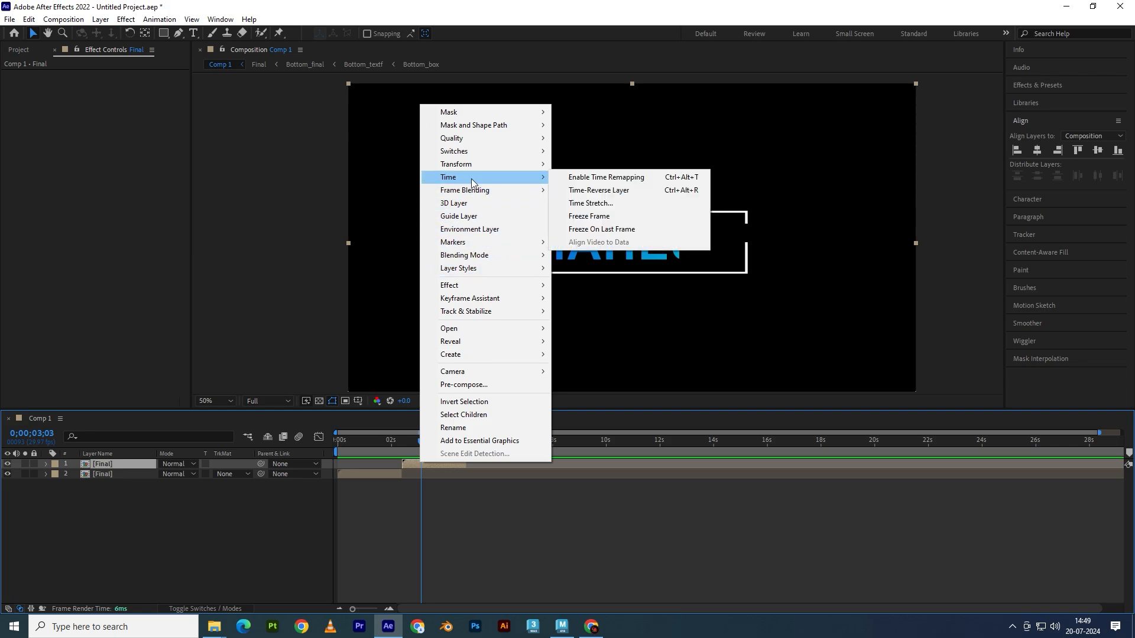
left_click(592, 191)
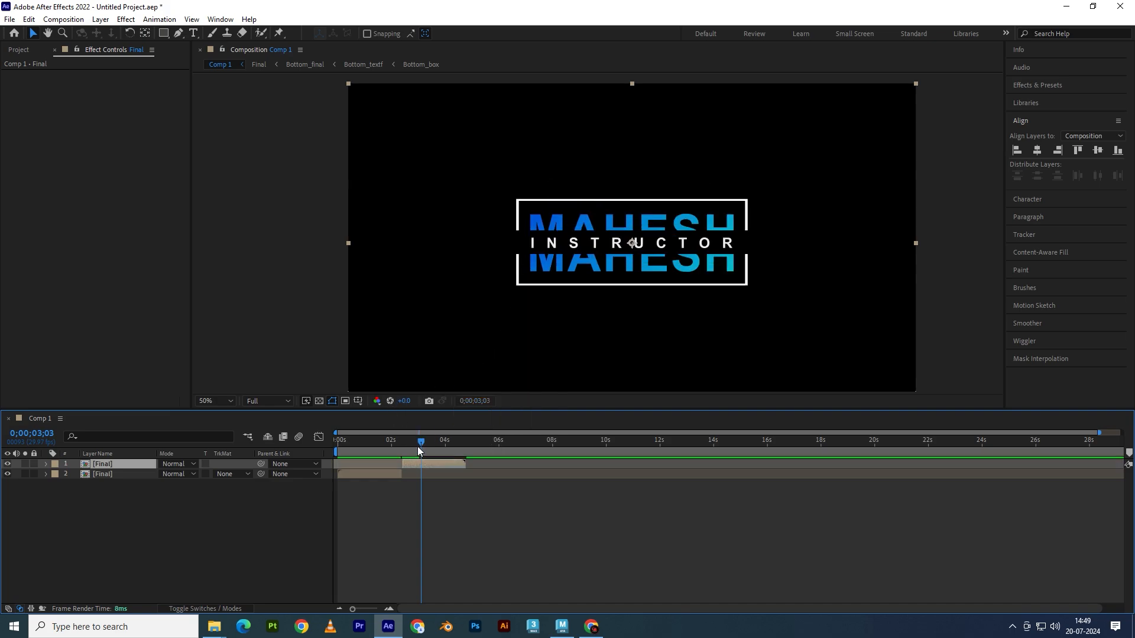
Preview the title's forward and reversed animation from the first frame in an enlarged composition view
left_click_drag(417, 442, 331, 442)
left_click(257, 315)
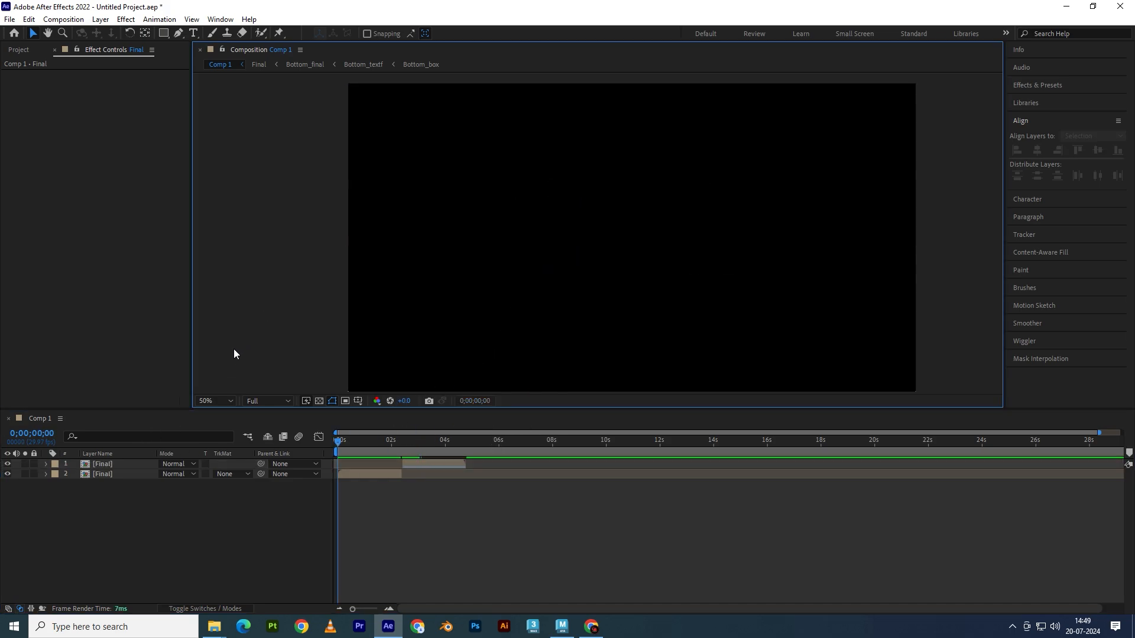
key("grave")
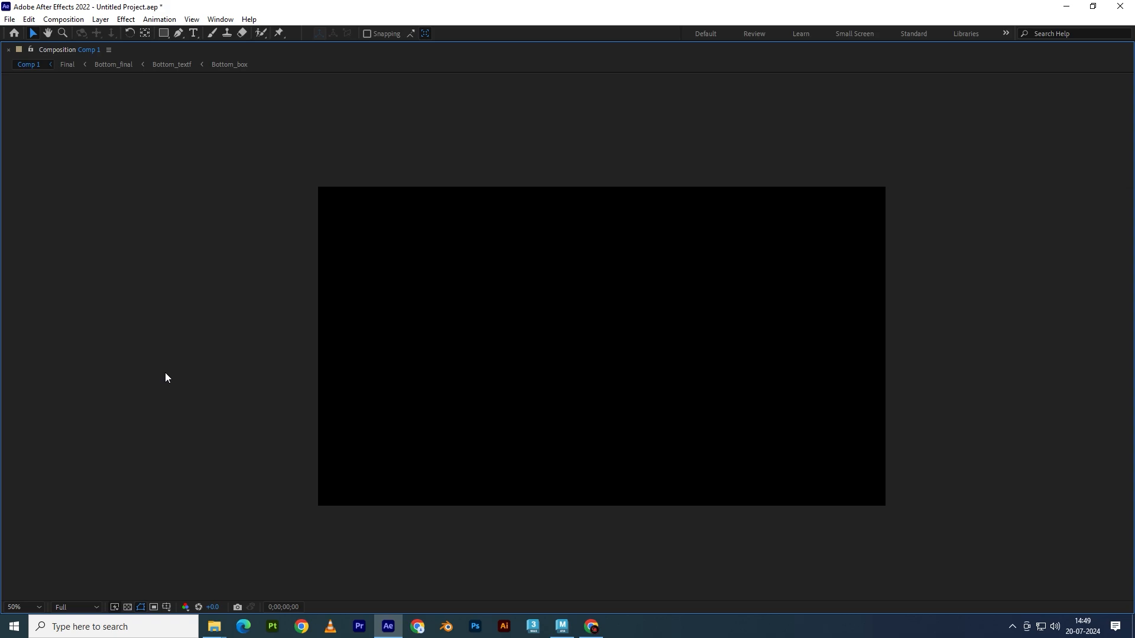
key("space")
key("grave")
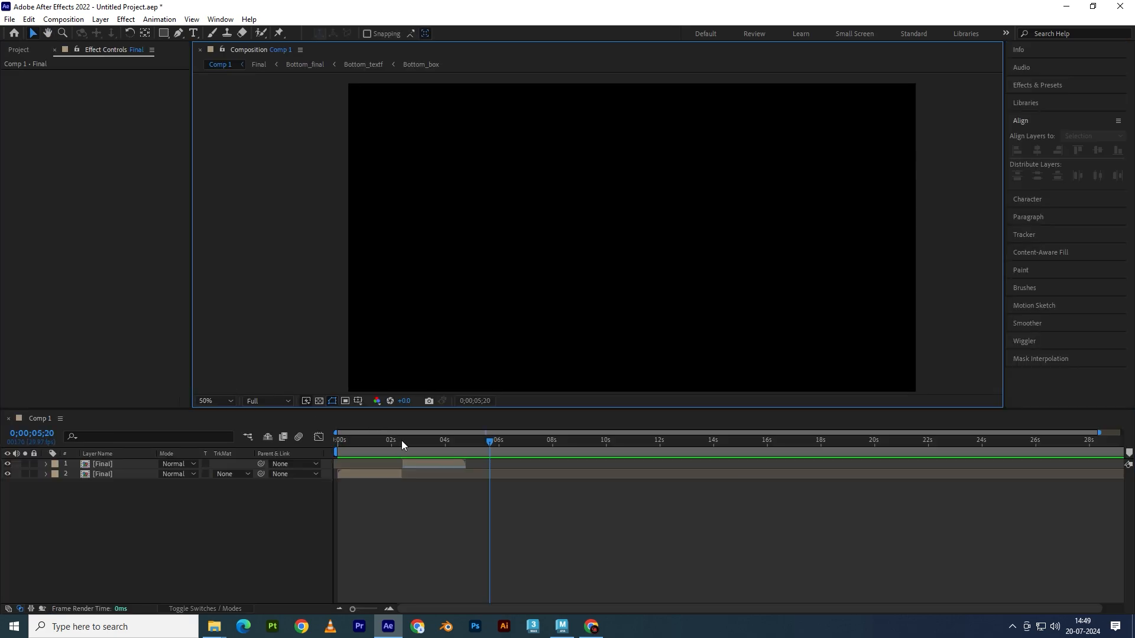
Add a deep red solid with the default settings to Comp 1 and apply the Gradient Ramp effect to it
left_click_drag(402, 442, 207, 446)
scroll(382, 334, "down", 2)
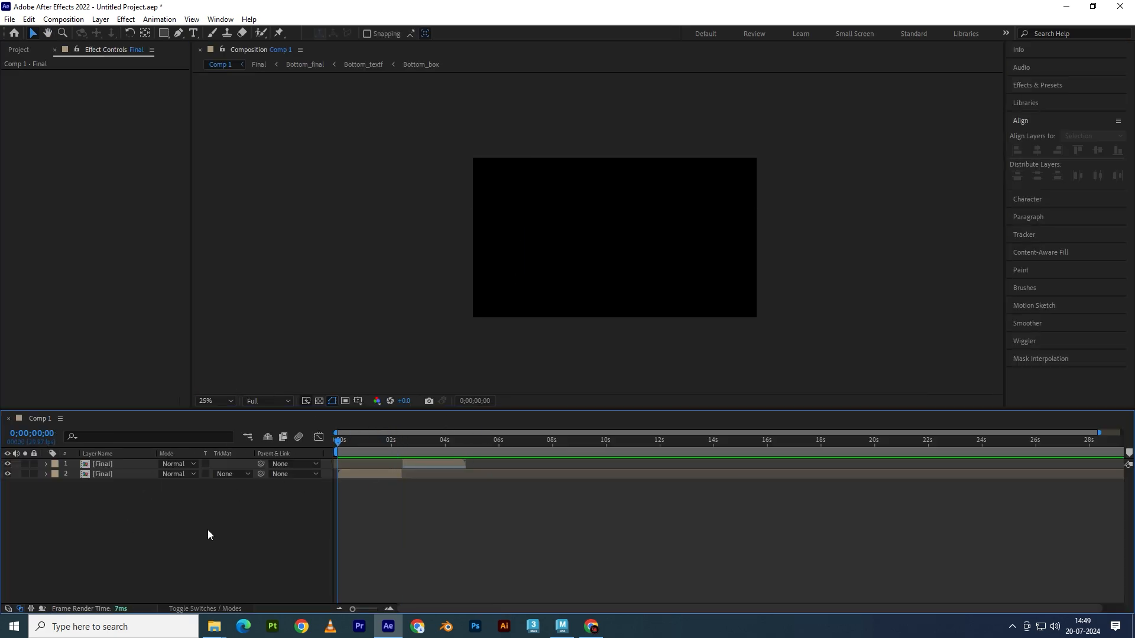
key("ctrl+y")
key("Return")
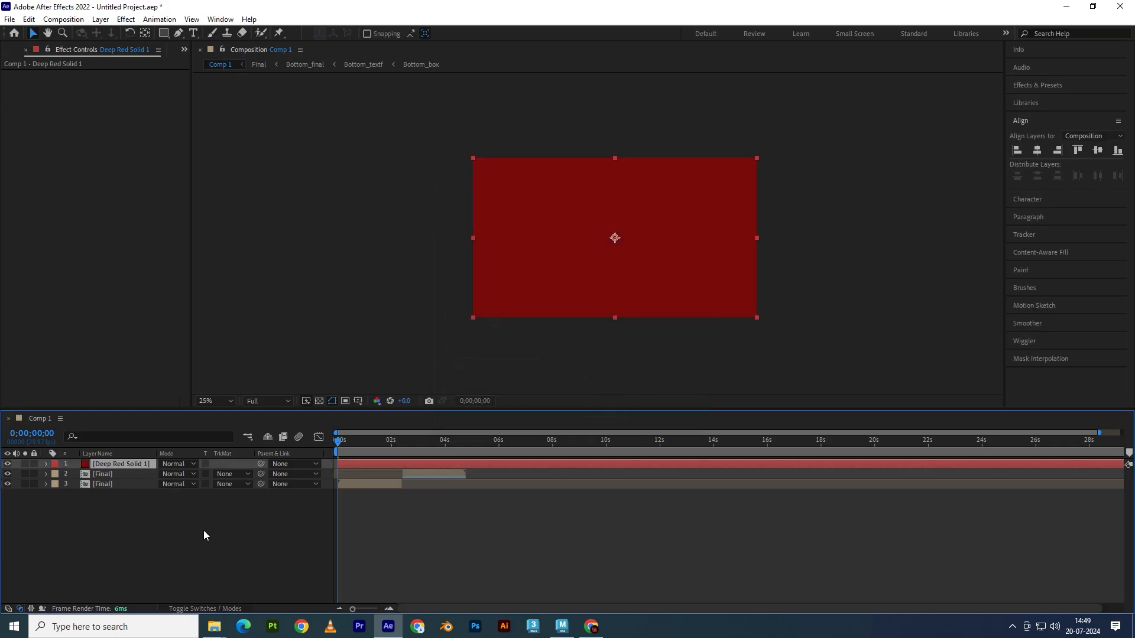
left_click(1029, 84)
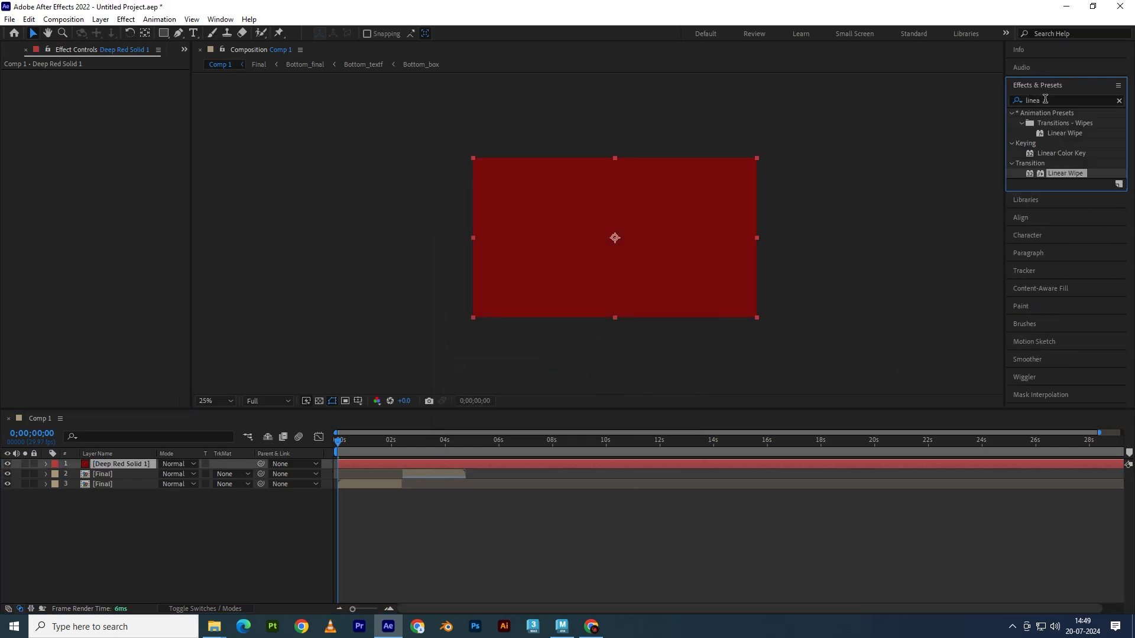
left_click(1018, 101)
type("ramp")
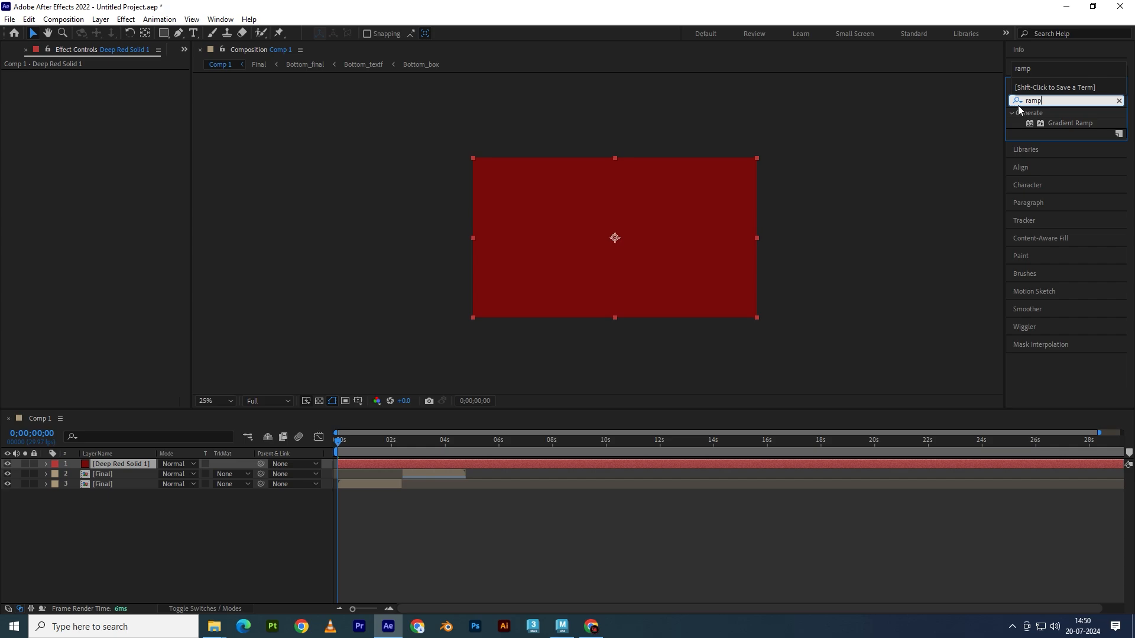
key("Return")
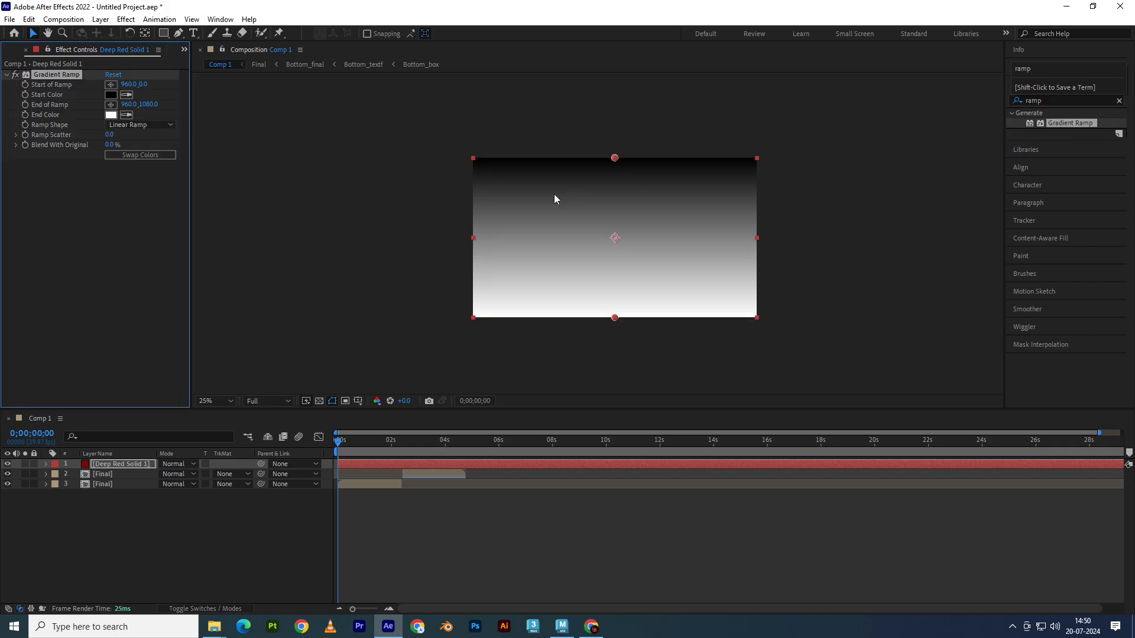
Swap the ramp's colors, change its shape to Radial Ramp and move its start to about 940, 536 at the frame centre
left_click(152, 156)
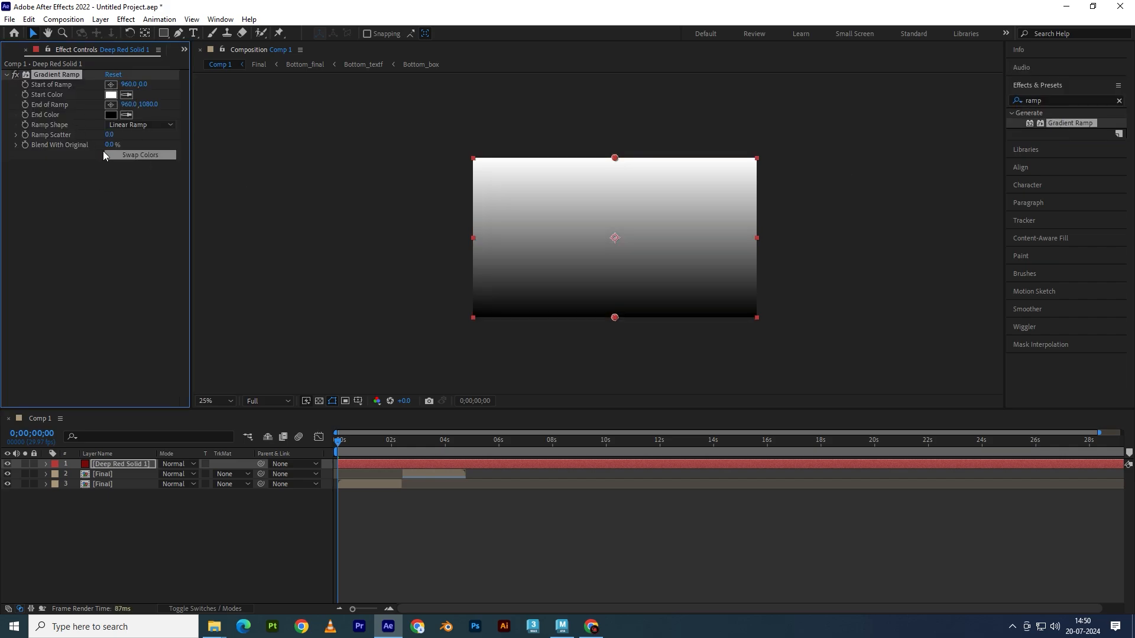
left_click(140, 125)
left_click(139, 153)
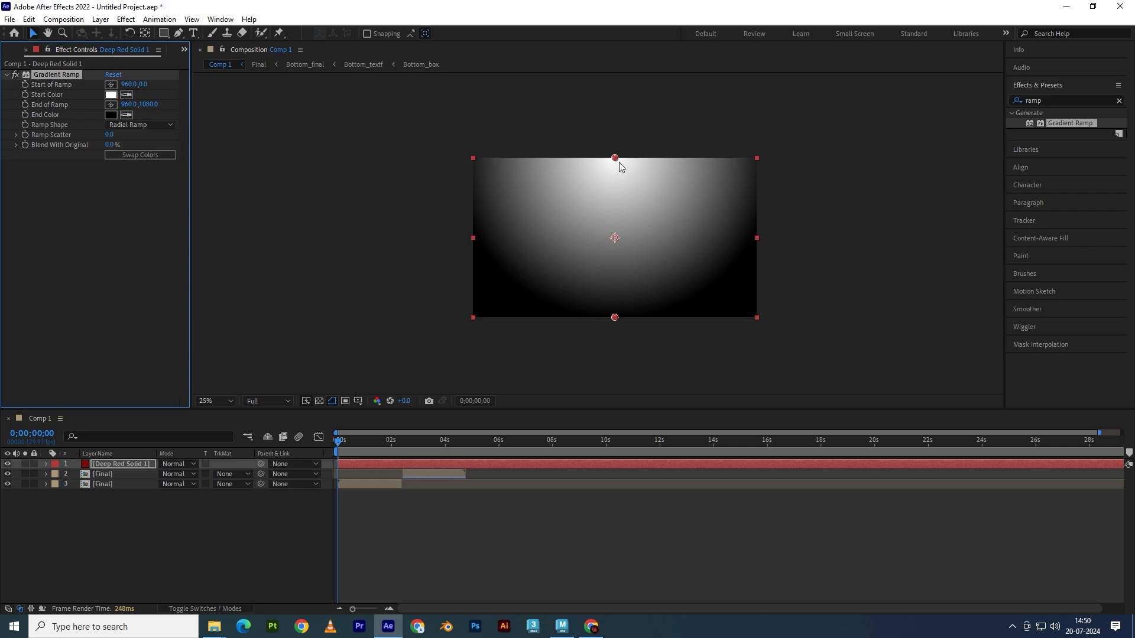
left_click_drag(619, 162, 615, 240)
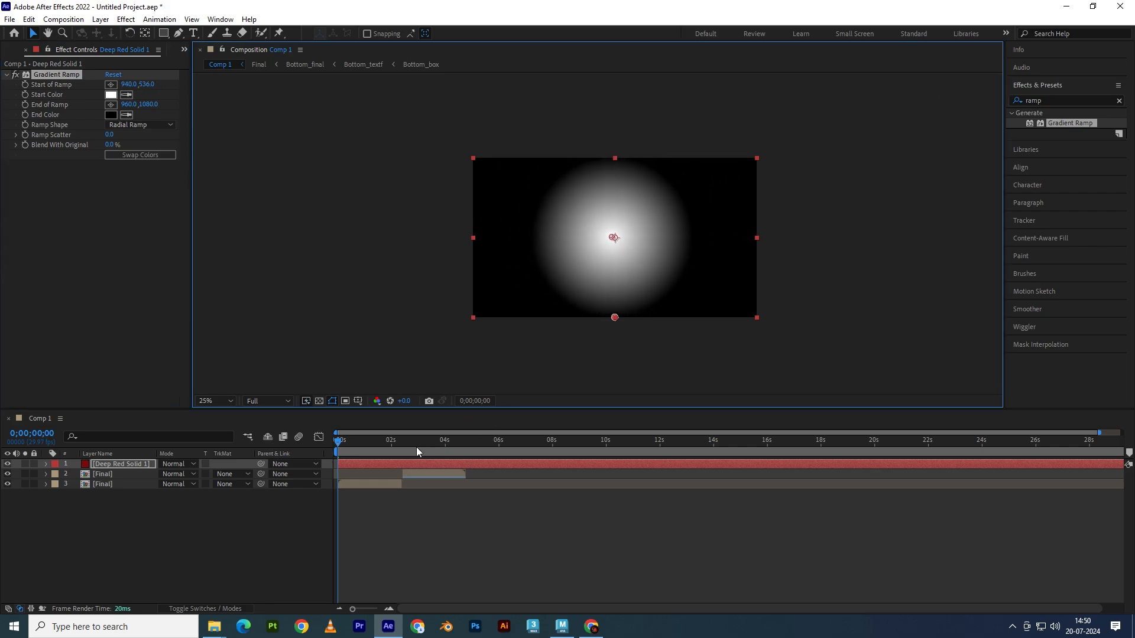
Move the solid below both Final layers and extend the ramp's end point to about 1580, 1756
left_click_drag(416, 448, 364, 451)
left_click_drag(95, 464, 101, 506)
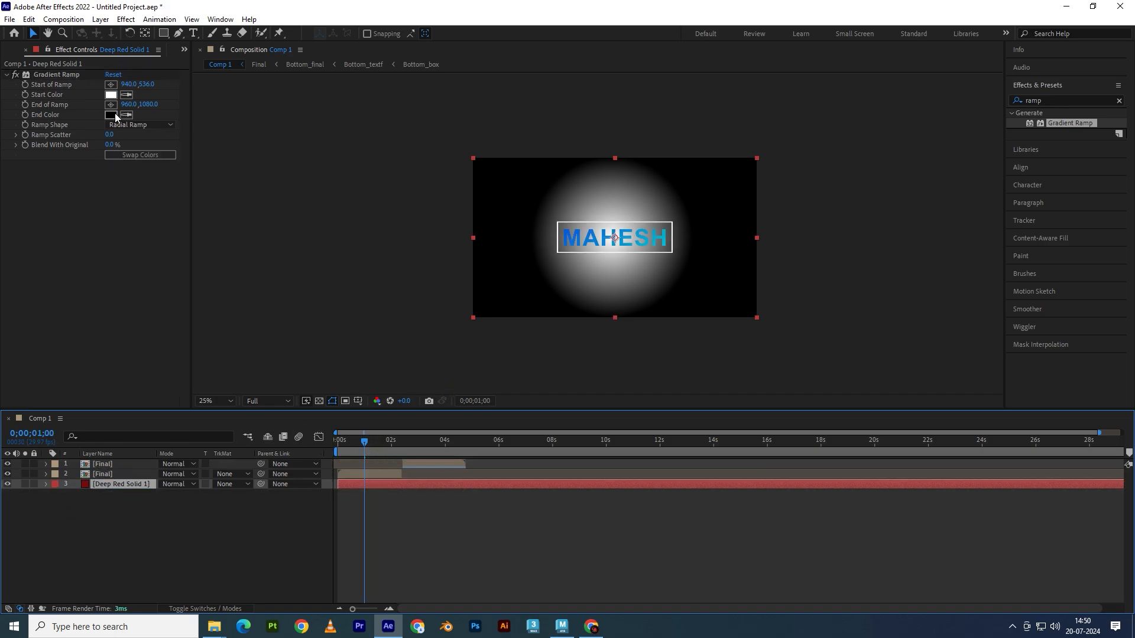
left_click(54, 84)
left_click(63, 73)
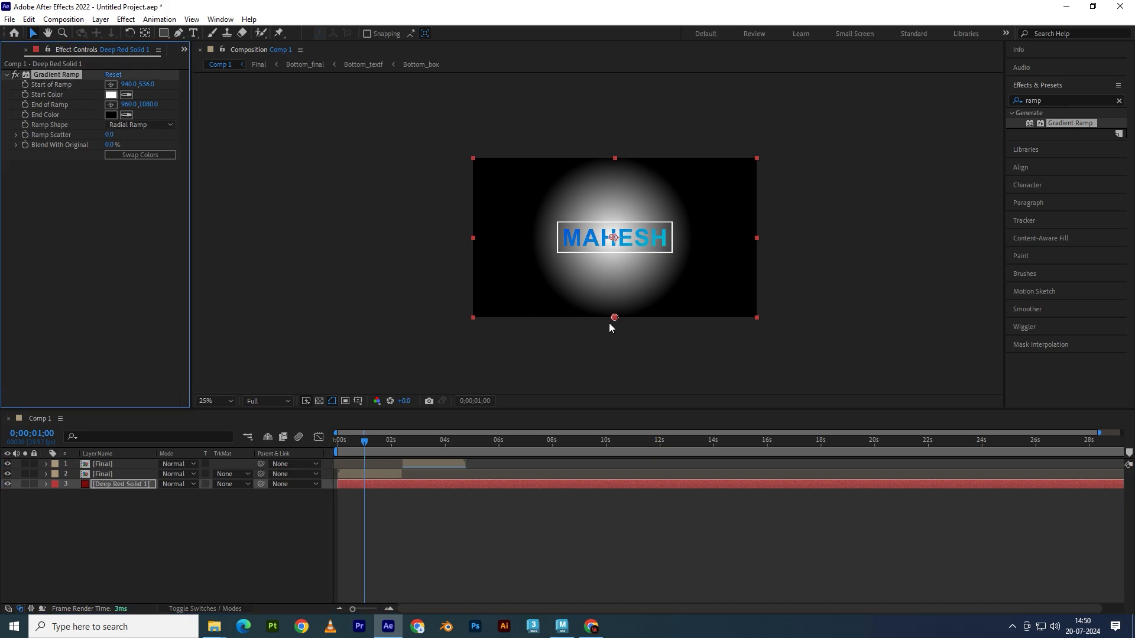
left_click_drag(610, 323, 705, 416)
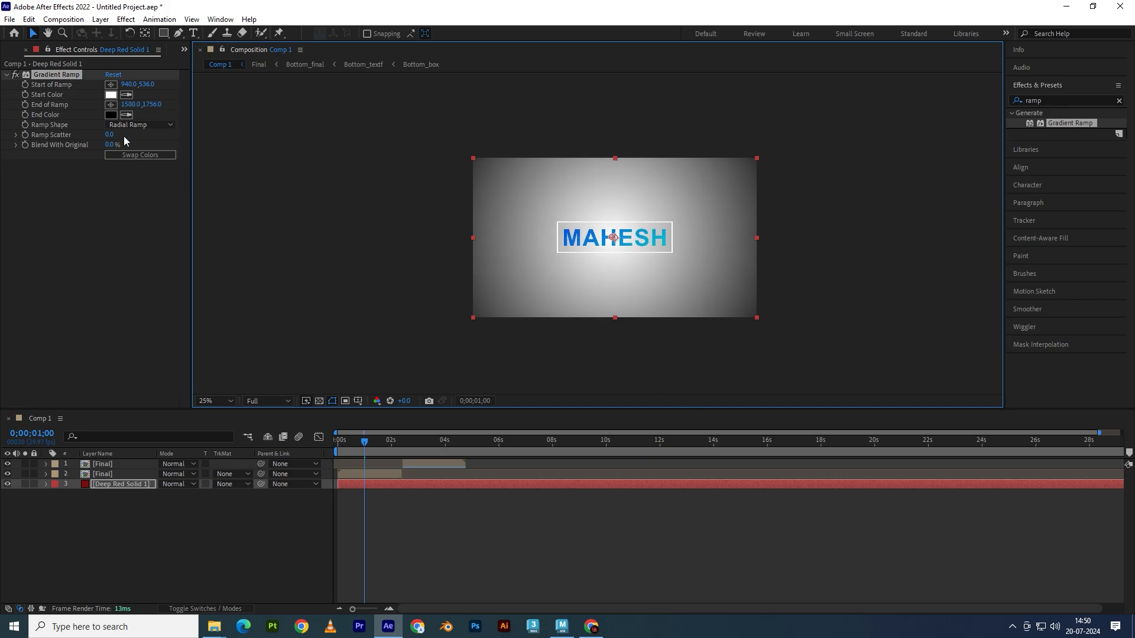
Try a muted red End Color for the Gradient Ramp and set it back to black (000000)
left_click(111, 115)
left_click(829, 353)
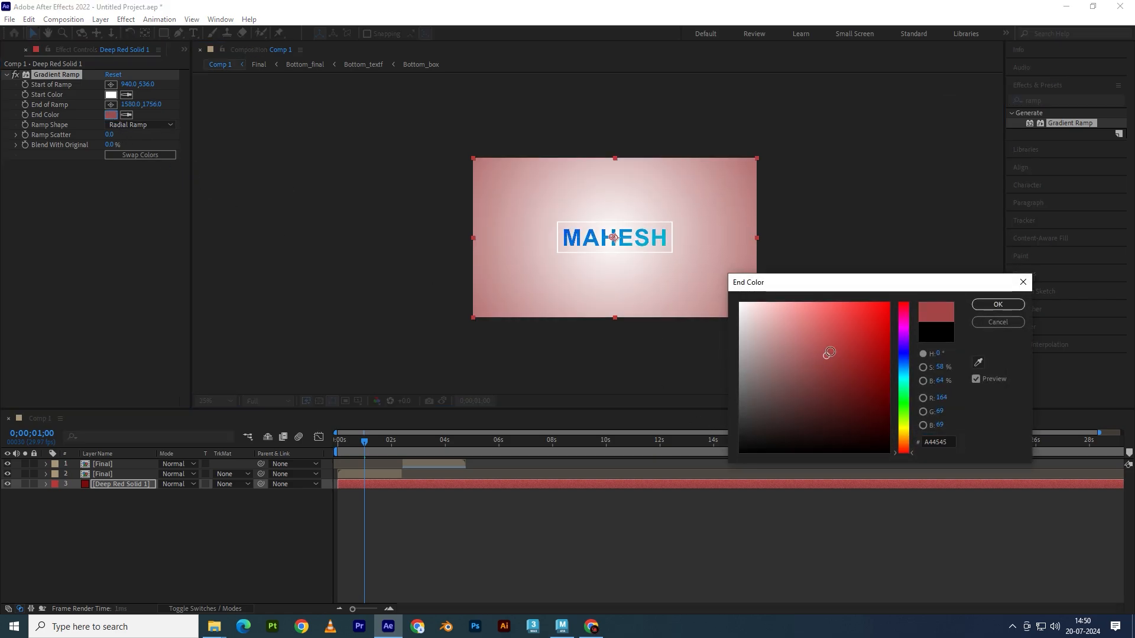
left_click_drag(828, 357, 879, 465)
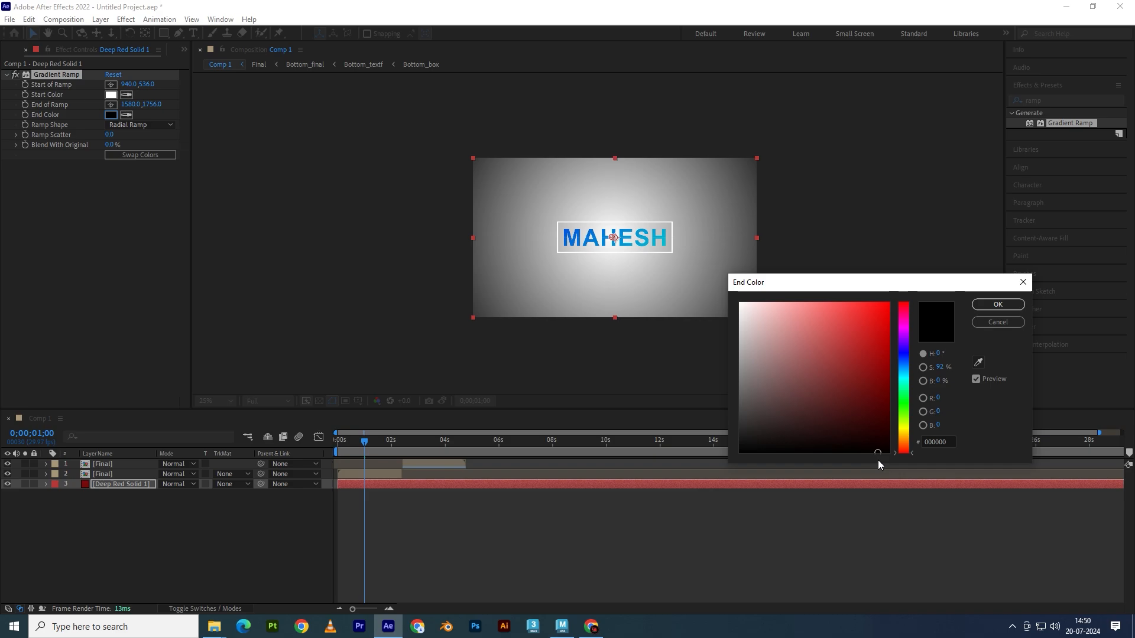
left_click(997, 305)
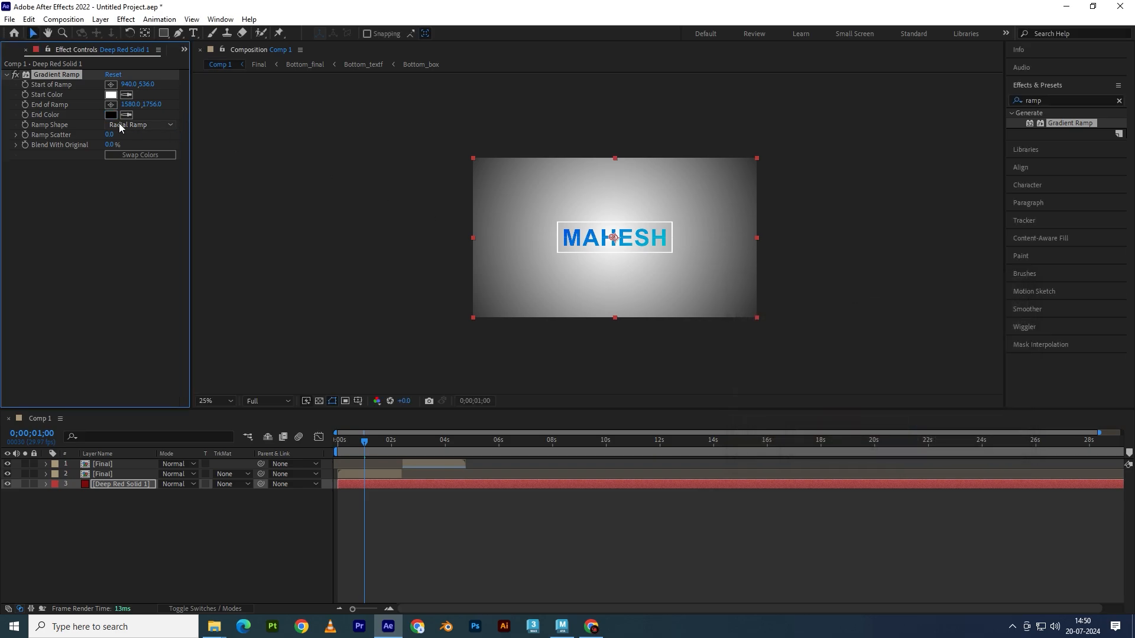
Set the Gradient Ramp's Start Color to dark grey 5A5A5A
left_click(114, 95)
mouse_move(806, 361)
left_mouse_down()
mouse_move(733, 399)
mouse_move(752, 393)
left_mouse_up()
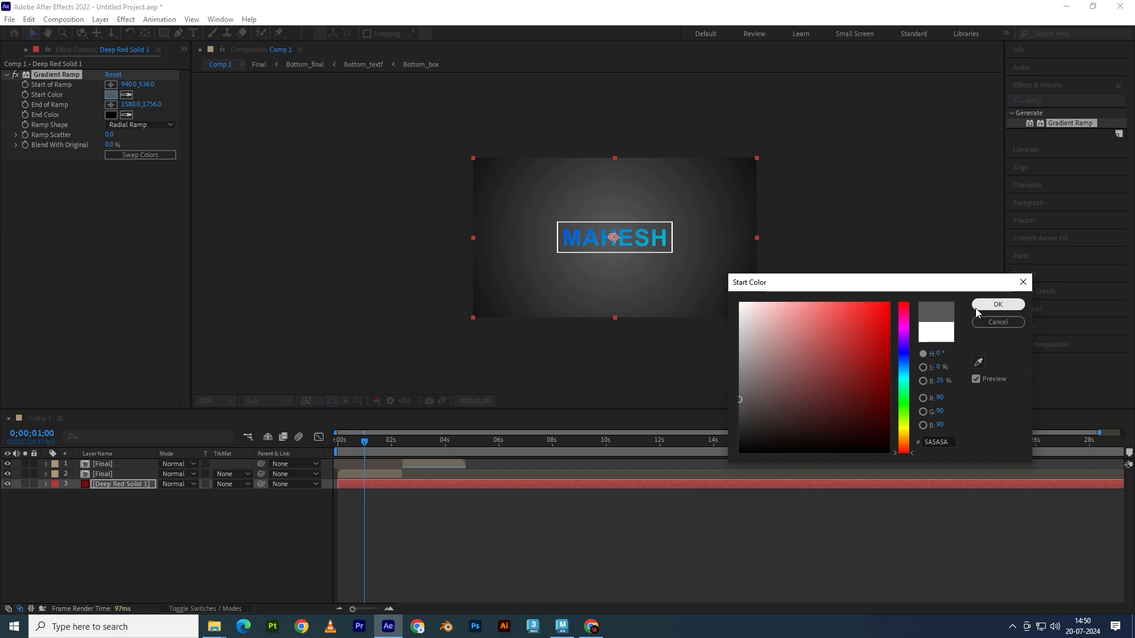